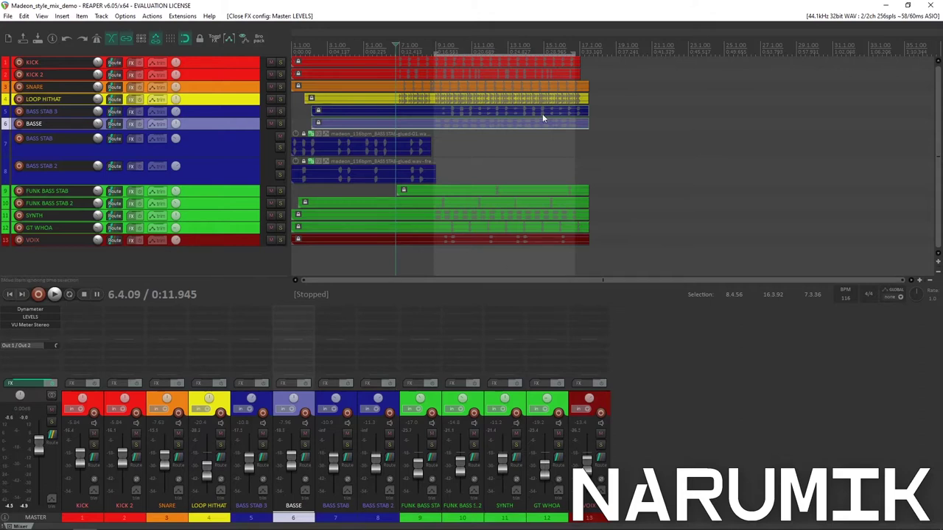
scroll(542, 113, up, 5)
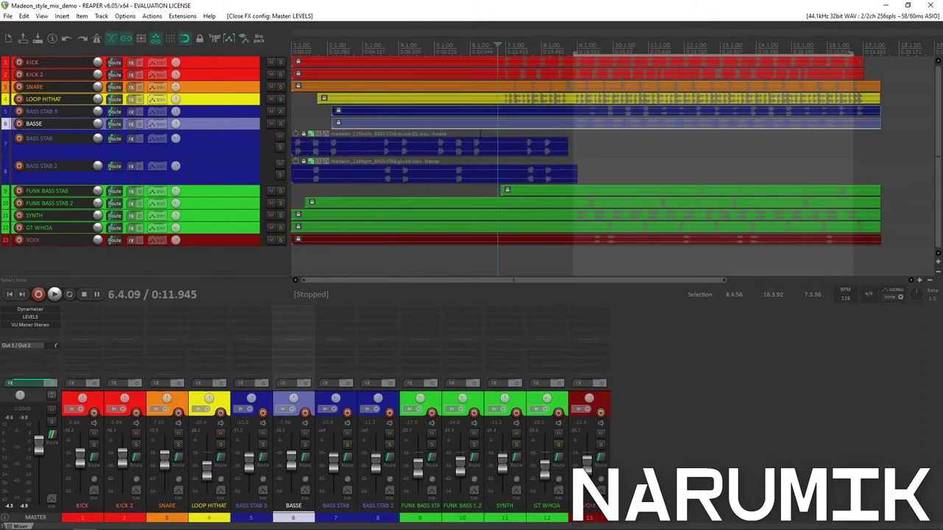
scroll(341, 104, down, 5)
click(392, 42)
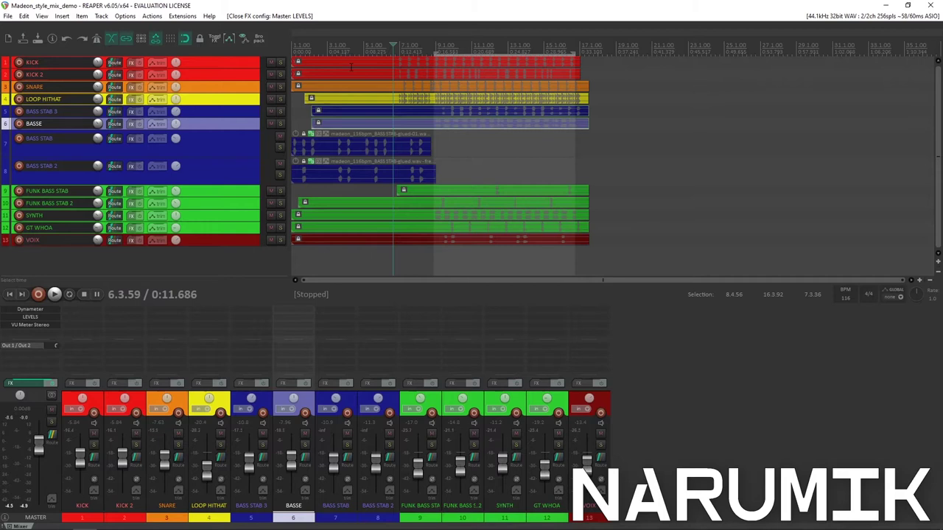
scroll(470, 76, up, 4)
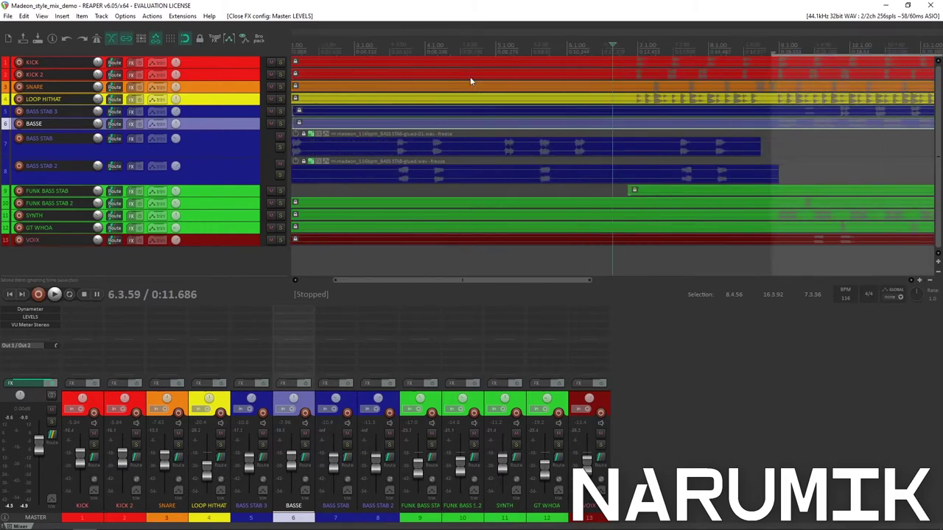
scroll(450, 111, down, 4)
scroll(510, 86, up, 4)
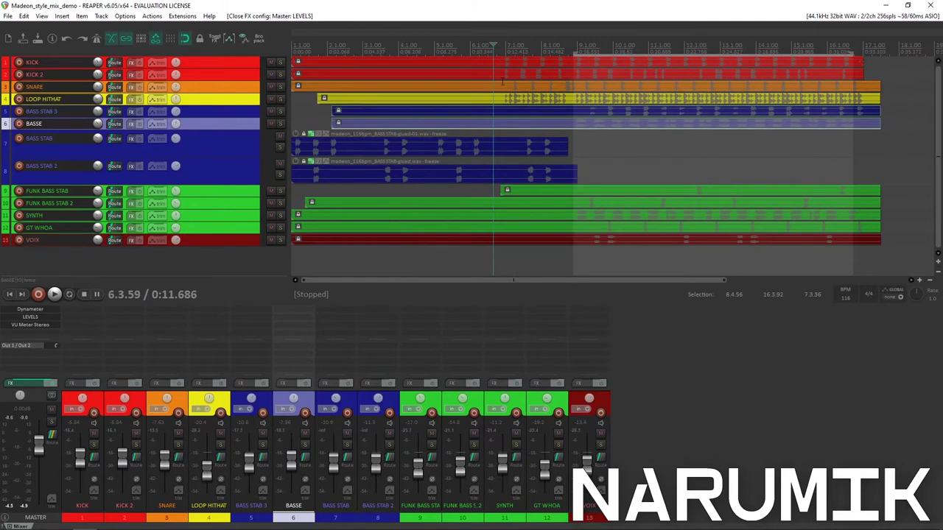
click(208, 109)
click(240, 100)
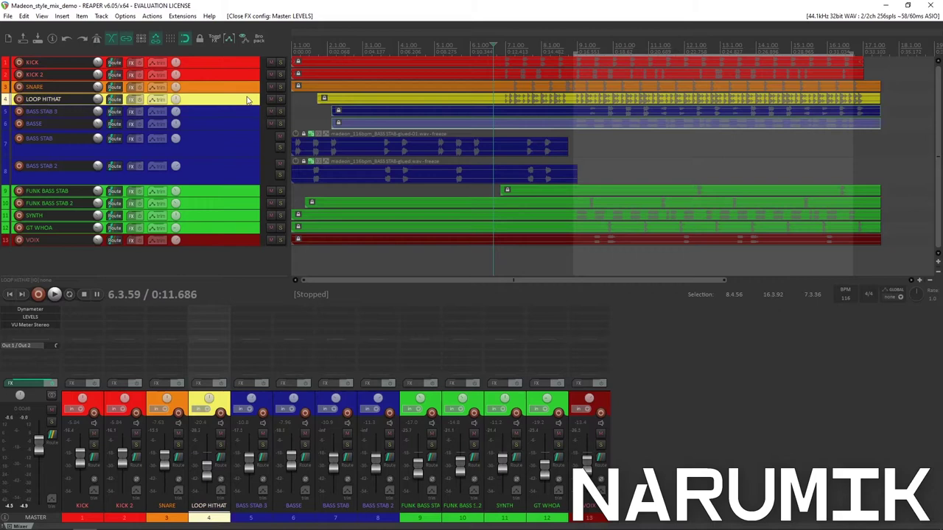
click(229, 86)
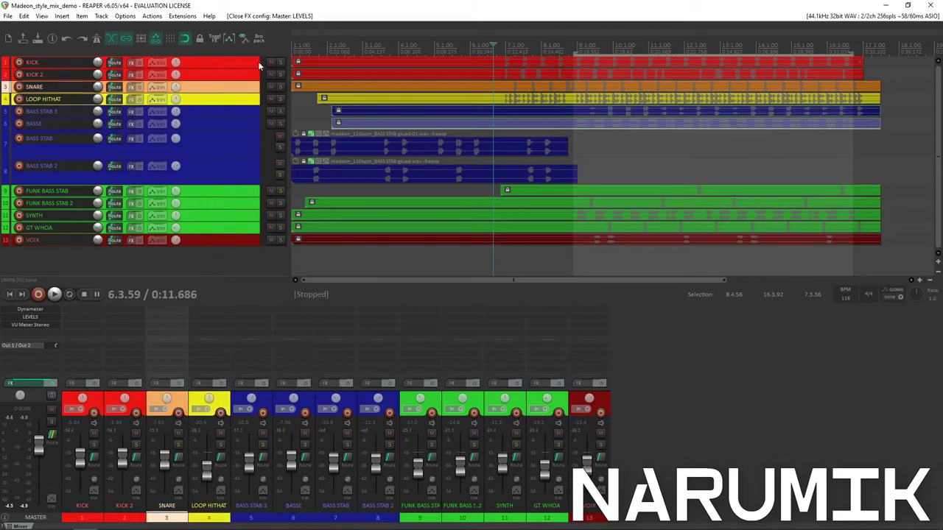
Play the full mix from just before bar 7 to about bar 16, and stop playback
click(496, 46)
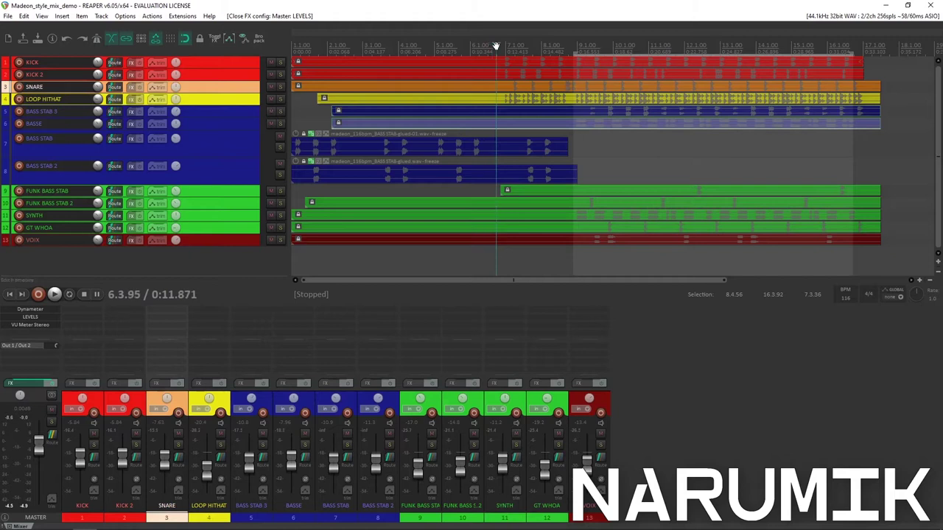
scroll(496, 46, down, 3)
key(space)
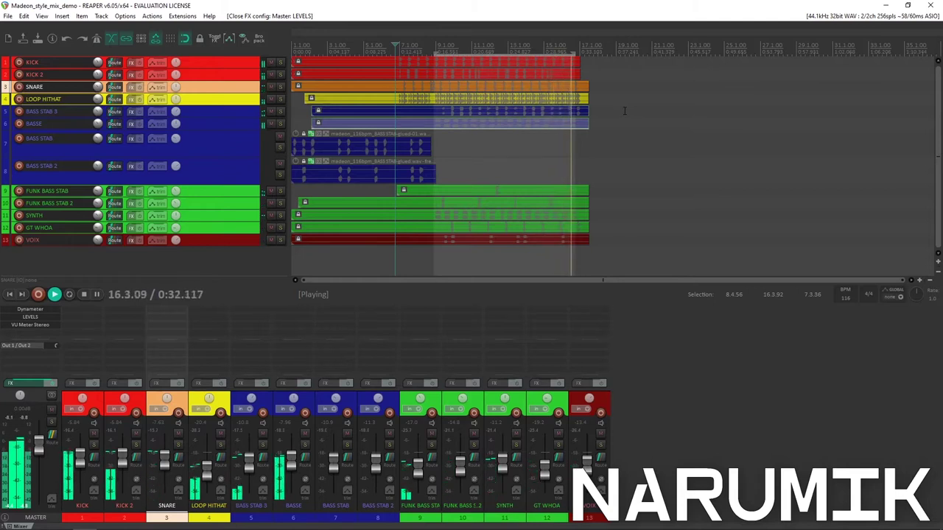
key(space)
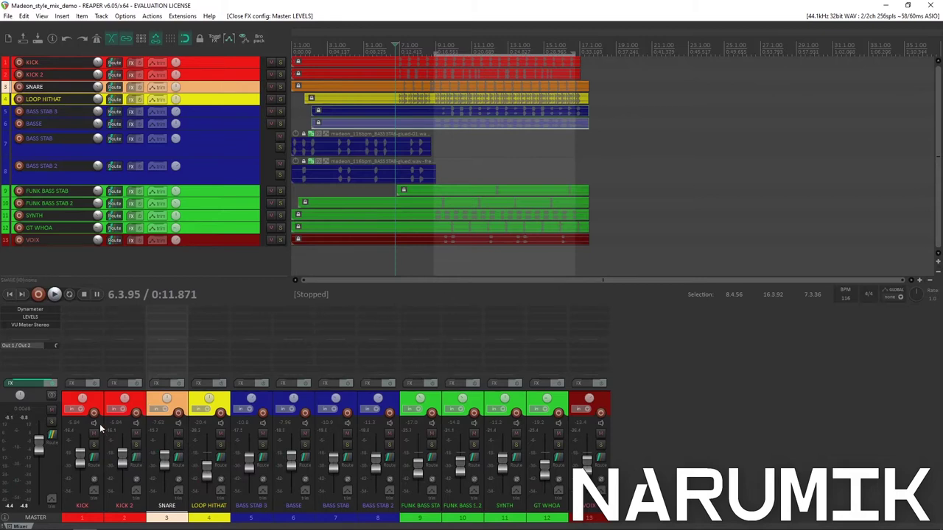
Audition the BASSE track soloed from about bar 9.4, and clear its solo after stopping playback
click(96, 400)
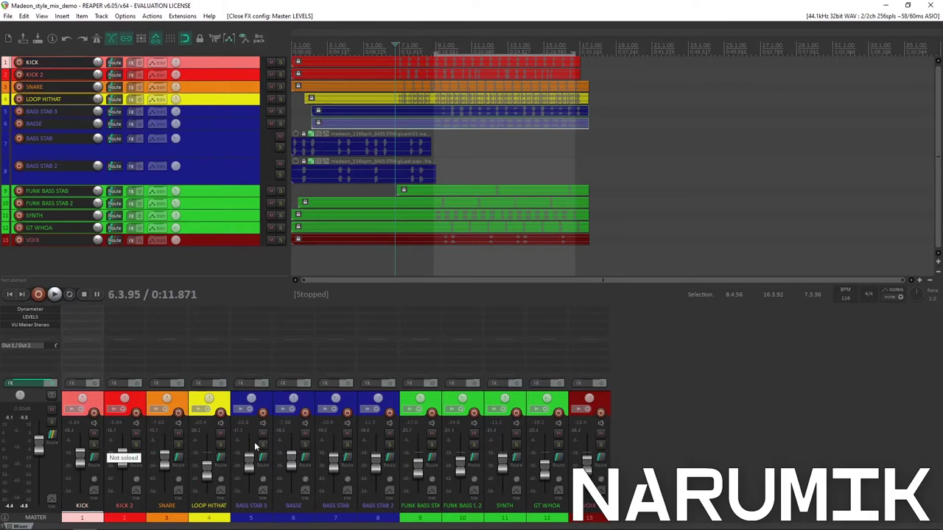
scroll(484, 179, up, 3)
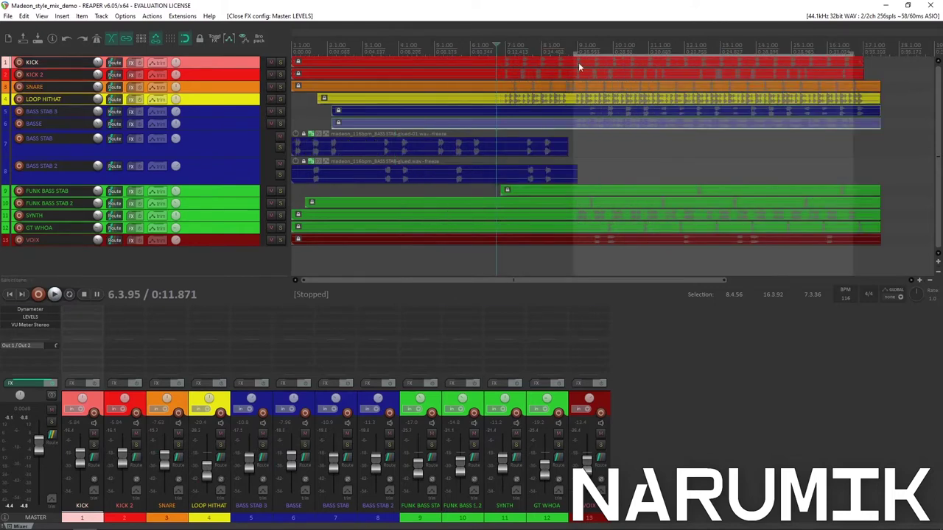
click(609, 35)
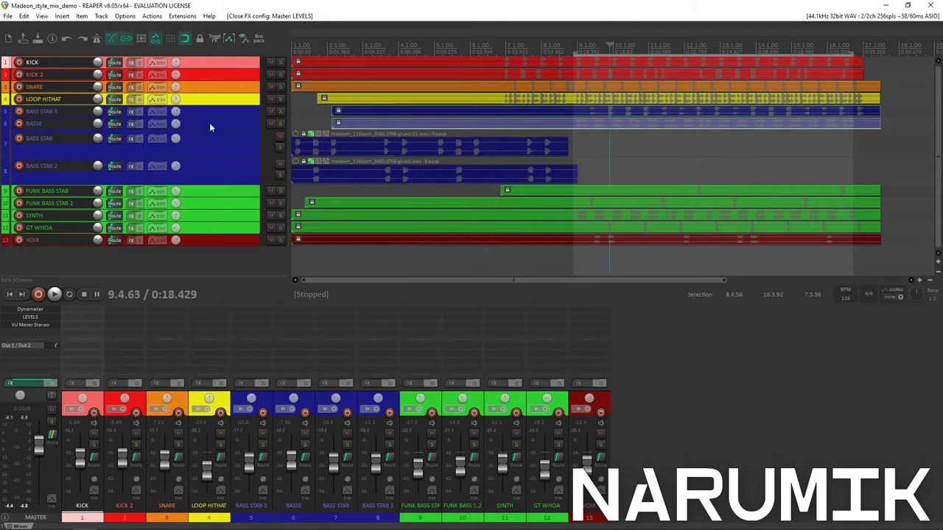
click(280, 111)
click(280, 112)
click(281, 124)
key(space)
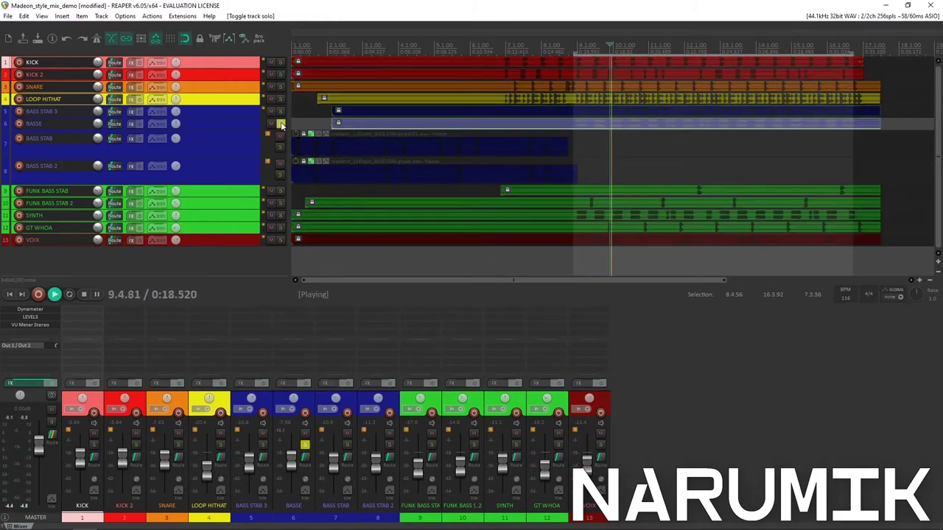
key(space)
click(280, 123)
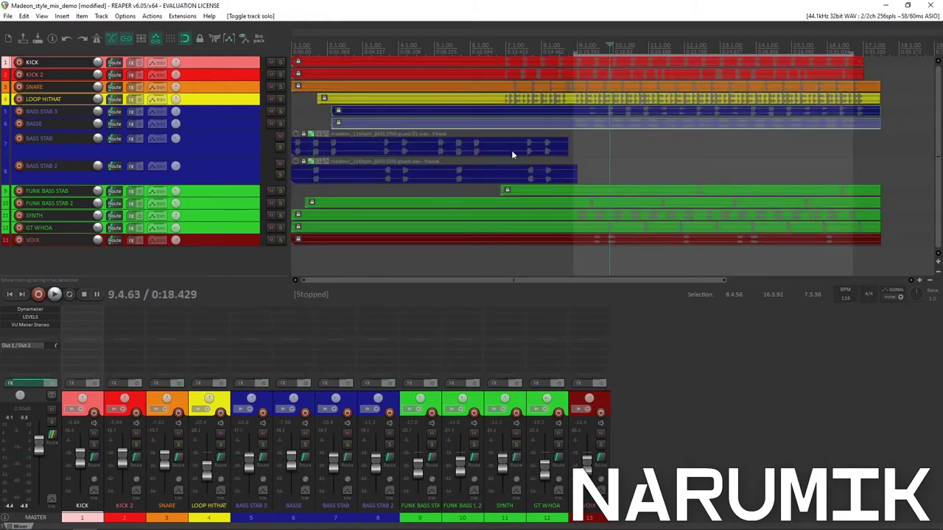
Play from the last stabs of the BASS STAB clip, briefly soloing the SYNTH track, and stop playback
click(548, 150)
key(space)
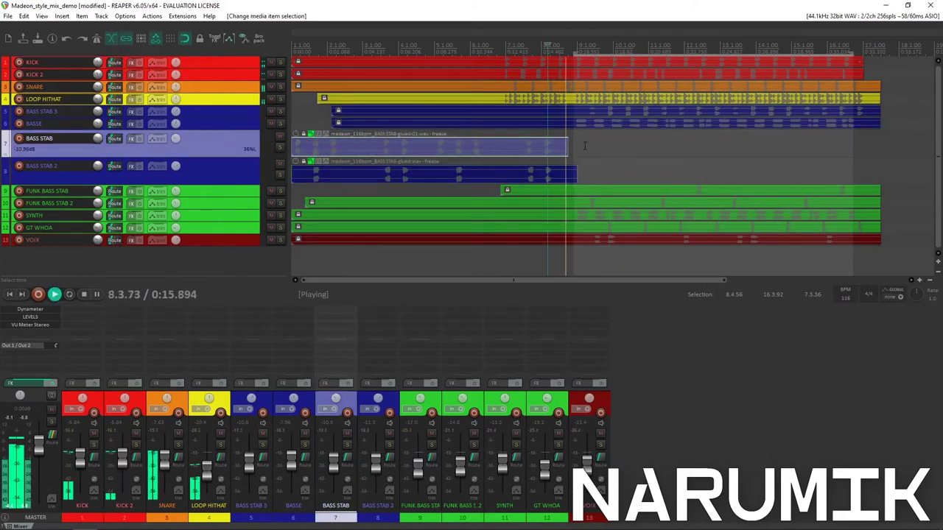
click(283, 213)
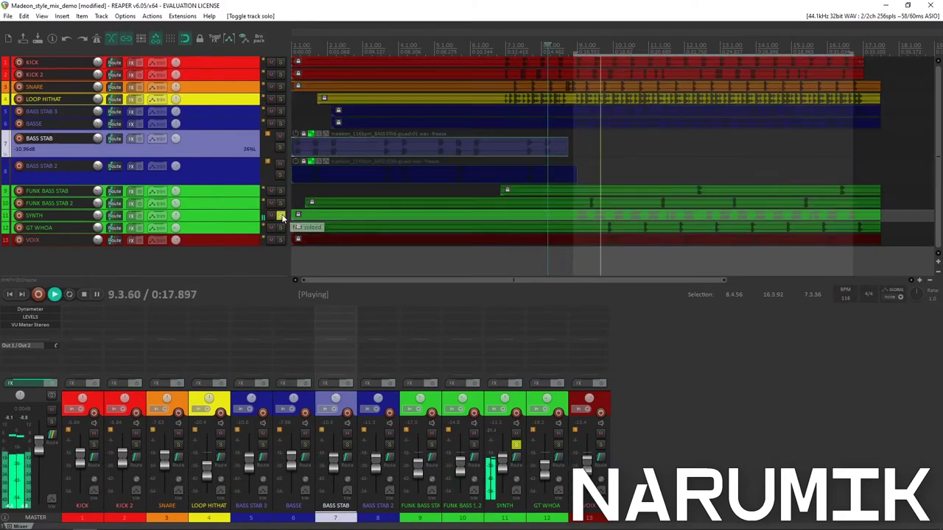
click(283, 213)
key(space)
Audition the FUNK BASS STAB 2 track soloed from about bar 9.2, and clear its solo
click(281, 203)
key(space)
key(space)
click(597, 179)
scroll(597, 179, up, 5)
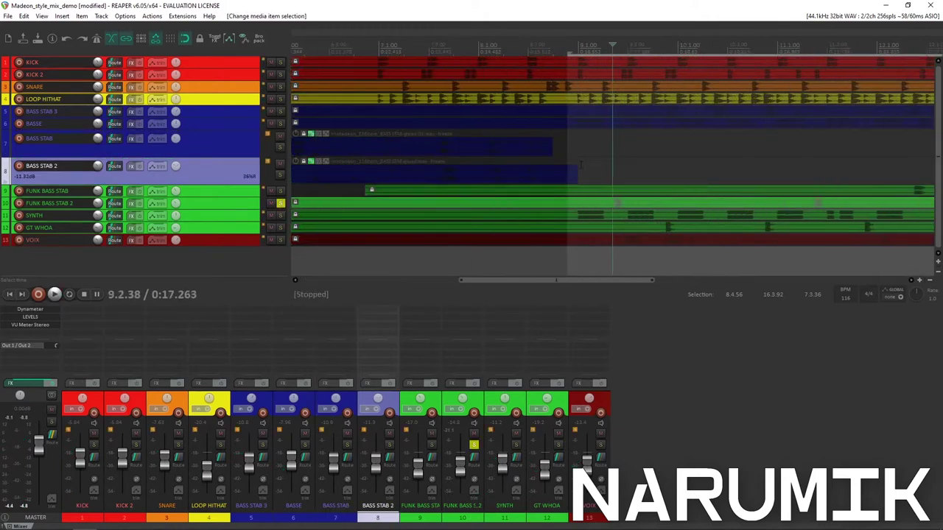
key(space)
click(281, 202)
key(space)
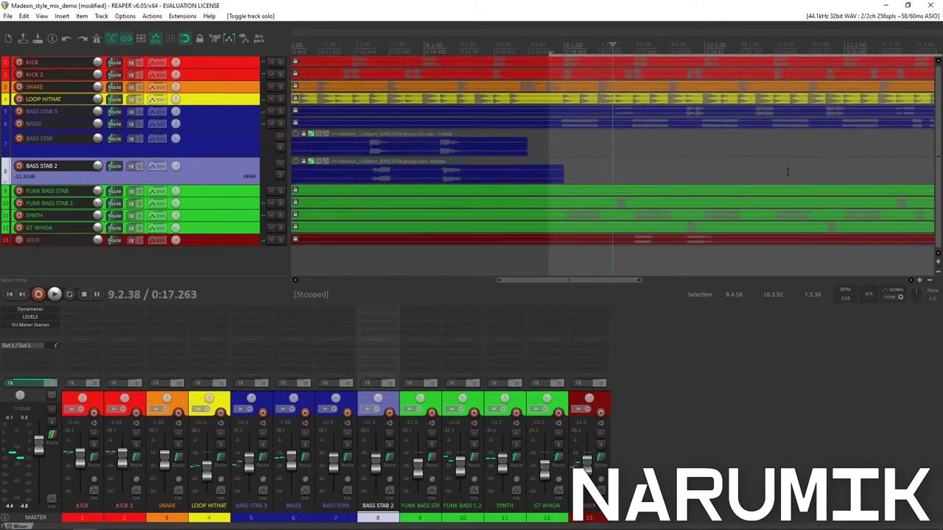
Play the full mix from about bar 9.2 with no track soloed, and stop playback
scroll(722, 174, down, 4)
key(space)
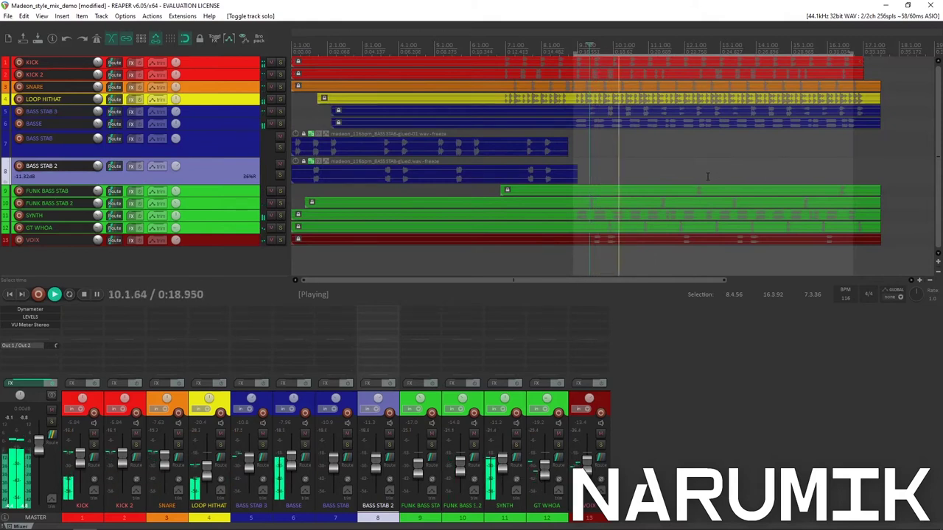
key(space)
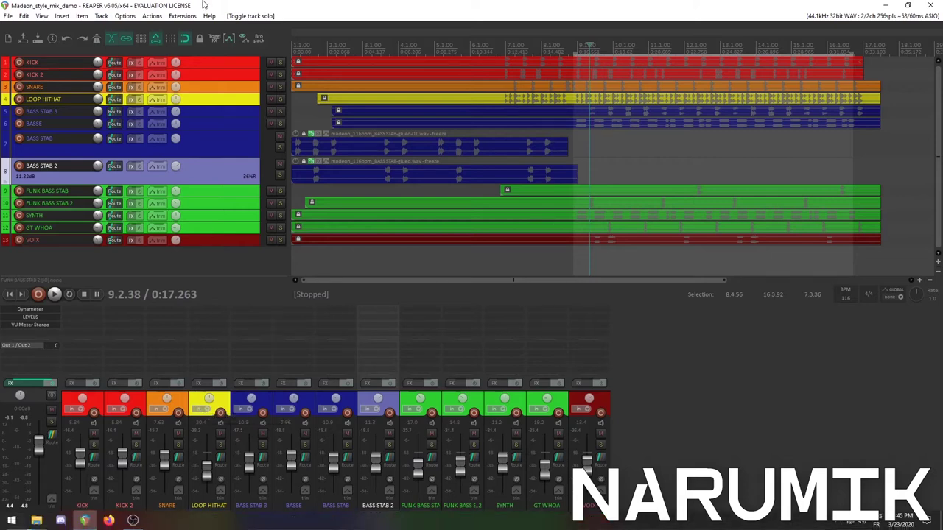
Place the edit cursor at the start of the time selection, at 8.4.56
scroll(672, 127, up, 3)
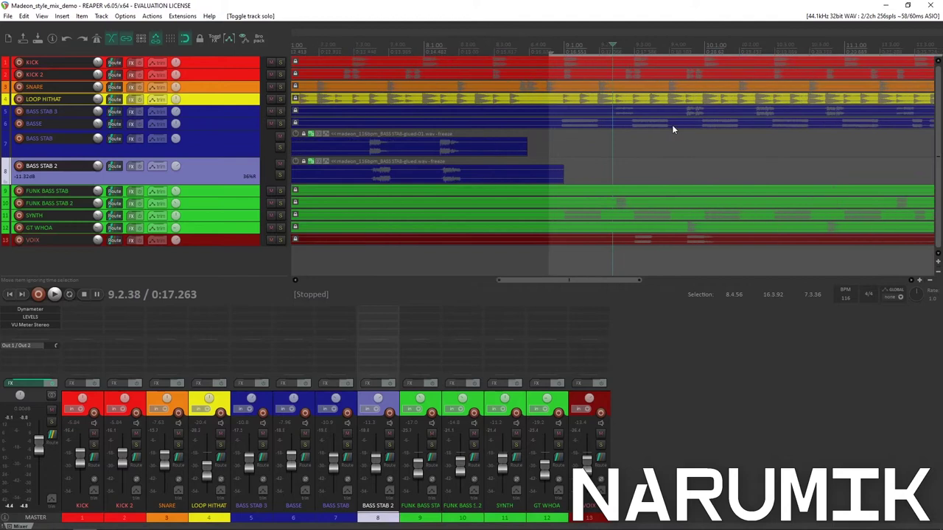
scroll(672, 129, up, 1)
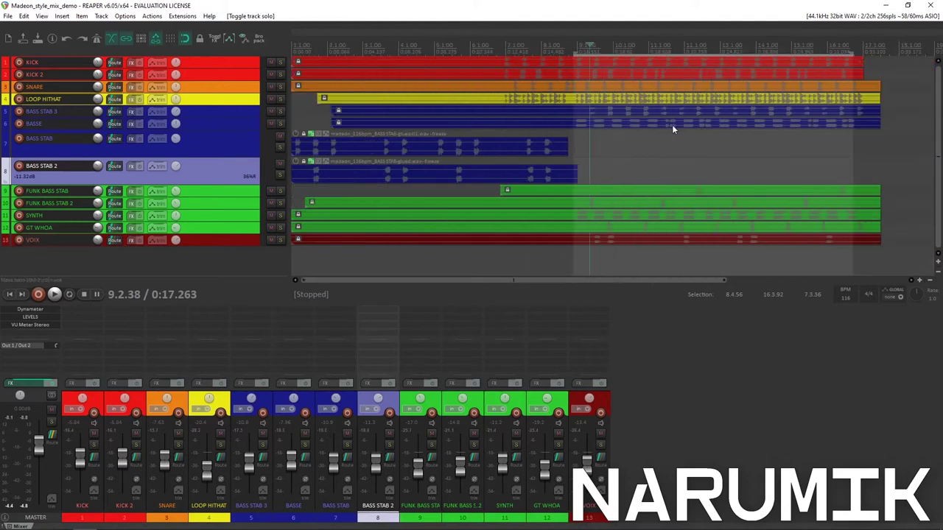
drag(430, 282, 526, 261)
scroll(624, 164, down, 2)
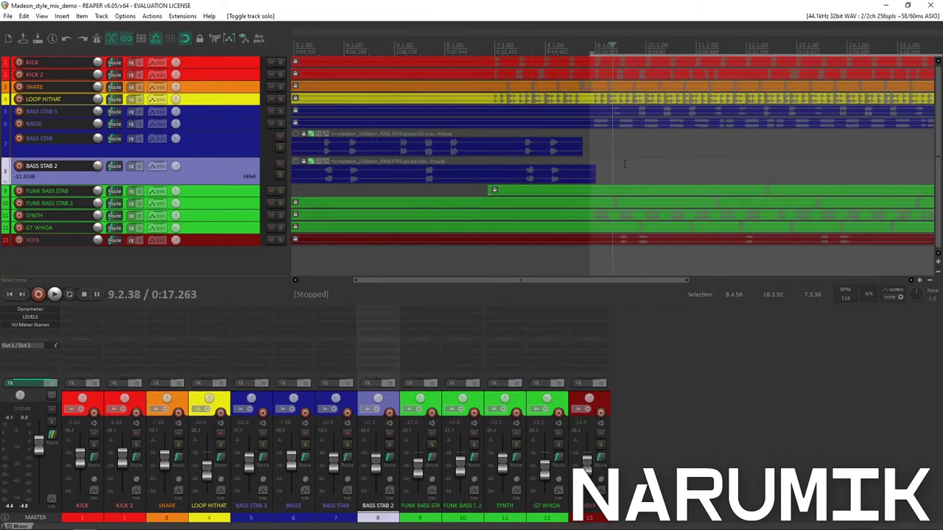
scroll(630, 156, down, 1)
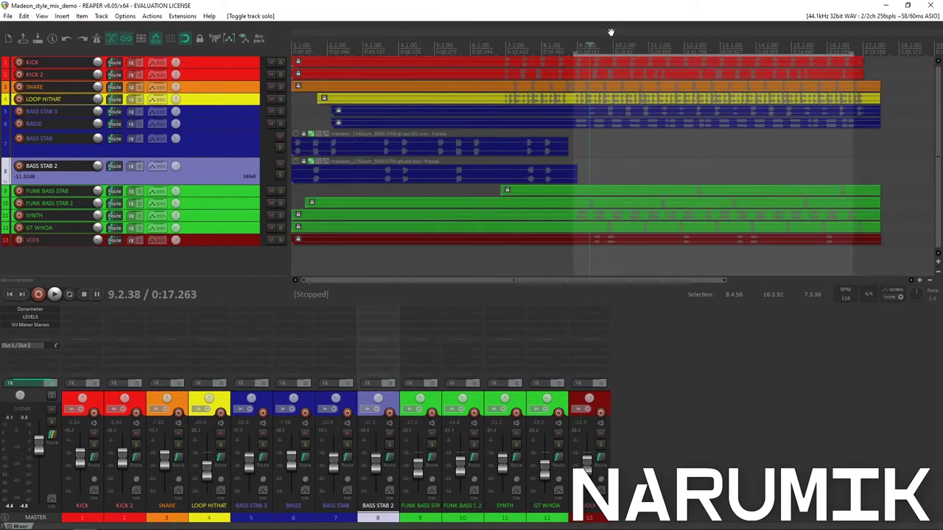
click(573, 46)
scroll(651, 87, down, 2)
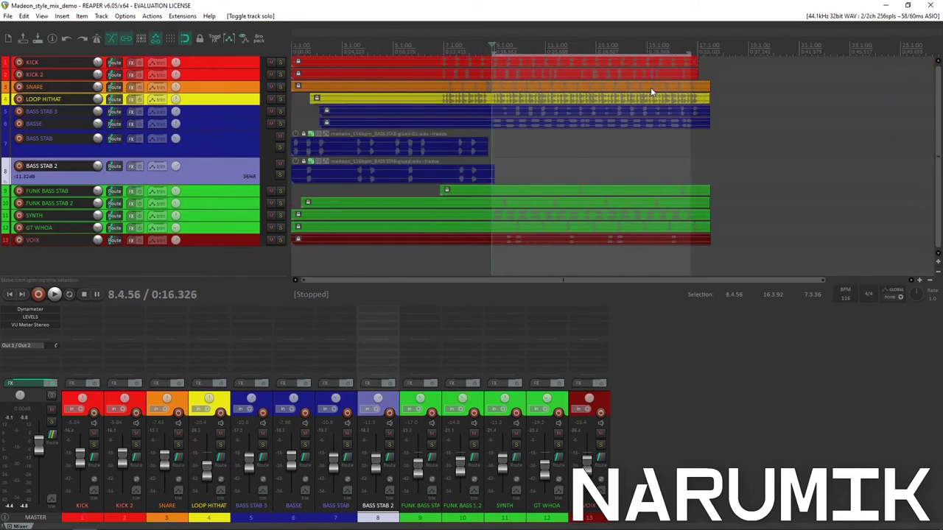
scroll(650, 87, down, 2)
Select the SNARE track and increase its height so its clip is shown larger in the arrangement
click(224, 87)
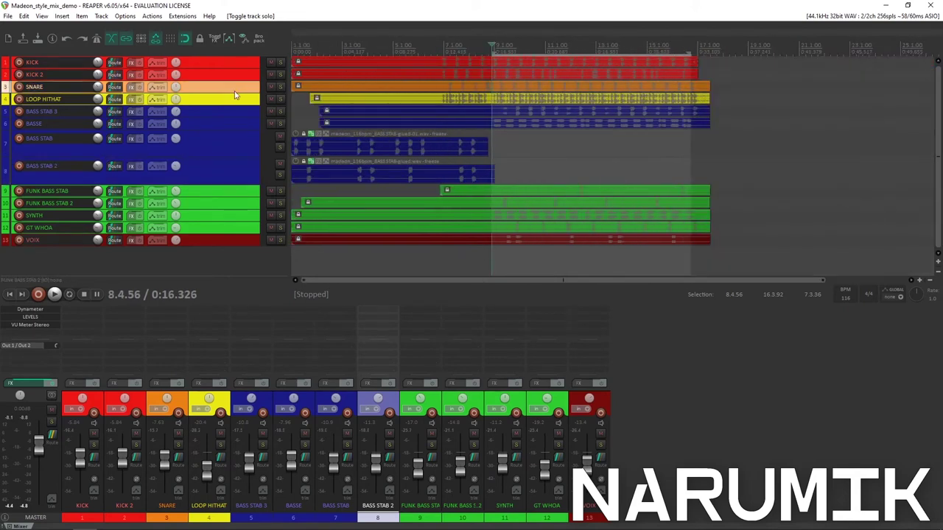
drag(236, 91, 231, 112)
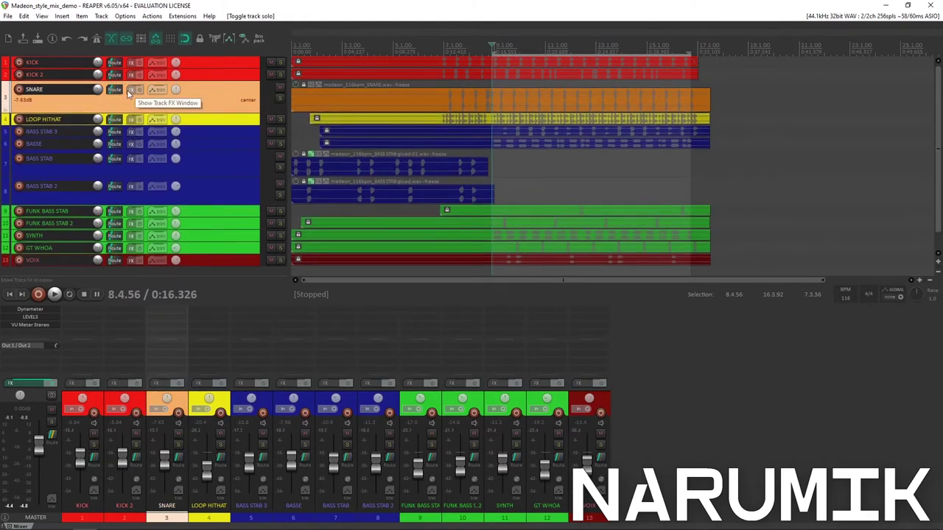
scroll(525, 100, up, 3)
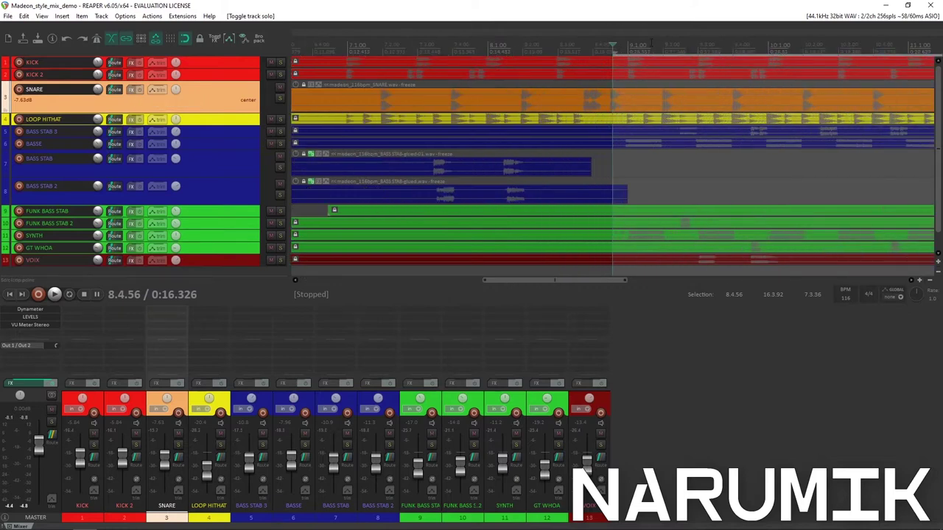
scroll(652, 42, down, 4)
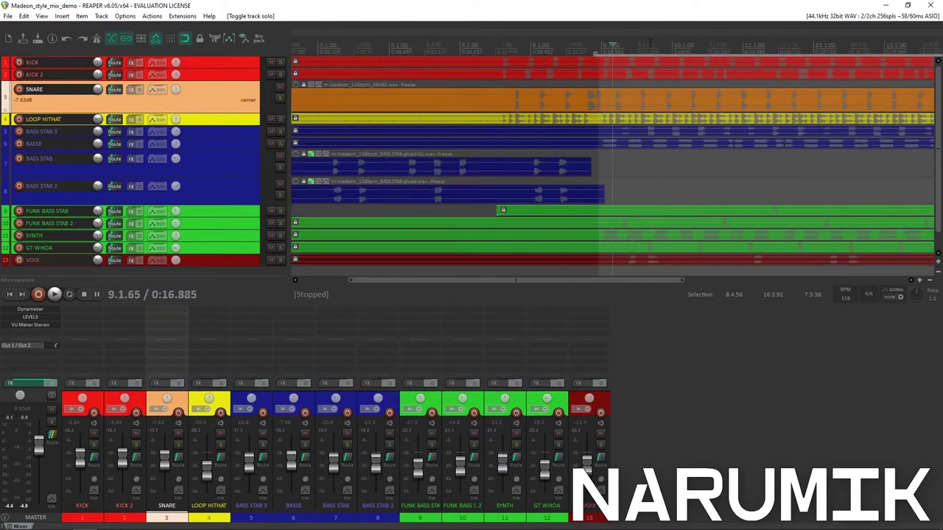
Add the VST3 FabFilter Pro-Q 3 equalizer to the SNARE track and reposition its effects window below the snare clip
click(131, 89)
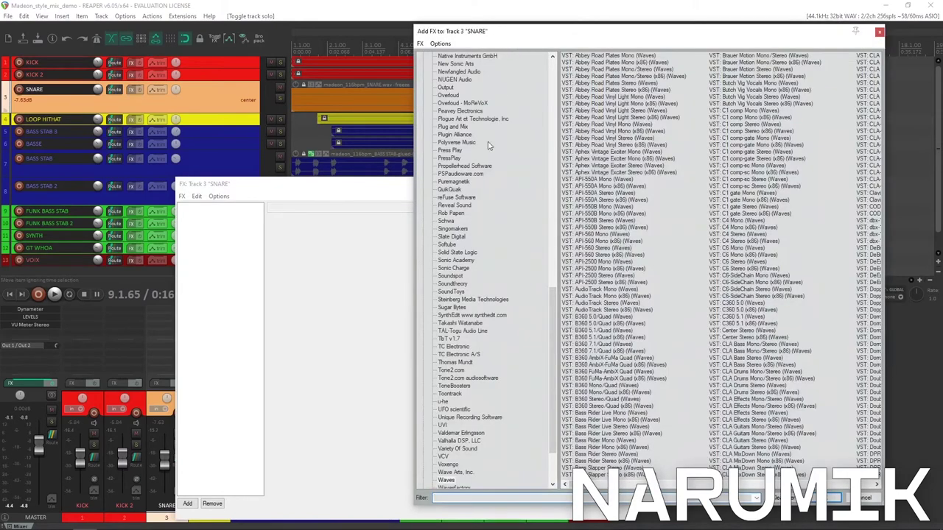
drag(549, 237, 545, 62)
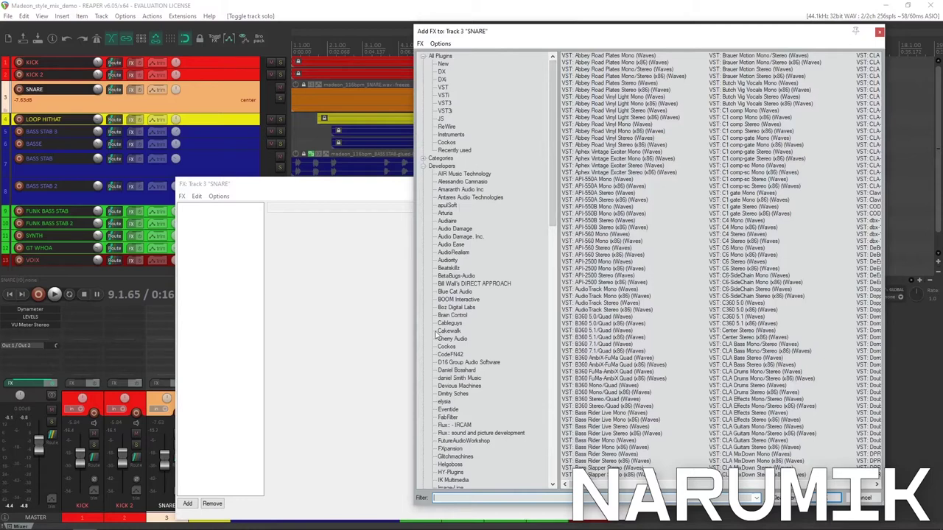
click(447, 417)
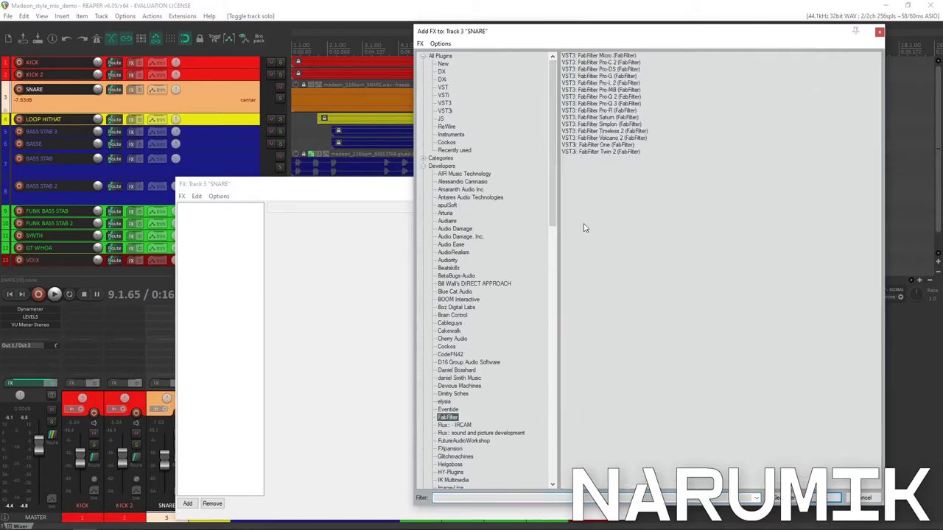
double_click(601, 108)
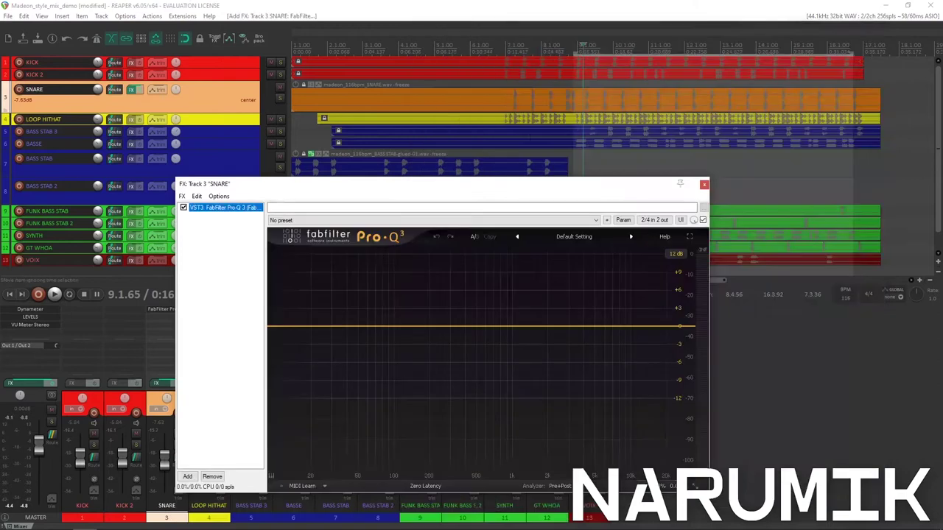
drag(436, 184, 352, 138)
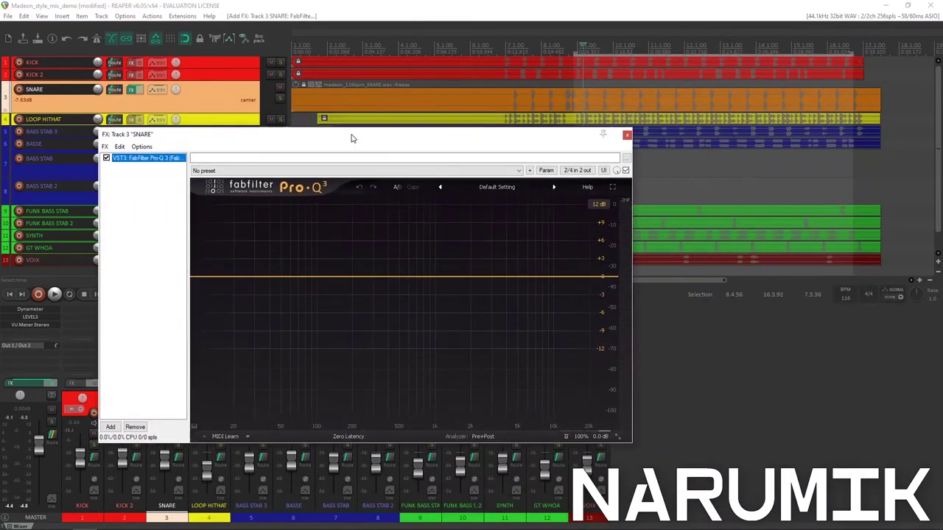
drag(439, 135, 547, 138)
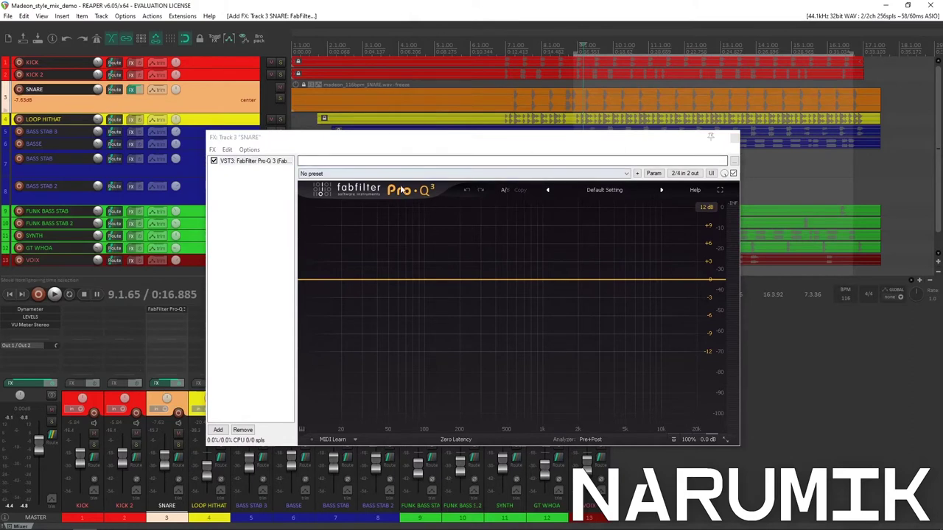
Reposition the snare's effects window and set the Pro-Q 3 processing mode to Linear Phase
drag(418, 147, 372, 139)
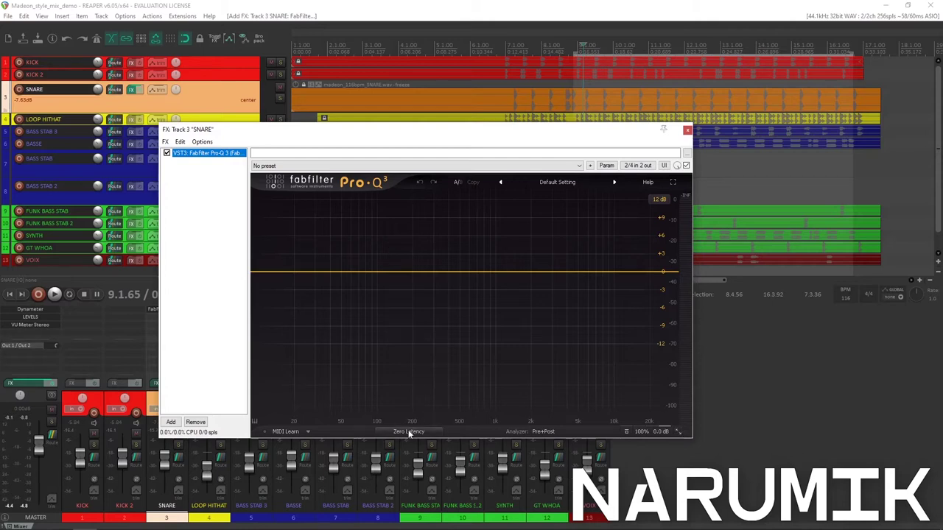
click(409, 432)
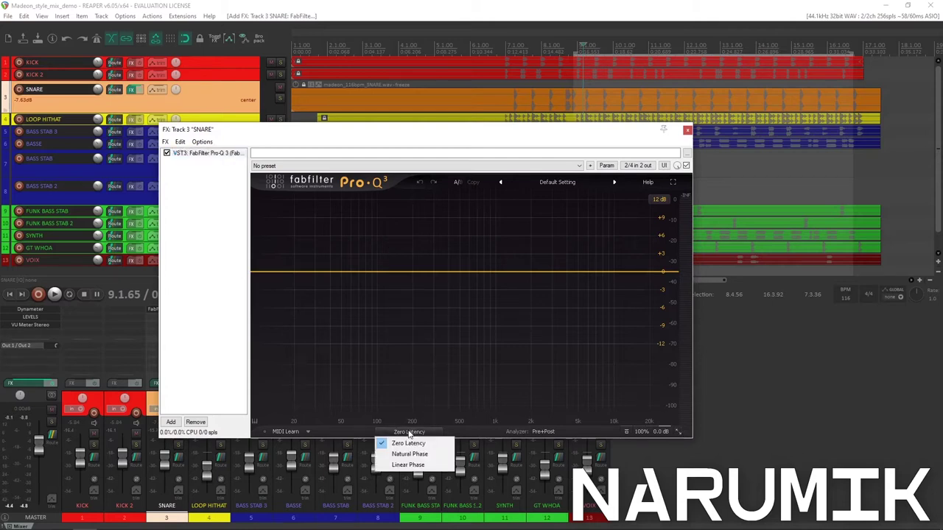
click(402, 465)
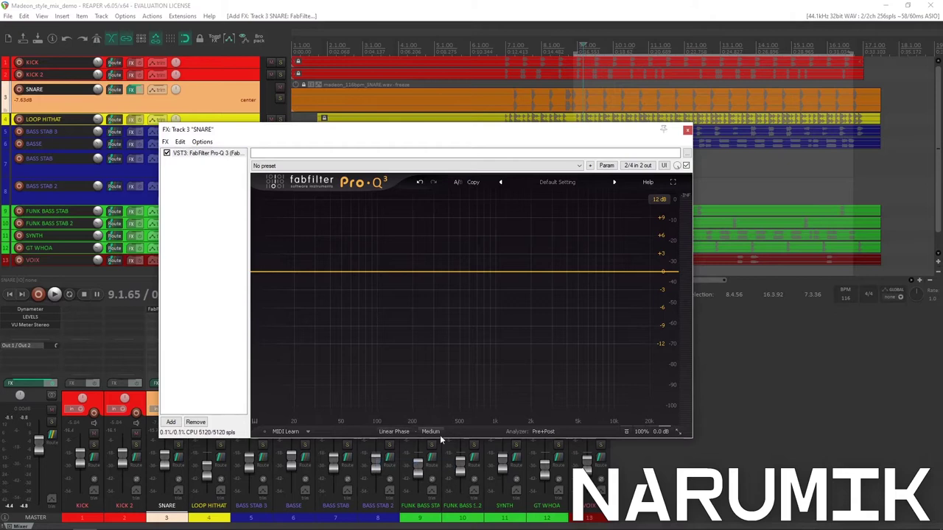
Move the equalizer window further right and set the Linear Phase processing quality to High
click(294, 4)
drag(350, 135, 425, 136)
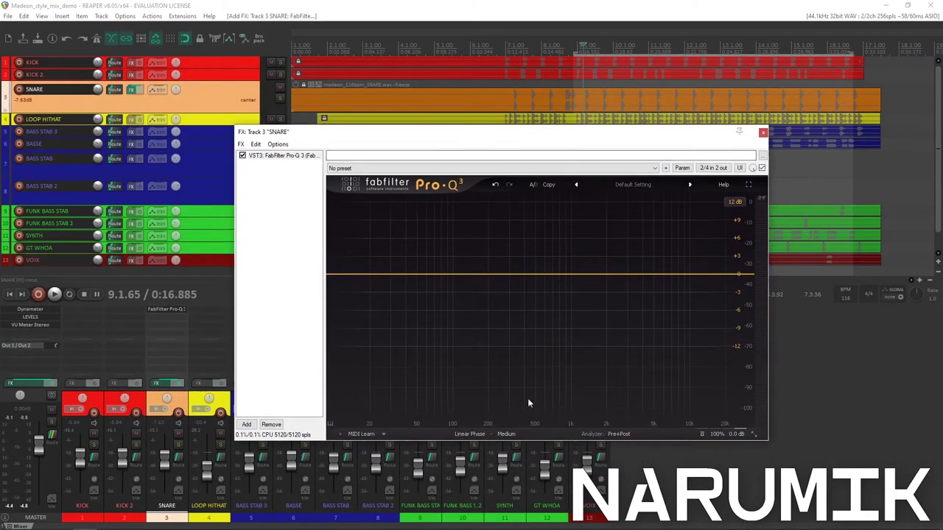
click(505, 433)
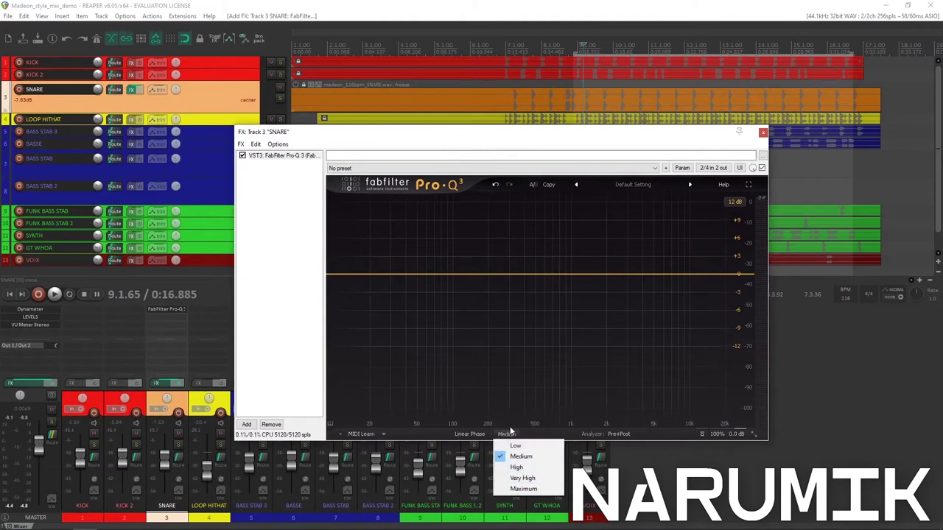
click(516, 466)
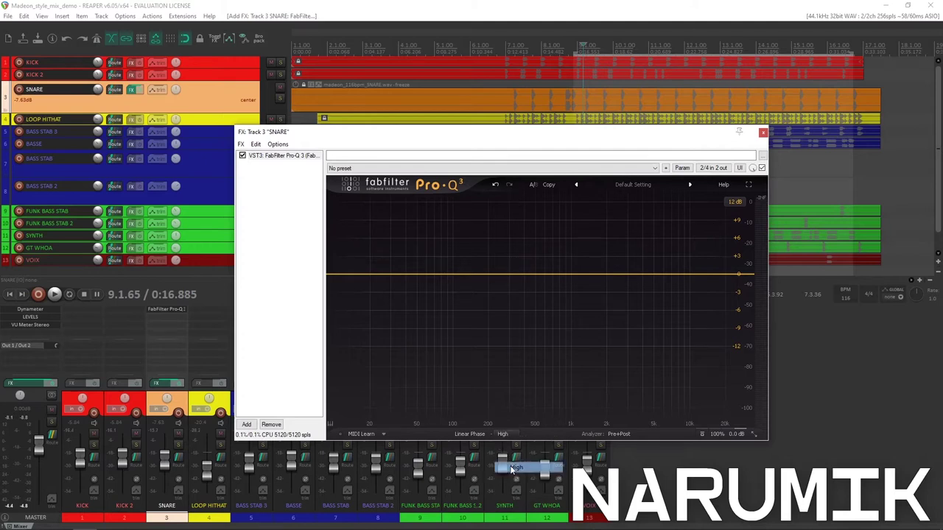
click(395, 4)
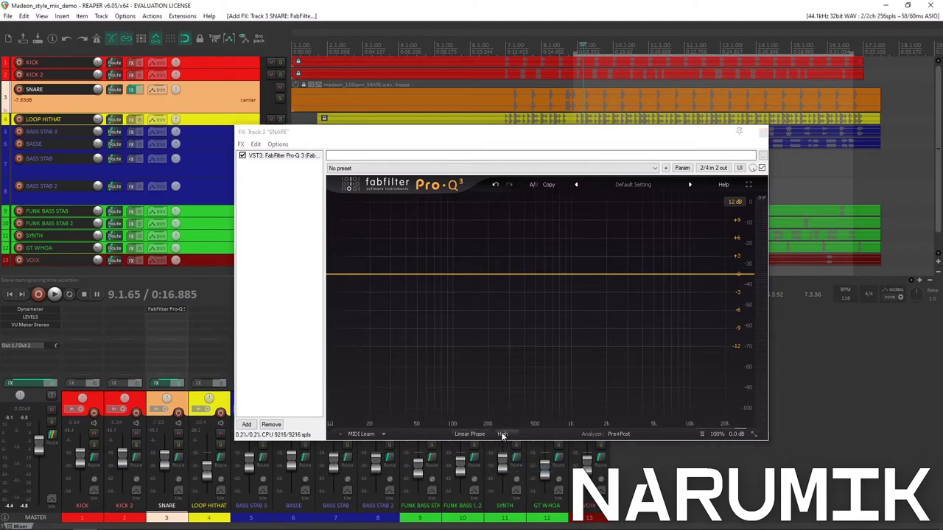
click(502, 434)
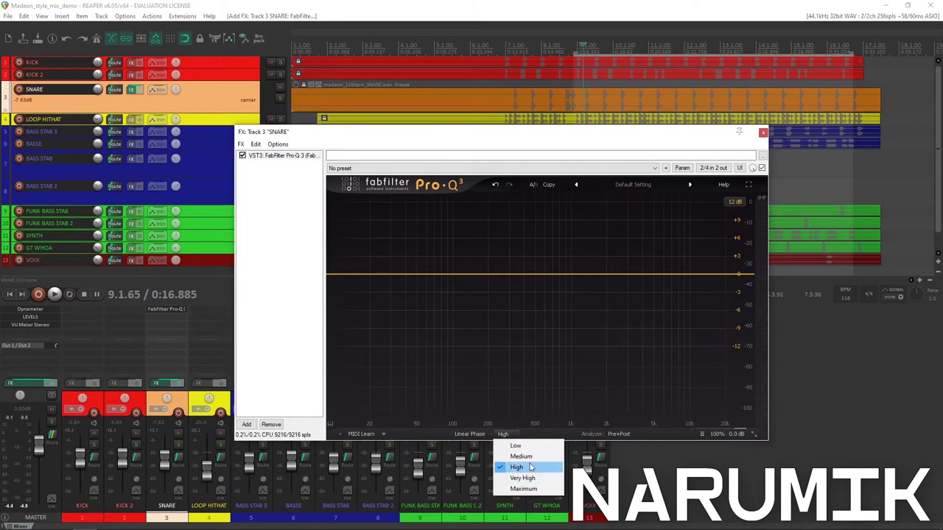
click(521, 435)
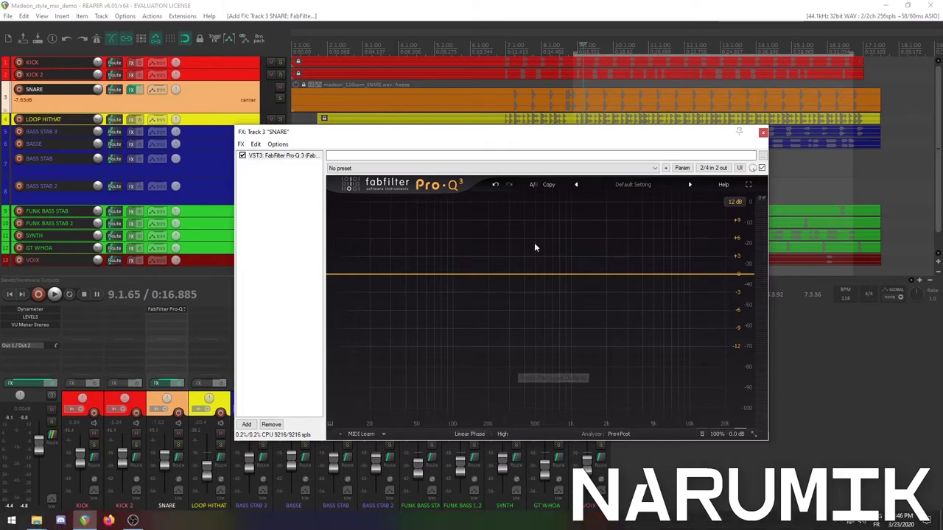
Place the edit cursor just ahead of bar 9, trying 8.4.81 and 8.4.97
scroll(602, 91, up, 5)
click(530, 74)
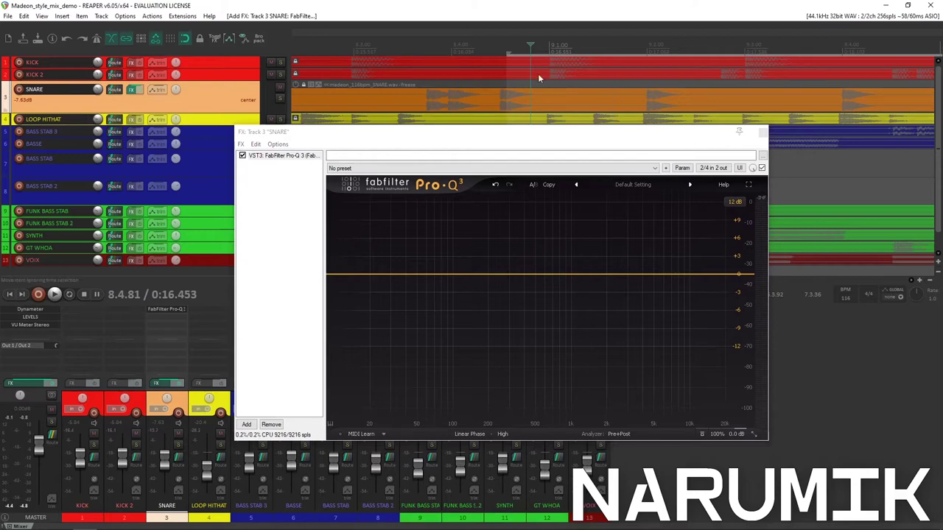
scroll(647, 74, down, 3)
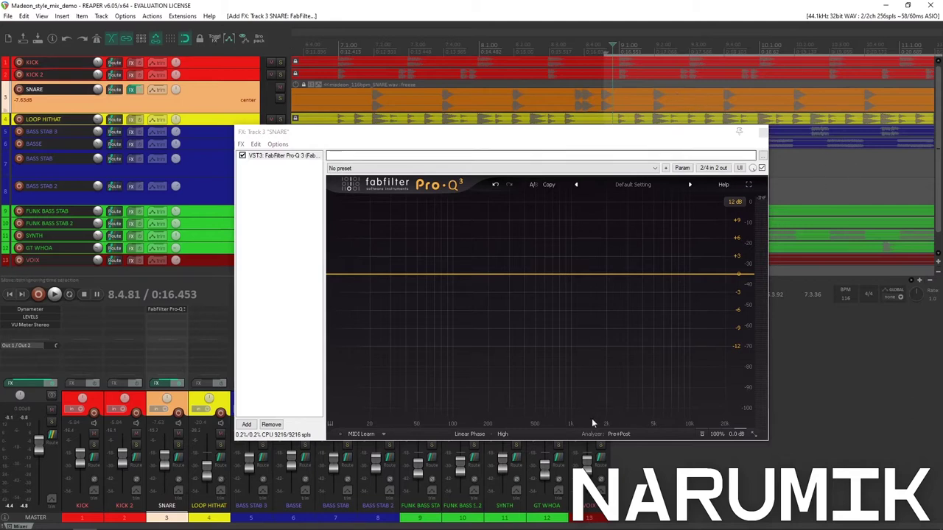
click(469, 434)
click(435, 433)
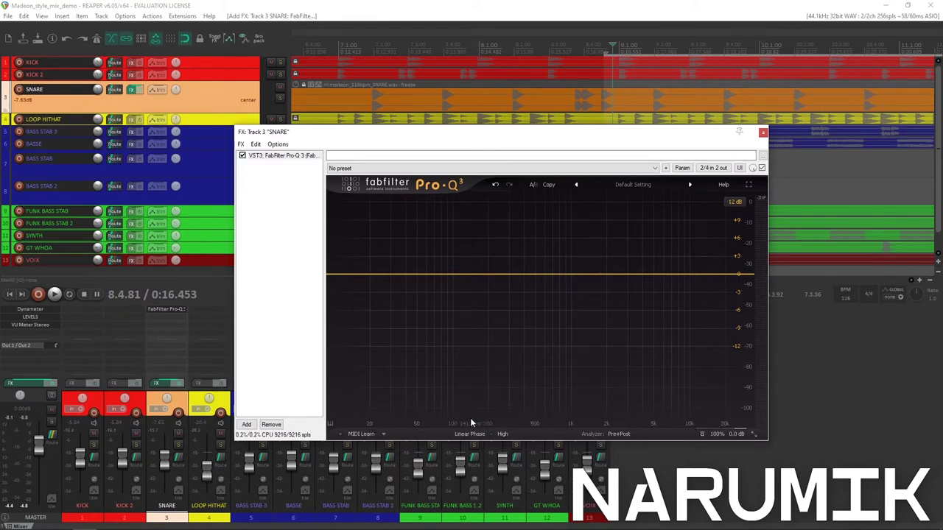
scroll(640, 67, up, 3)
click(634, 64)
scroll(631, 65, down, 3)
scroll(628, 67, up, 2)
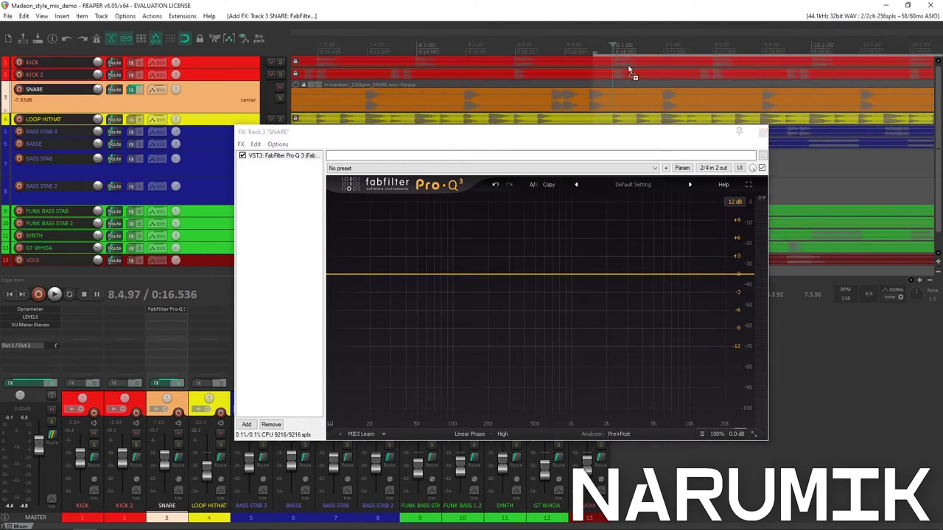
Move the equalizer window down clear of the snare clip and place the edit cursor at 9.1.00
drag(531, 138, 645, 167)
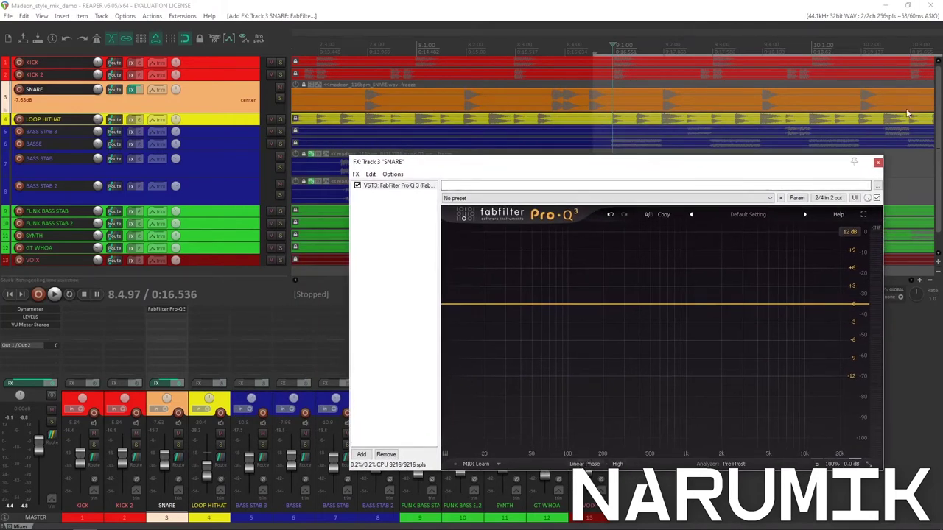
scroll(729, 77, up, 3)
click(686, 42)
scroll(685, 43, down, 3)
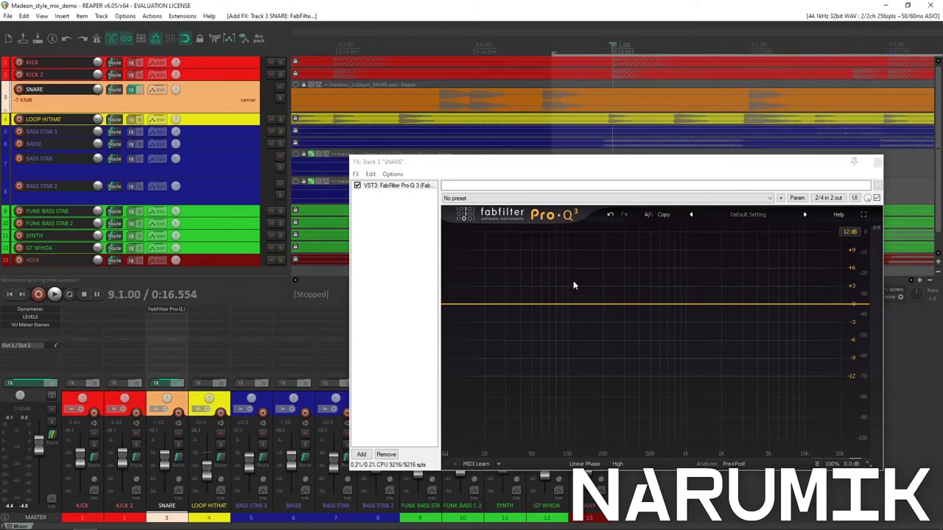
Add a low bell boost of about +8.3 dB near 36.6 Hz in the snare's equalizer, and delete the band
drag(546, 303, 514, 256)
right_click(514, 255)
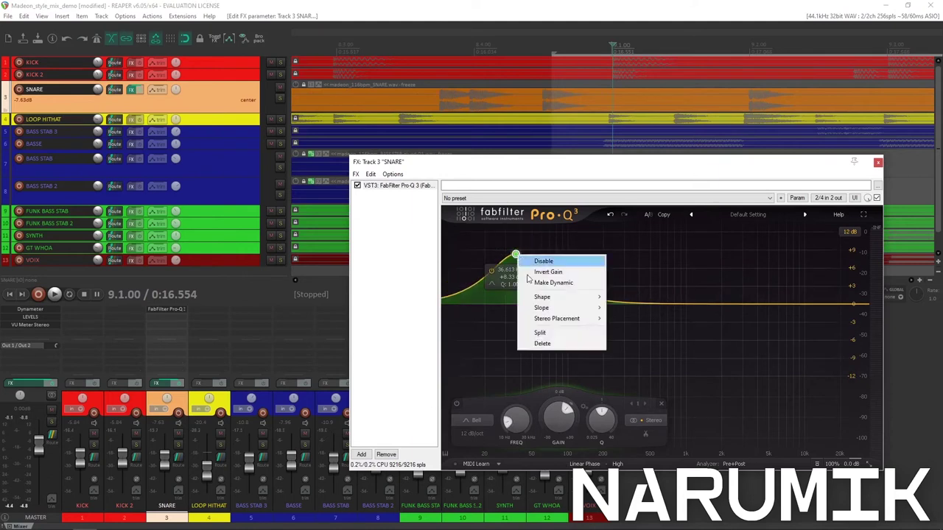
click(547, 344)
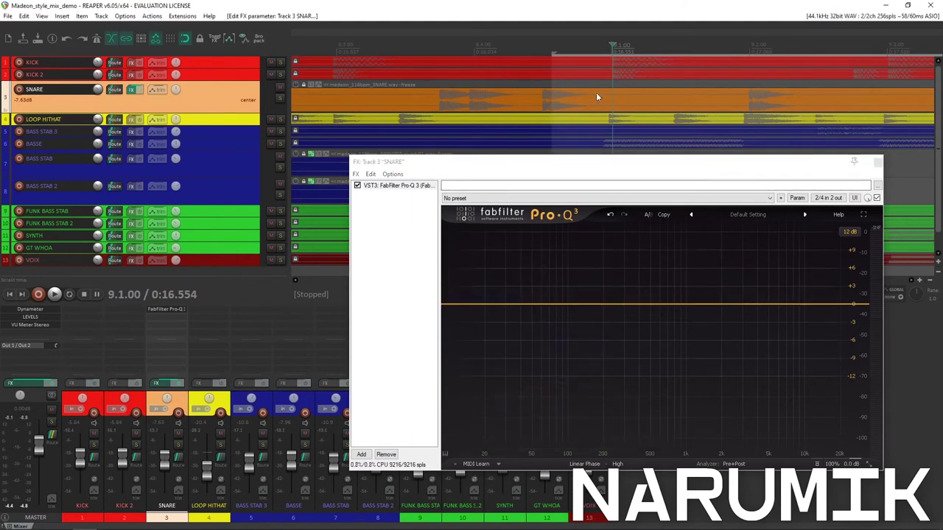
Move the equalizer window up and check the Dynameter plug-in on the master track, closing it again
drag(537, 164, 574, 101)
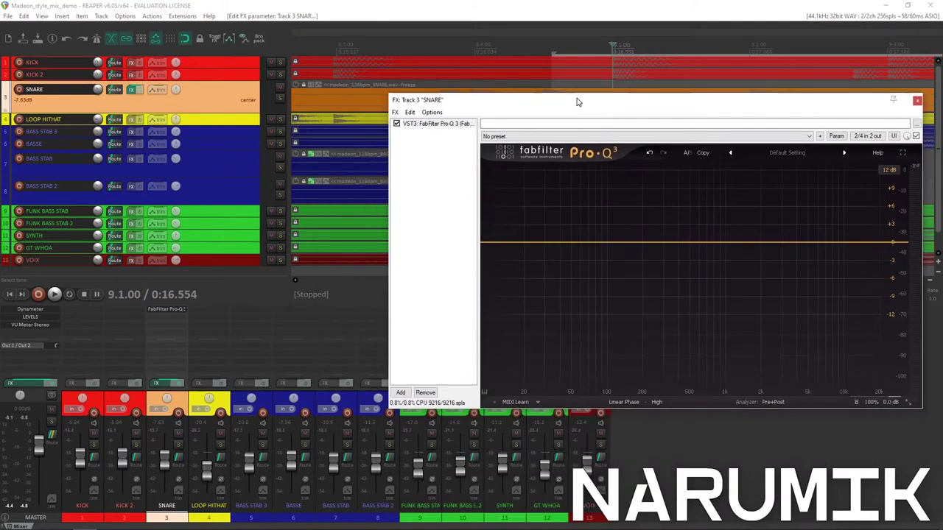
click(37, 308)
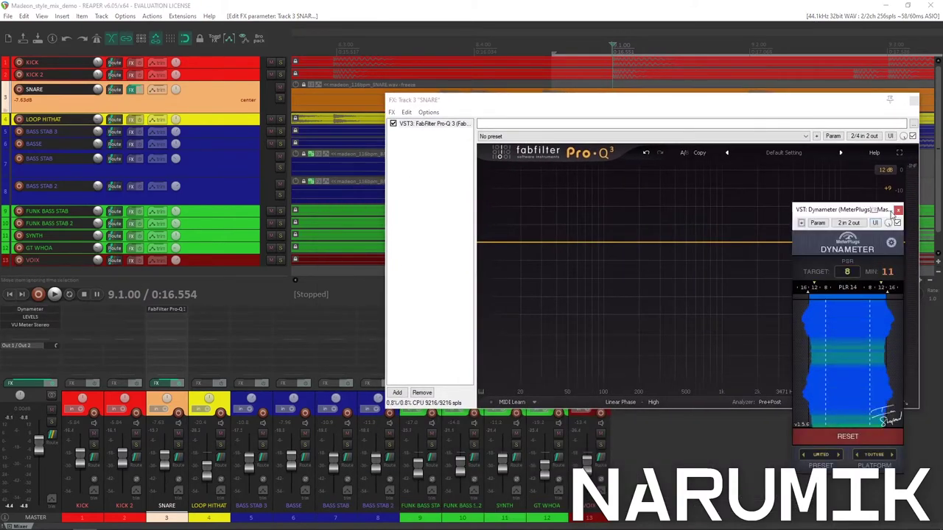
click(897, 210)
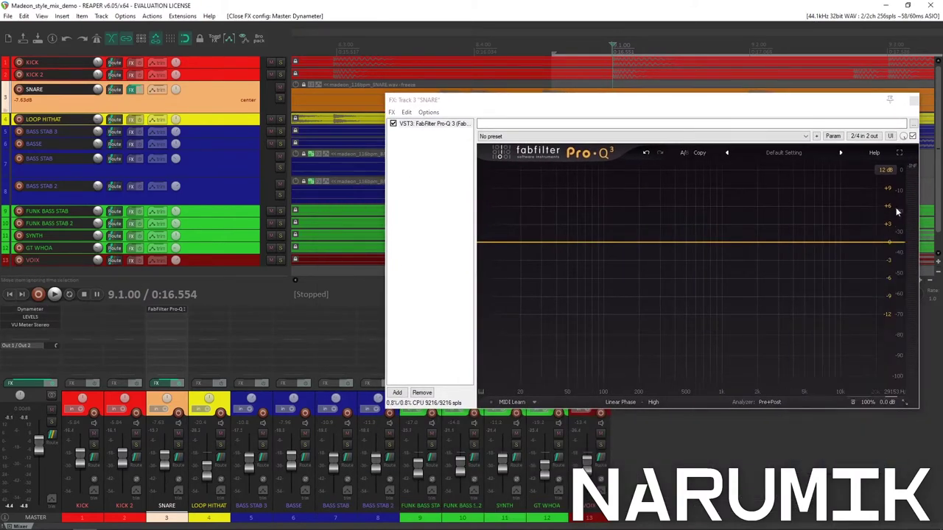
Open the LEVELS meter on the master track and arrange it side by side with the snare's equalizer window
click(40, 316)
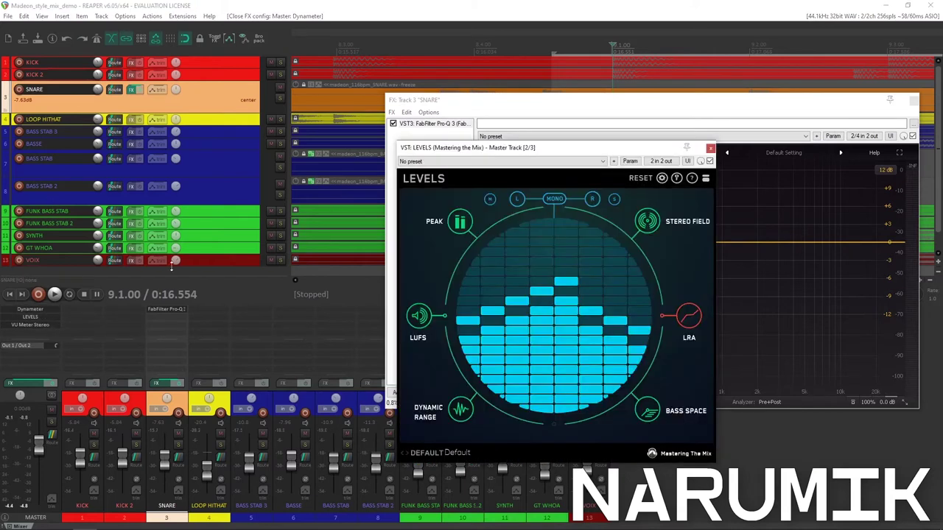
drag(642, 150, 335, 194)
drag(448, 109, 452, 199)
drag(279, 189, 251, 195)
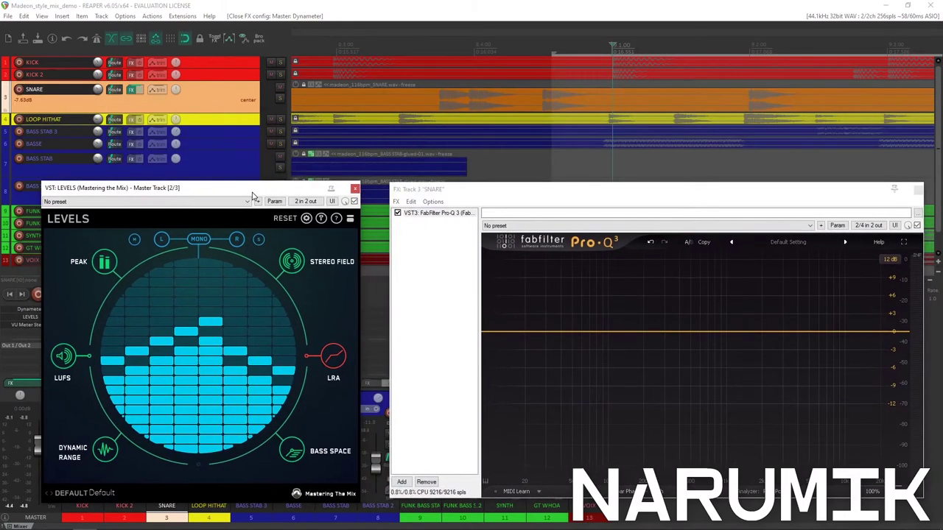
click(459, 4)
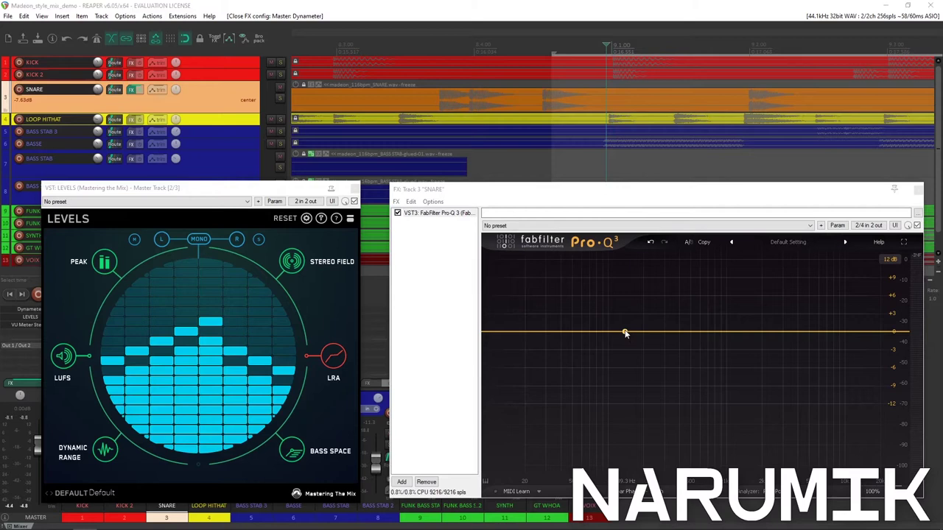
Spread five flat bell bands across the spectrum, including ones at 108.67 Hz and 417.30 Hz, and delete them all together
click(681, 332)
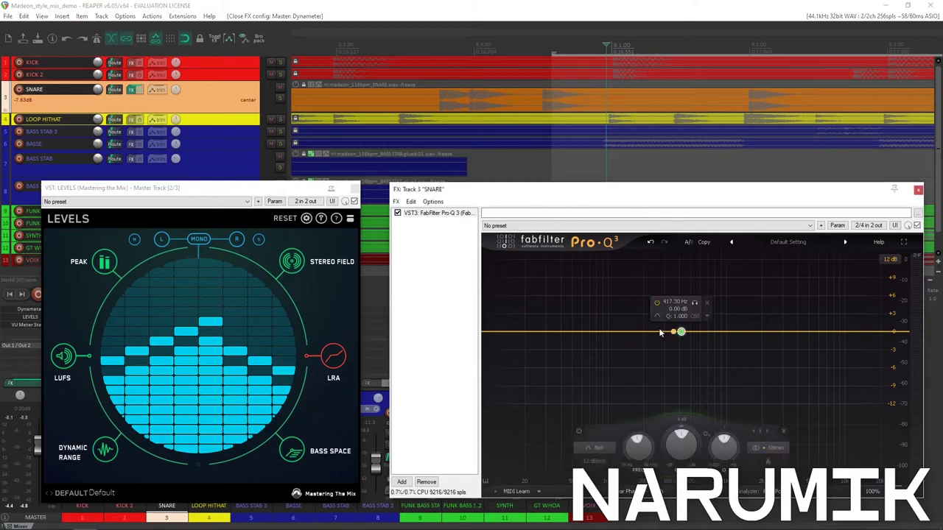
drag(681, 332, 612, 326)
right_click(612, 326)
click(635, 413)
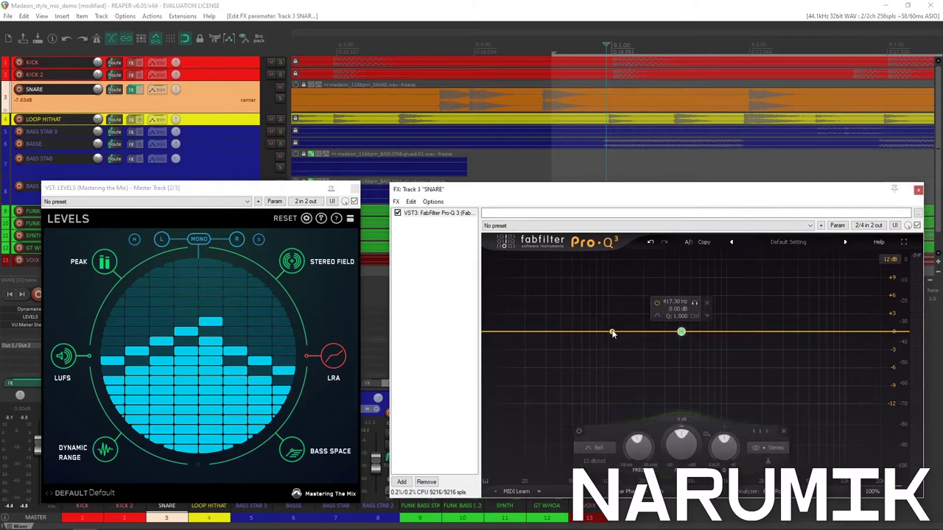
click(736, 332)
click(785, 332)
click(823, 332)
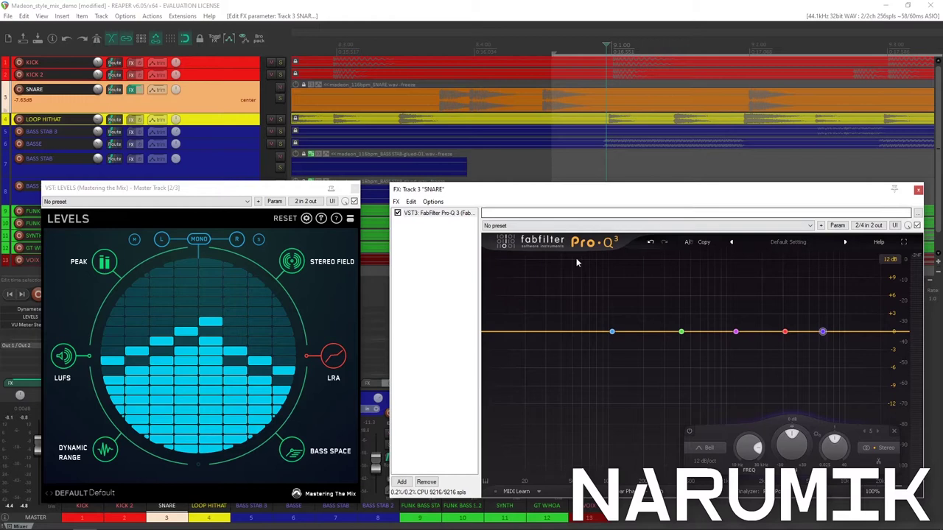
drag(571, 387, 841, 265)
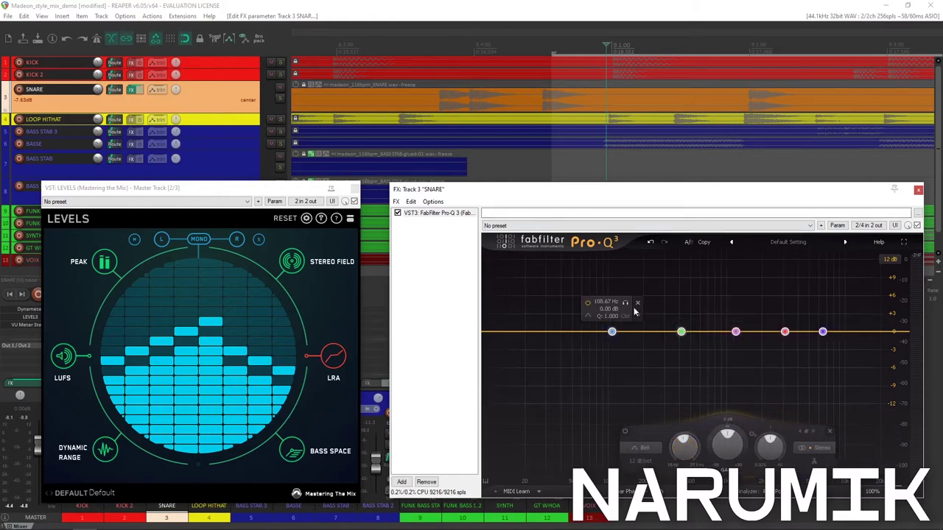
click(637, 302)
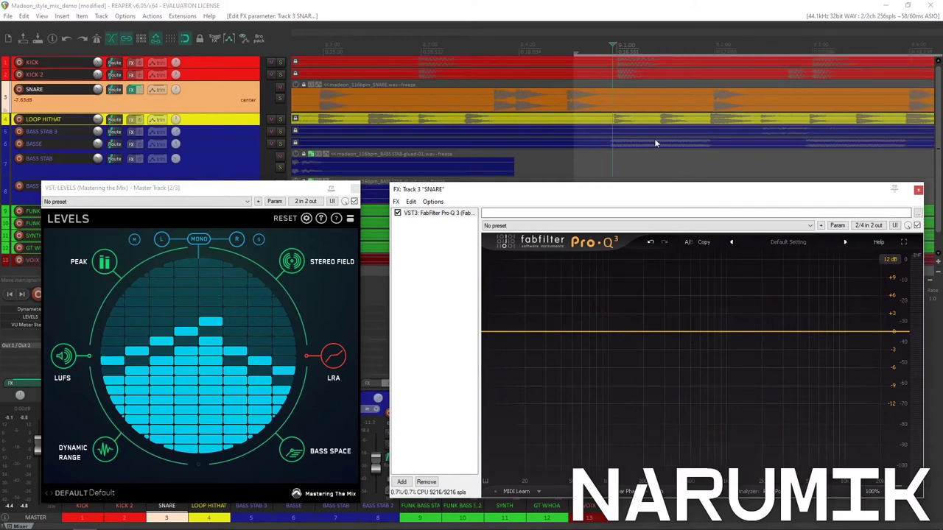
Move the equalizer window aside, add a bell boost of +2.37 dB at 279.80 Hz, and delete the band
scroll(645, 151, down, 2)
drag(622, 190, 689, 182)
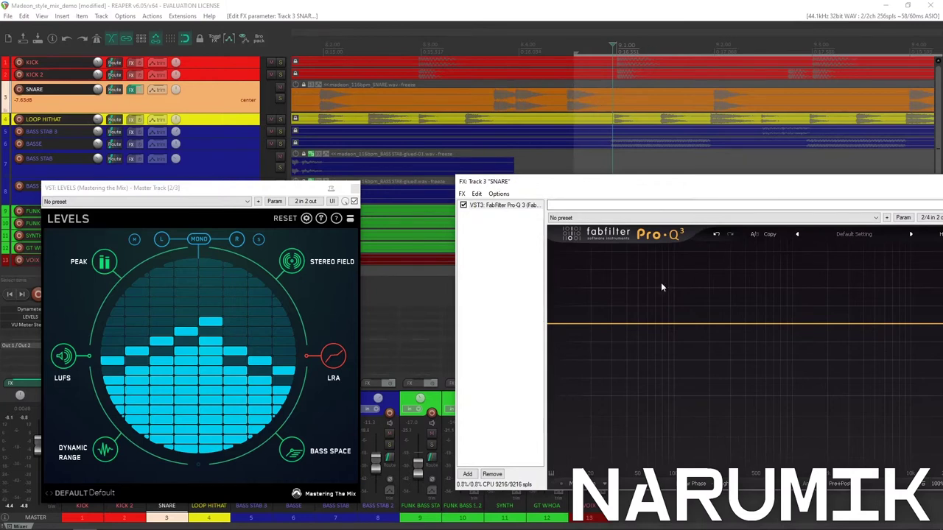
drag(676, 321, 726, 312)
right_click(726, 311)
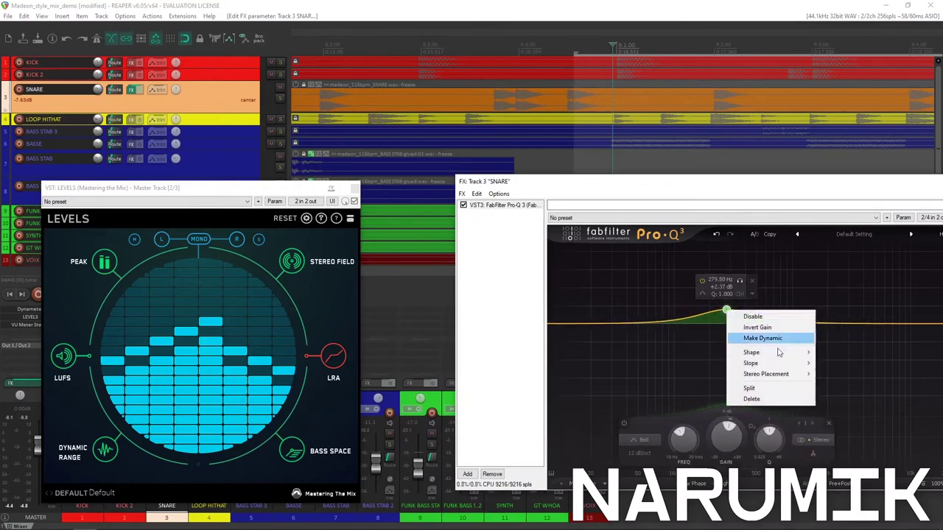
click(784, 399)
Bring the equalizer window back fully into view and add a bell cut of about -3 dB between 500 Hz and 1 kHz
drag(693, 183, 634, 154)
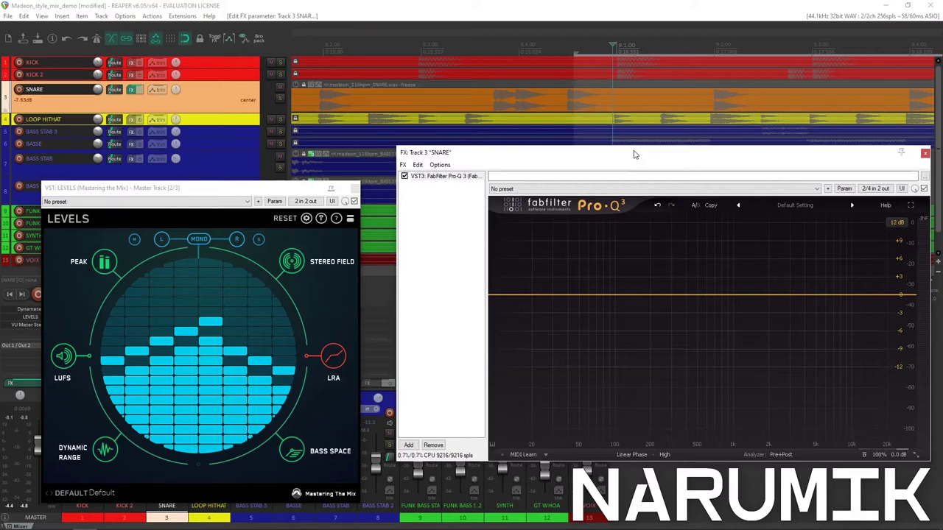
drag(566, 296, 712, 314)
Add a second band at about 49.7 Hz with about -0.8 dB and change its shape to High Shelf
click(579, 300)
right_click(578, 299)
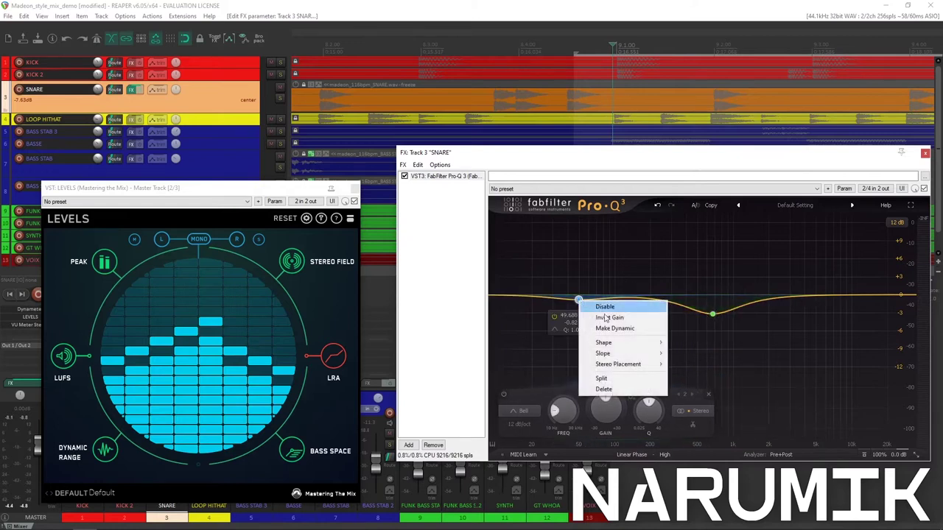
mouse_move(611, 343)
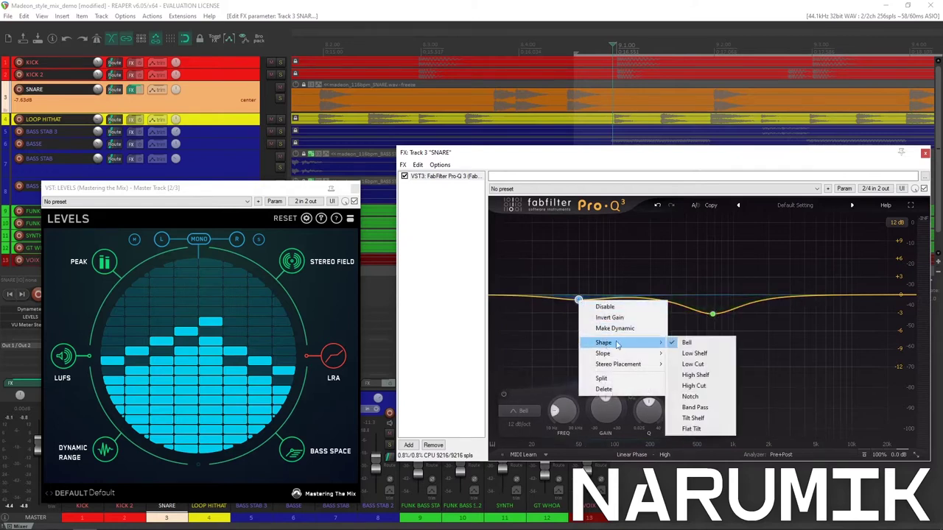
Add a deep bell cut of -12.49 dB at 560.95 Hz, and delete the band
drag(703, 308, 703, 370)
right_click(703, 370)
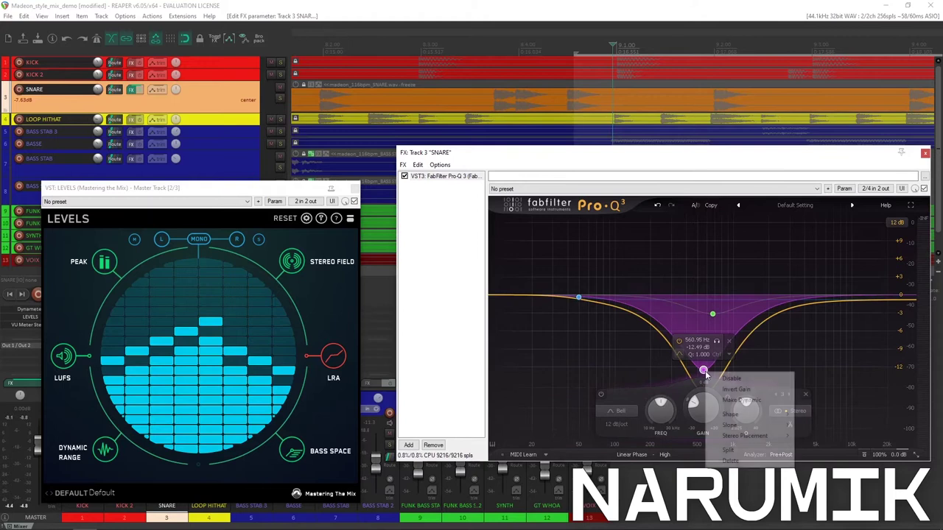
click(730, 461)
Change the second band's shape from High Shelf to Low Cut and set its slope to 24 dB/oct
right_click(578, 298)
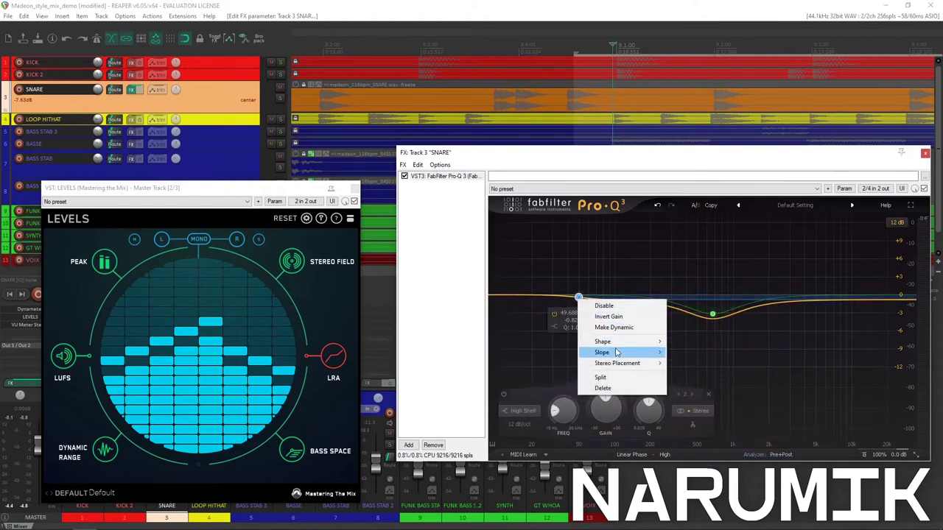
mouse_move(626, 342)
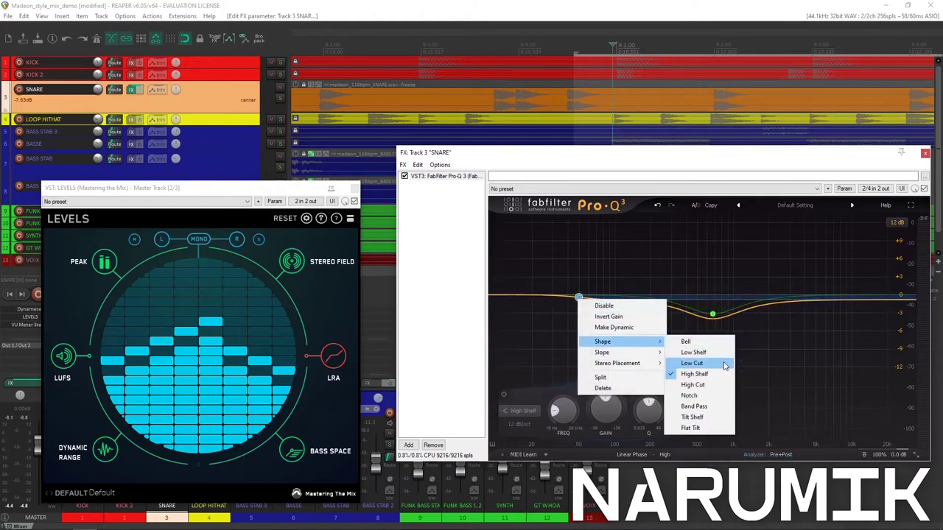
click(692, 363)
click(521, 424)
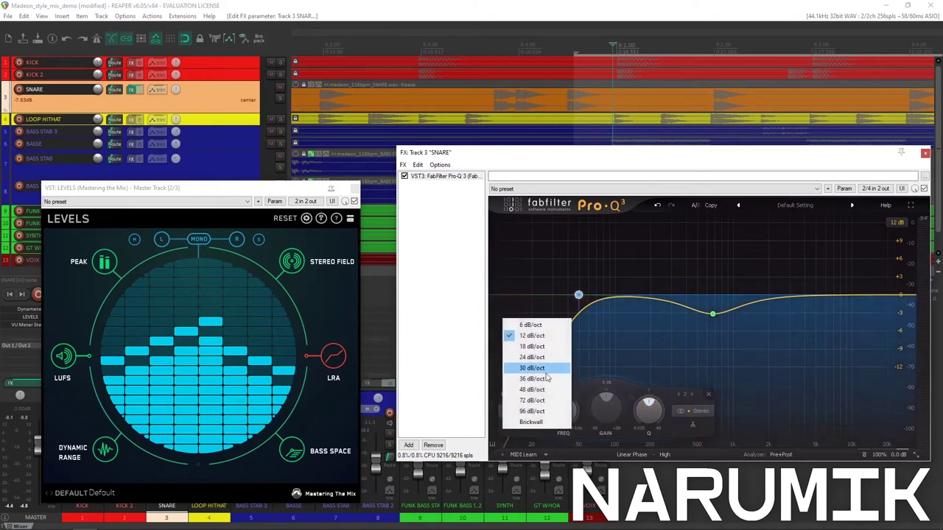
click(531, 357)
Steepen the low cut to 48 dB/oct and raise its frequency to about 127 Hz
click(515, 423)
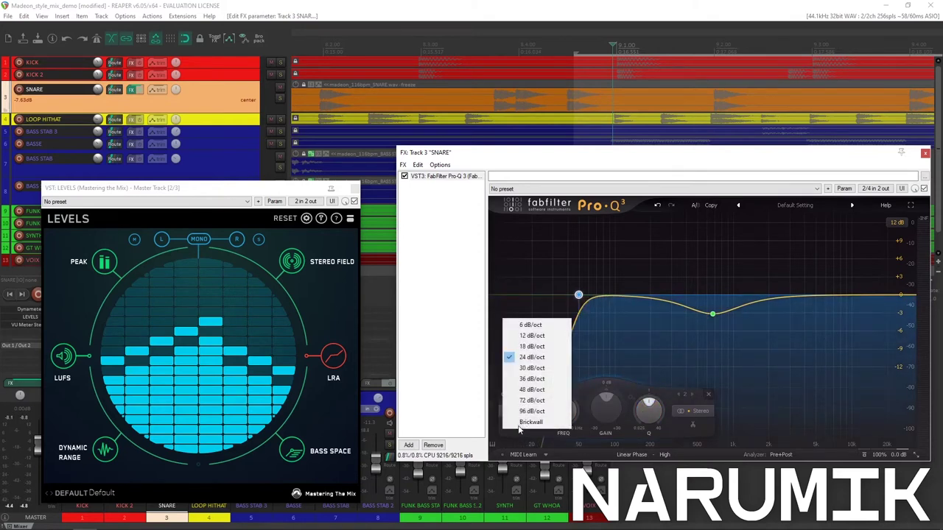
click(527, 389)
drag(569, 422, 563, 413)
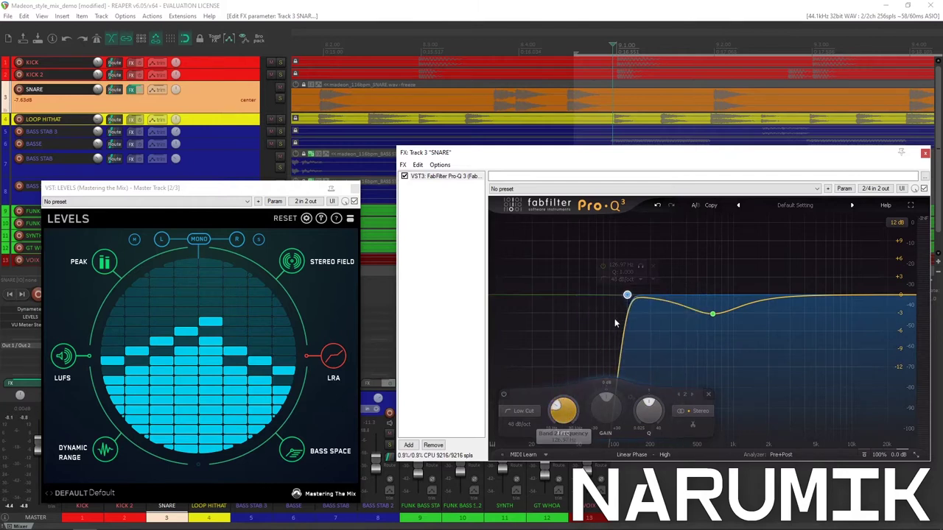
click(712, 311)
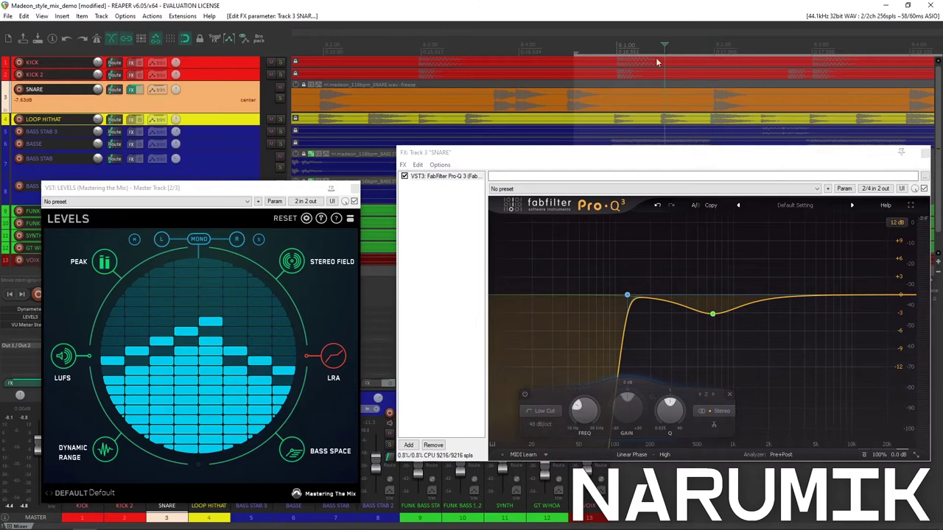
Solo the SNARE track and bypass its Pro-Q 3 equalizer, moving the LEVELS window clear of the mixer meters
click(280, 98)
drag(146, 188, 360, 337)
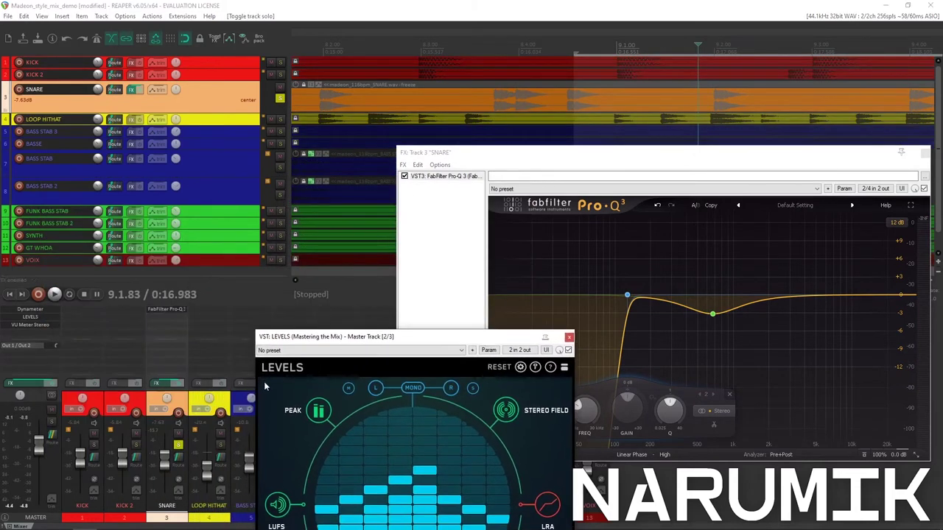
click(405, 177)
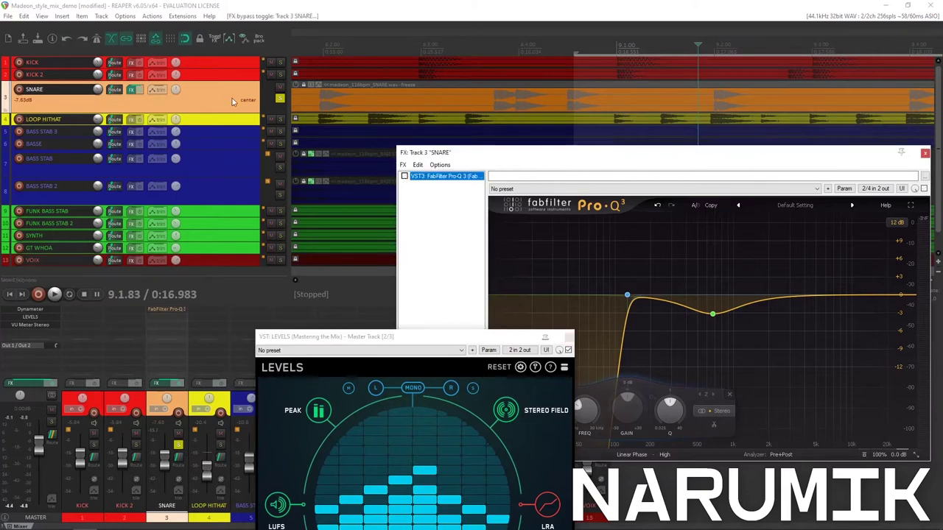
Play the soloed snare several times with the equalizer bypassed and examine its peak level on the mixer meter
click(387, 10)
key(space)
key(space)
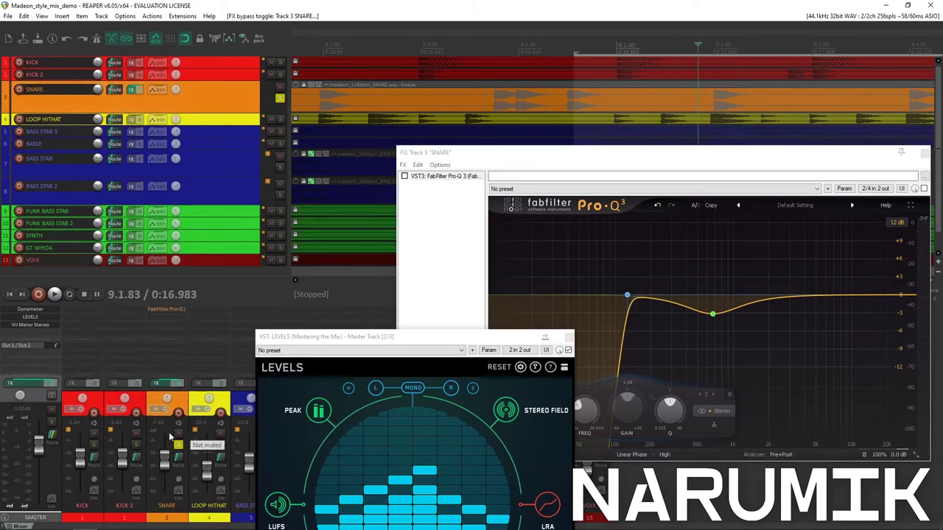
key(space)
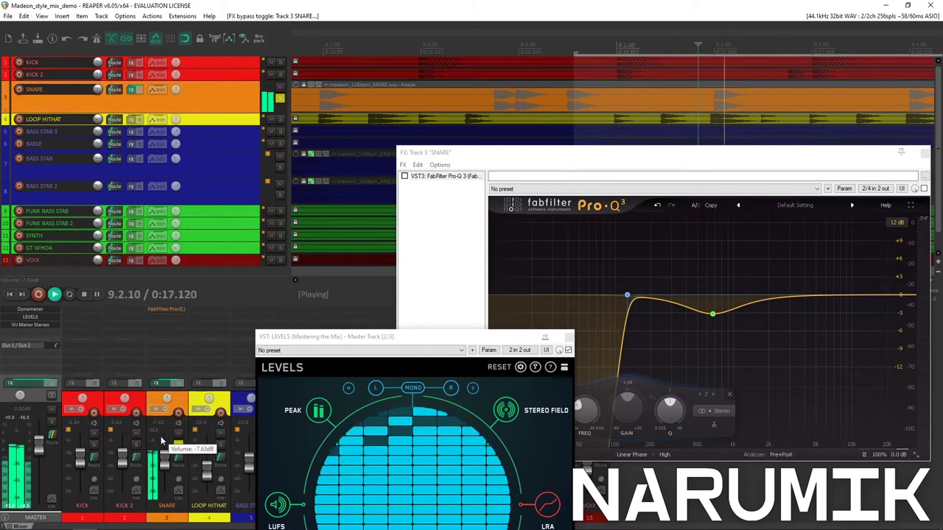
key(space)
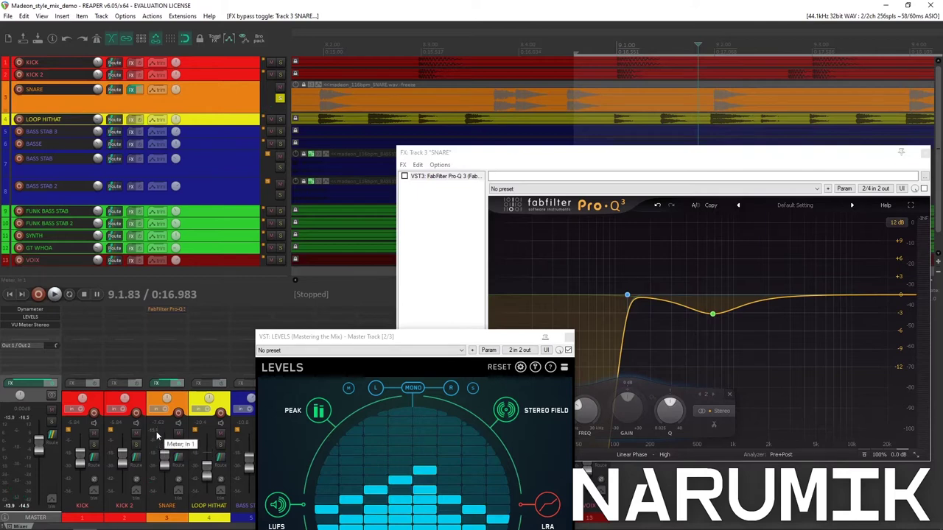
key(space)
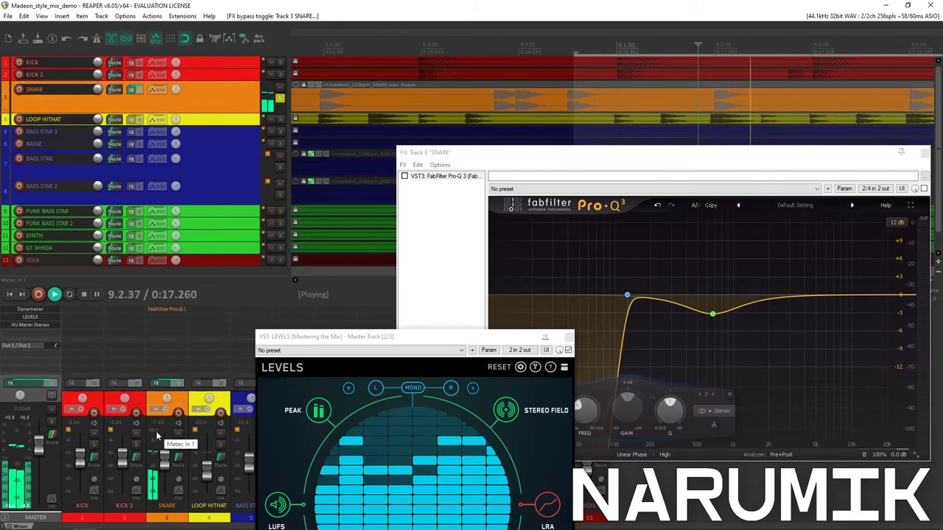
key(space)
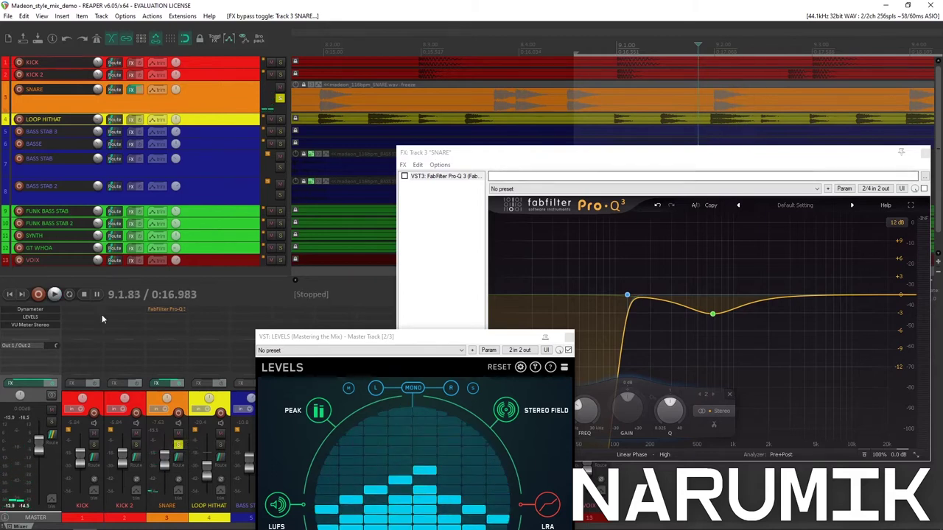
Re-enable Pro-Q 3 on the snare and play the hit to compare its peak level with the bypassed sound
click(412, 178)
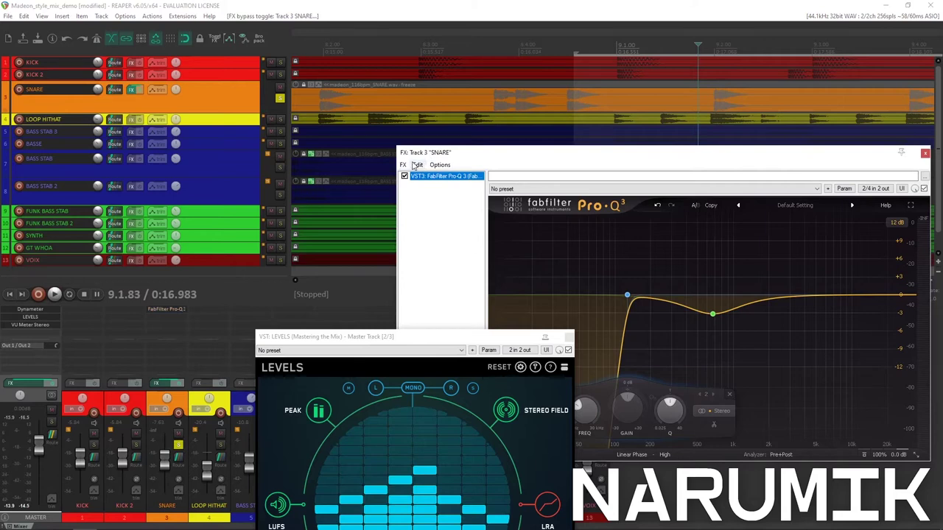
key(space)
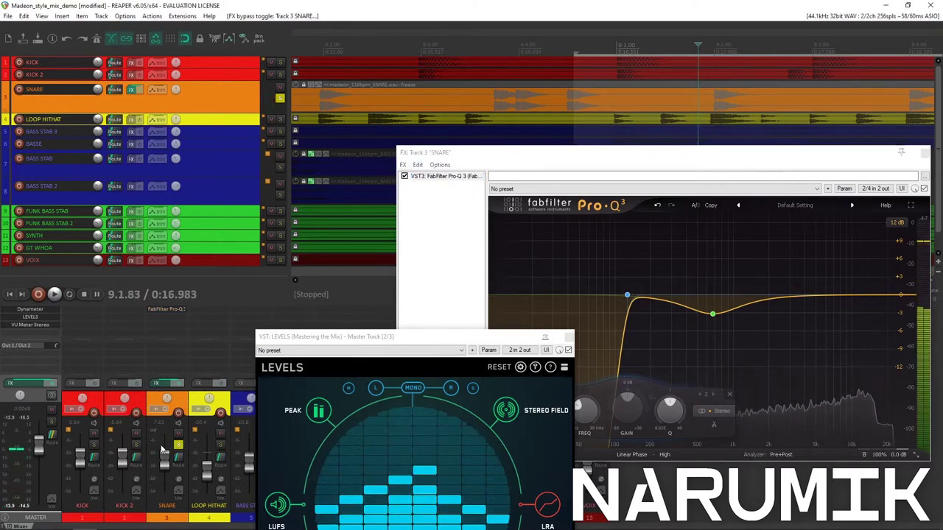
mouse_move(156, 435)
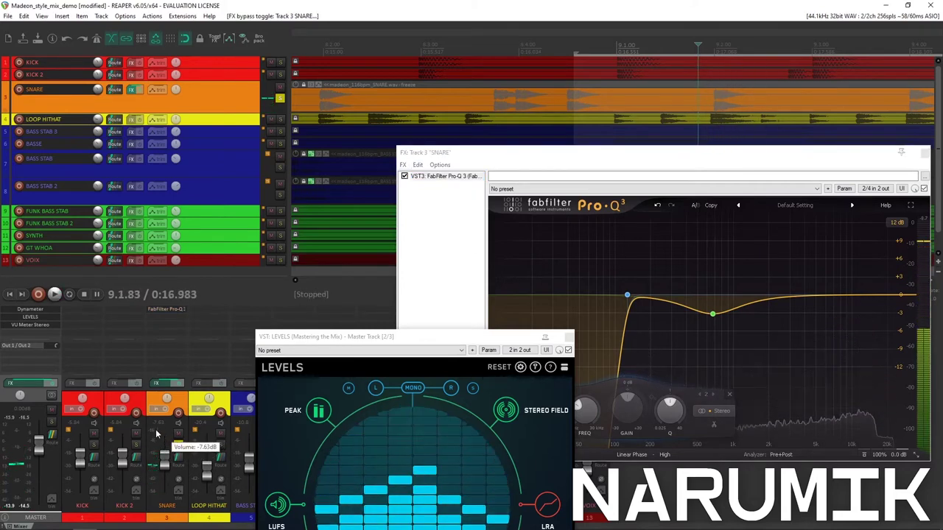
click(455, 176)
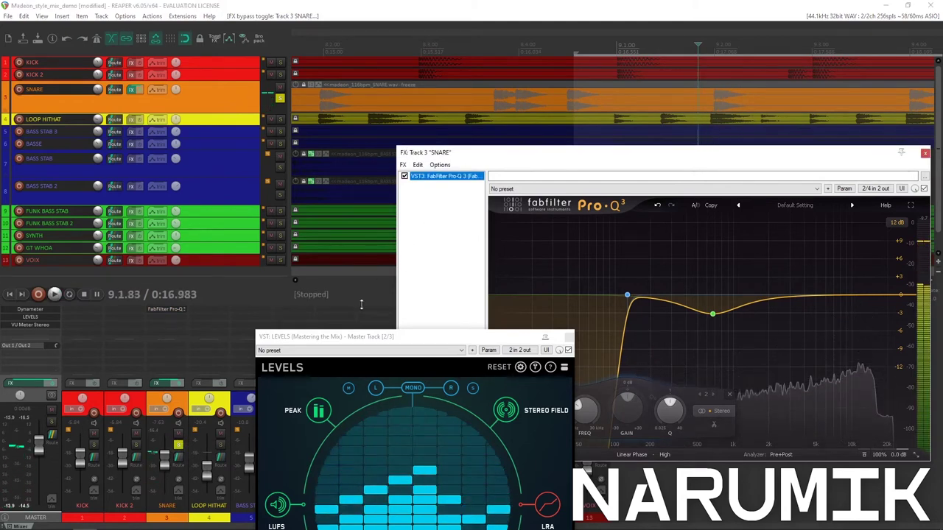
Move the equalizer window higher, set the low cut's slope to Brickwall and lower its frequency to 62.663 Hz
drag(501, 153, 363, 83)
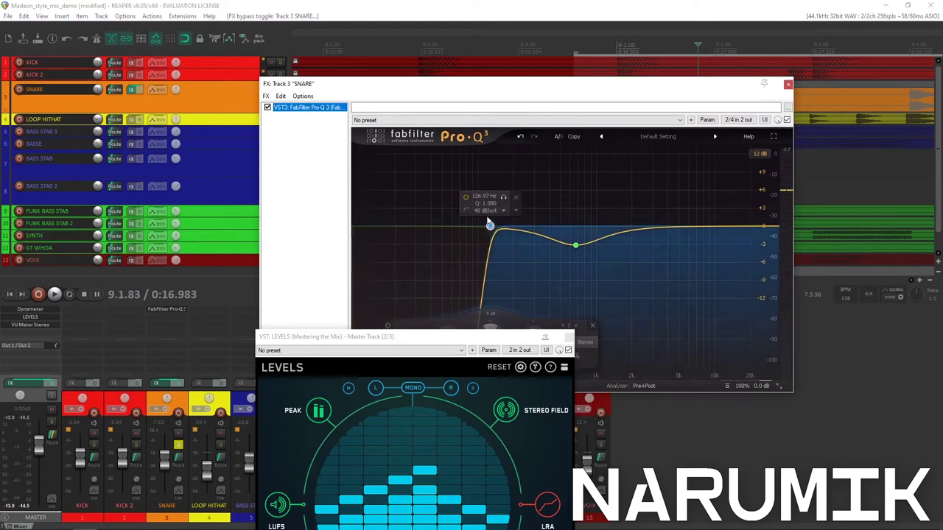
right_click(490, 224)
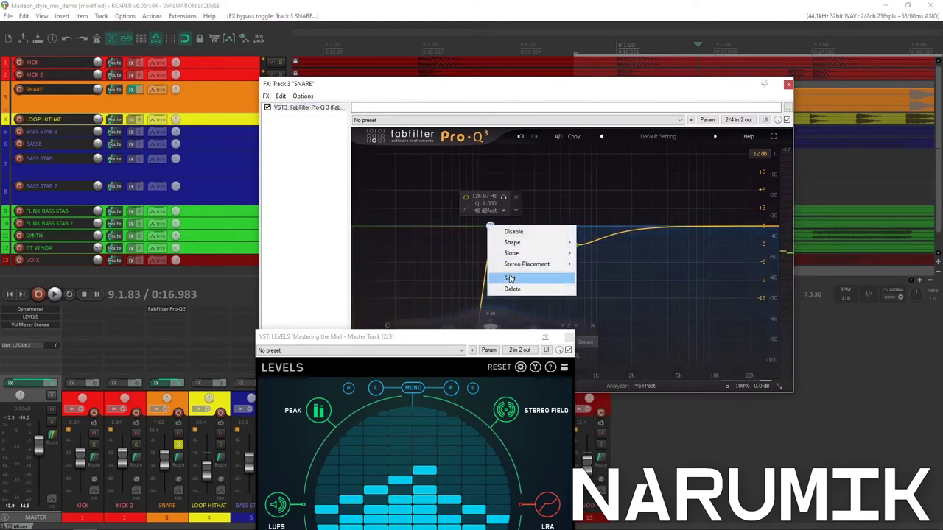
mouse_move(547, 253)
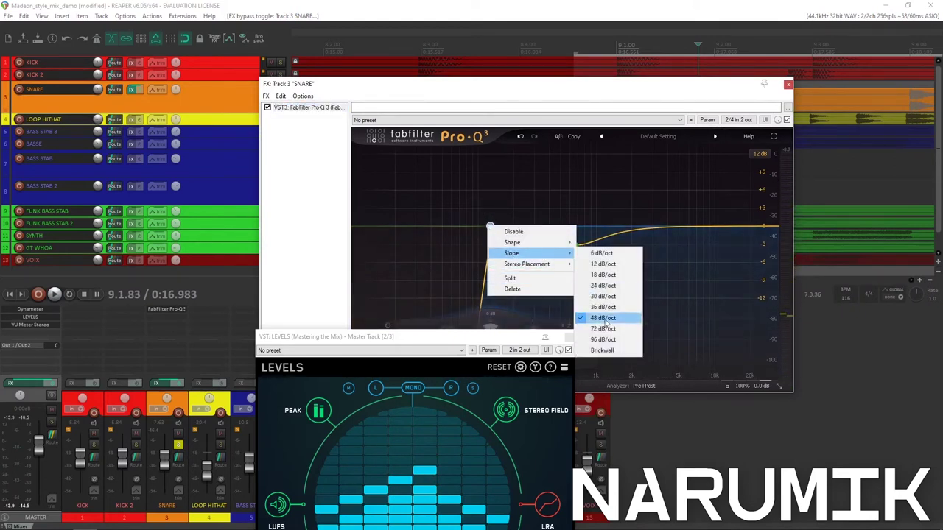
click(601, 349)
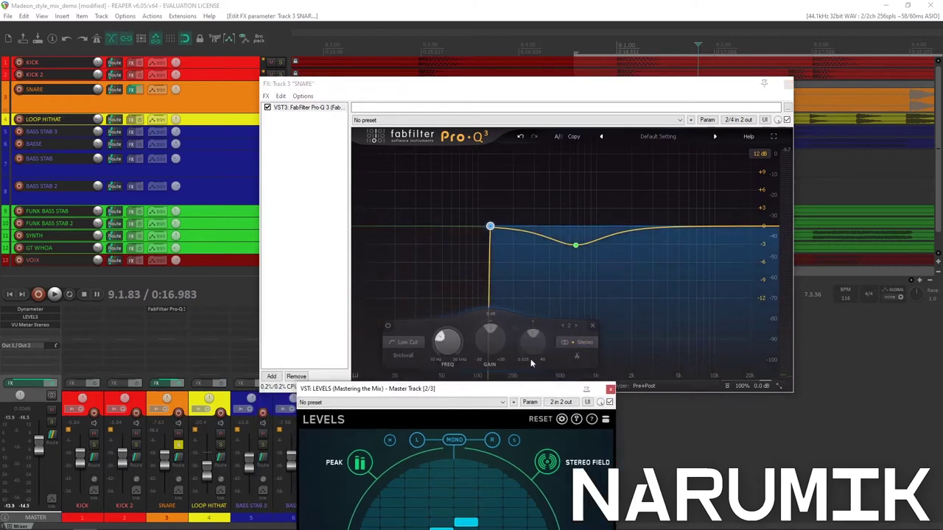
drag(489, 226, 453, 226)
Play the snare with the brickwall low cut to check its peak, and delete the bell cut band
key(space)
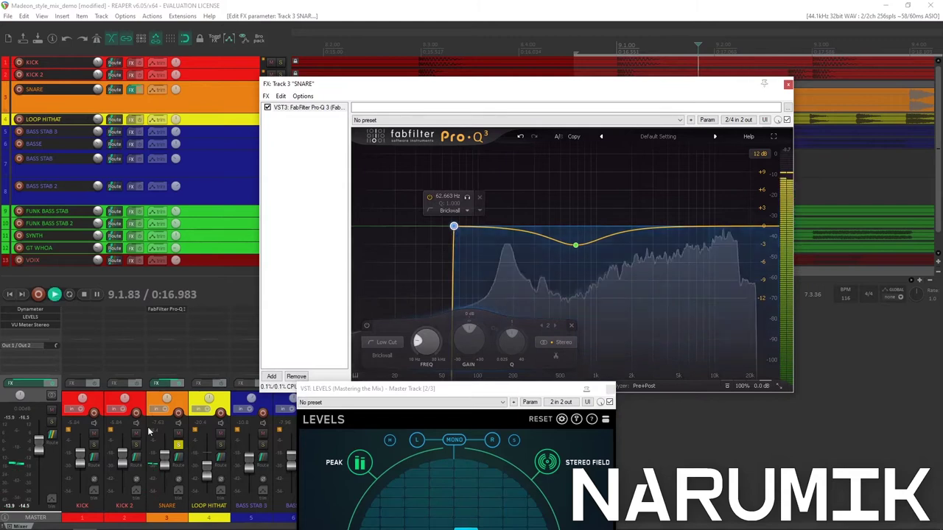
click(149, 431)
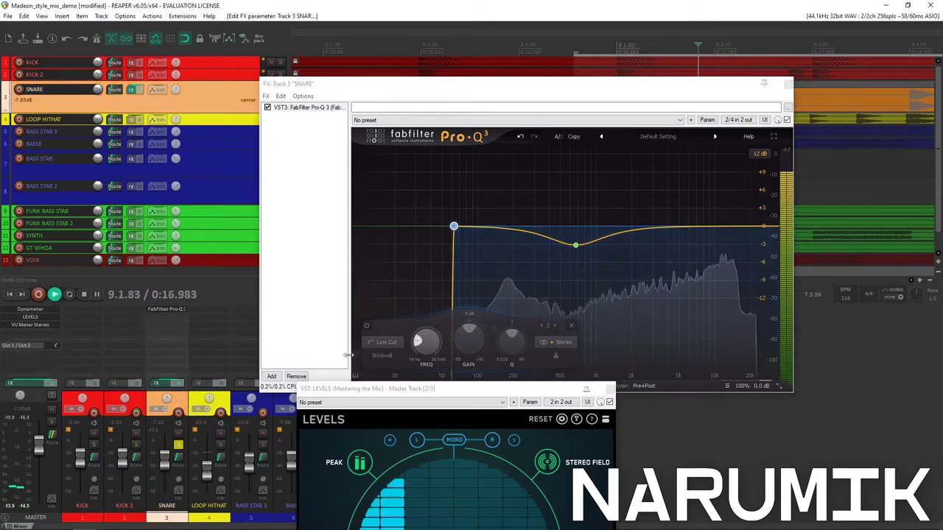
right_click(574, 246)
click(595, 341)
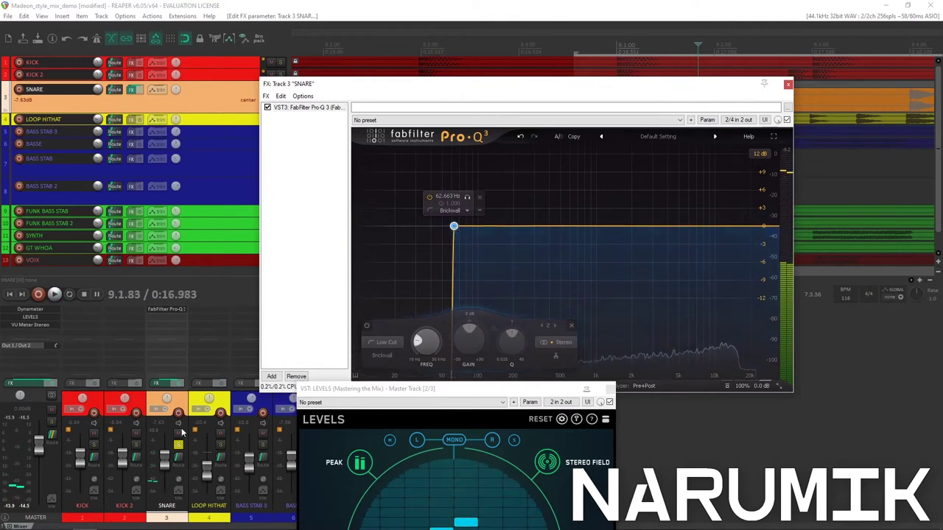
Raise the brickwall low cut's frequency to 180.15 Hz and play the snare to check its peak level
drag(420, 340, 391, 366)
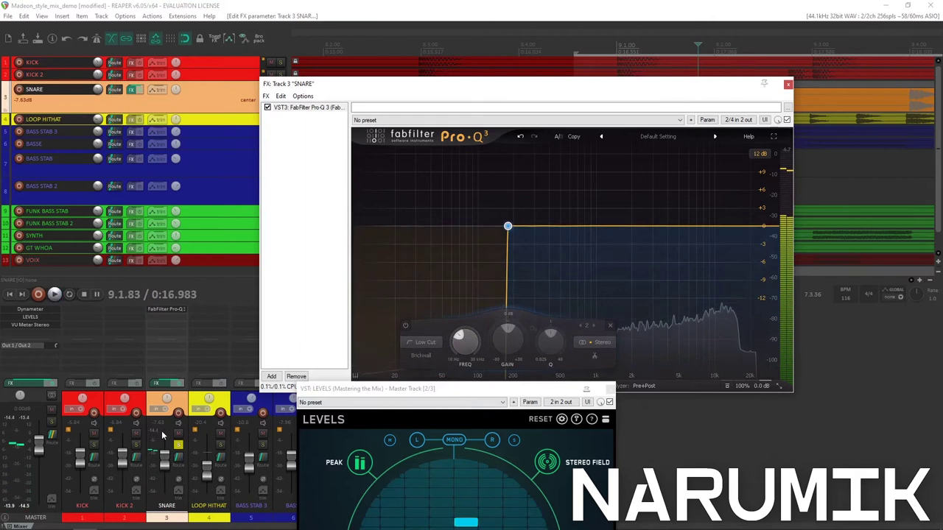
key(space)
key(space)
Bypass Pro-Q 3 and play the snare repeatedly to examine the unfiltered peak level
click(267, 108)
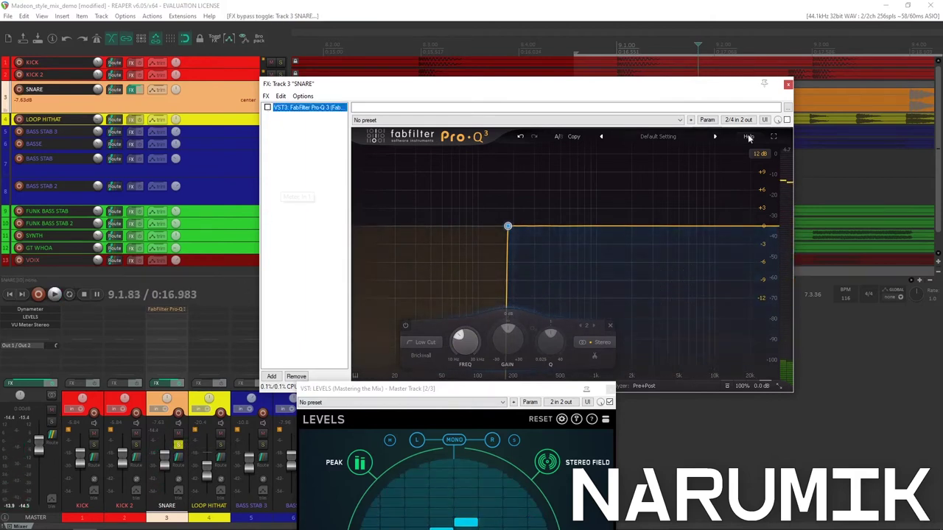
key(space)
key(space)
key(space)
key(space)
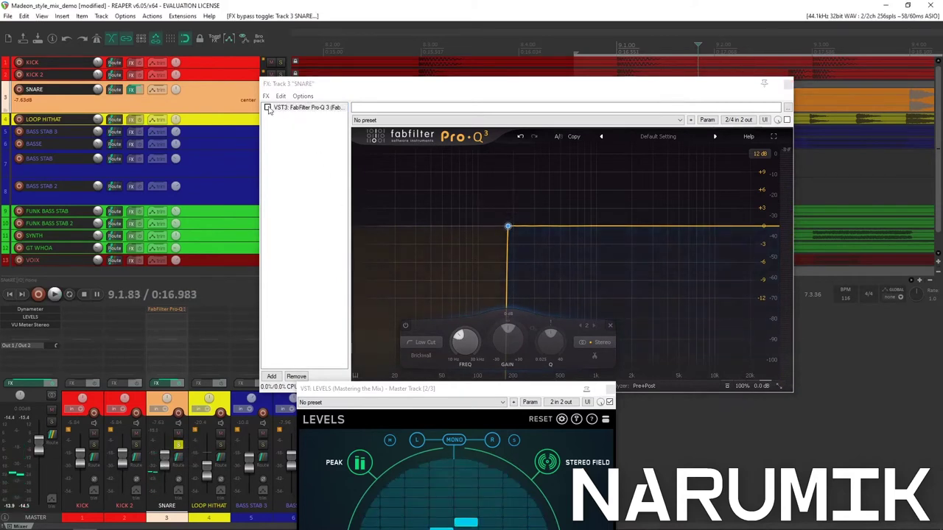
Turn Pro-Q 3 back on and play the snare through the 180.15 Hz brickwall low cut
click(268, 107)
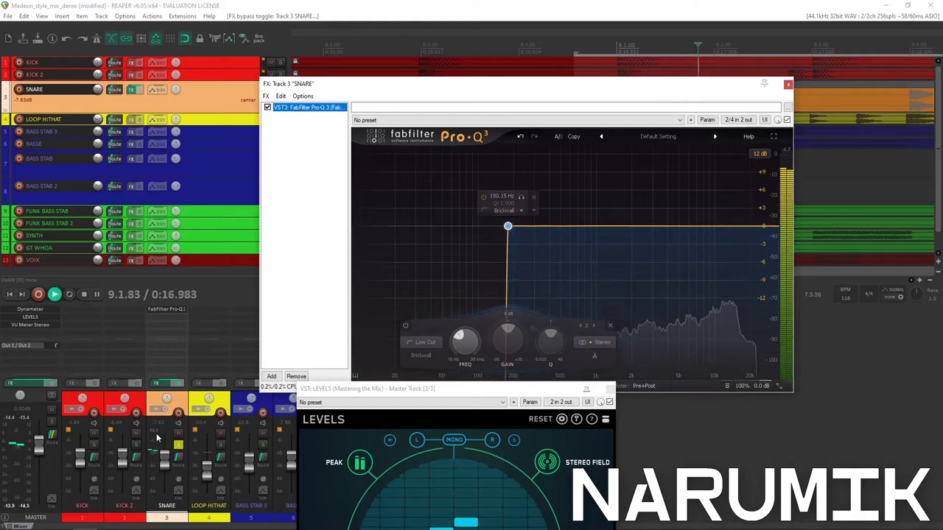
click(178, 444)
key(space)
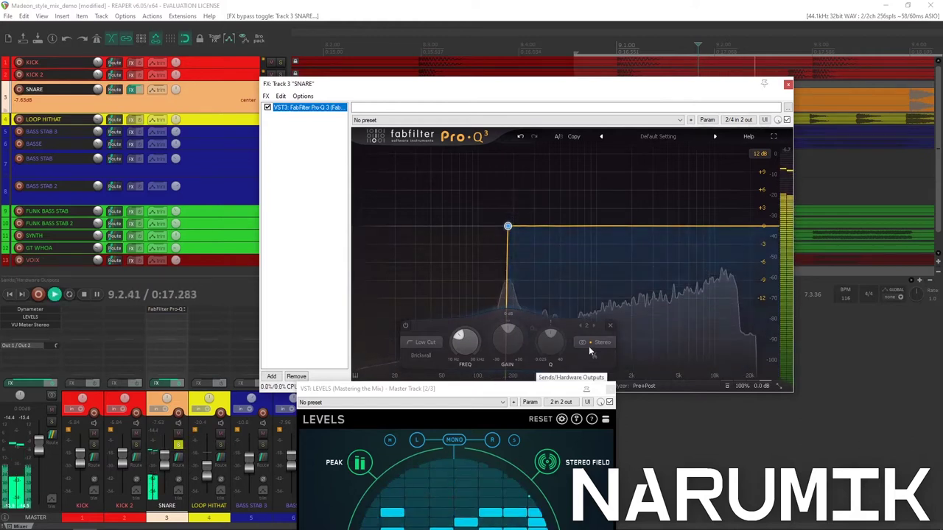
key(space)
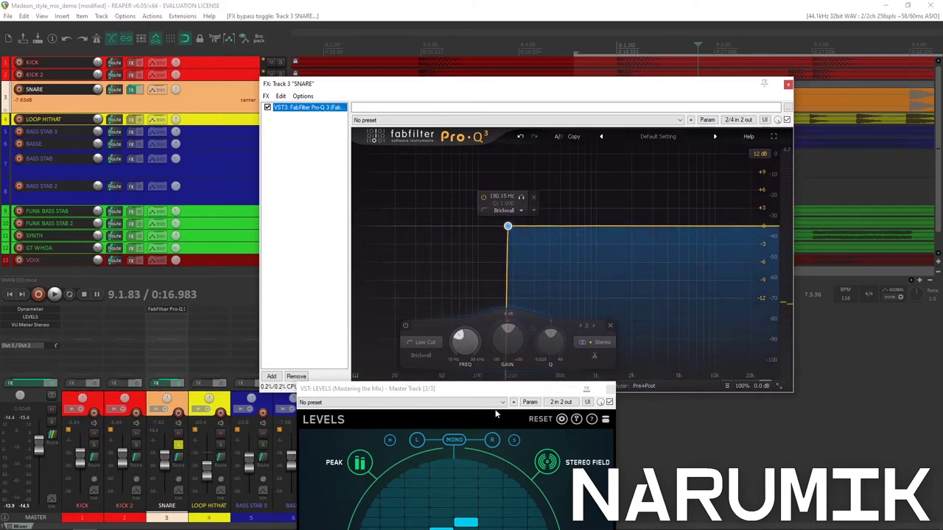
Move the LEVELS window away from the equalizer and set the low cut's slope to 12 dB/oct
drag(496, 388, 693, 460)
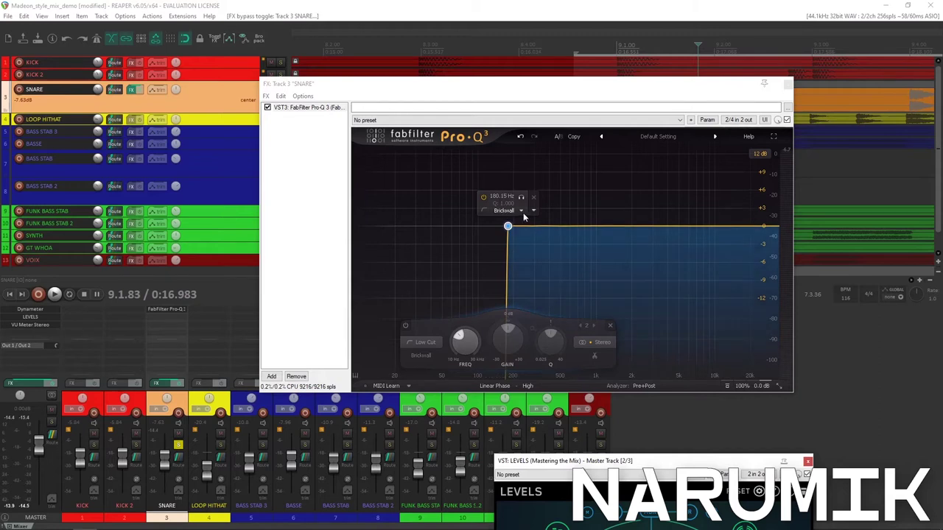
click(522, 213)
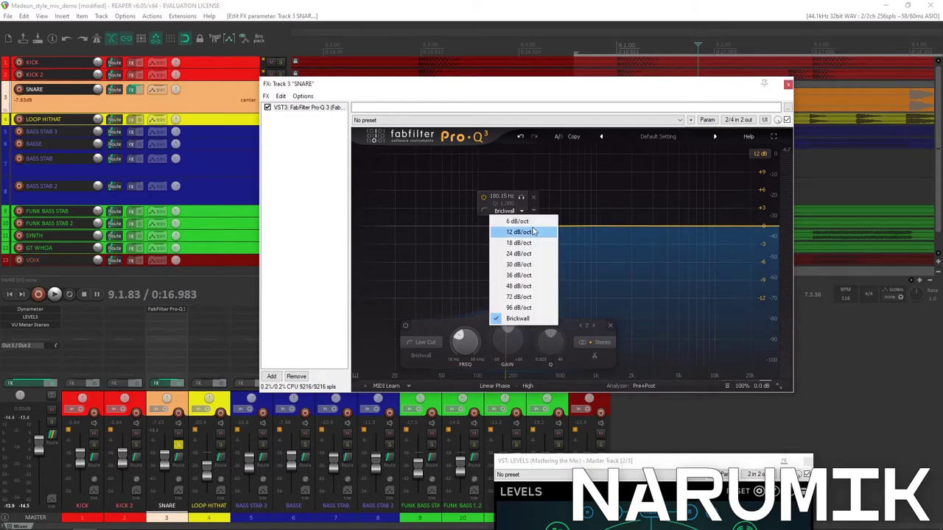
click(534, 232)
Play the snare with the 12 dB/oct low cut, and move the band to 472.29 Hz with a Q of 0.826
click(155, 431)
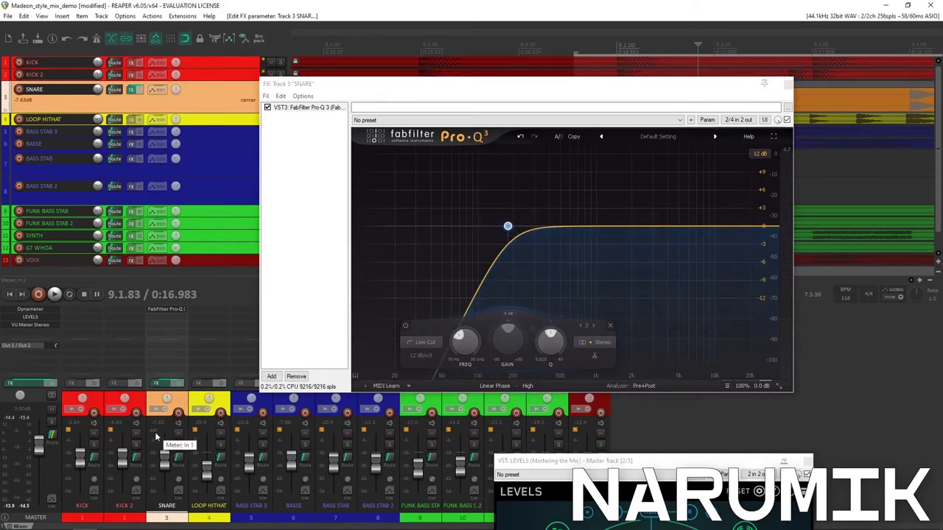
key(space)
key(space)
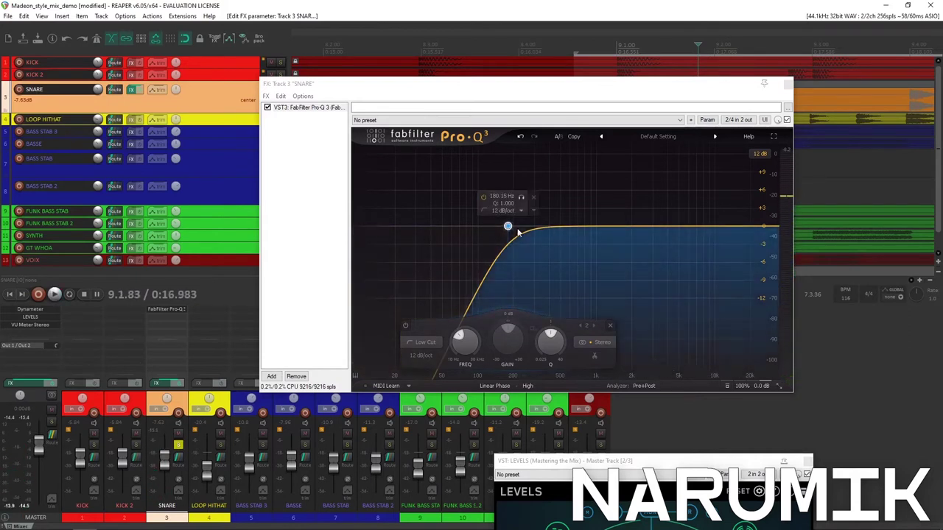
drag(508, 224, 557, 235)
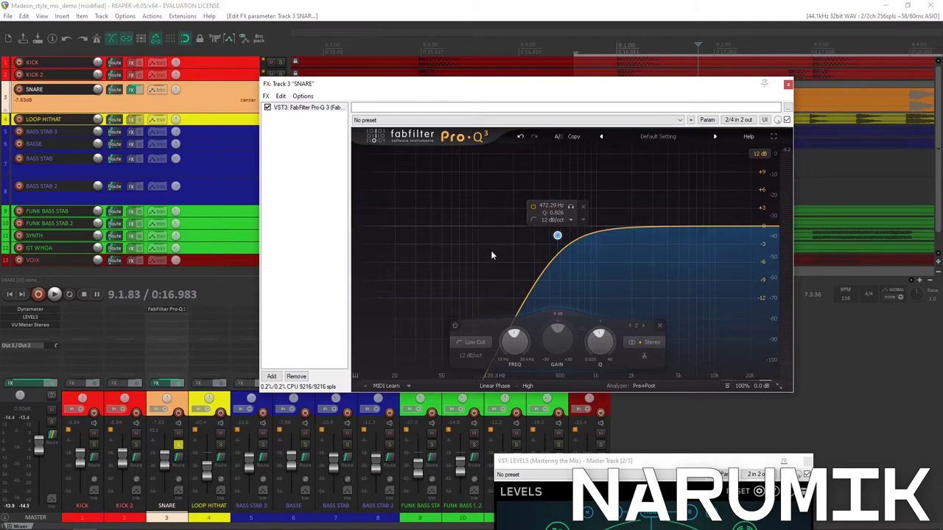
Move the low cut to 276.77 Hz, clear the snare's peak reading, and bring the band to 34.898 Hz with a Q of 0.951
drag(557, 235, 530, 282)
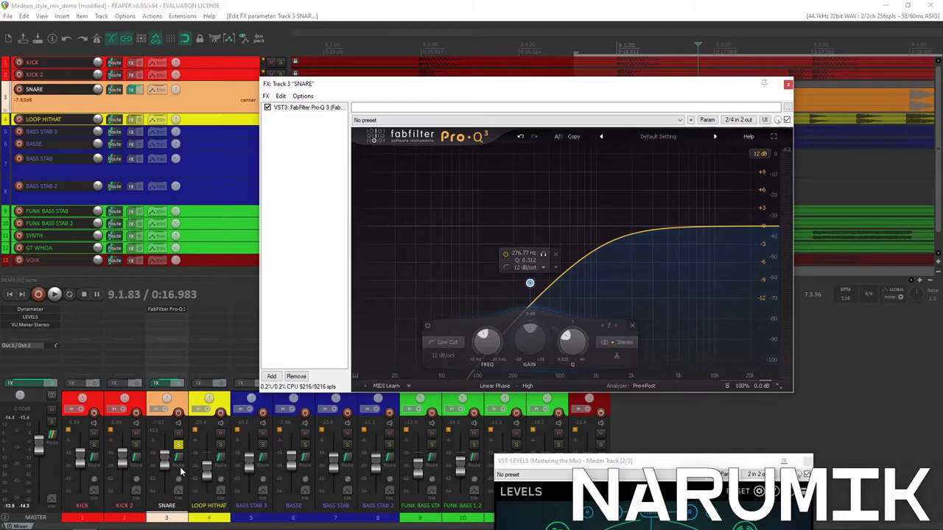
click(153, 429)
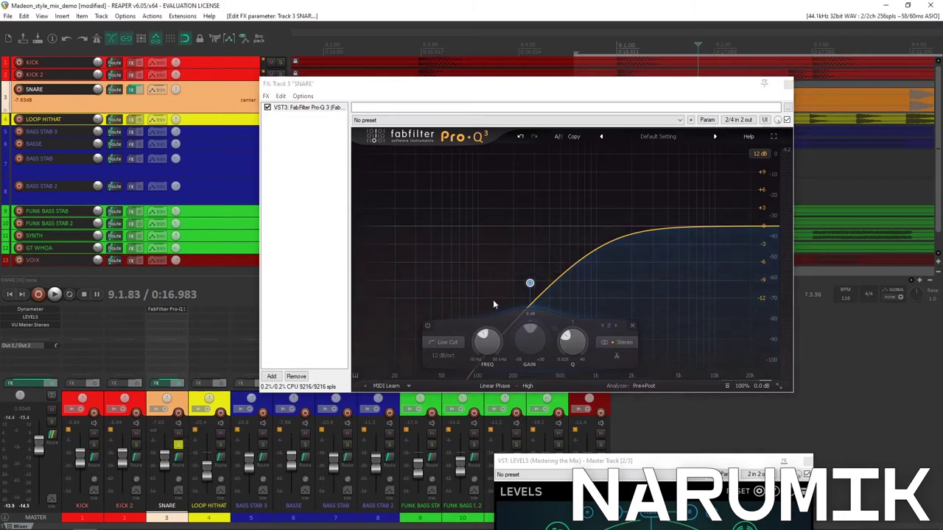
drag(530, 282, 424, 230)
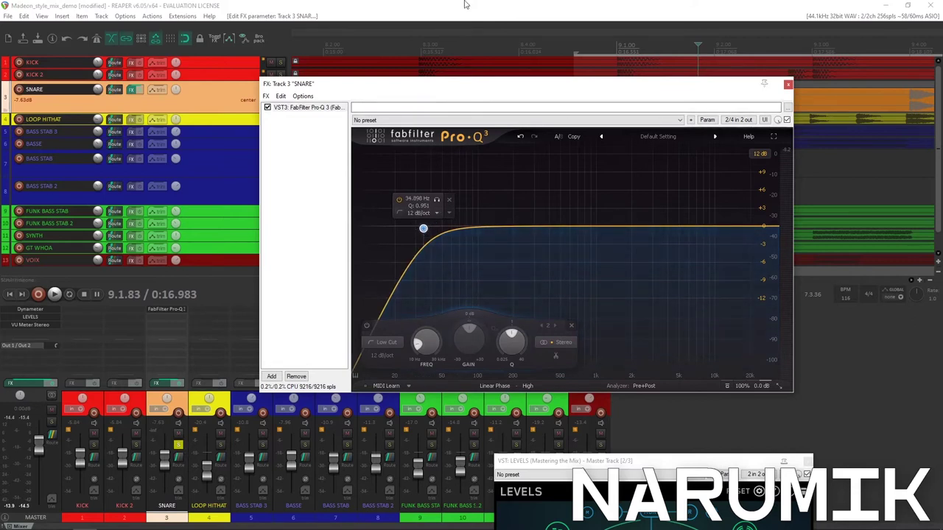
Move the equalizer window off the snare item, select that item, and place the edit cursor at 8.4.48
drag(468, 87, 422, 214)
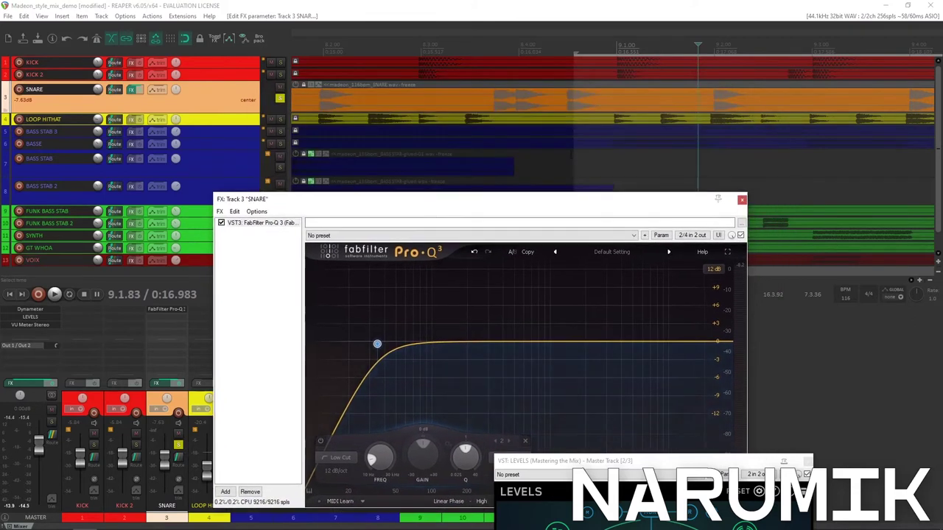
scroll(531, 44, down, 3)
click(529, 5)
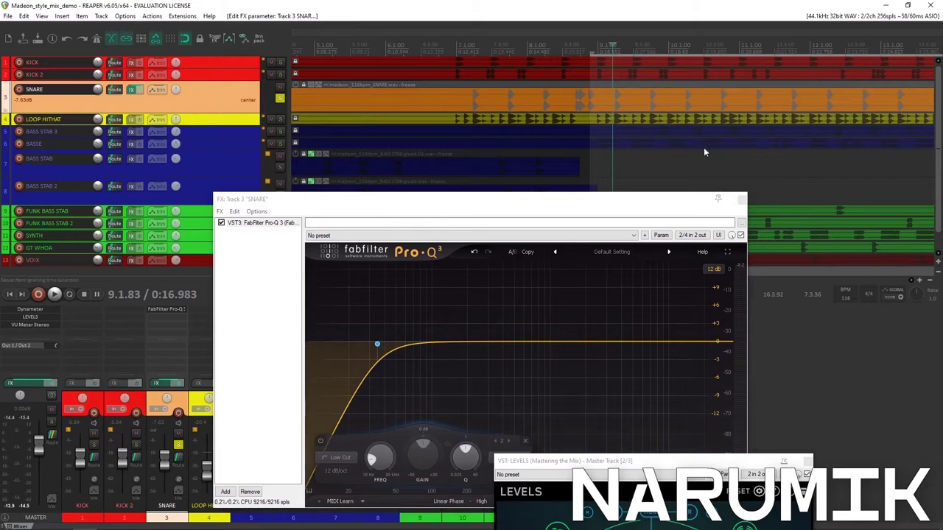
scroll(662, 103, up, 4)
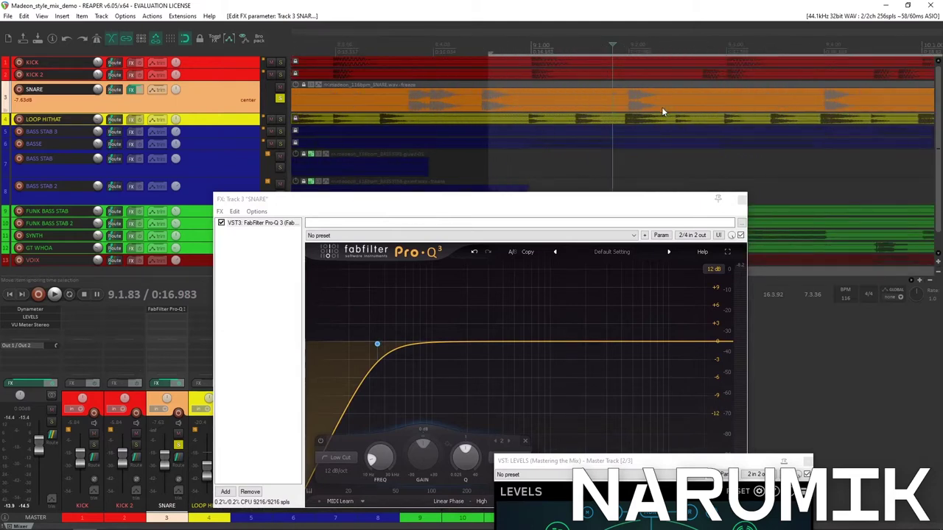
scroll(661, 108, up, 3)
click(661, 108)
scroll(661, 109, down, 5)
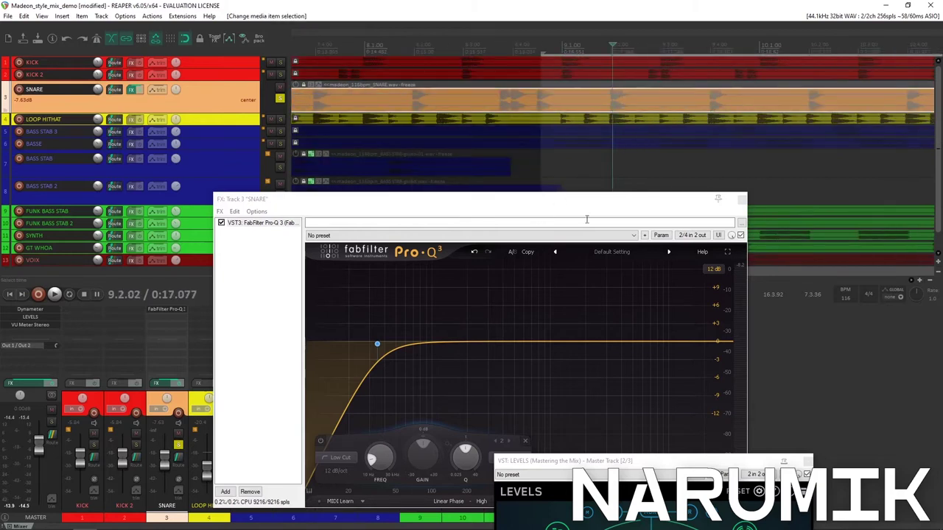
scroll(692, 161, down, 3)
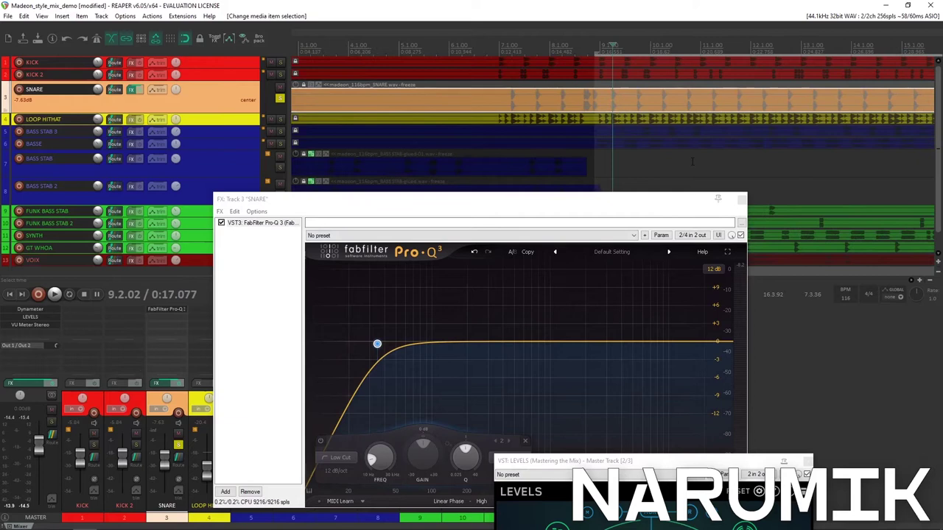
scroll(692, 161, up, 3)
click(558, 109)
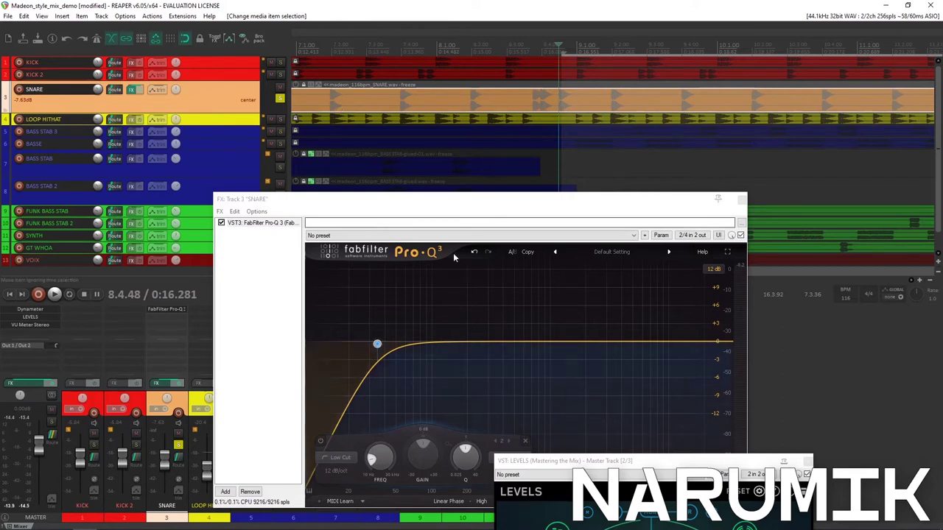
Reposition the equalizer window, set the low cut's slope to Brickwall, and raise its frequency to 424.78 Hz
drag(453, 204, 379, 148)
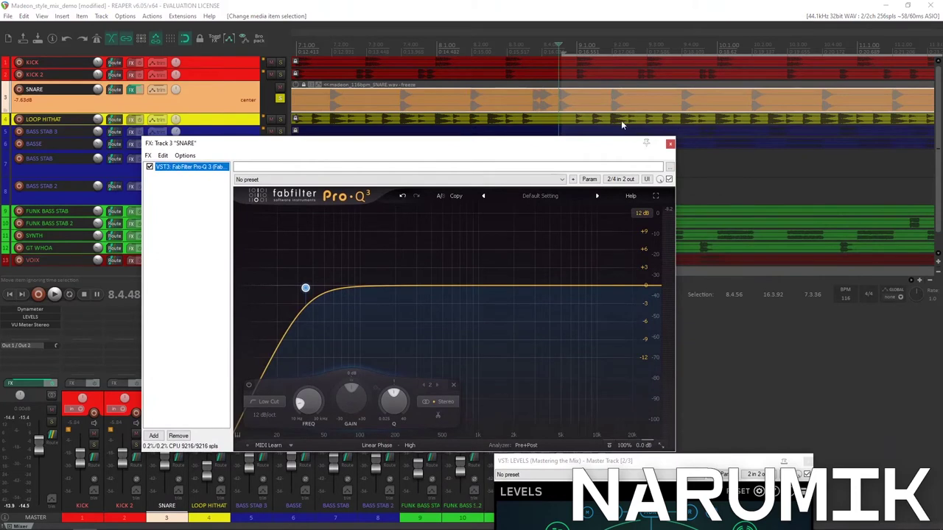
scroll(621, 118, up, 3)
scroll(621, 118, down, 3)
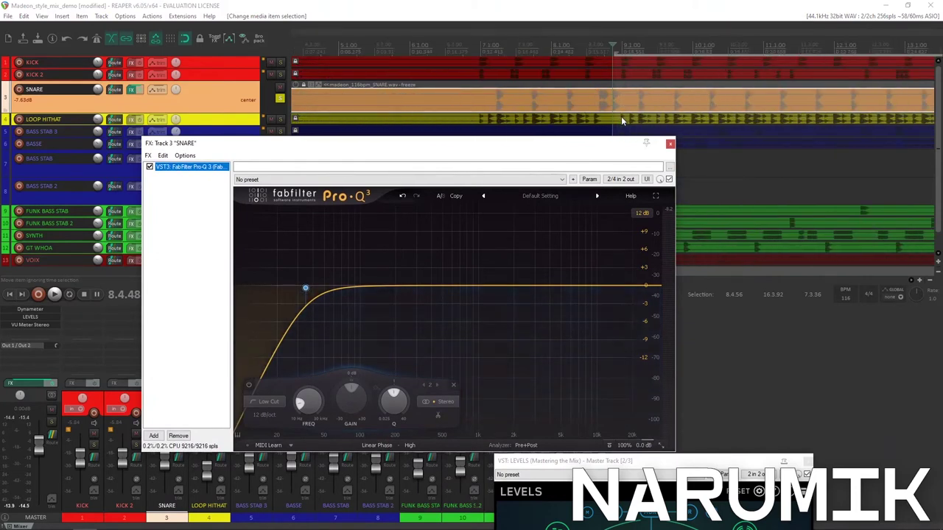
right_click(304, 288)
click(331, 316)
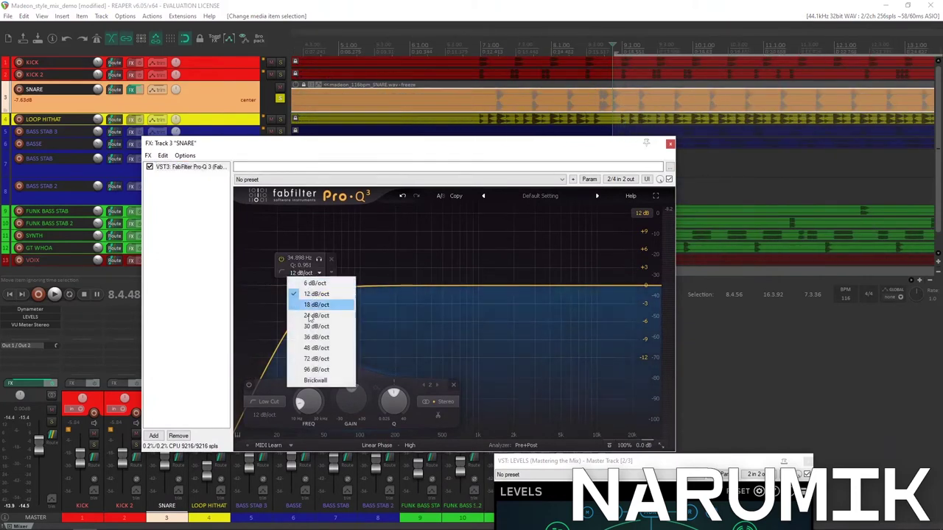
click(316, 384)
mouse_move(308, 402)
mouse_down()
mouse_move(337, 342)
mouse_move(340, 405)
mouse_move(341, 322)
mouse_move(315, 433)
mouse_move(324, 354)
mouse_move(307, 445)
mouse_move(326, 368)
mouse_move(323, 397)
mouse_up()
Try low-cut slopes of 6 dB/oct and 96 dB/oct, and move the band to 23.799 Hz with a Q of 0.704
click(440, 270)
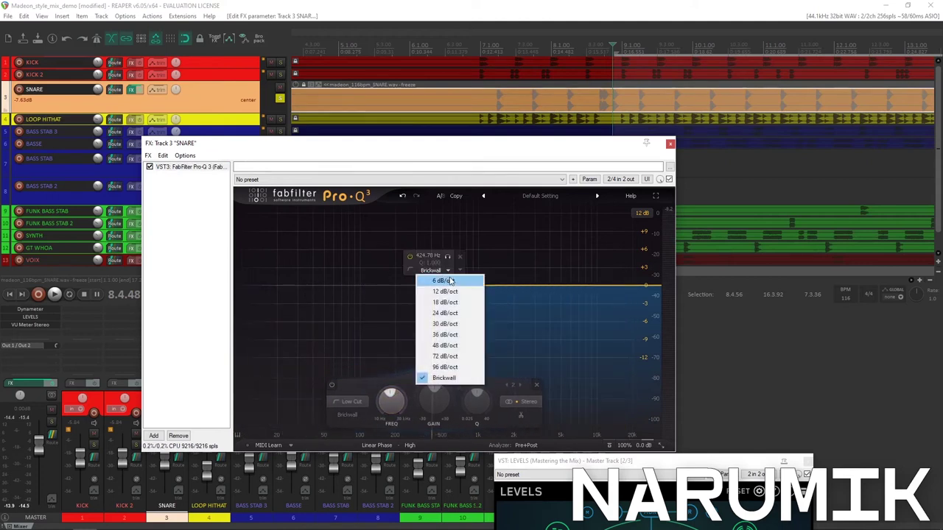
click(451, 281)
click(443, 270)
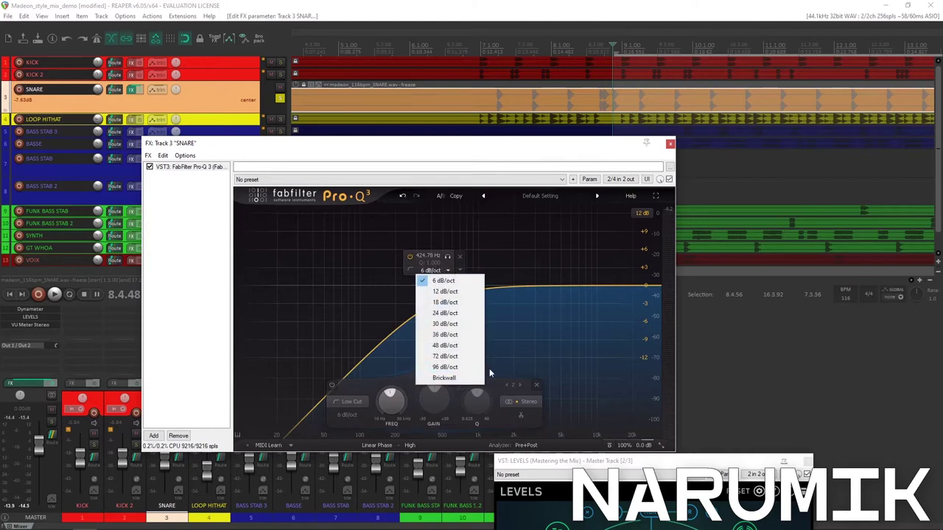
click(467, 368)
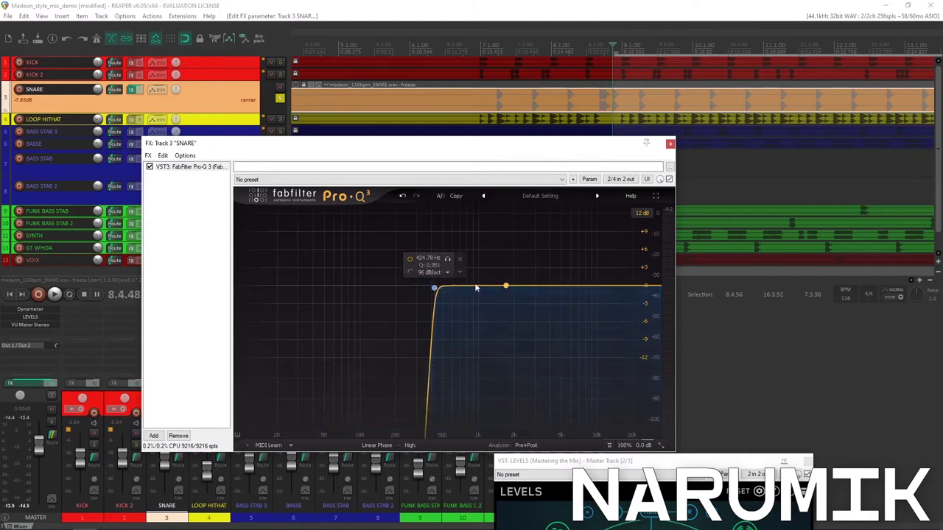
drag(434, 288, 286, 303)
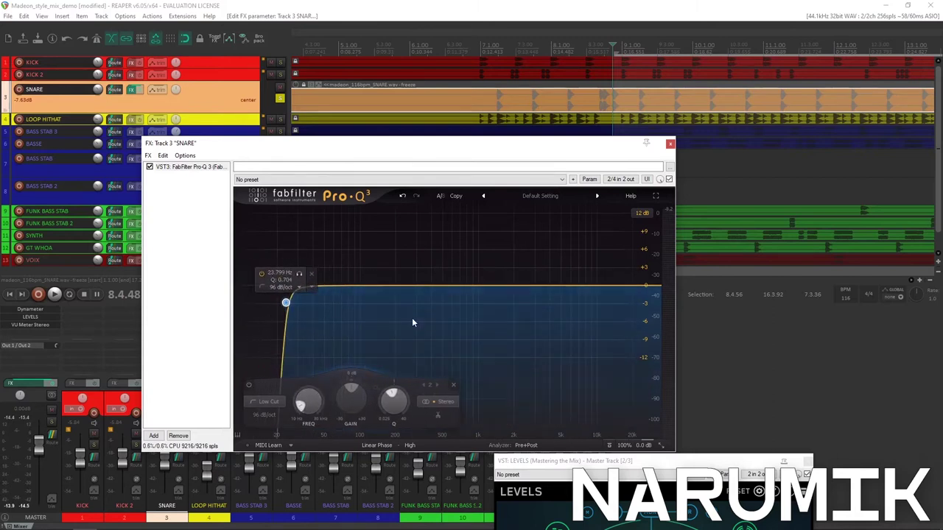
Set the low cut's slope to 72 dB/oct and move the band to 48.222 Hz with a Q of 1.041
click(289, 288)
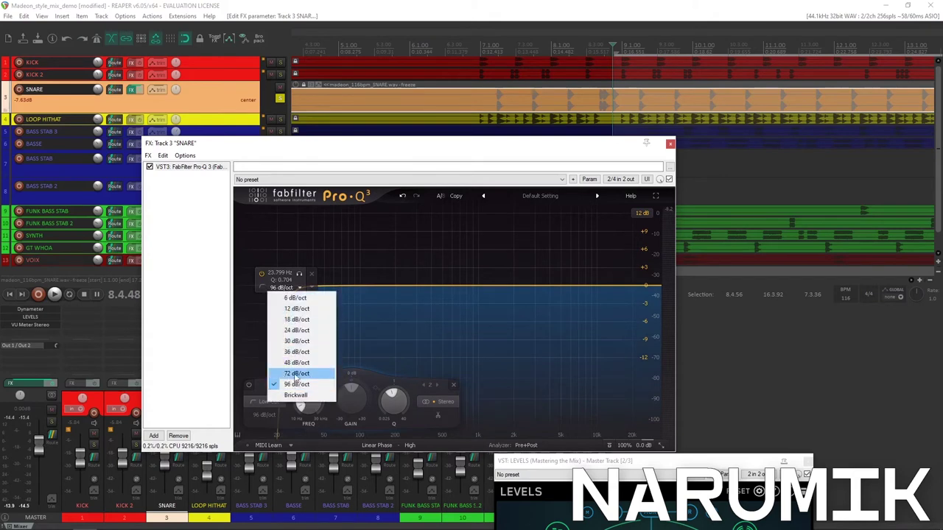
click(296, 373)
drag(287, 303, 322, 285)
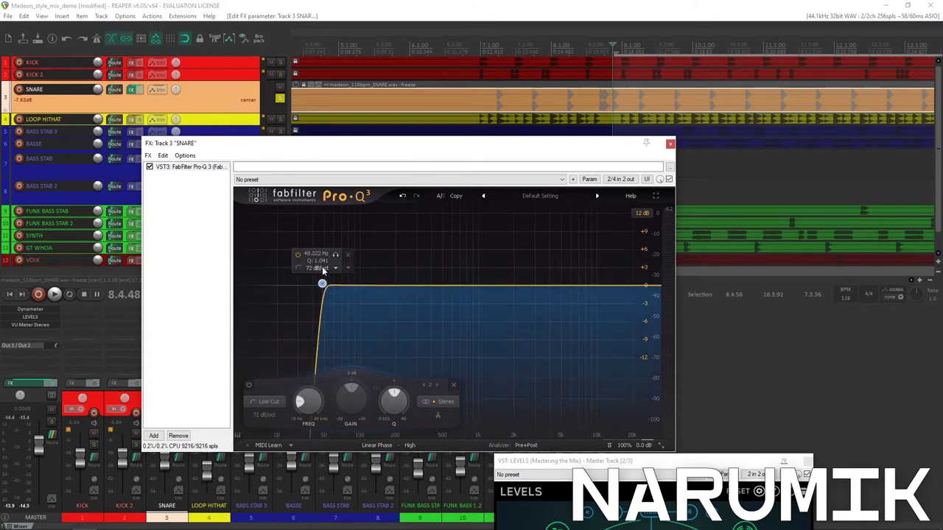
Try low-cut slopes of 48, 12, 24 and 6 dB/oct in turn, keeping the band at 48.222 Hz
click(322, 270)
click(333, 343)
click(326, 269)
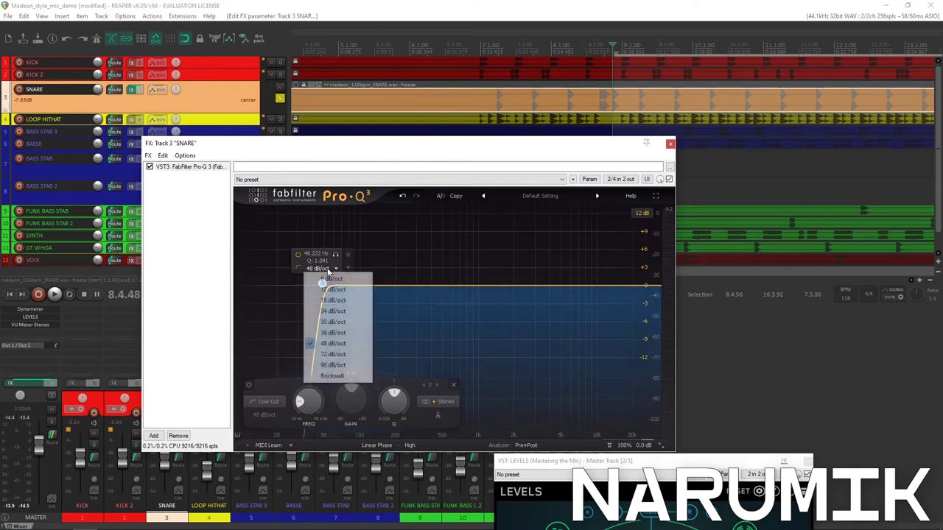
click(333, 289)
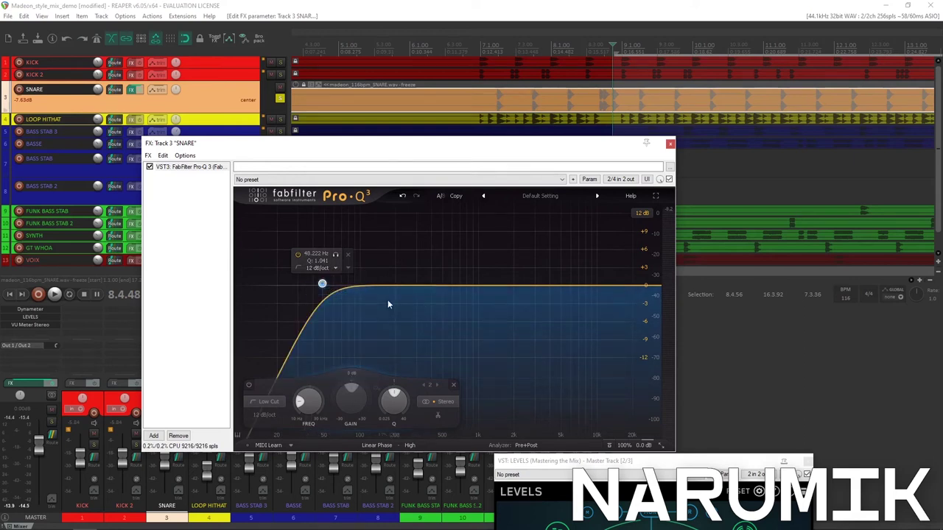
click(322, 268)
click(331, 311)
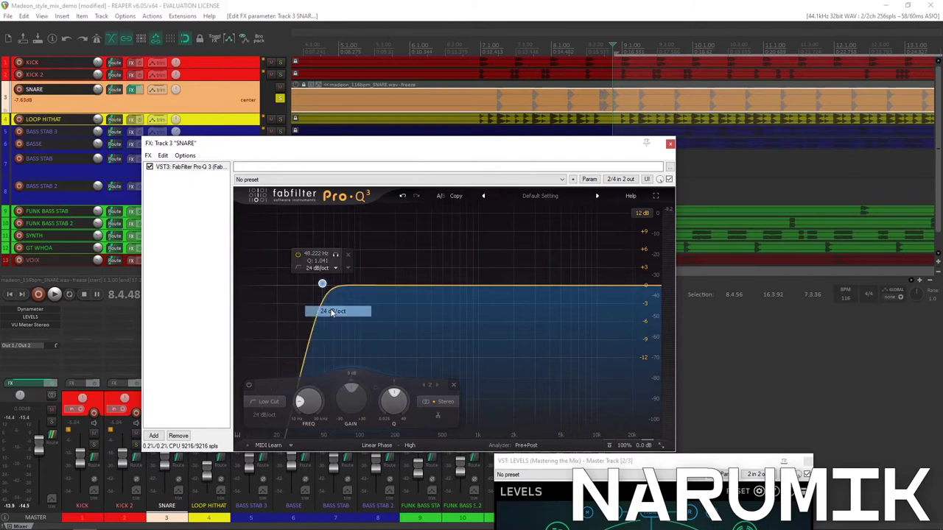
click(327, 269)
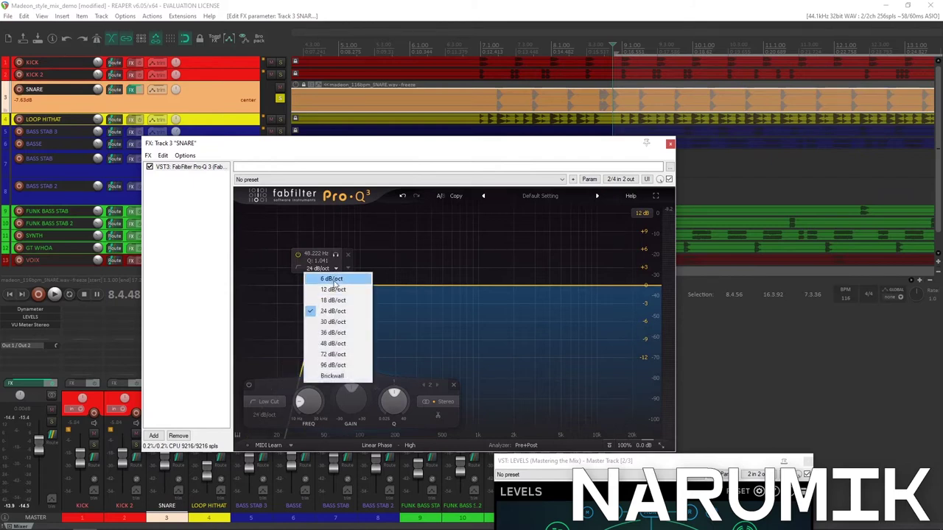
click(331, 279)
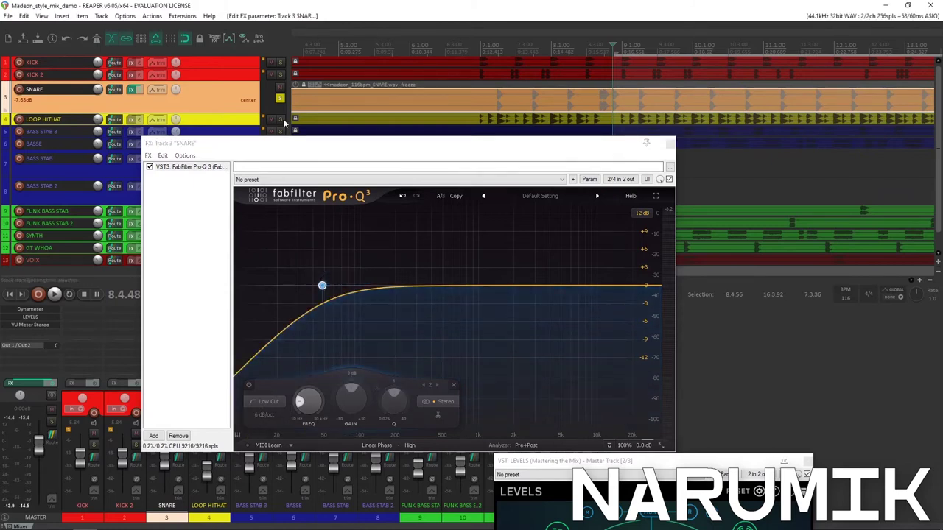
Switch the low cut's slope to 12 dB/oct and back to 6 dB/oct
right_click(324, 286)
click(441, 247)
click(324, 270)
click(333, 292)
click(321, 269)
click(315, 279)
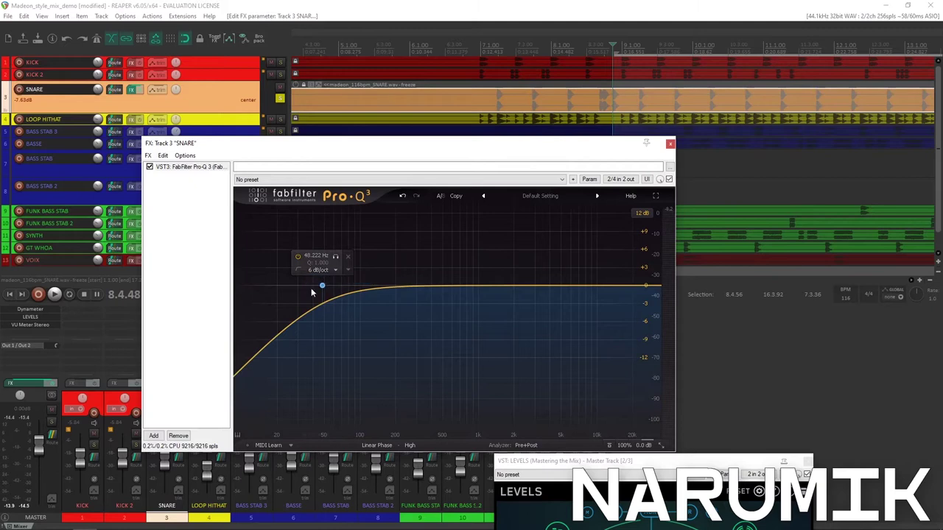
Sweep the 6 dB/oct low cut up through 322.09 Hz to 1482.8 Hz
drag(321, 286, 419, 287)
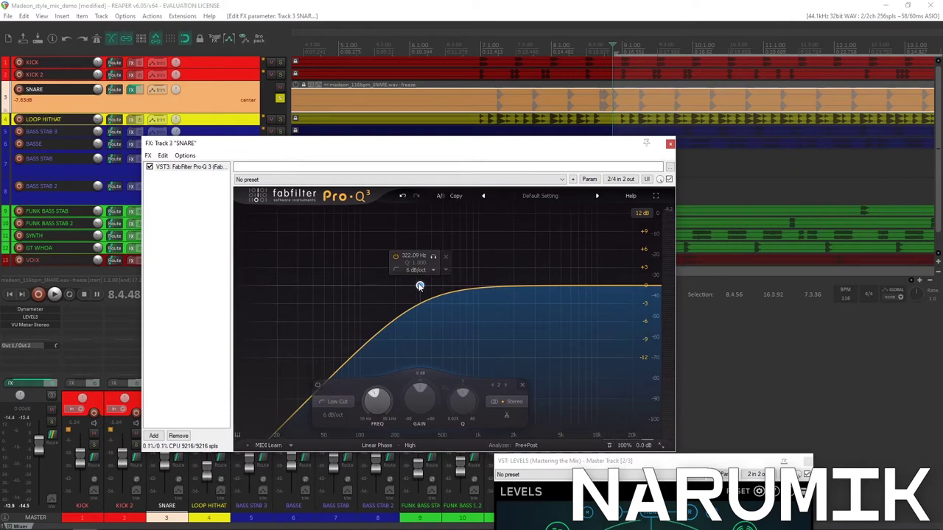
mouse_move(419, 286)
mouse_down()
mouse_move(429, 284)
mouse_move(311, 317)
mouse_move(428, 285)
mouse_up()
drag(449, 319, 493, 335)
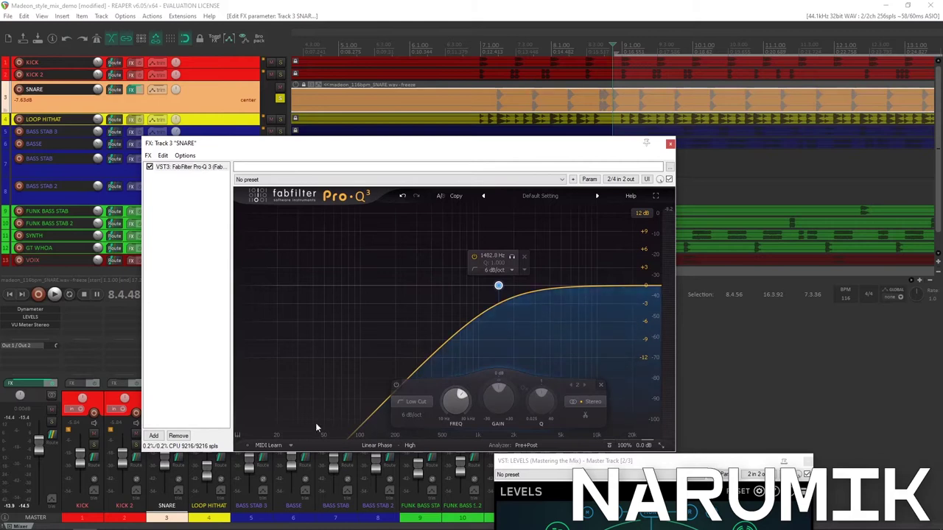
Set the low cut's slope to 12 dB/oct and lower the band to 10 Hz with a Q of 1.041
click(495, 270)
click(504, 292)
drag(500, 296, 221, 294)
click(517, 5)
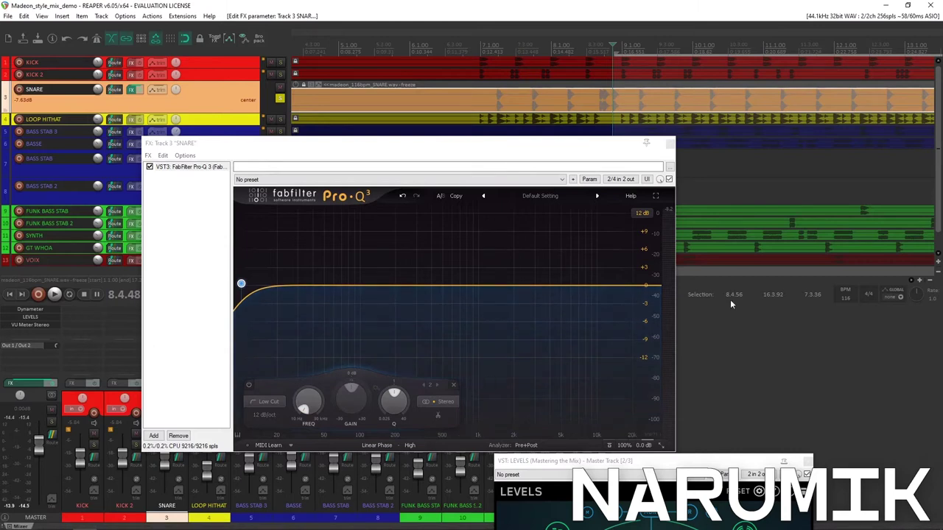
Move the equalizer window clear of the snare's mixer strip, and sweep the low cut through 78.327 Hz to 203.40 Hz with a Q of 0.548
mouse_move(276, 287)
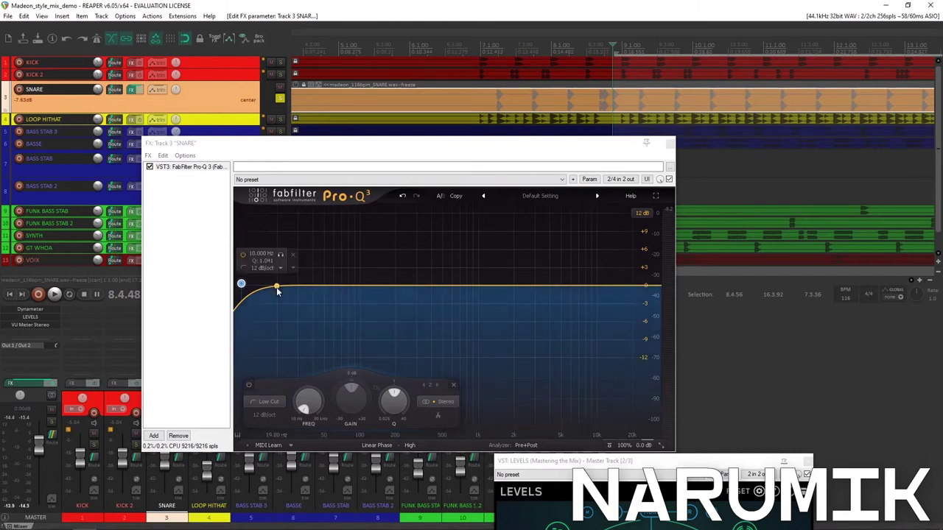
drag(420, 144, 558, 146)
drag(400, 401, 434, 375)
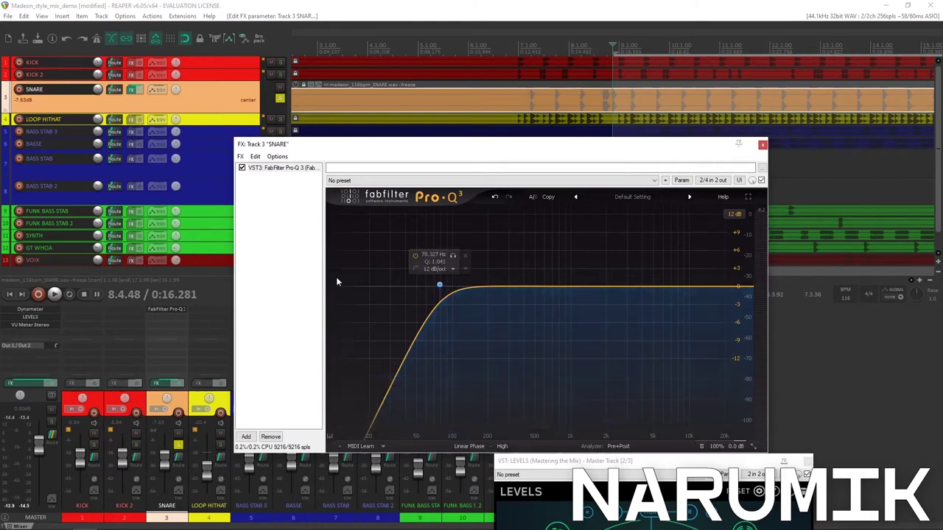
drag(450, 291, 492, 322)
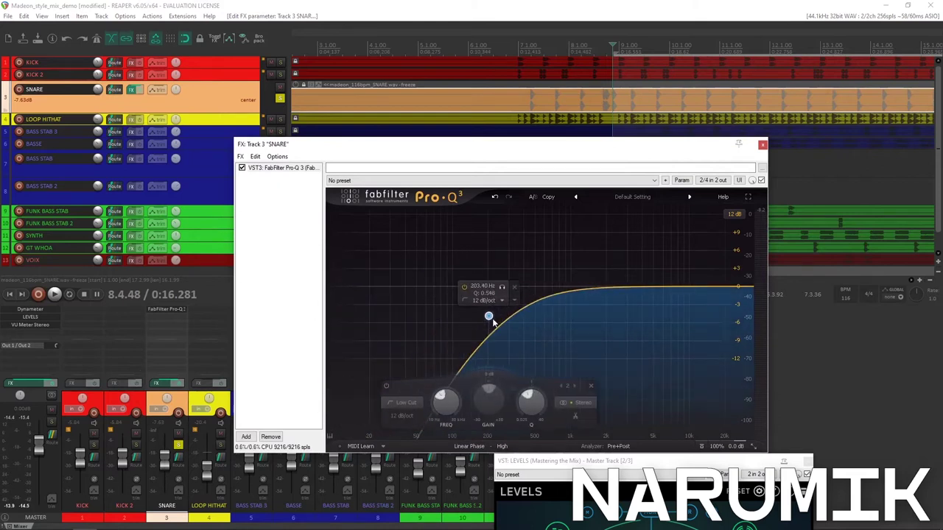
Delete the low cut and add a low-shelf band at 111.82 Hz in its place
right_click(488, 318)
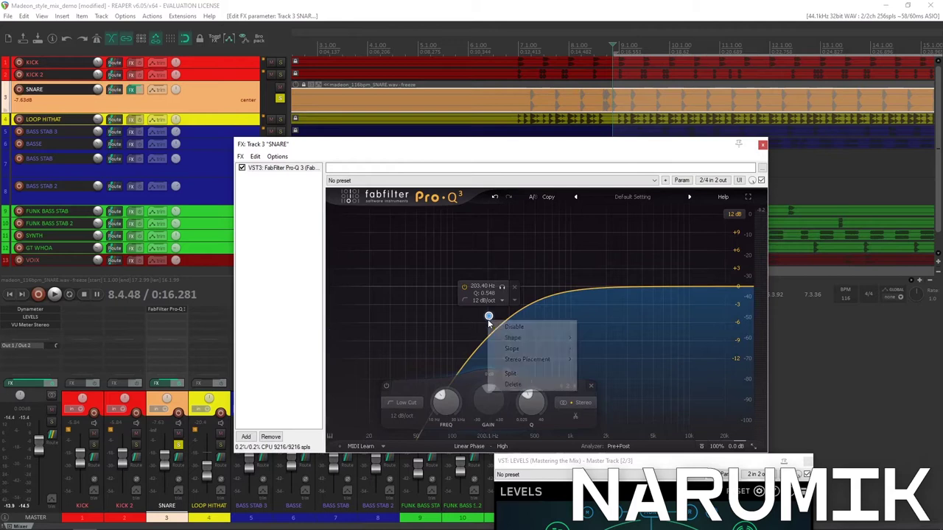
click(508, 383)
click(457, 288)
right_click(457, 288)
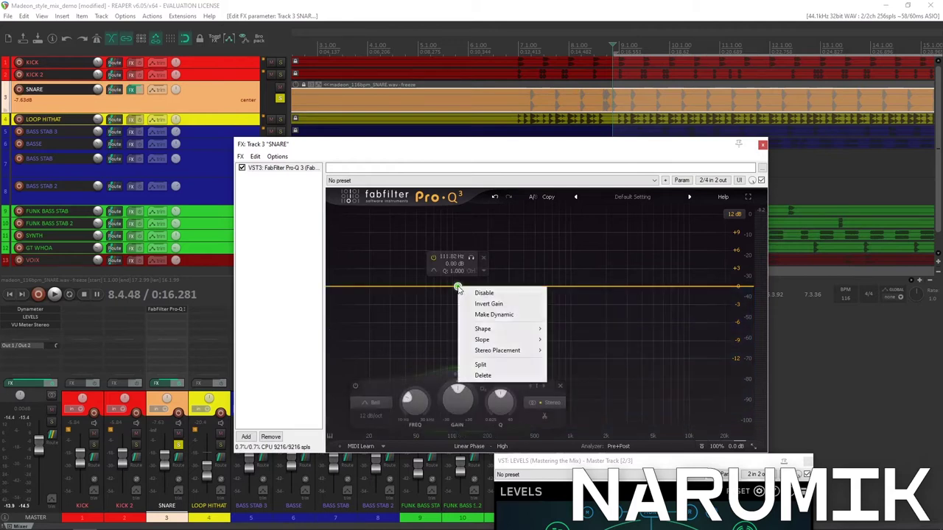
mouse_move(492, 331)
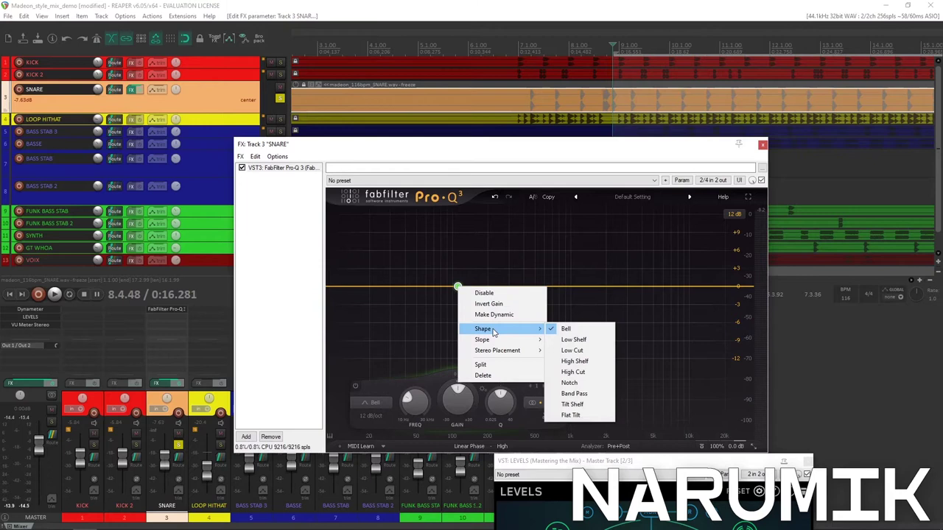
click(587, 340)
Lower the low shelf's gain to -30 dB
drag(457, 400, 488, 425)
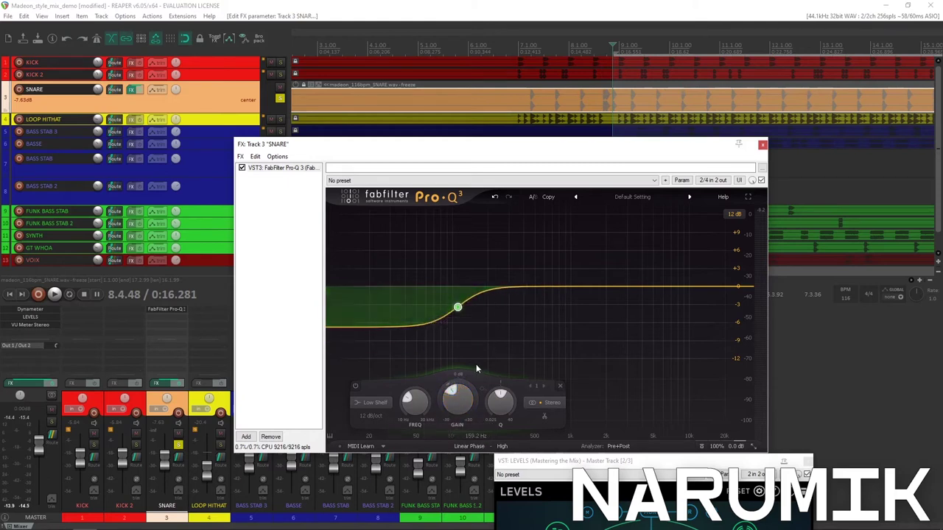
drag(461, 405, 422, 379)
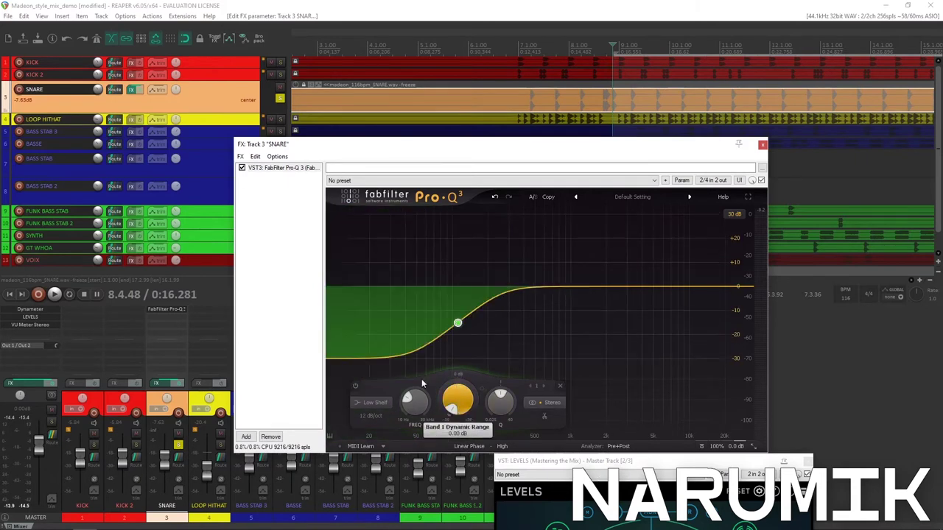
Delete the low-shelf band from the snare's equalizer
right_click(462, 328)
click(483, 423)
right_click(458, 326)
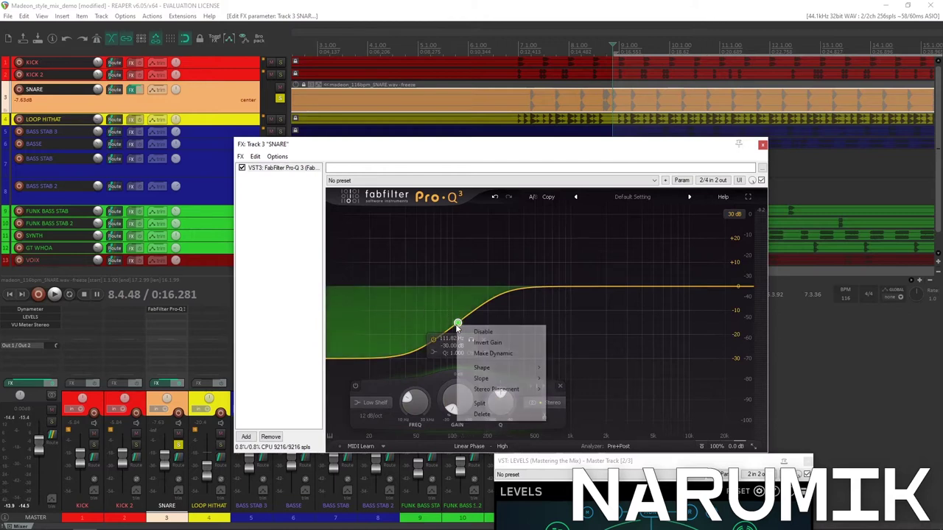
click(478, 422)
right_click(457, 327)
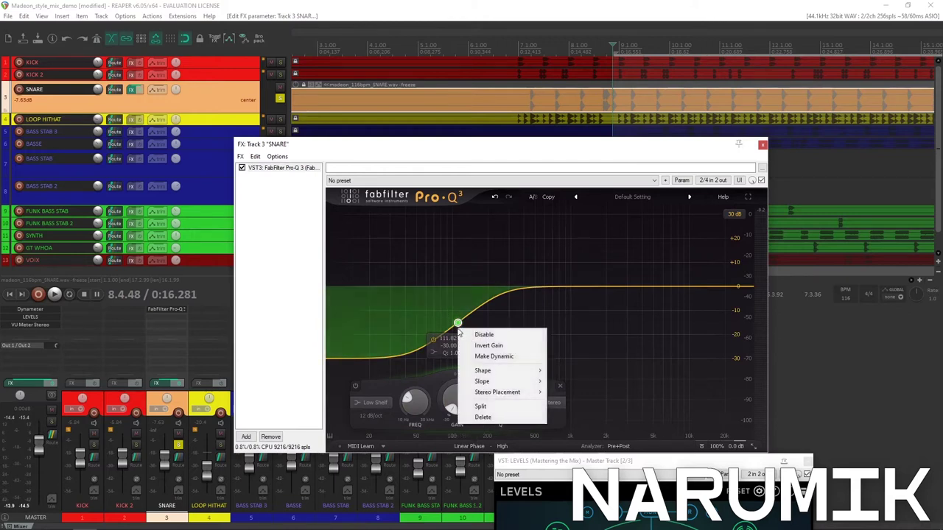
click(482, 416)
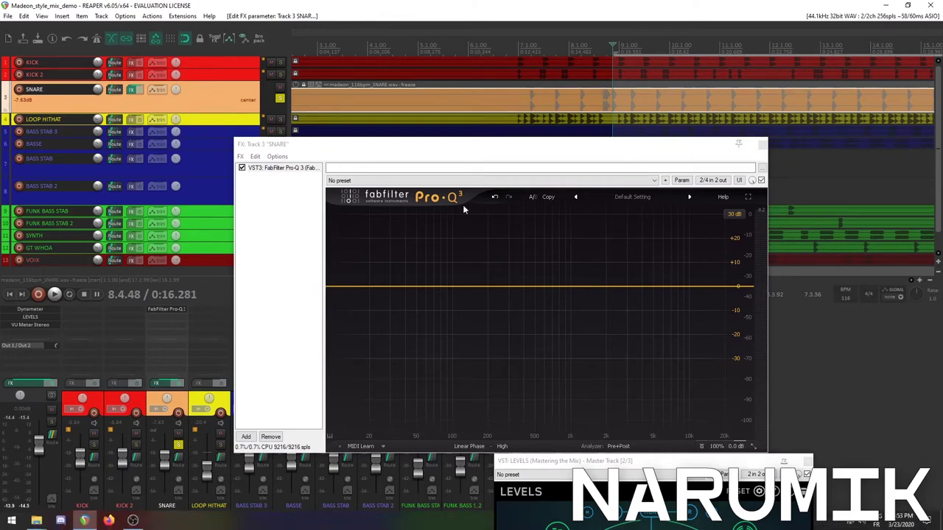
Briefly play the soloed snare, and unsolo it so the whole mix is heard
click(475, 157)
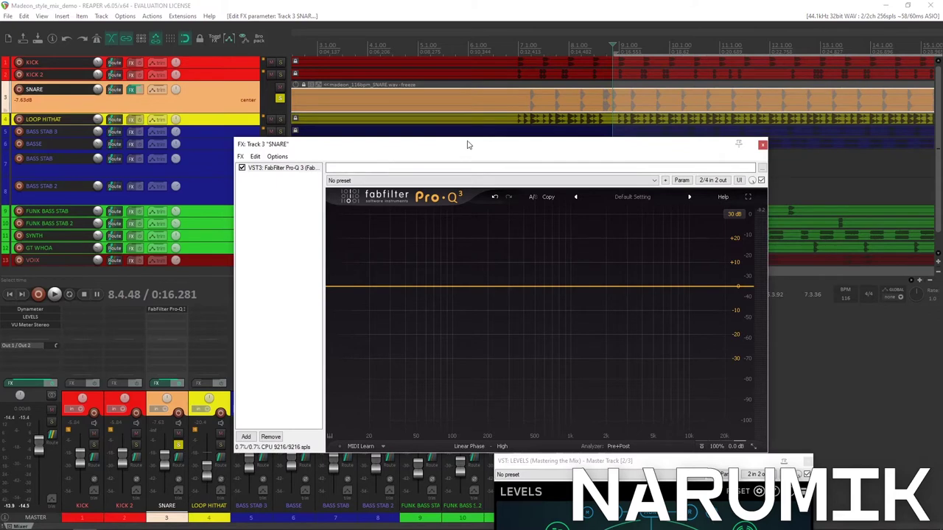
scroll(598, 99, up, 5)
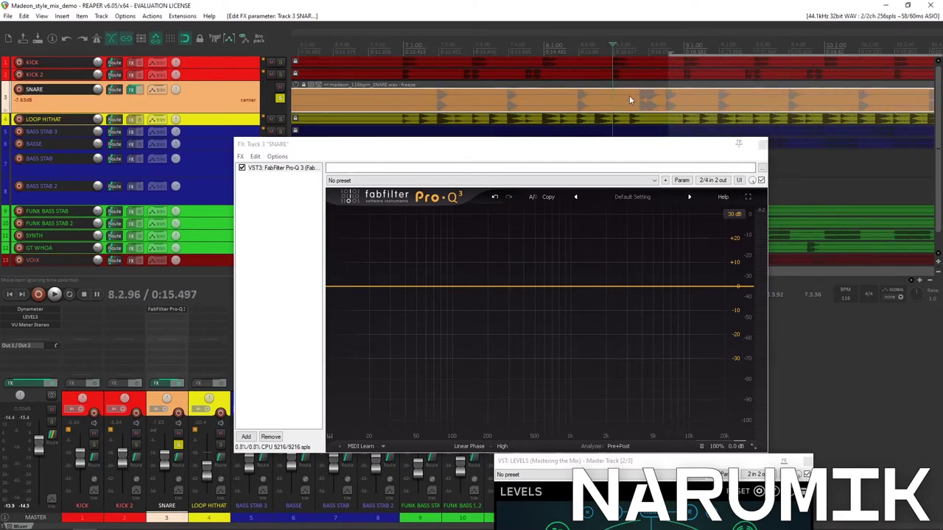
key(space)
key(space)
click(279, 98)
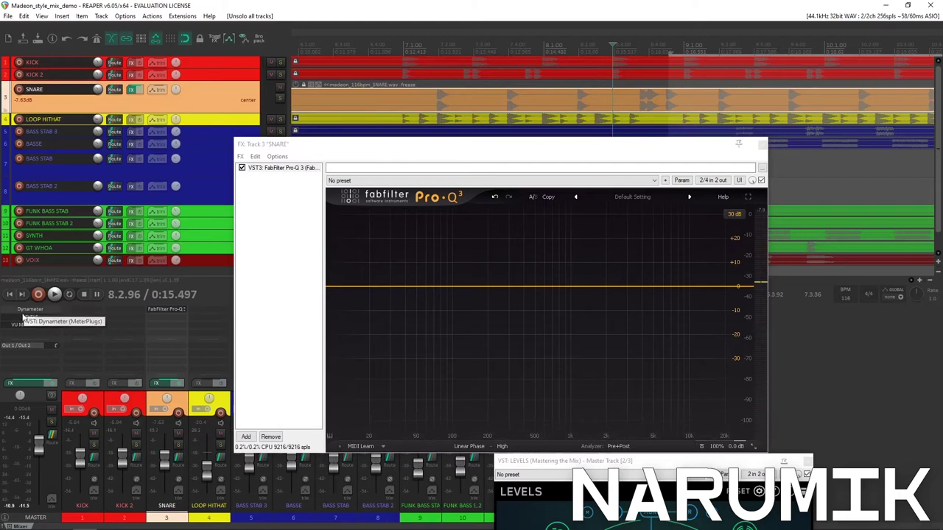
Make a time selection on the timeline from bar 7.1.00 to about 7.3.9
click(568, 48)
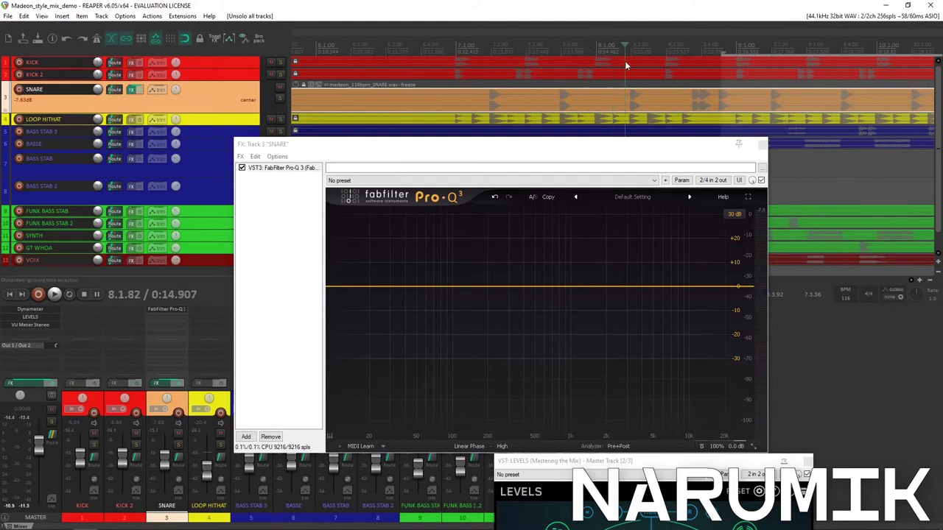
click(493, 37)
click(447, 46)
drag(455, 48, 557, 53)
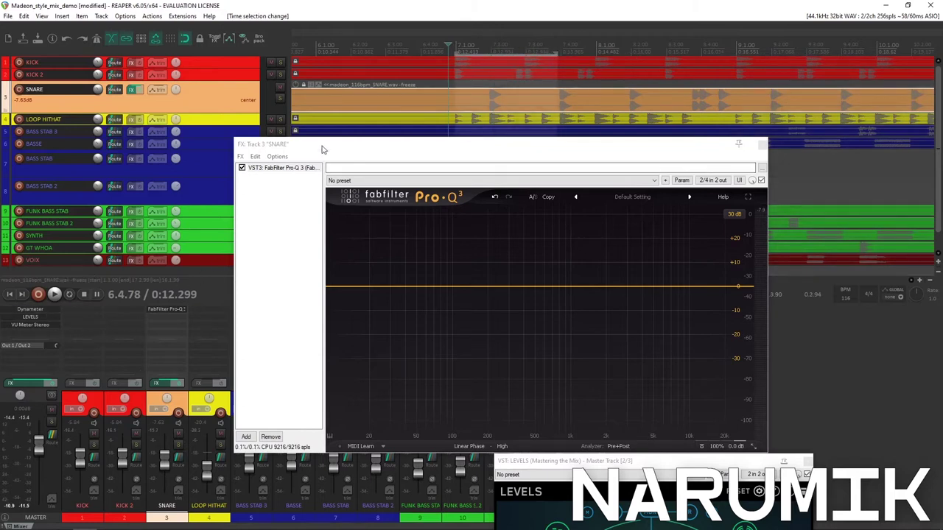
Rearrange the equalizer and LEVELS windows so that LEVELS is fully visible, and toggle its Mono monitoring
drag(321, 150, 386, 109)
drag(545, 461, 208, 181)
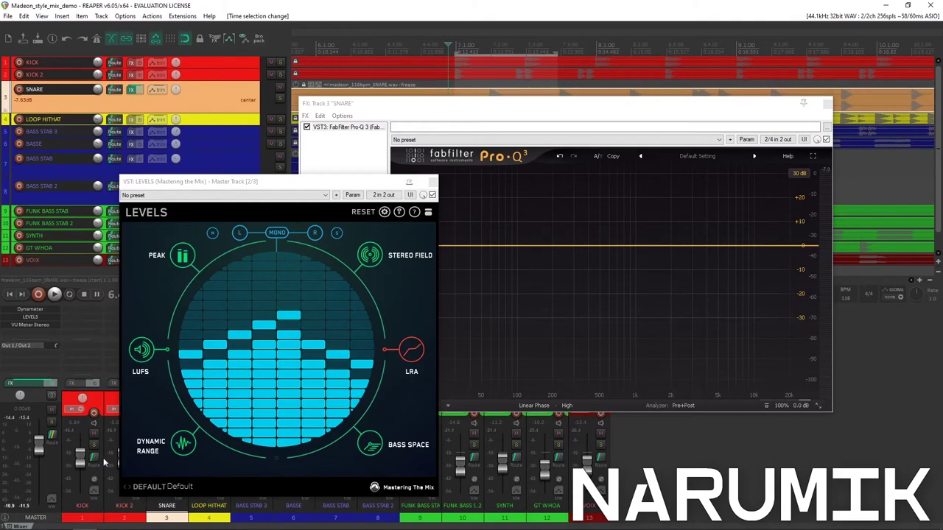
click(272, 233)
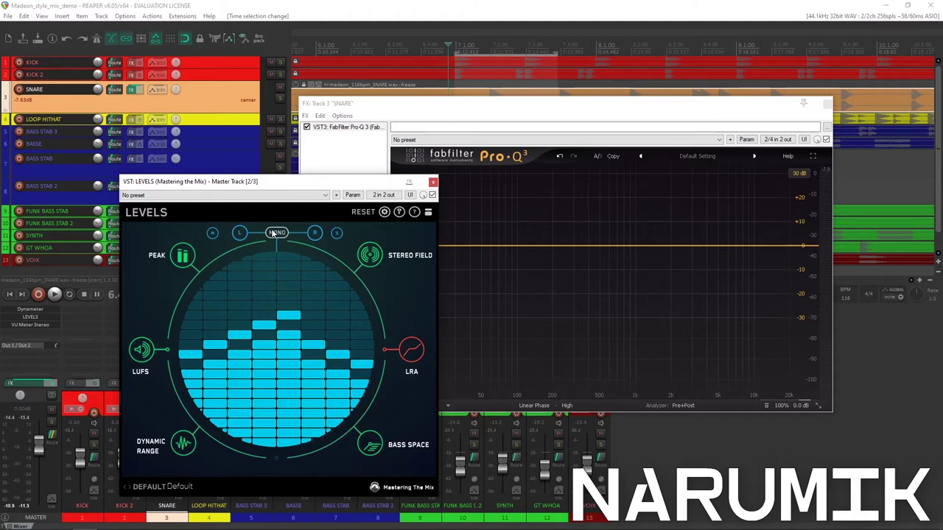
Close the LEVELS window, and move the snare's equalizer window lower, clear of the timeline
drag(277, 187, 226, 189)
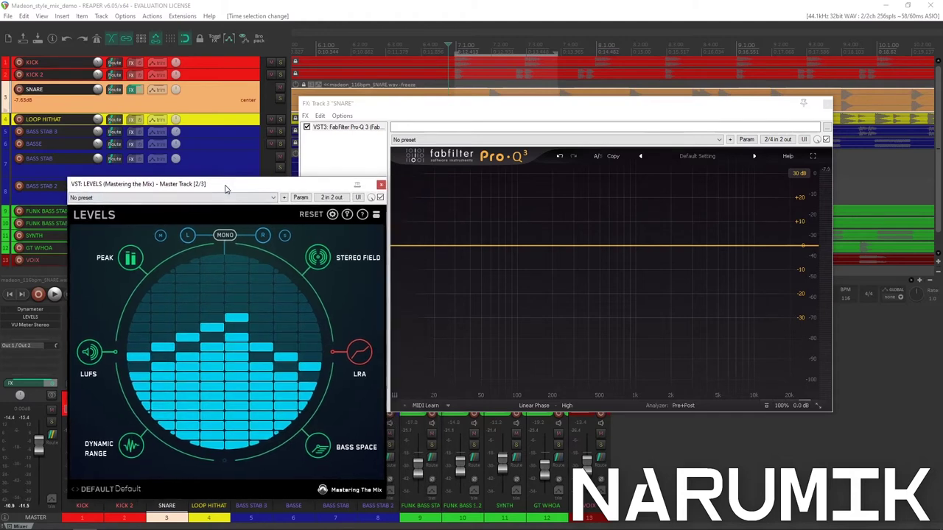
click(381, 184)
drag(424, 108, 425, 151)
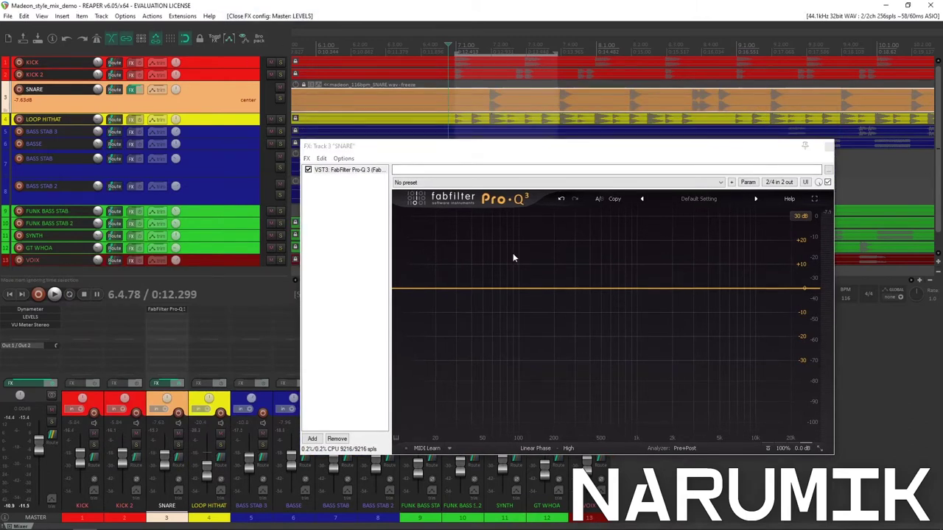
Add an equalizer band at 47.827 Hz and change its shape to Low Cut
click(480, 291)
right_click(480, 291)
mouse_move(528, 337)
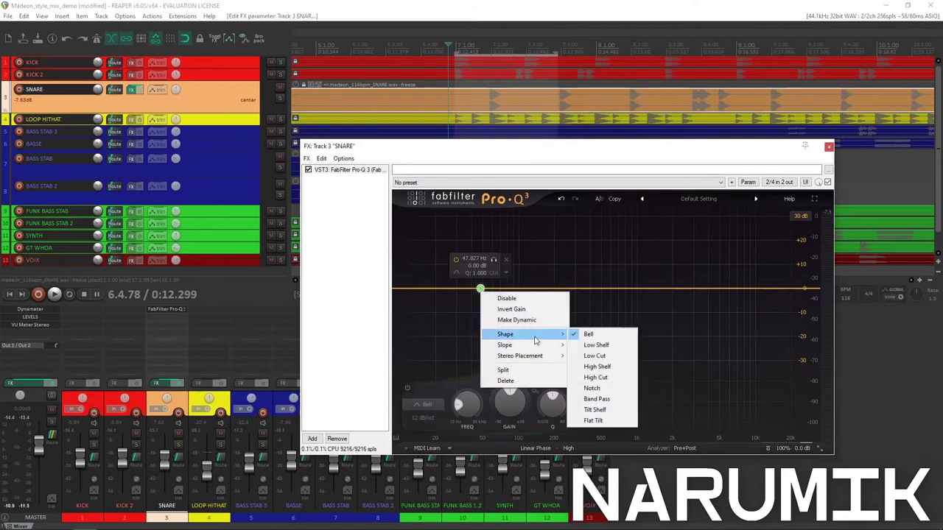
click(586, 345)
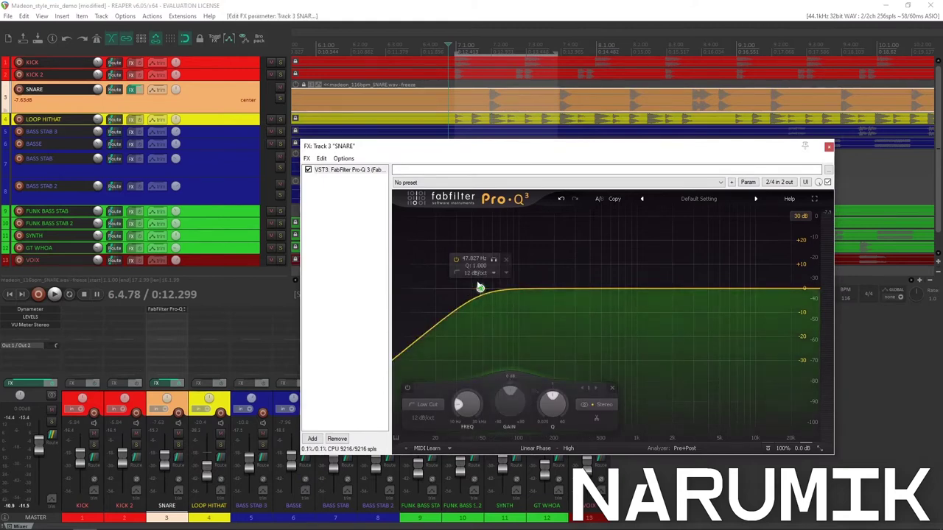
Adjust the low cut to 49.045 Hz with a Q of 1.061, and lower its frequency to 10 Hz
mouse_move(479, 288)
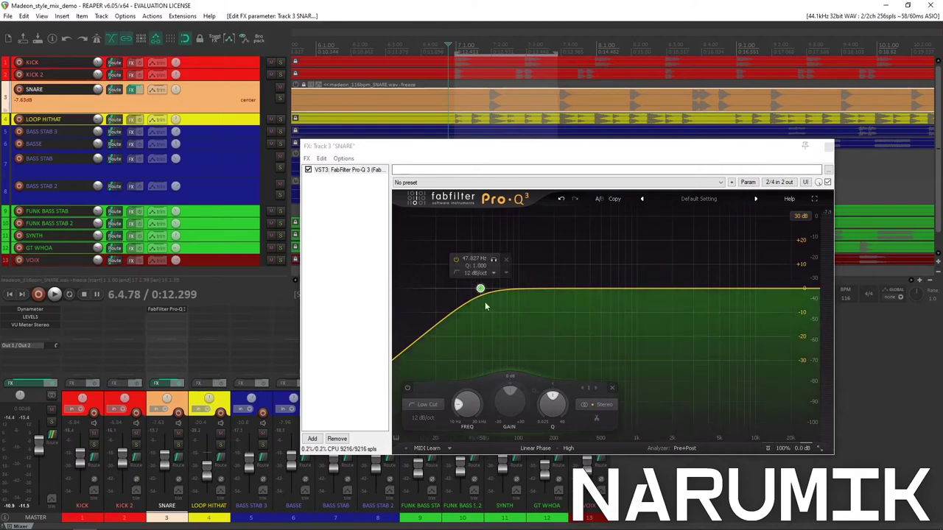
mouse_move(472, 407)
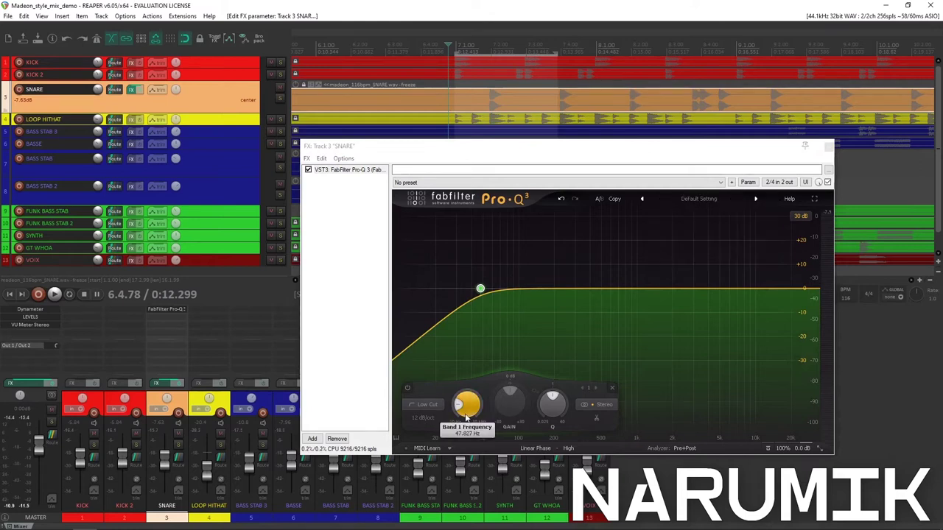
drag(467, 416, 470, 413)
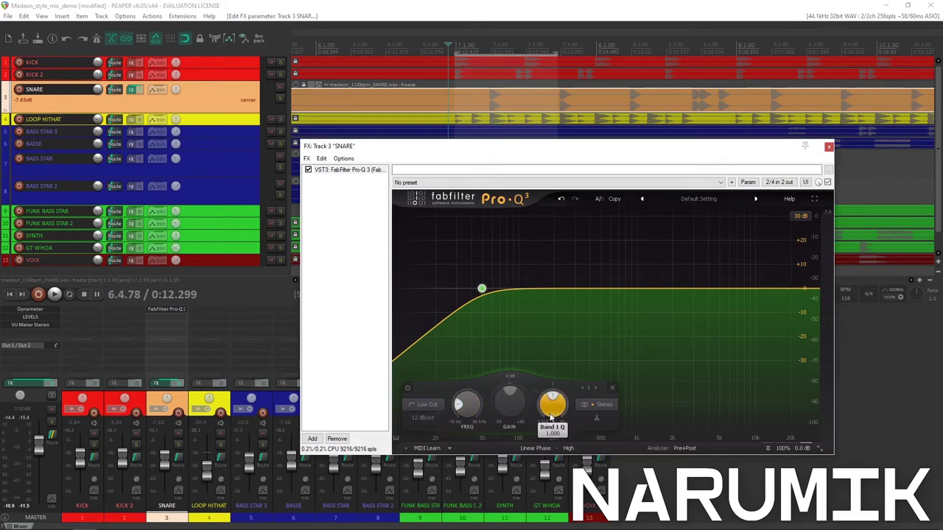
drag(554, 416, 559, 413)
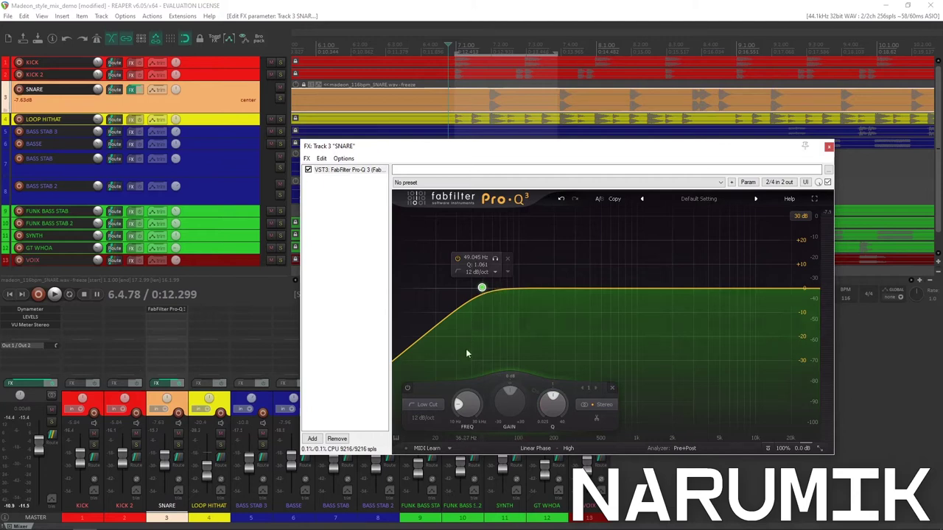
mouse_move(458, 397)
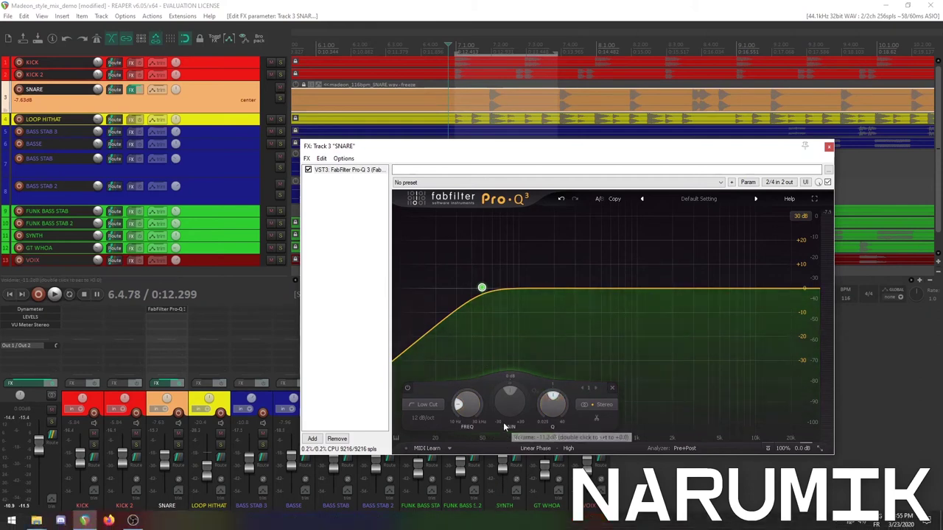
mouse_move(561, 414)
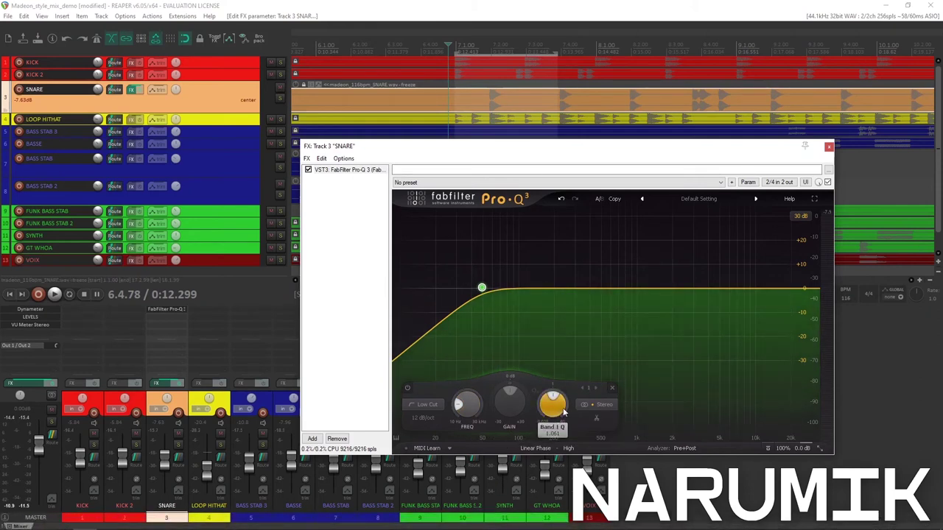
drag(470, 414, 481, 449)
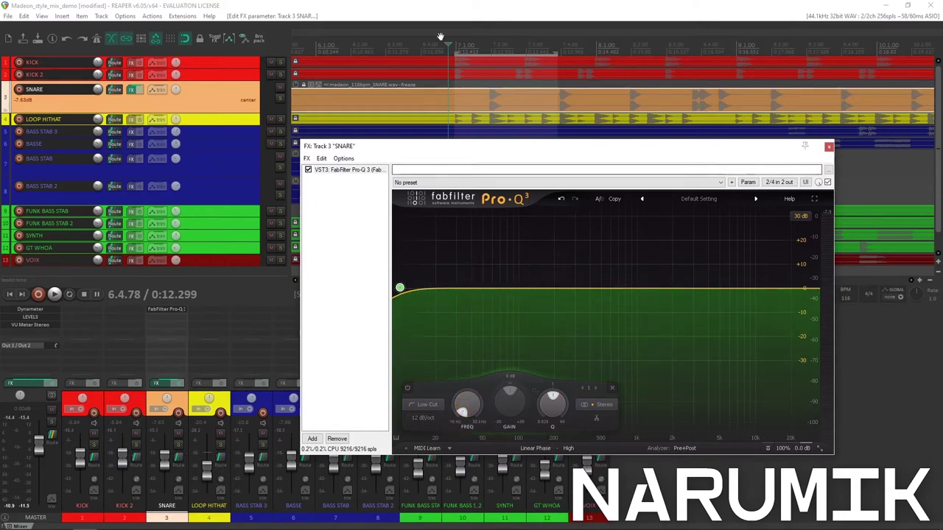
Shorten the time selection to run from 7.1.00 to about 7.2.5, and play it in a loop
click(395, 4)
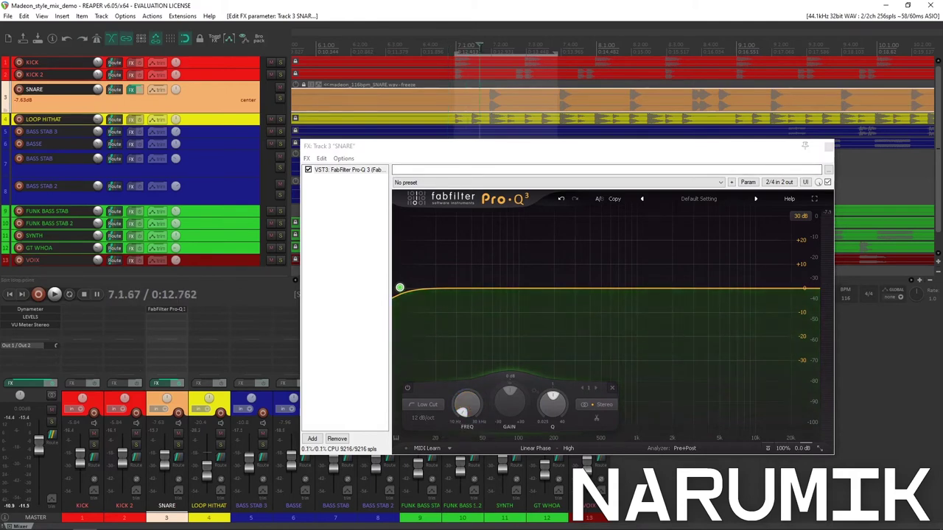
drag(455, 48, 506, 49)
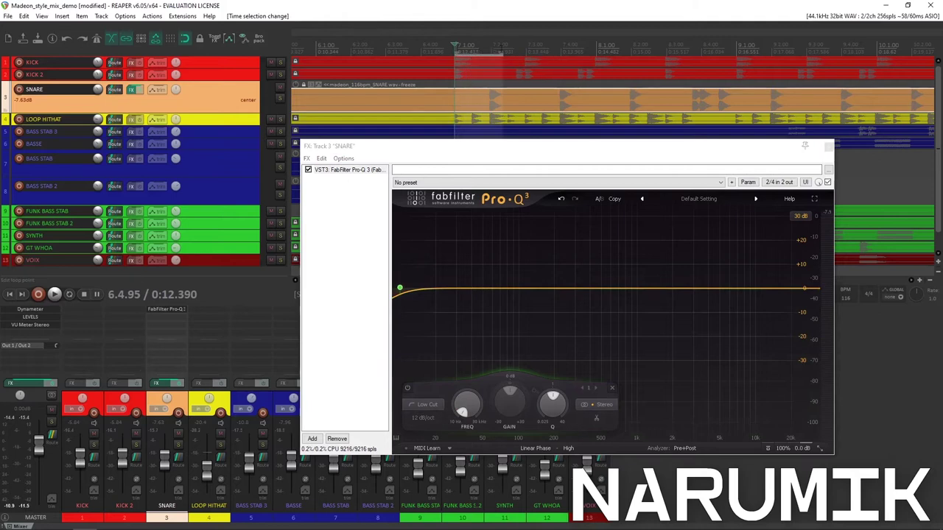
key(space)
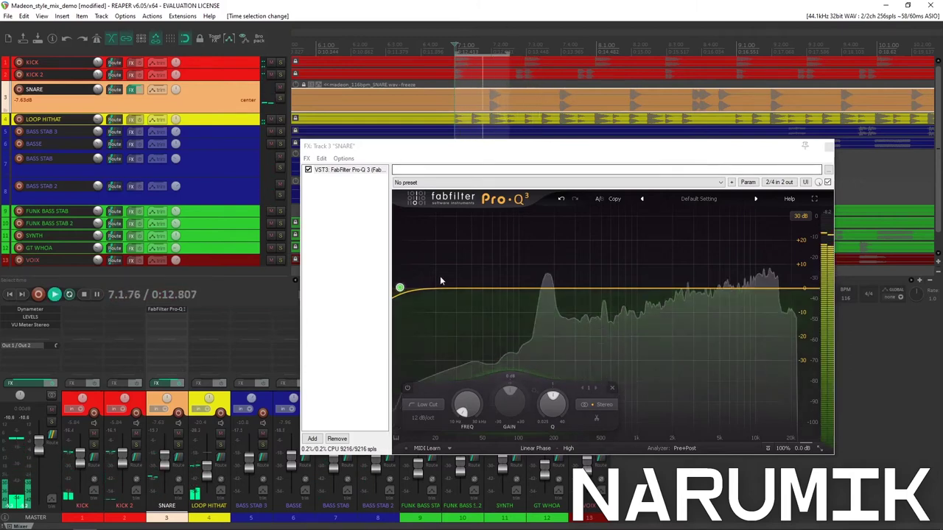
Audition the low cut's frequency over the looped drums, and raise it to 36.164 Hz
click(462, 397)
mouse_move(462, 397)
mouse_down()
mouse_move(484, 389)
mouse_move(506, 335)
mouse_move(512, 347)
mouse_move(468, 410)
mouse_up()
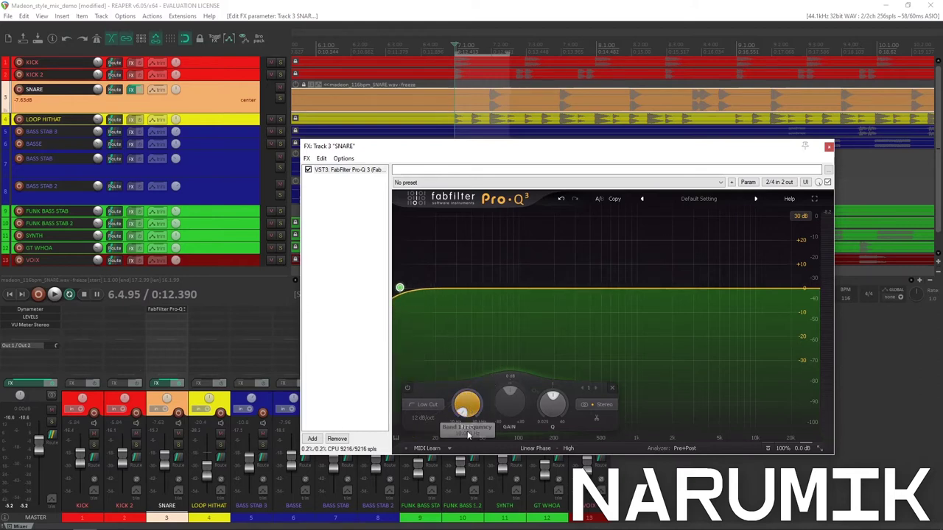
click(332, 6)
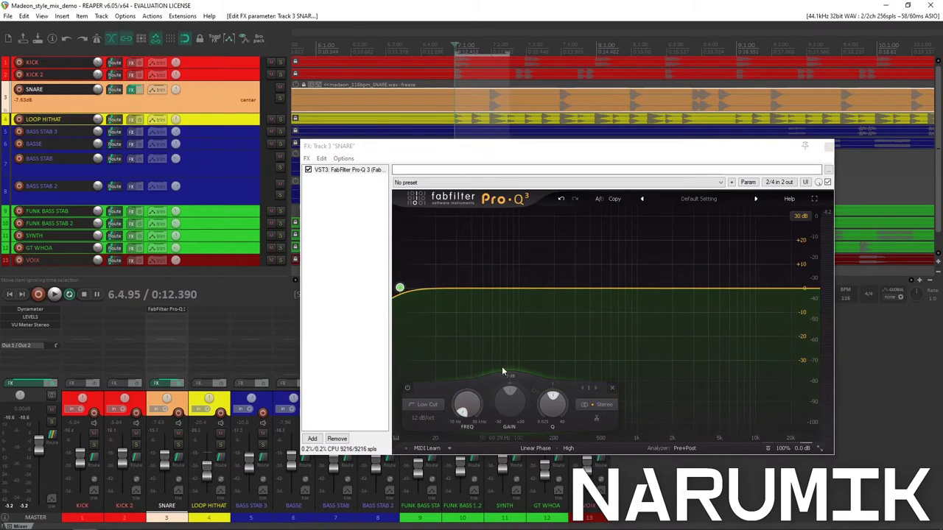
key(space)
drag(471, 412, 473, 374)
mouse_move(454, 283)
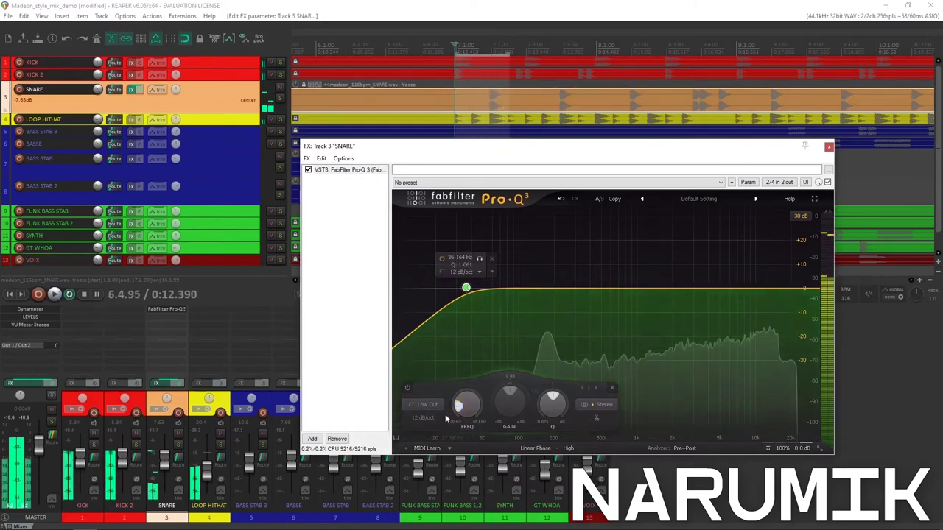
Compare low-cut slopes of 24 and 12 dB/oct during playback, set the slope to 18 dB/oct, and stop playback
click(425, 418)
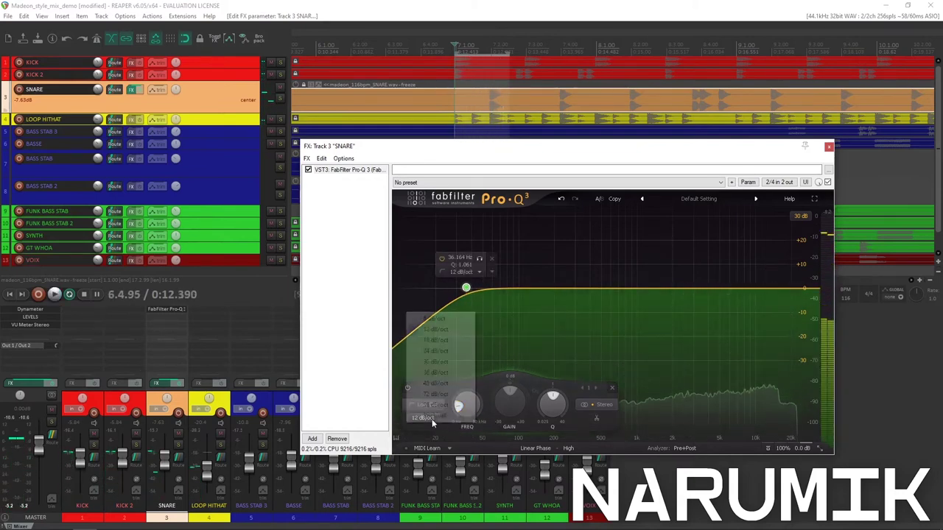
click(423, 350)
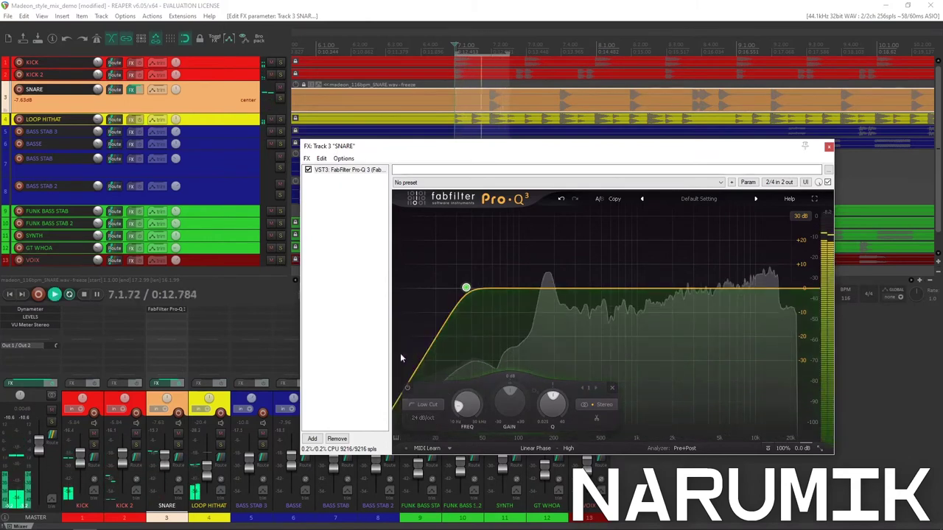
click(472, 272)
click(475, 293)
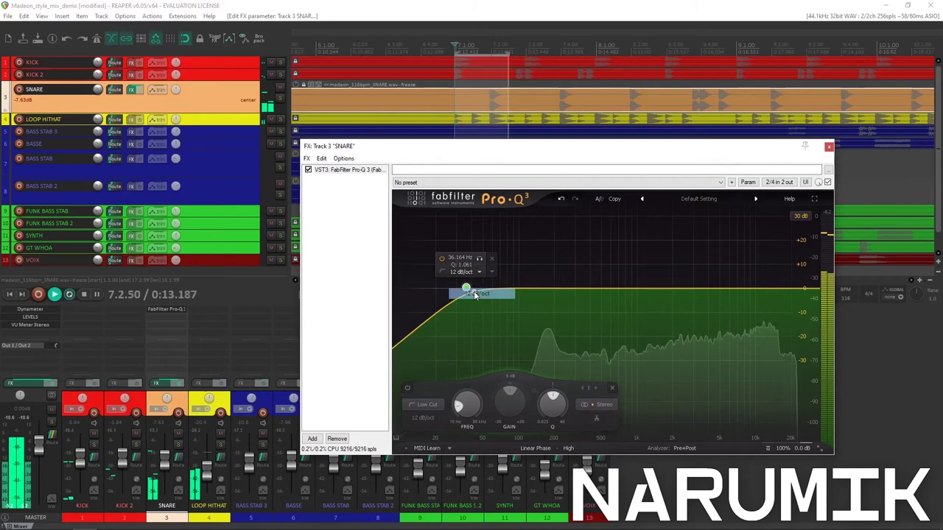
click(472, 272)
click(475, 304)
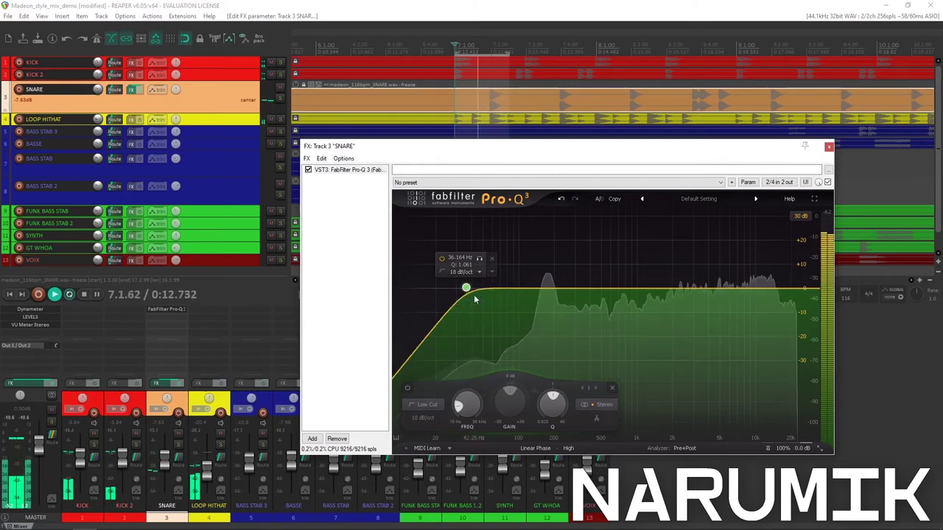
key(space)
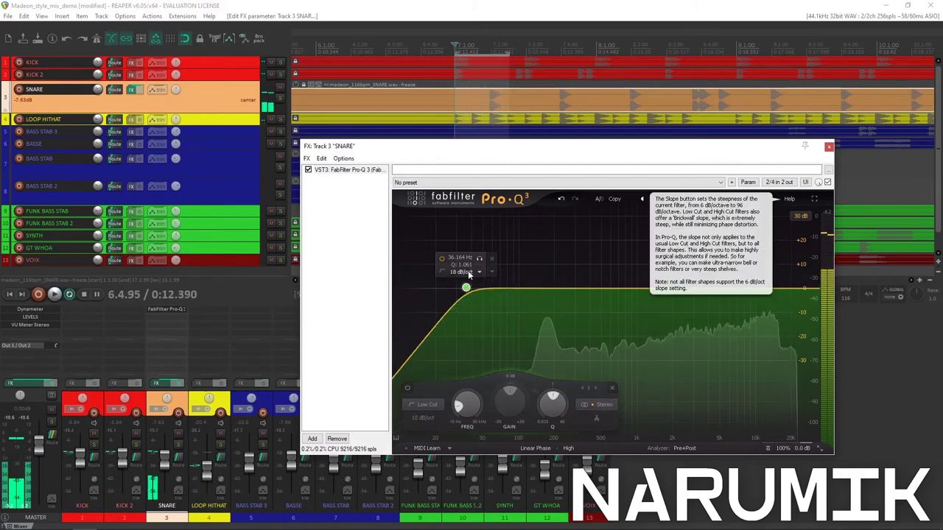
Replay the looped selection, and compare the snare with Pro-Q 3 bypassed and enabled
click(431, 4)
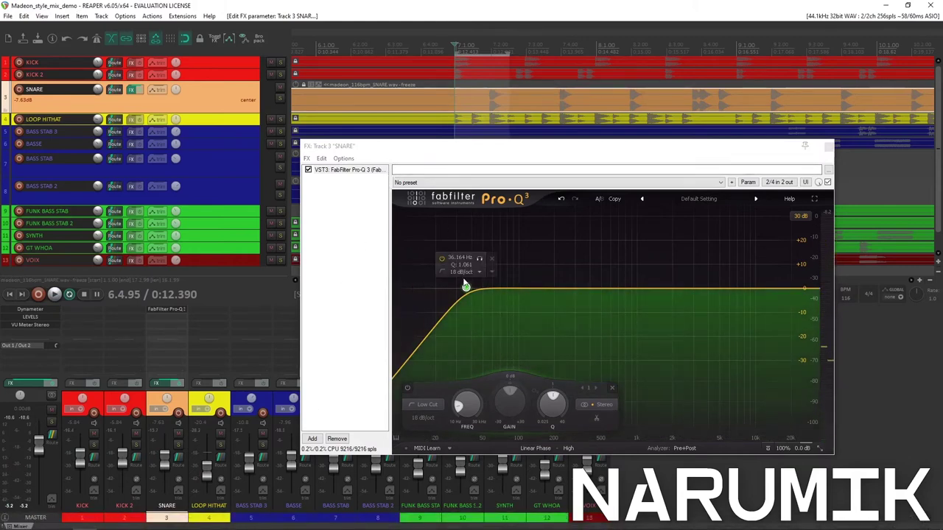
key(space)
click(478, 259)
click(308, 170)
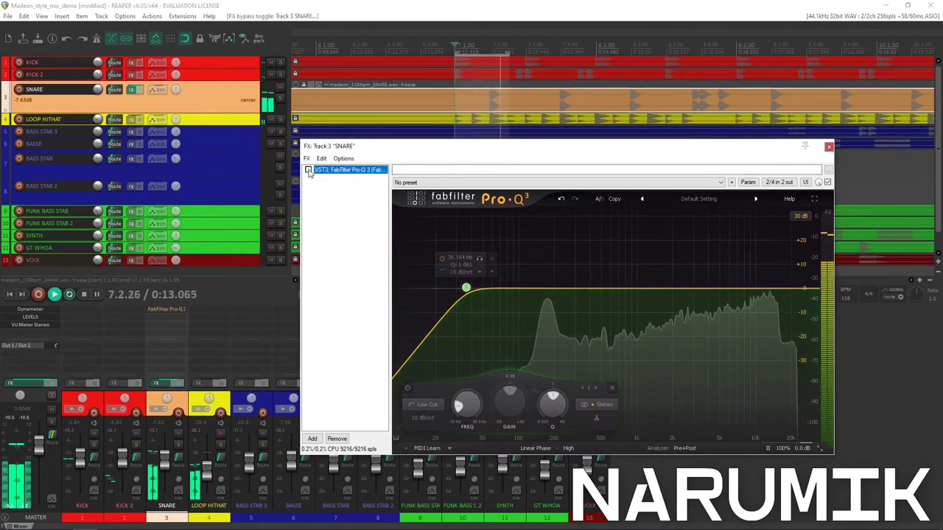
click(309, 170)
mouse_move(465, 286)
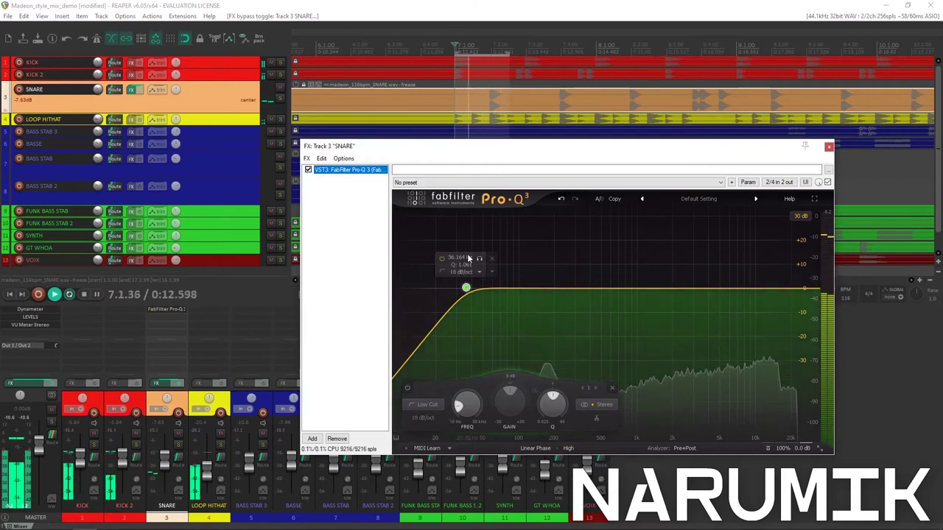
Audition the snare's low cut at 12 and 24 dB/oct over the loop, return the slope to 18 dB/oct, and stop playback
click(466, 273)
click(463, 292)
key(space)
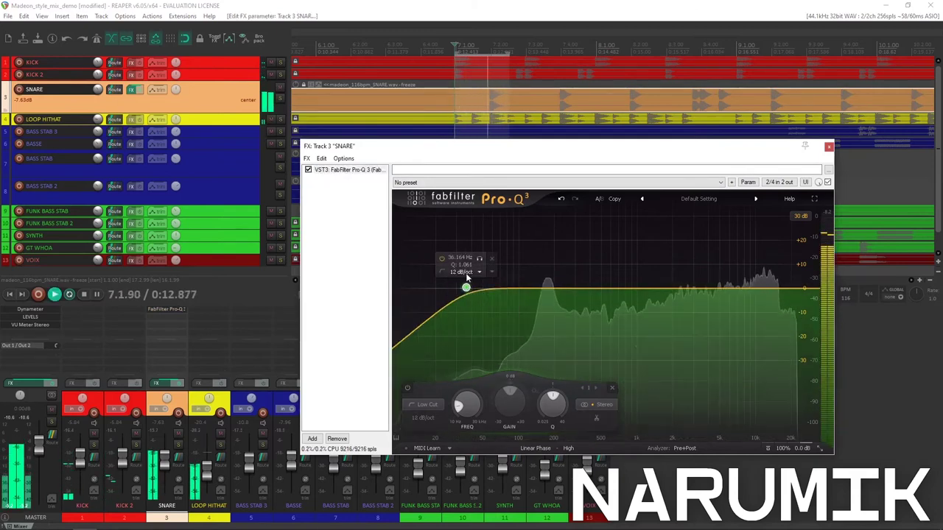
key(space)
click(466, 272)
click(476, 308)
key(space)
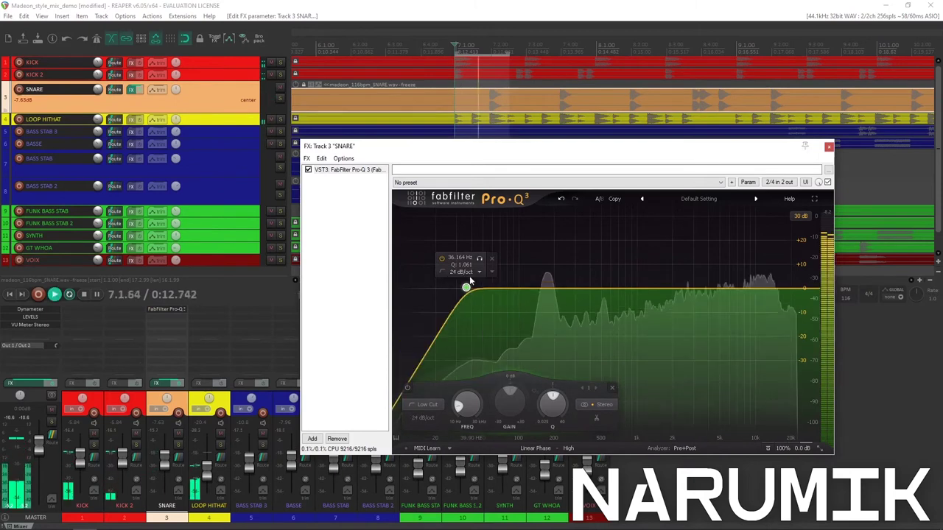
click(469, 271)
click(472, 303)
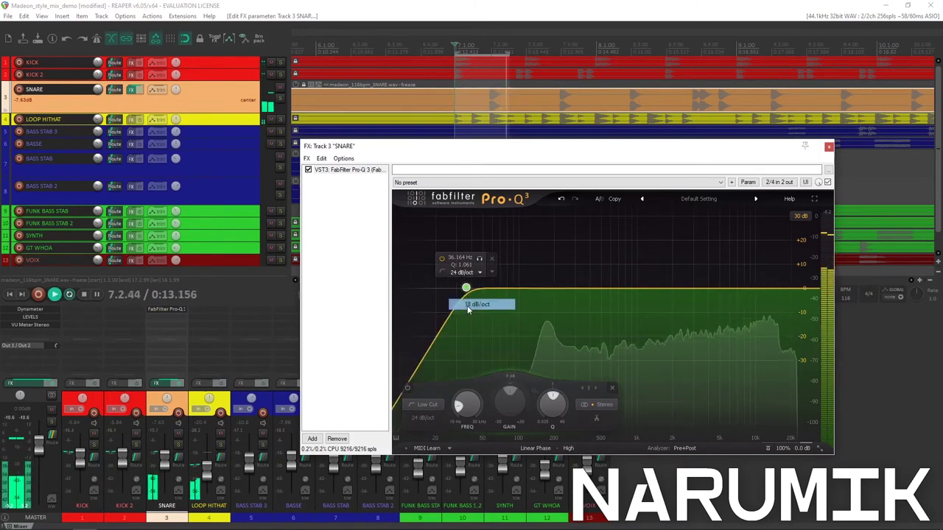
key(space)
click(434, 3)
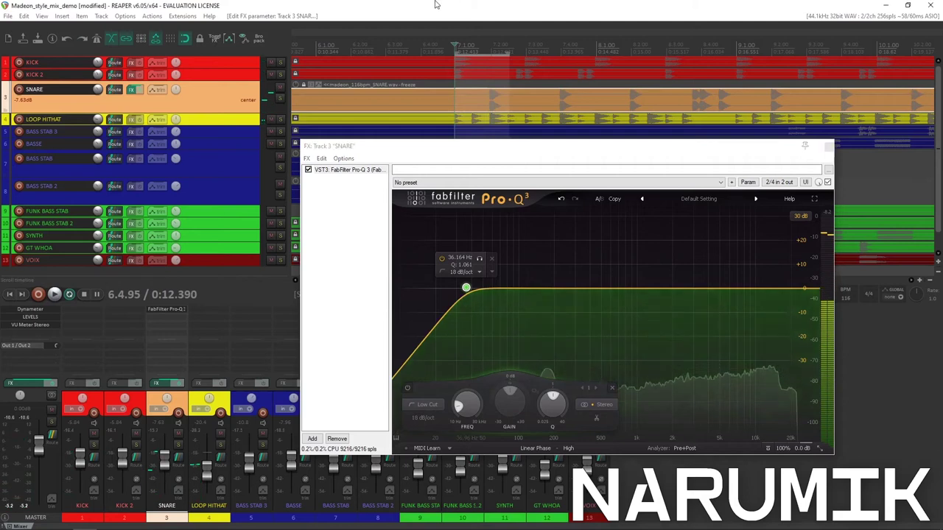
Replay the looped drums and examine the snare's low-frequency spectrum against the low-cut curve in Pro-Q 3
mouse_move(464, 287)
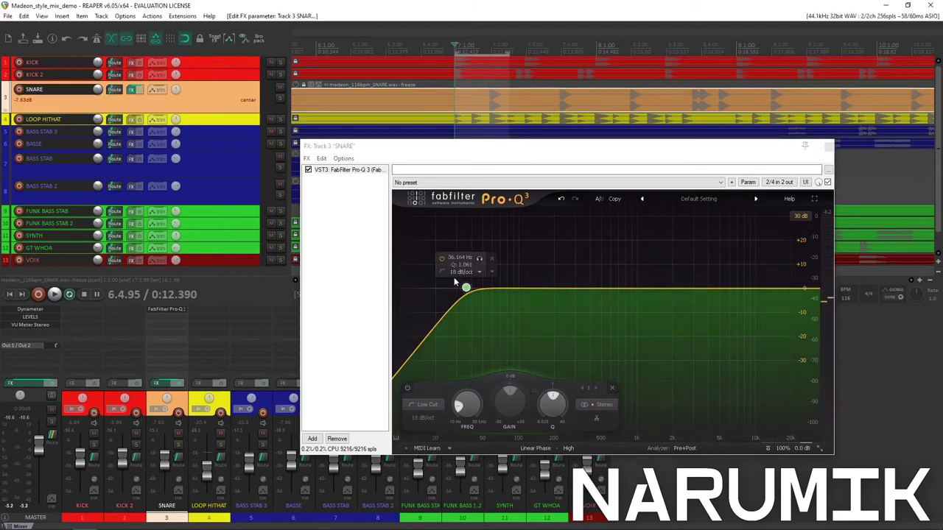
key(space)
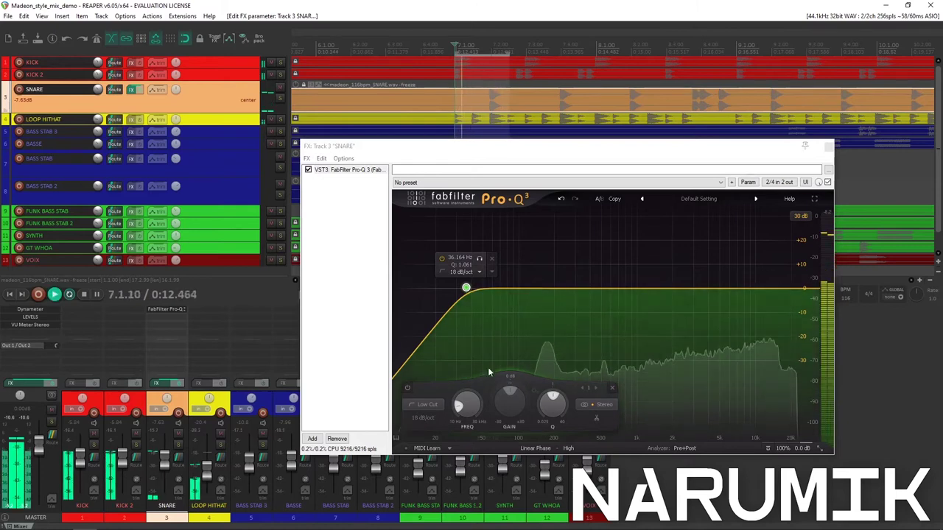
key(space)
click(663, 330)
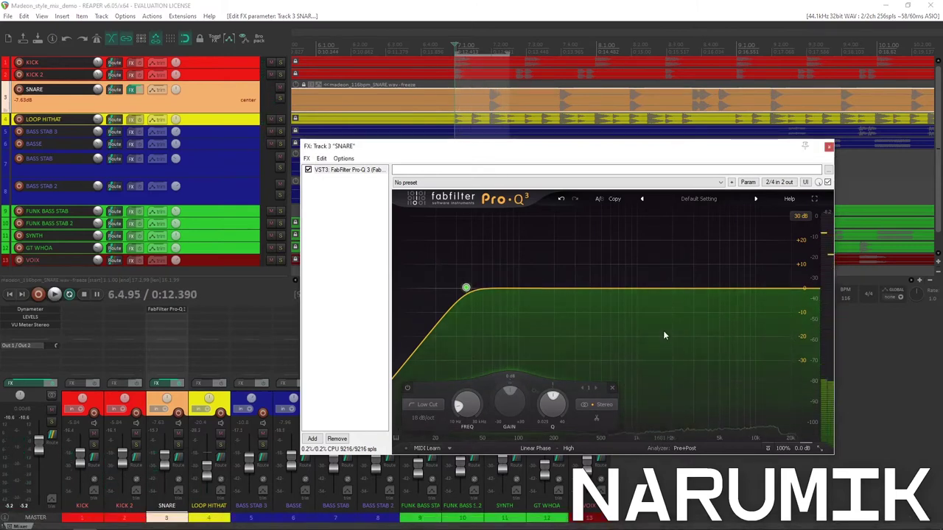
key(space)
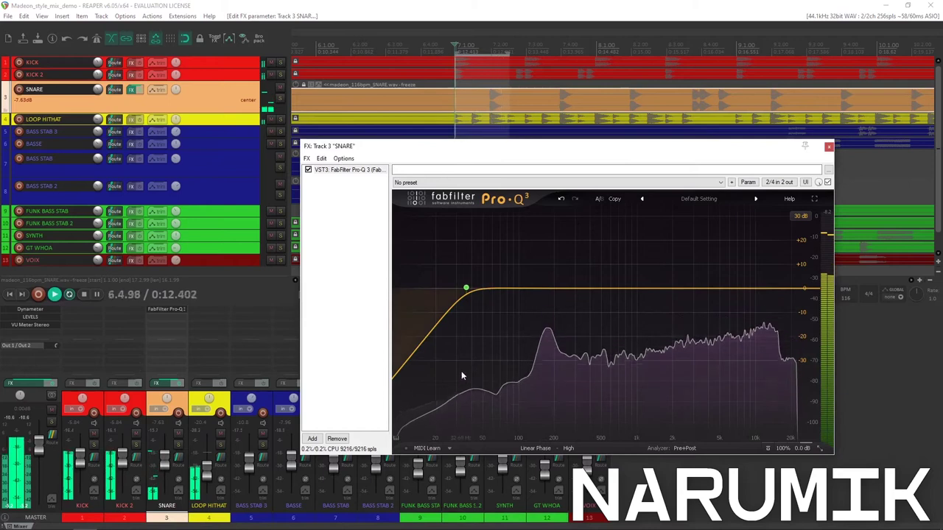
mouse_move(463, 383)
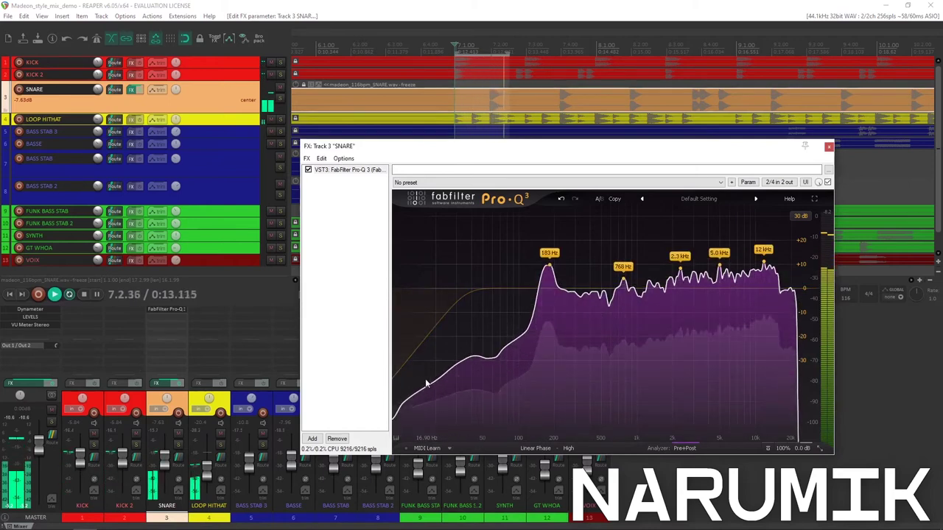
key(space)
click(424, 4)
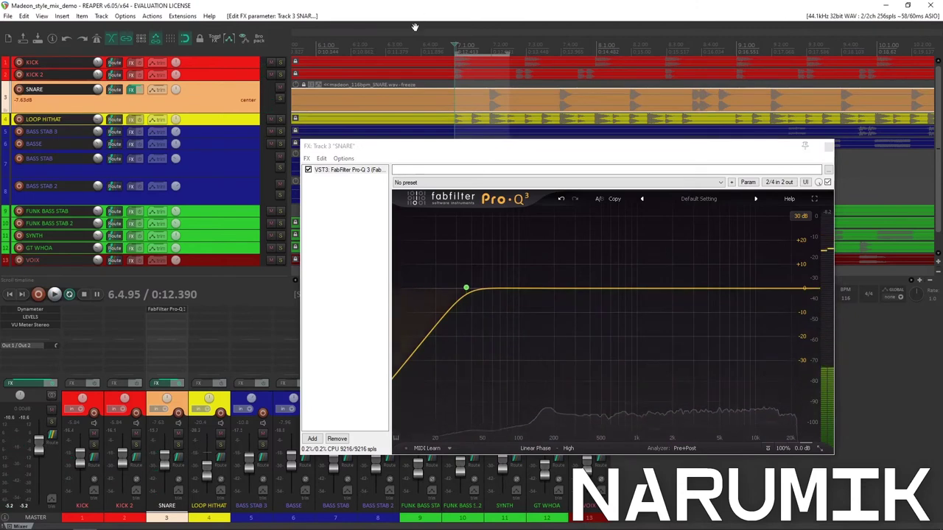
Play the mix from about bar 9, jump ahead to about 11.1.70, and stop playback
scroll(516, 85, down, 3)
key(space)
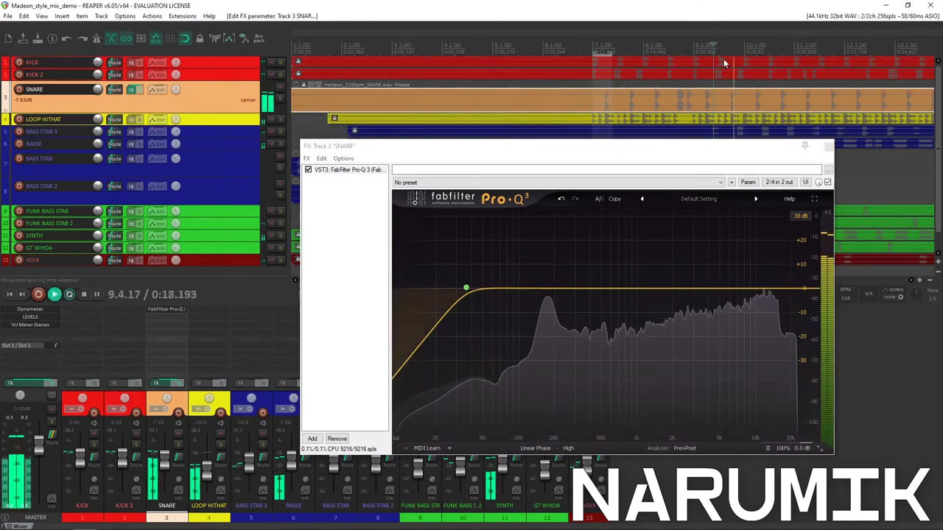
scroll(736, 48, up, 3)
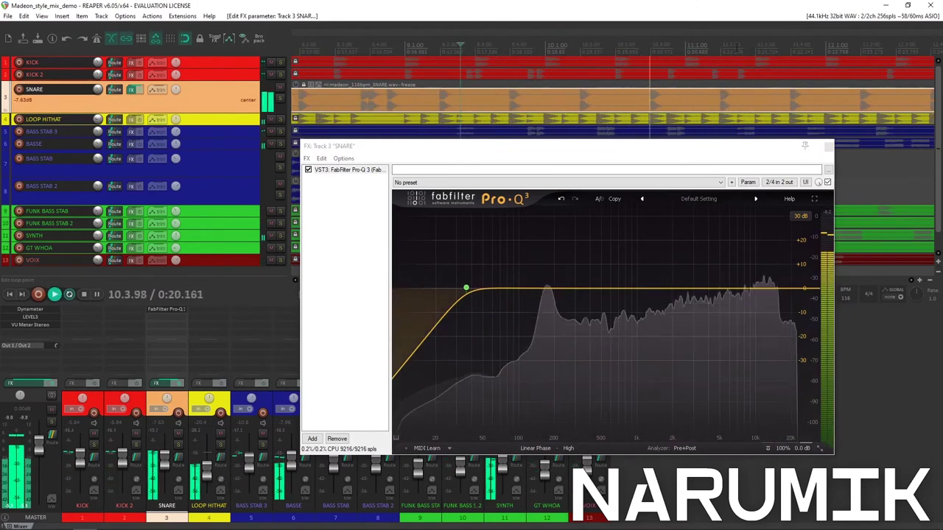
scroll(678, 65, up, 1)
click(710, 46)
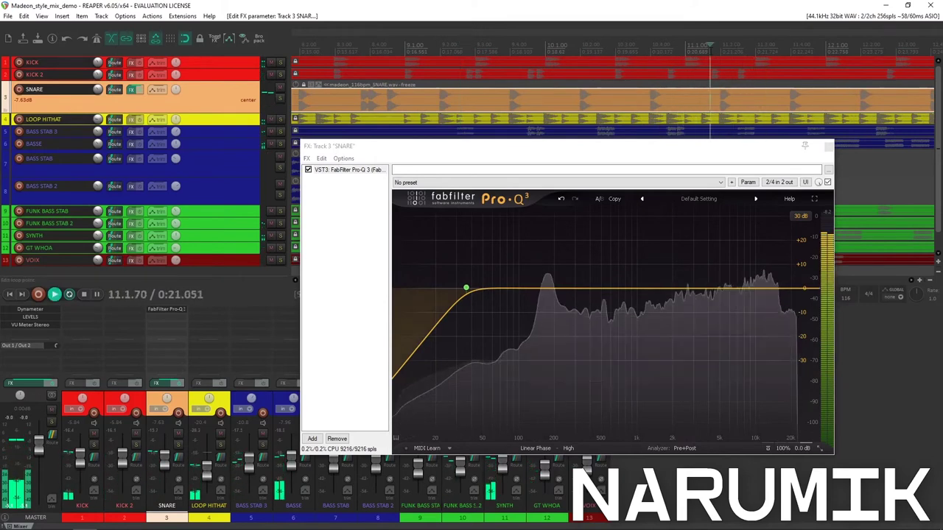
key(space)
Move the snare's effects window clear of the tracks, examine the snare hit near 11.2.00, and play the mix from there
scroll(713, 74, up, 2)
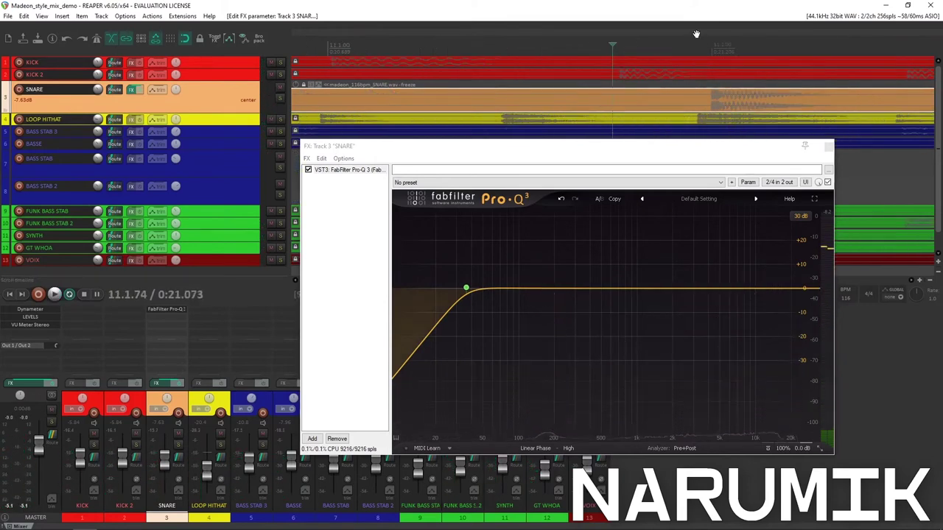
scroll(682, 103, down, 1)
drag(677, 147, 666, 278)
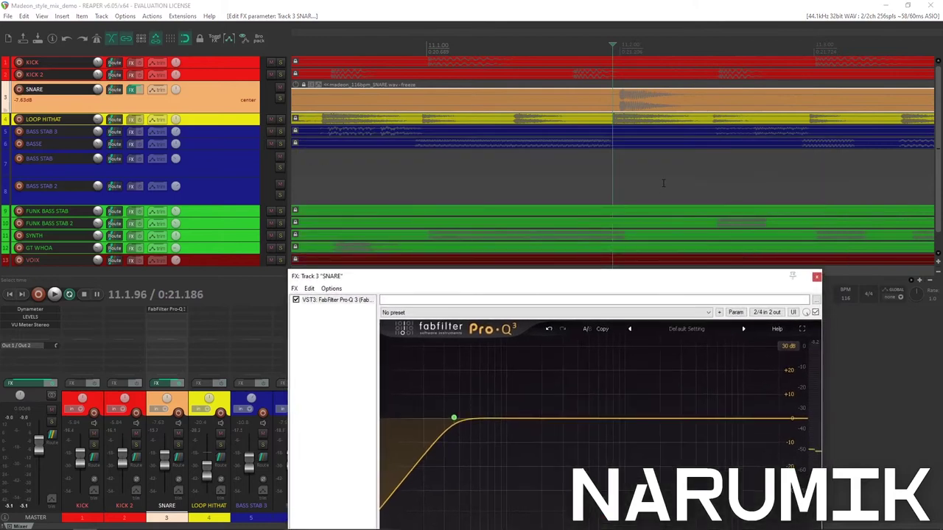
scroll(638, 93, up, 3)
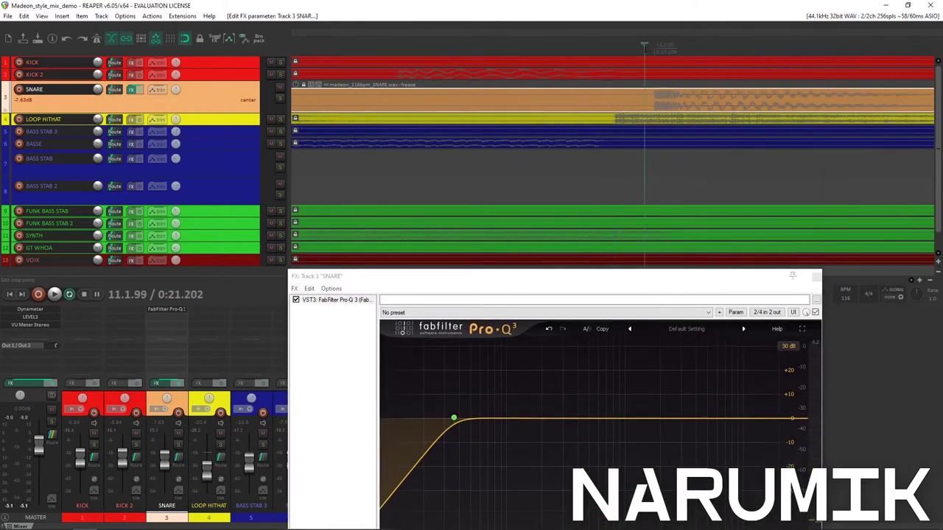
scroll(633, 64, down, 5)
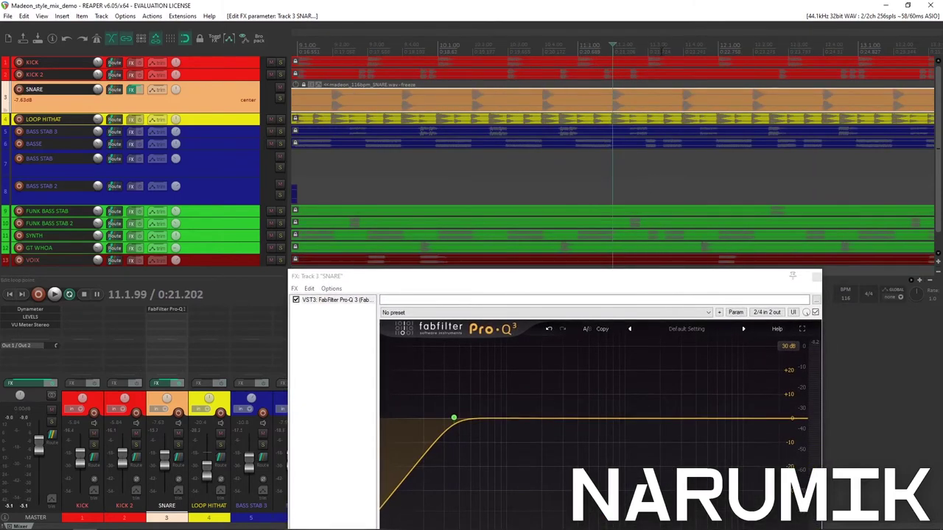
key(space)
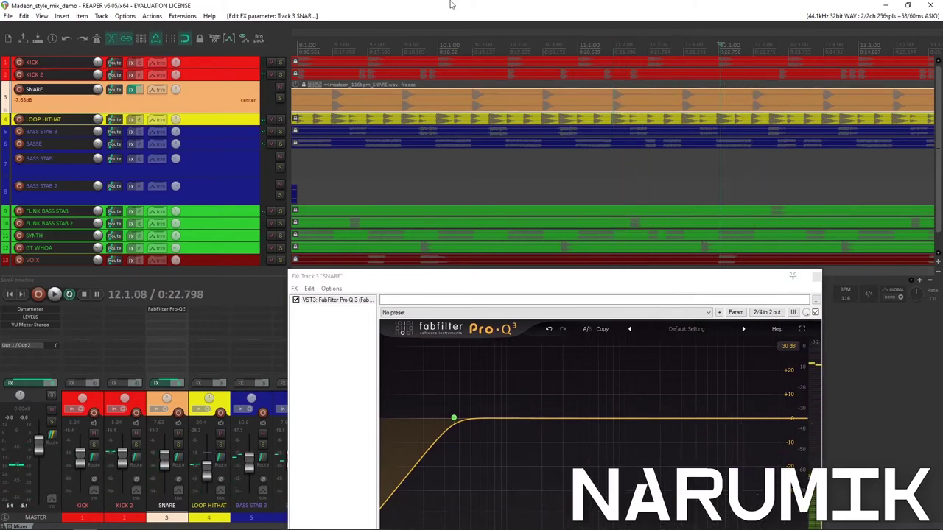
Close the snare's effects window, and select the LOOP HITHAT track and its audio item
click(816, 276)
scroll(795, 262, down, 2)
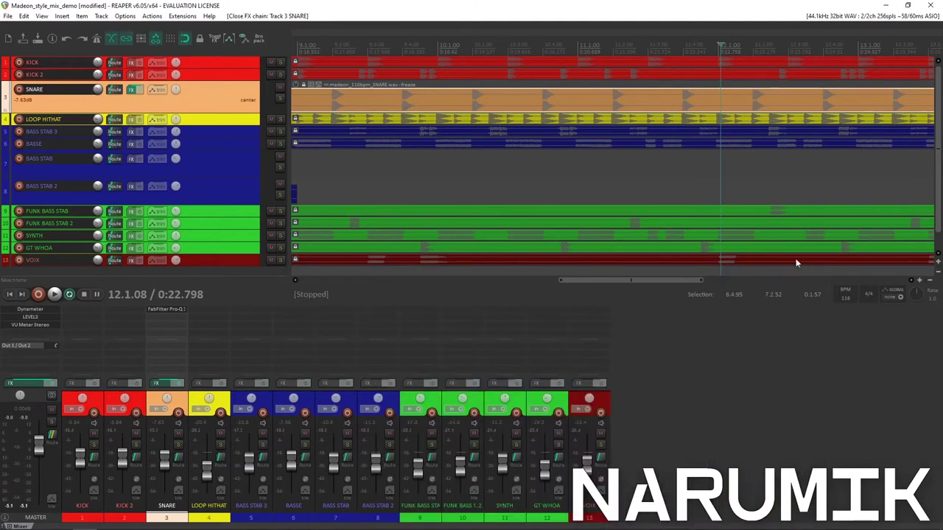
click(210, 127)
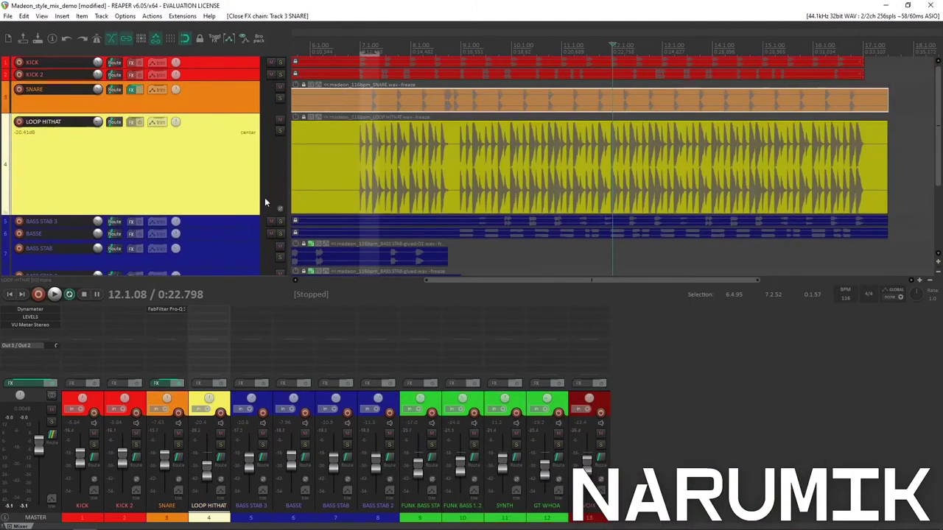
click(373, 167)
Extend the end of the time selection to 8.3.97
scroll(372, 166, left, 5)
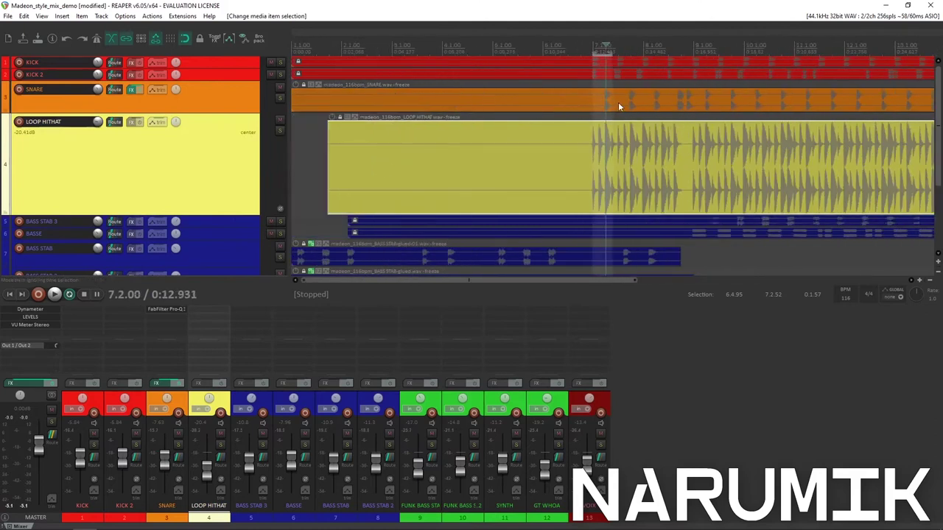
scroll(618, 102, up, 3)
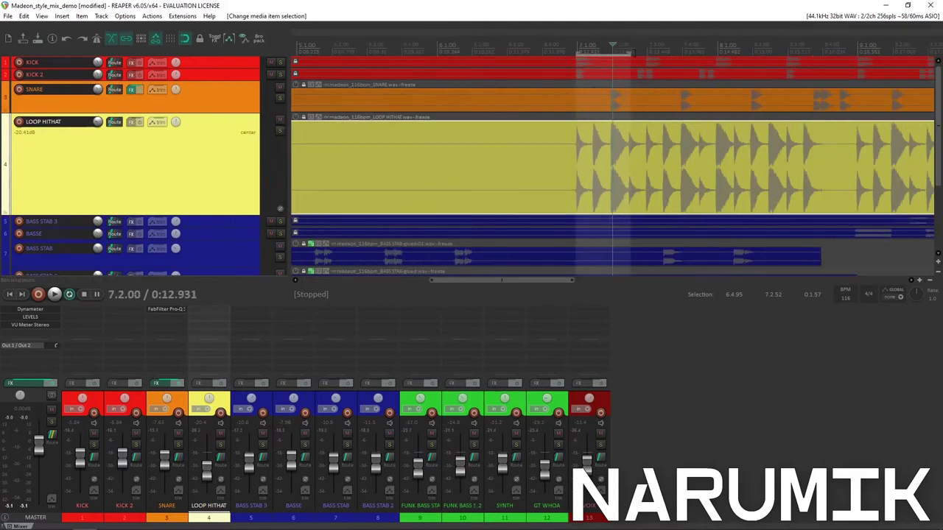
drag(629, 52, 825, 53)
scroll(747, 84, up, 2)
scroll(712, 113, down, 3)
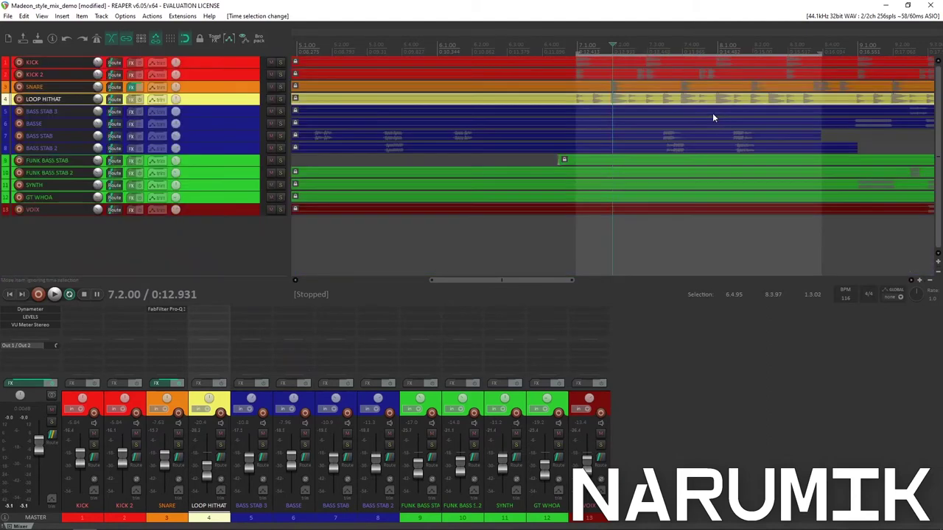
Make a new time selection across all tracks from 9.1.07 to 11.1.12
scroll(713, 112, down, 4)
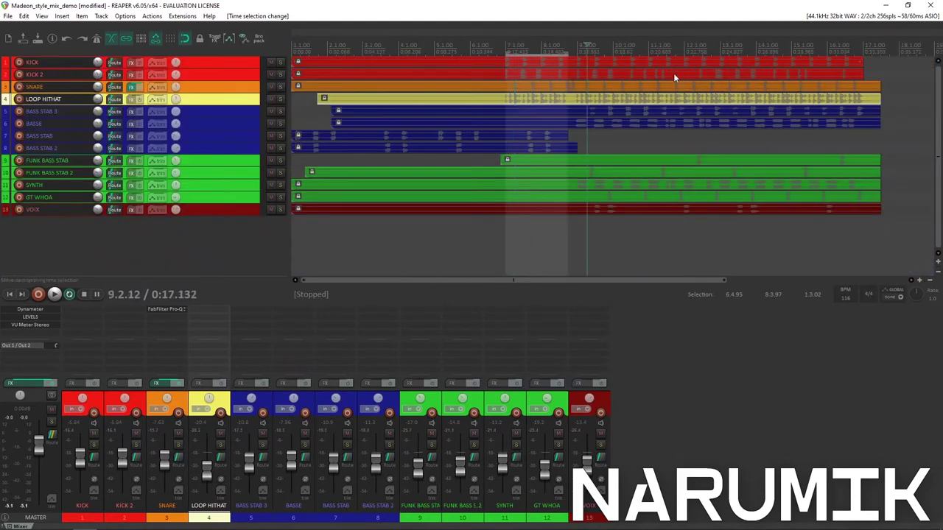
scroll(673, 73, up, 2)
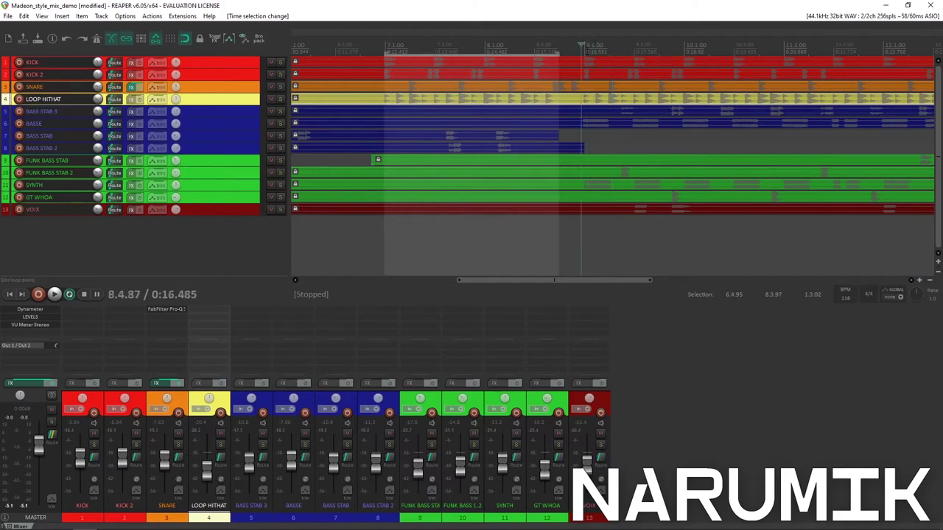
scroll(619, 164, down, 1)
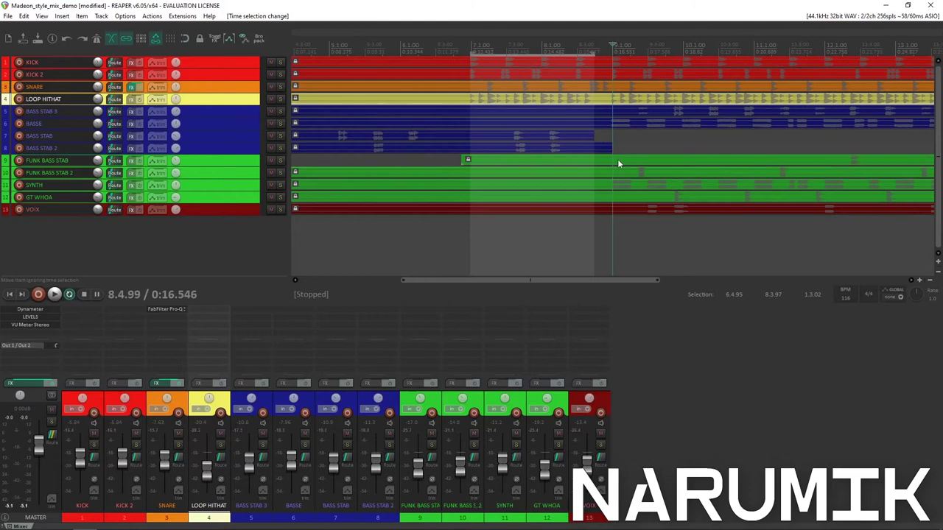
scroll(567, 101, down, 2)
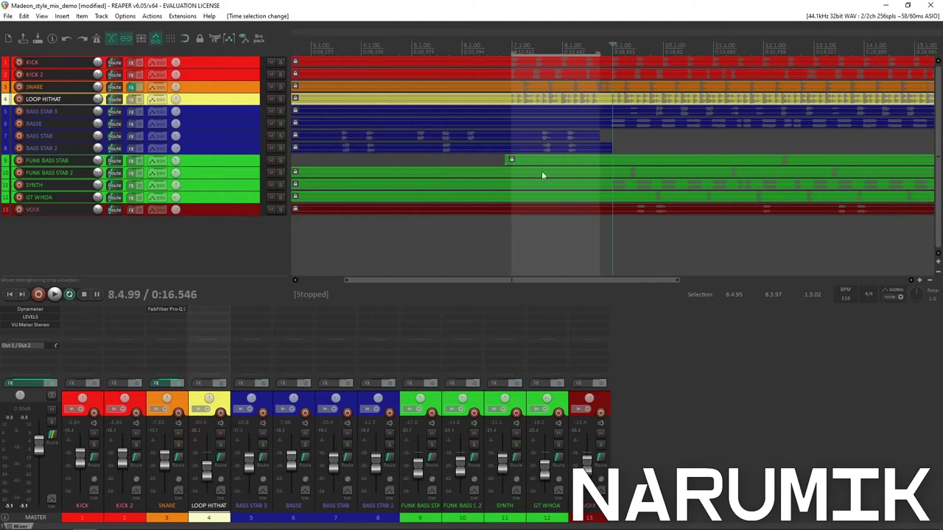
drag(613, 59, 716, 56)
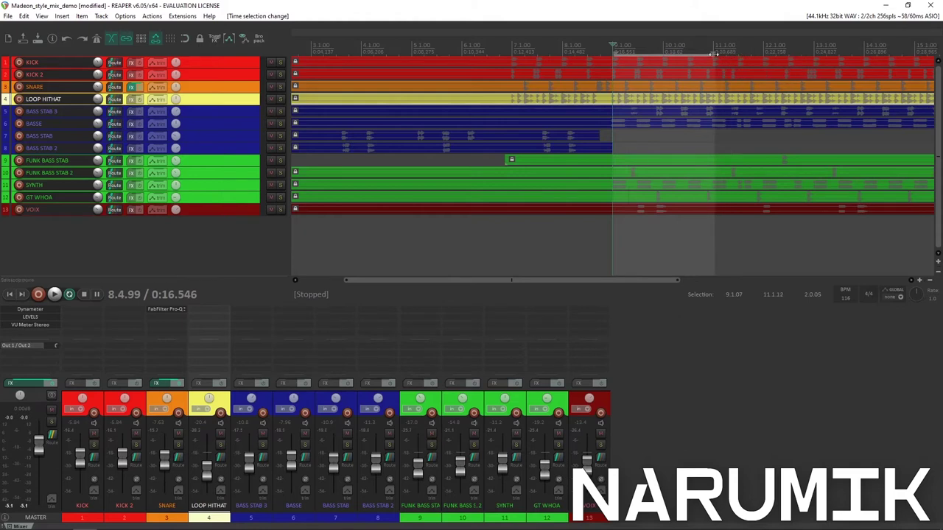
scroll(689, 161, up, 4)
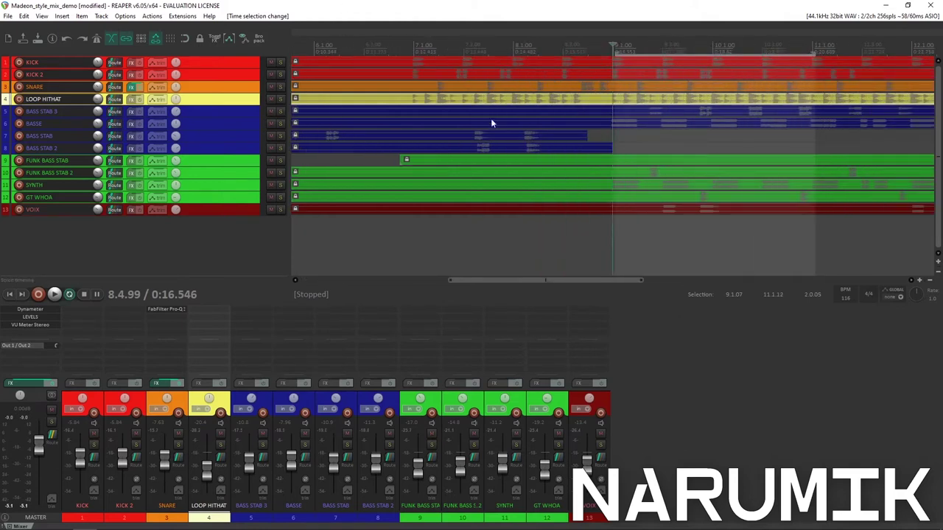
Add FabFilter Pro-Q 3 to the LOOP HITHAT track, and move its window clear of the track controls
click(132, 100)
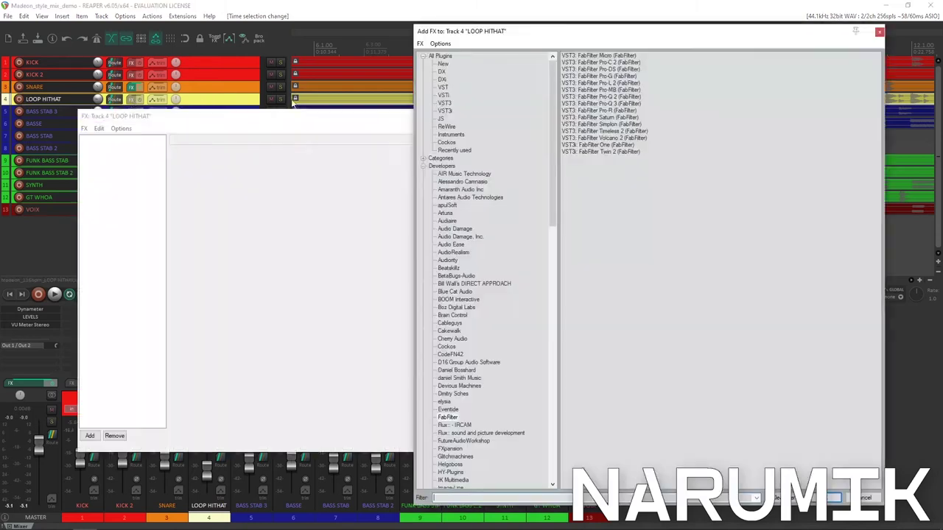
double_click(608, 105)
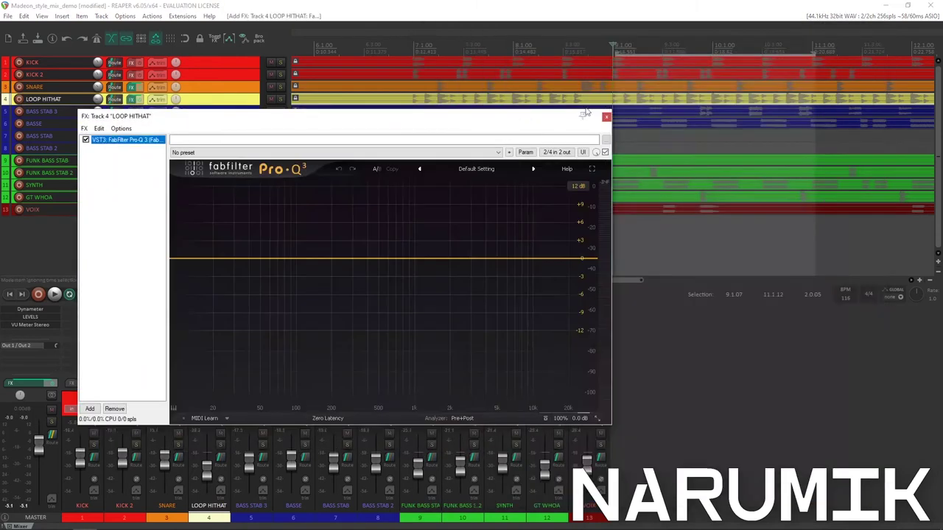
drag(475, 118, 672, 167)
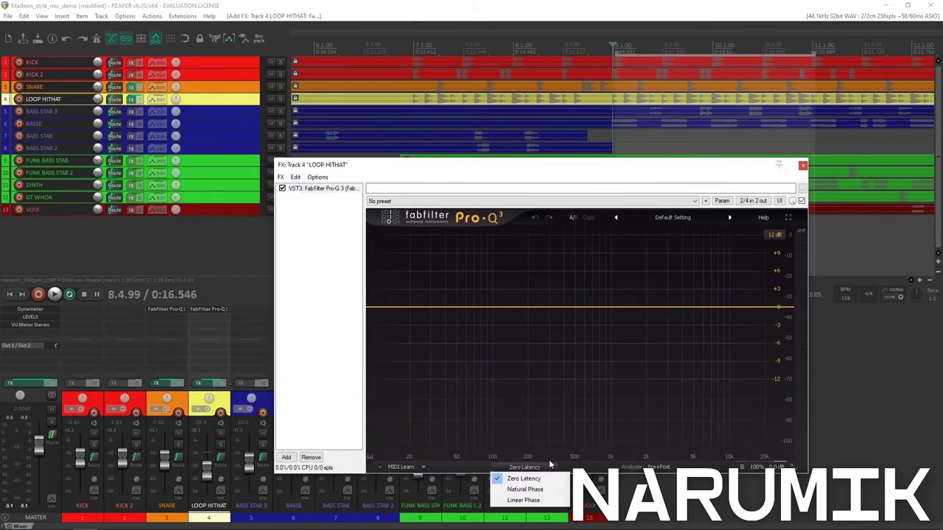
Set the hi-hat's Pro-Q 3 to Linear Phase processing at High resolution
click(522, 500)
click(546, 467)
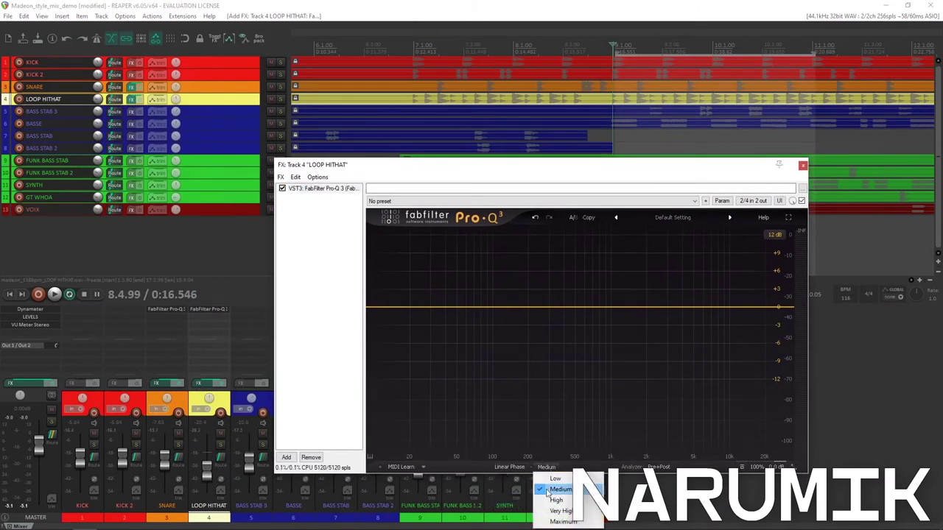
click(556, 500)
Add a low-cut band to the hi-hat's Pro-Q 3 and sweep its frequency to 80.642 Hz during playback
click(451, 5)
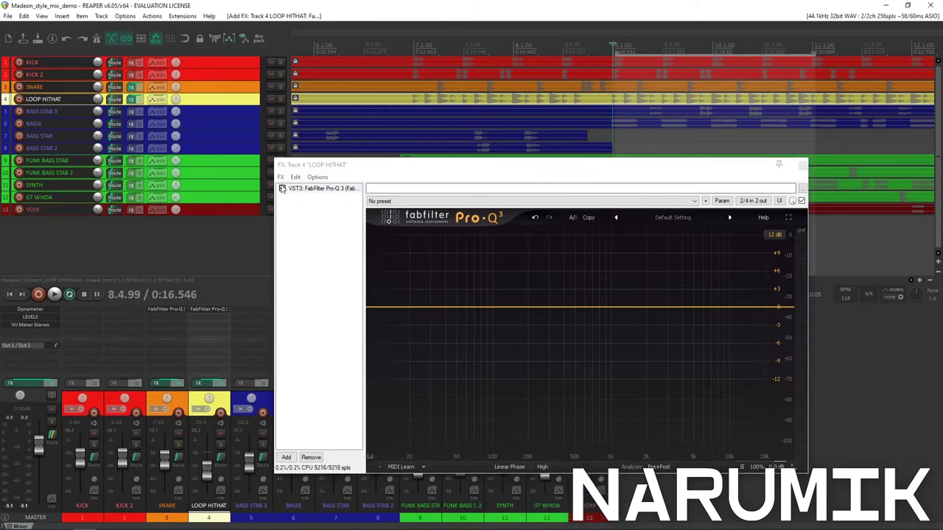
double_click(445, 304)
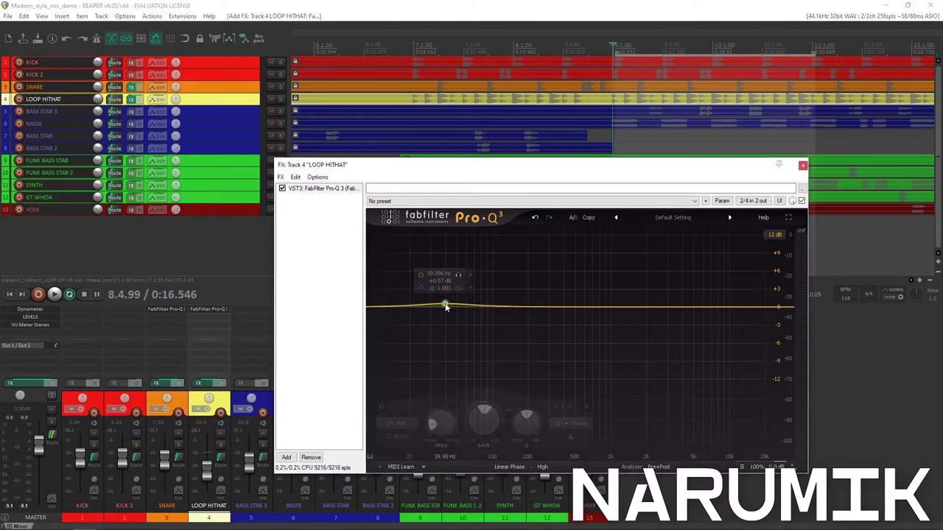
right_click(445, 304)
click(558, 368)
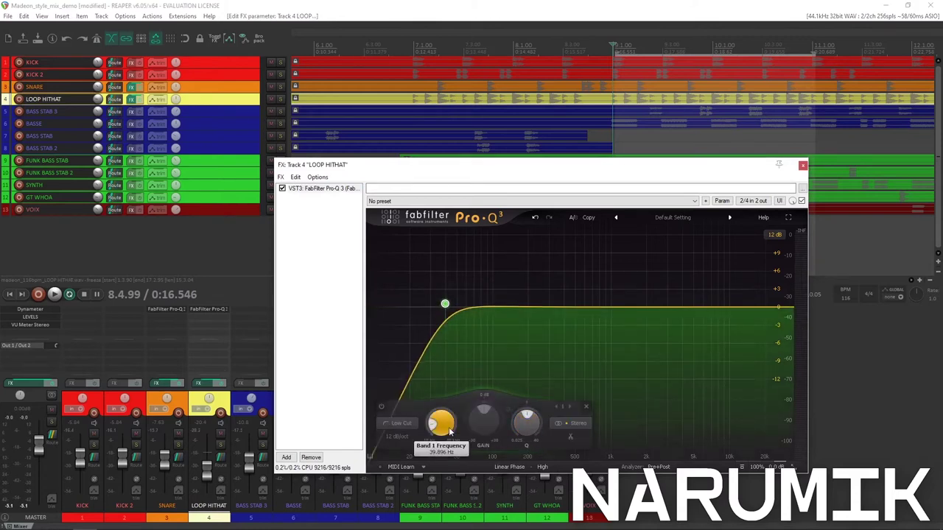
key(space)
drag(440, 429, 489, 451)
key(space)
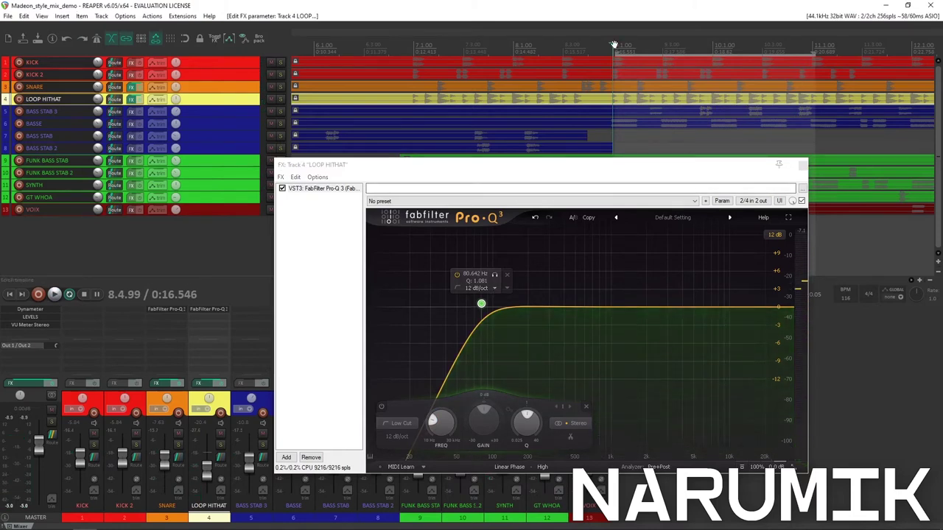
Move the edit cursor to 8.4.89, just before the time selection, and start playback from there
click(626, 70)
scroll(687, 90, up, 3)
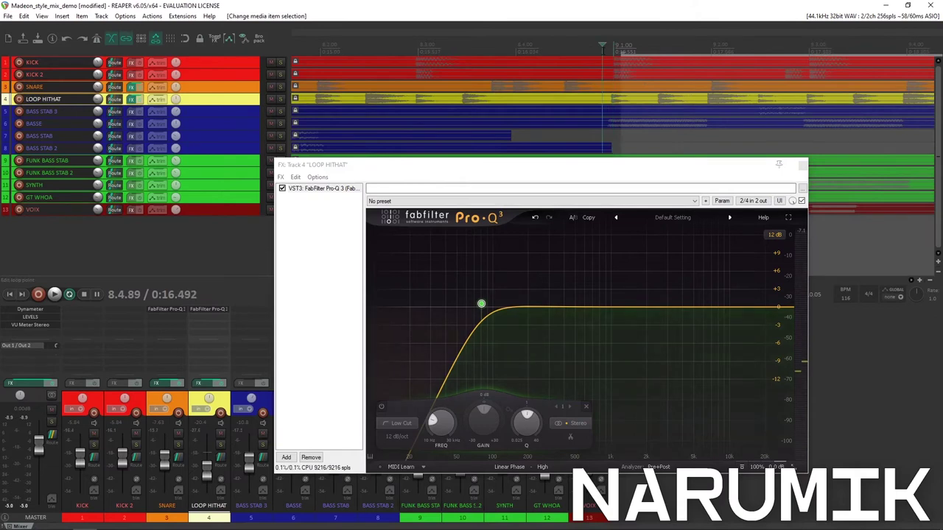
key(space)
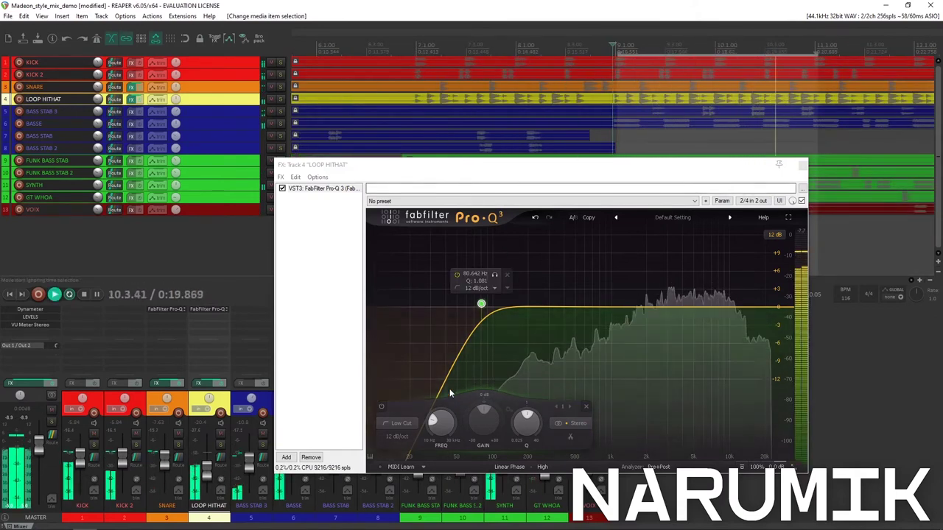
Audition slopes of 24, 18 and 12 dB/oct on the hi-hat's low-cut band
click(397, 436)
click(413, 376)
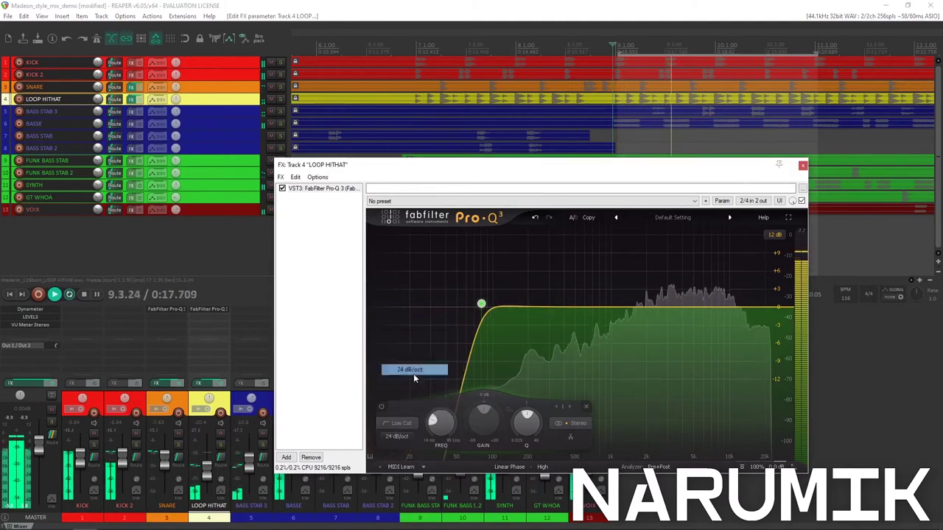
click(398, 436)
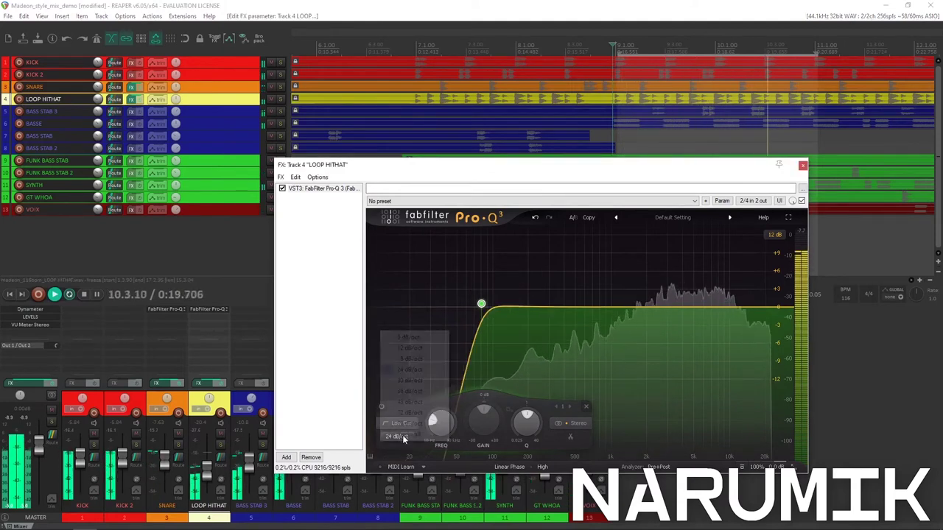
click(419, 380)
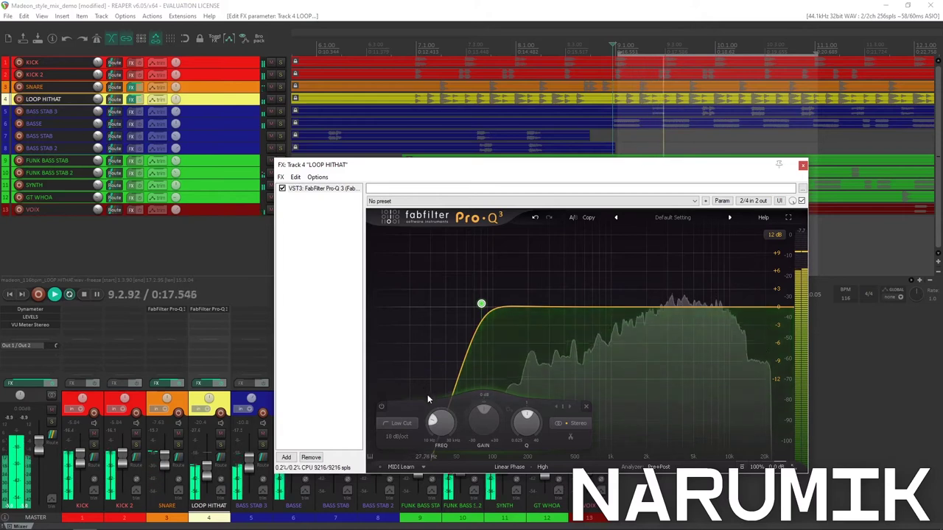
click(399, 436)
click(400, 348)
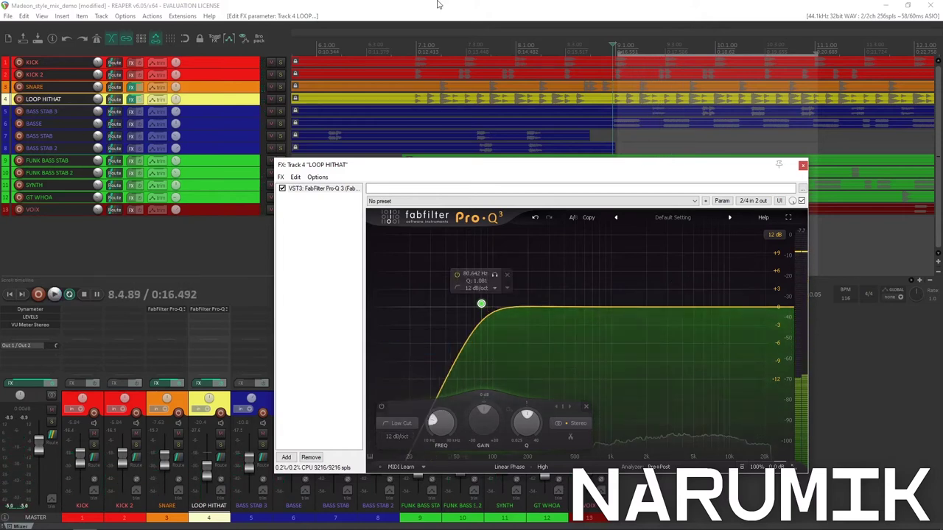
click(419, 35)
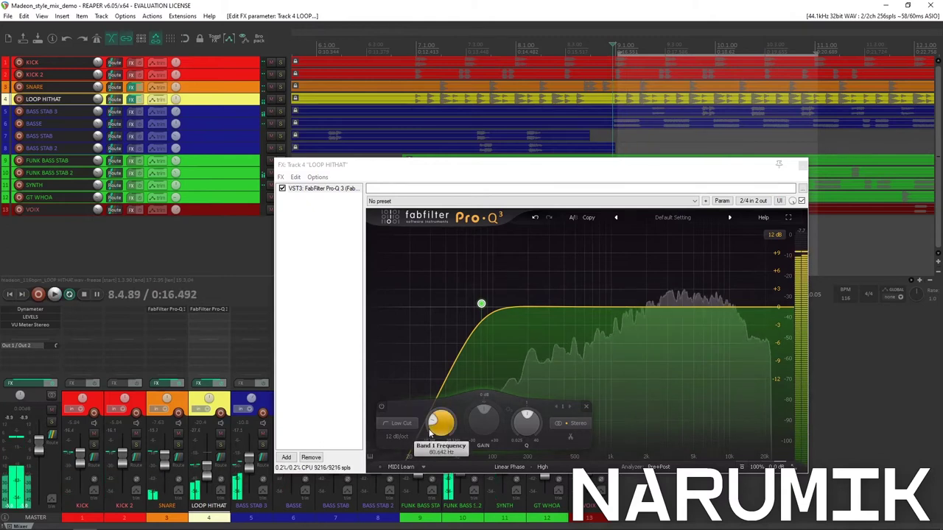
Set the hi-hat's low-cut slope to 6 dB/oct and raise its frequency to 159.26 Hz
click(405, 441)
click(396, 437)
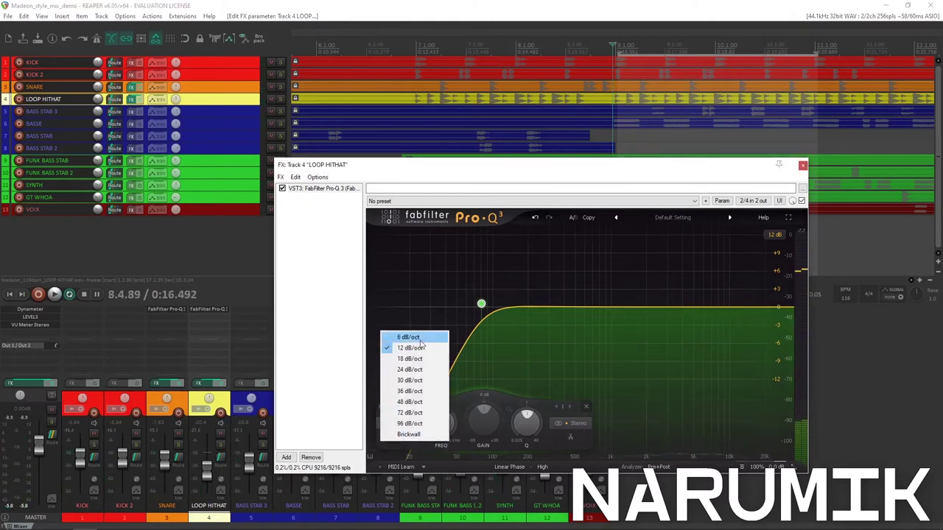
click(412, 337)
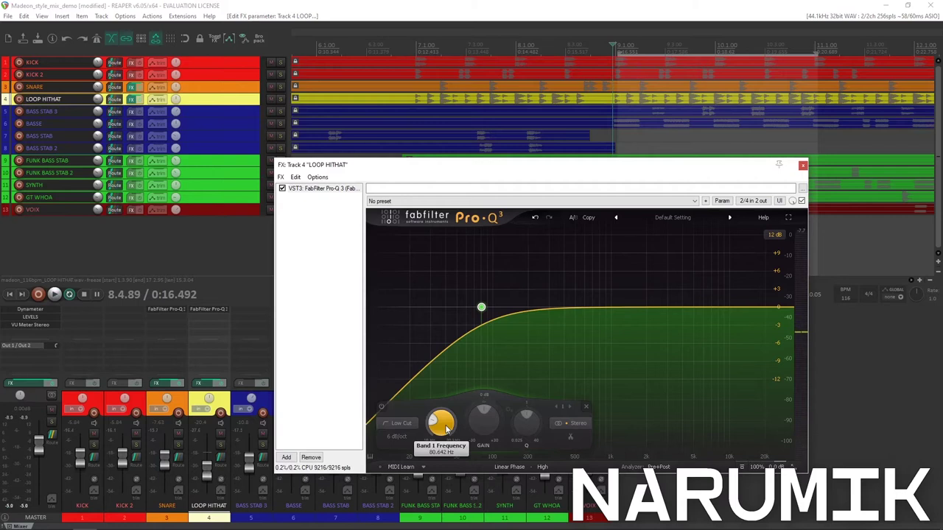
drag(445, 429, 472, 435)
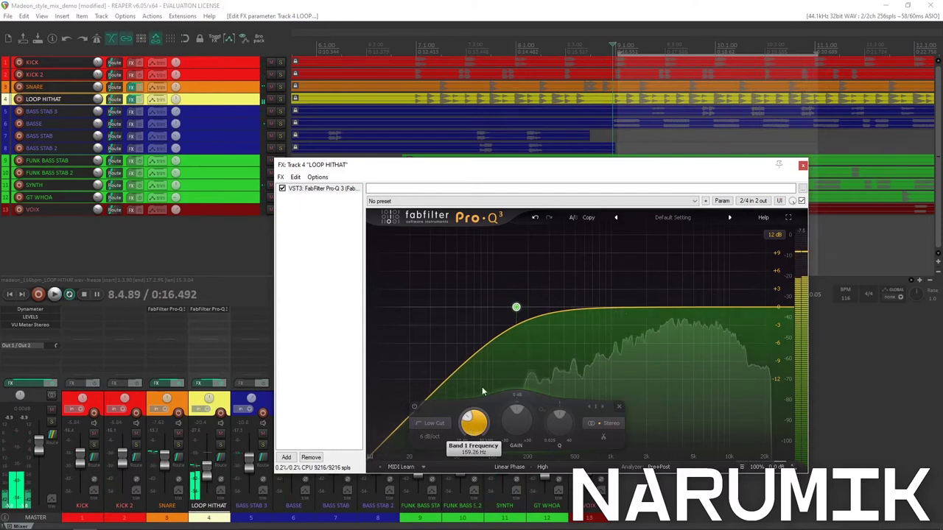
mouse_move(522, 325)
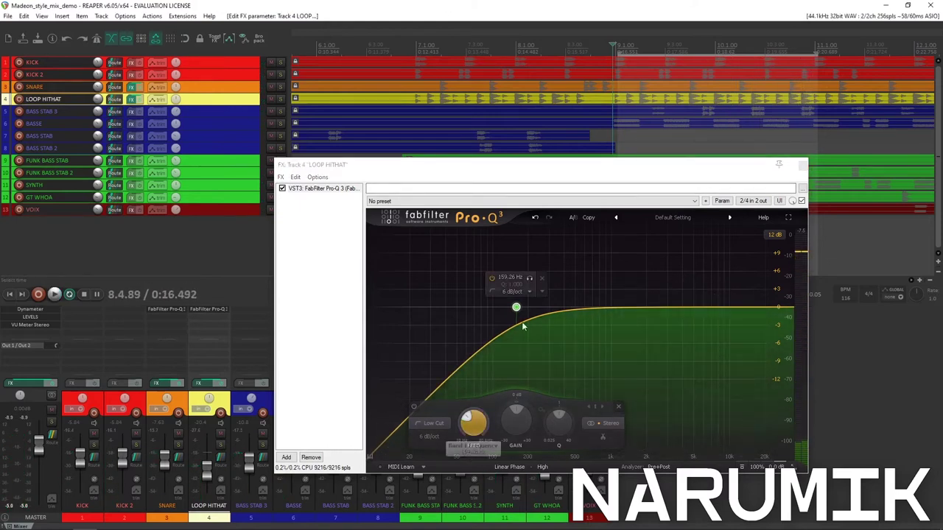
mouse_move(557, 306)
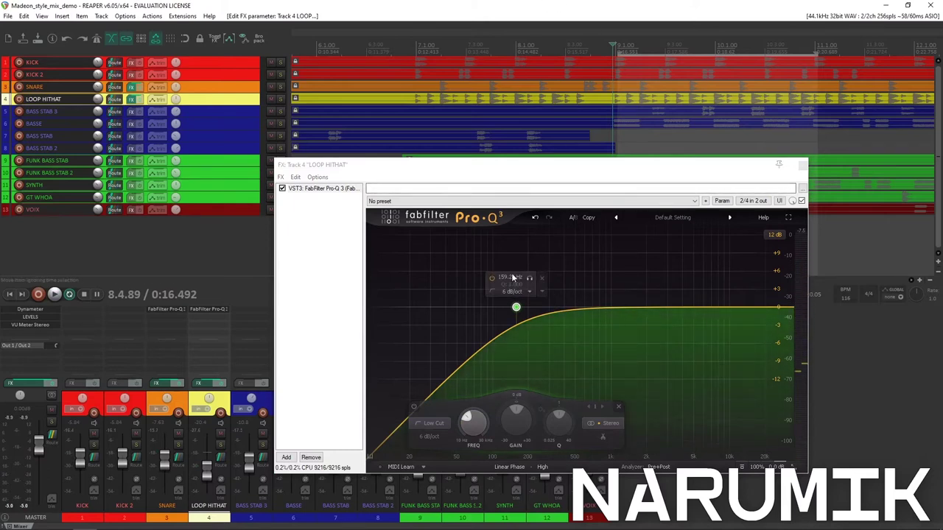
Play the selection repeatedly, comparing the hi-hat with Pro-Q 3 bypassed and active
mouse_move(539, 528)
key(space)
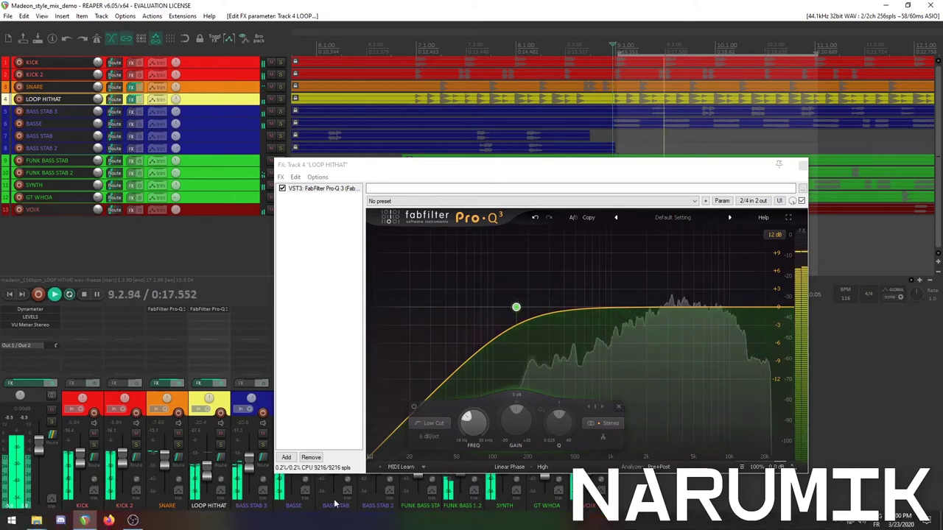
key(space)
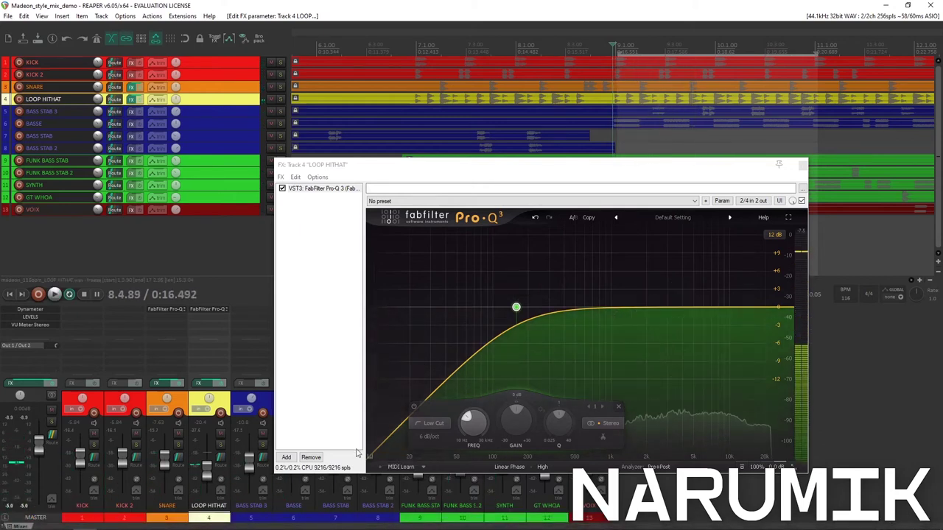
key(space)
key(space)
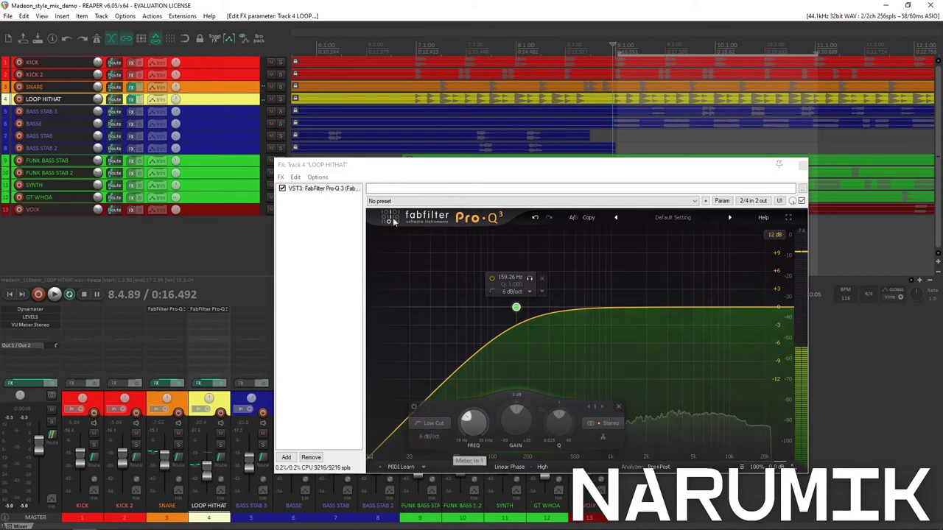
key(space)
click(801, 201)
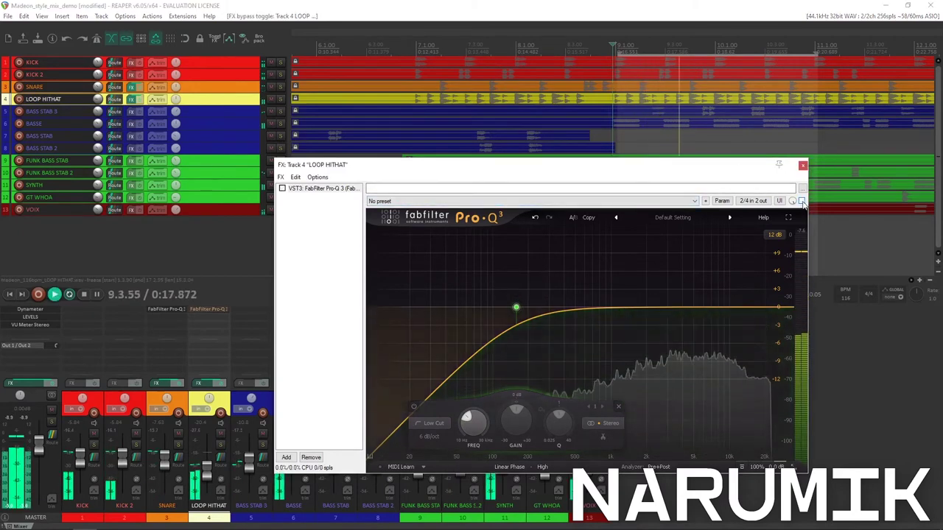
click(802, 201)
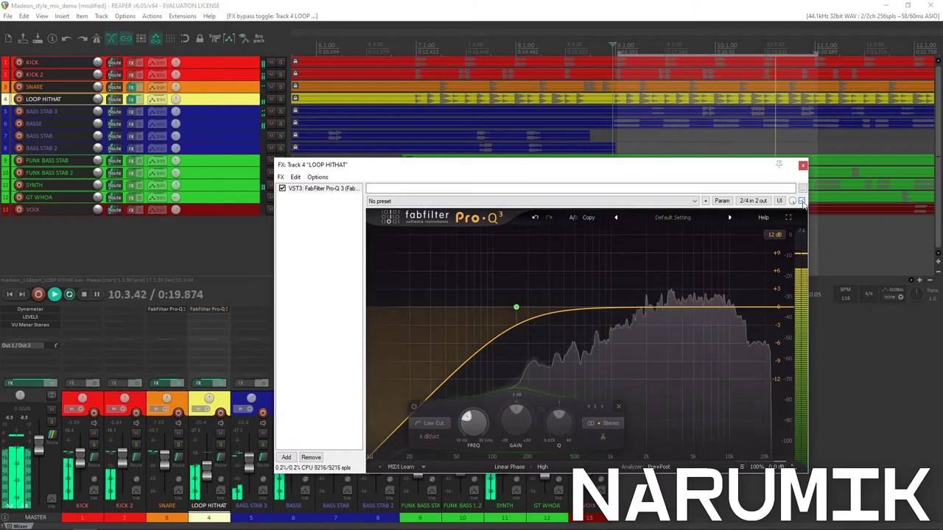
key(space)
key(space)
key(space)
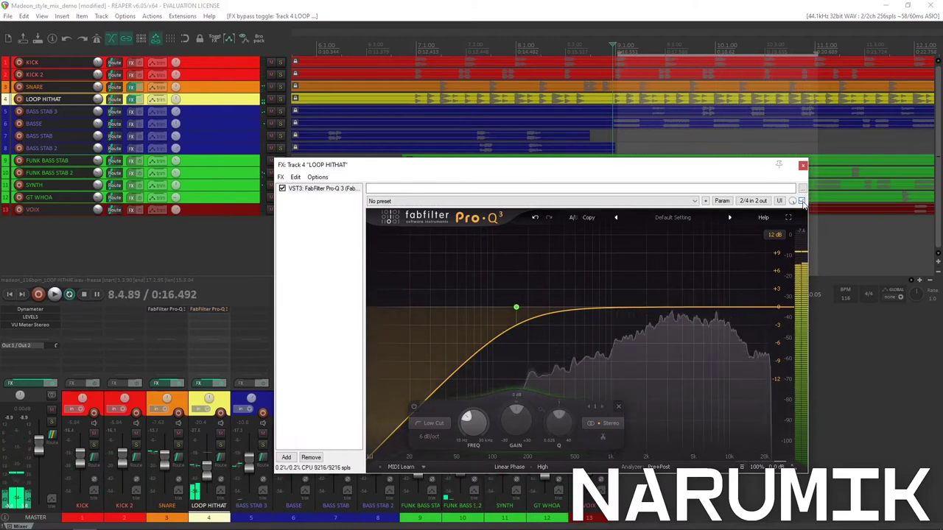
Enlarge the SNARE track's height in the track list and solo the track
click(430, 4)
click(239, 89)
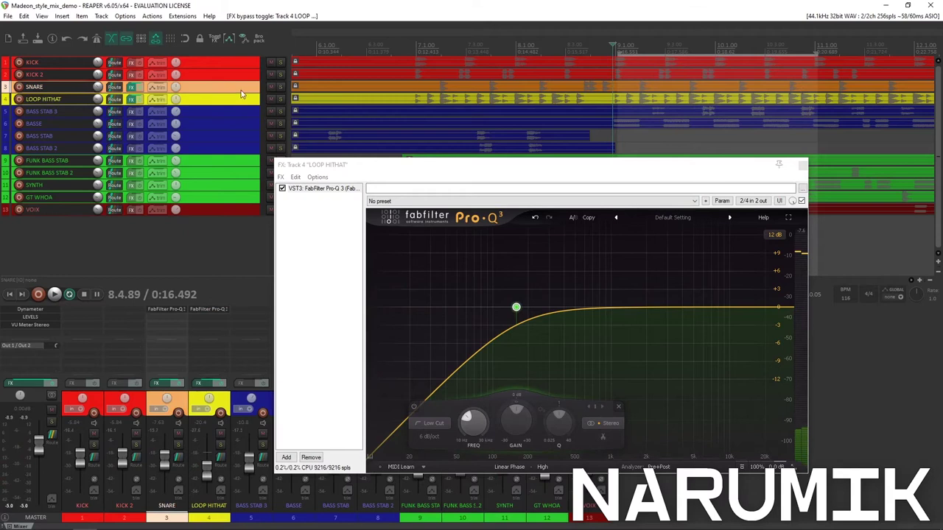
click(235, 97)
drag(238, 92, 226, 131)
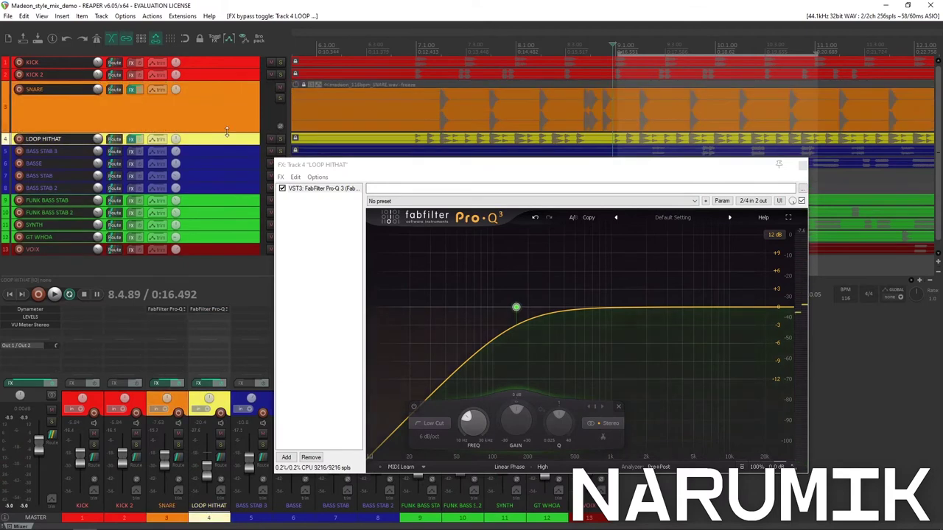
click(280, 98)
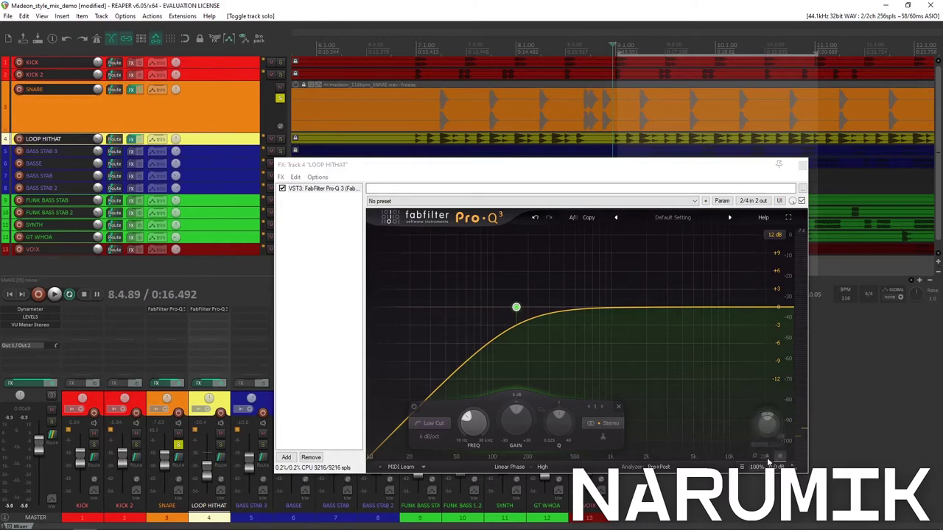
Close the hi-hat's effects window, open the snare's Pro-Q 3, and move its window clear of the snare's mixer channel
click(801, 164)
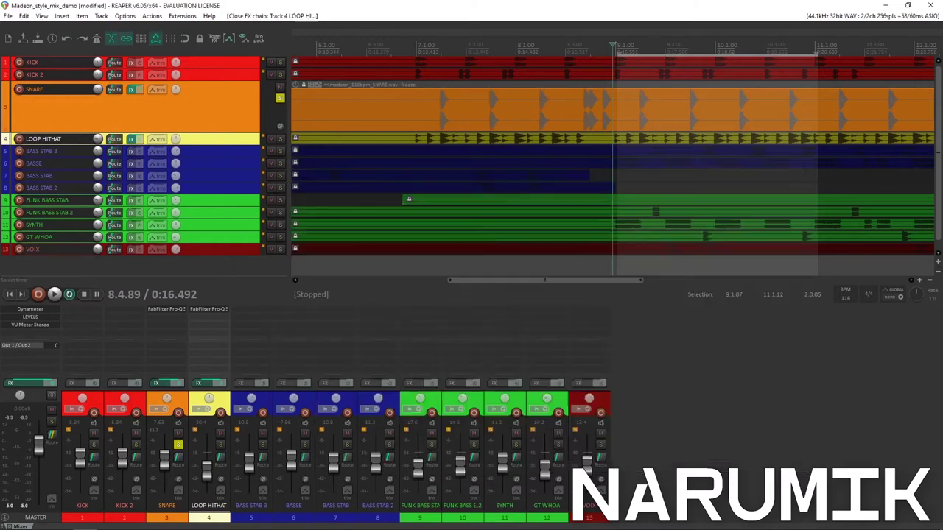
click(131, 89)
drag(668, 273, 742, 208)
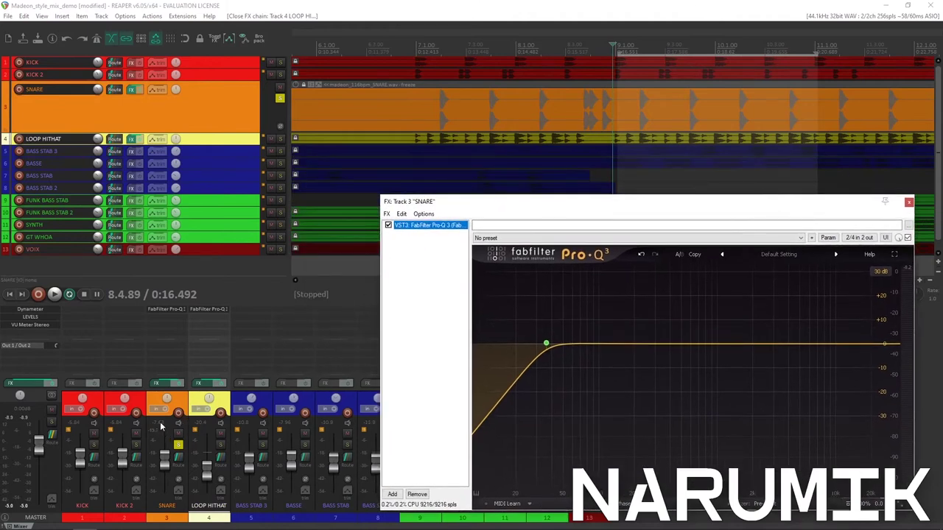
Compare the soloed snare's peak level with Pro-Q 3 active and bypassed, restore the EQ, and close its window
click(161, 426)
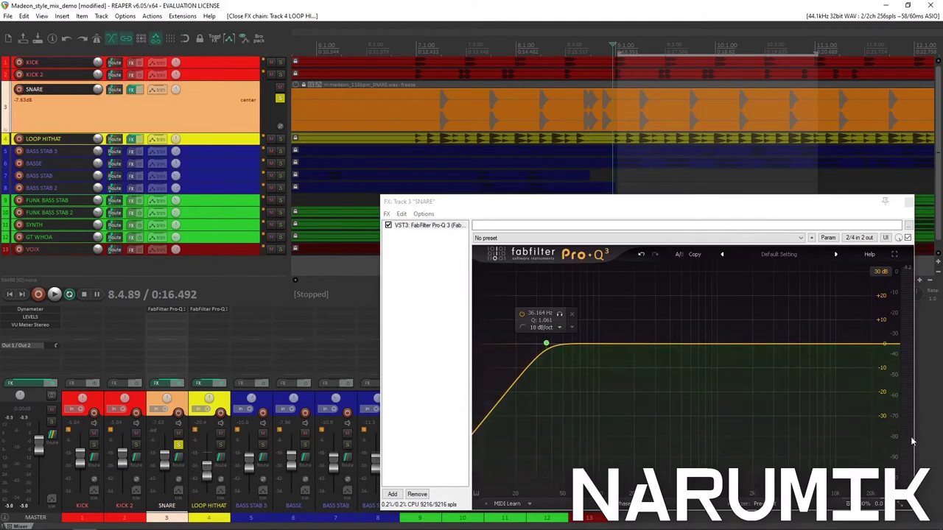
key(space)
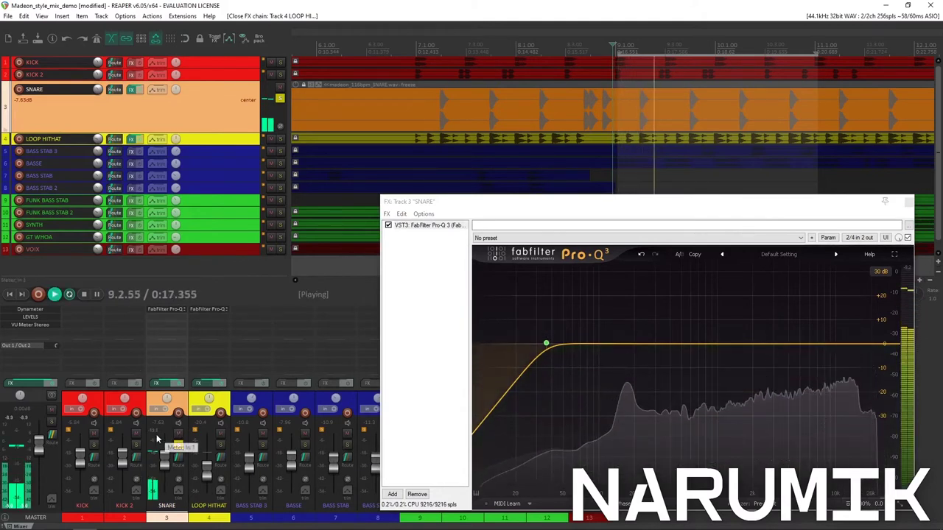
key(space)
click(907, 237)
key(space)
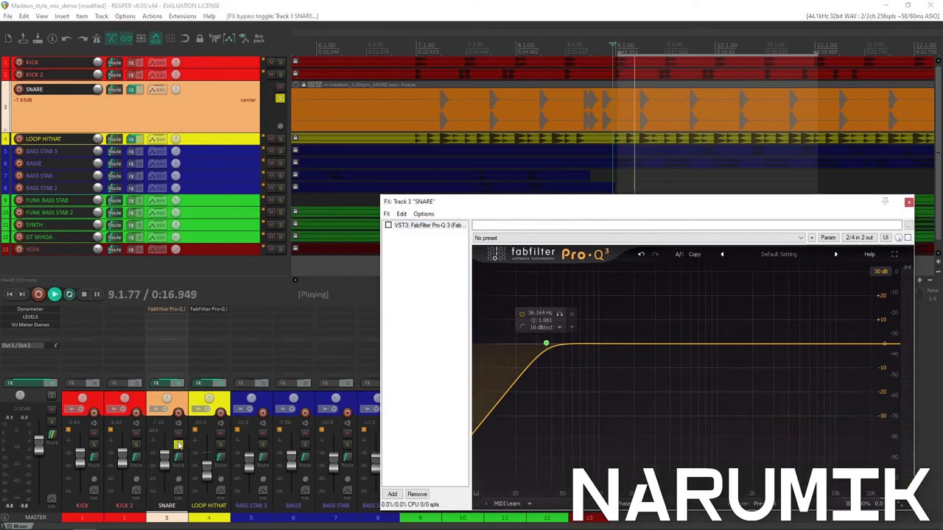
key(space)
click(908, 237)
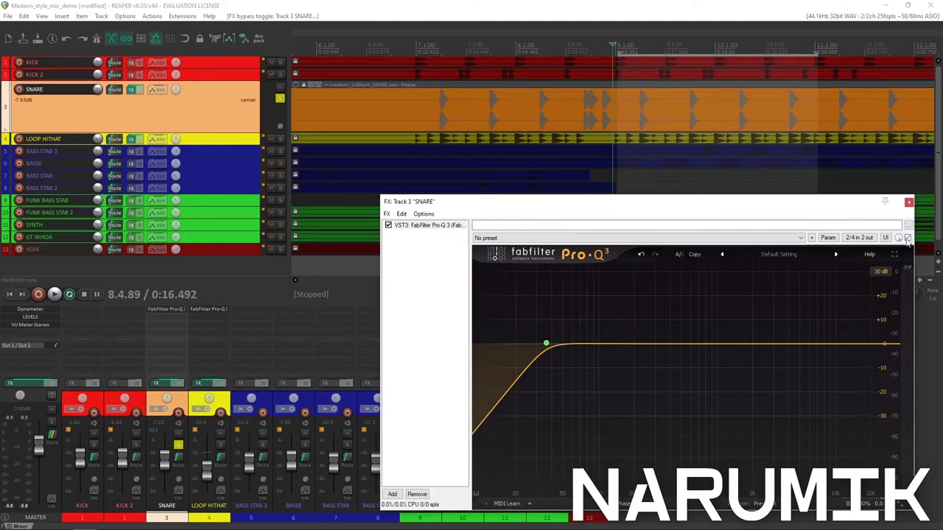
mouse_move(880, 466)
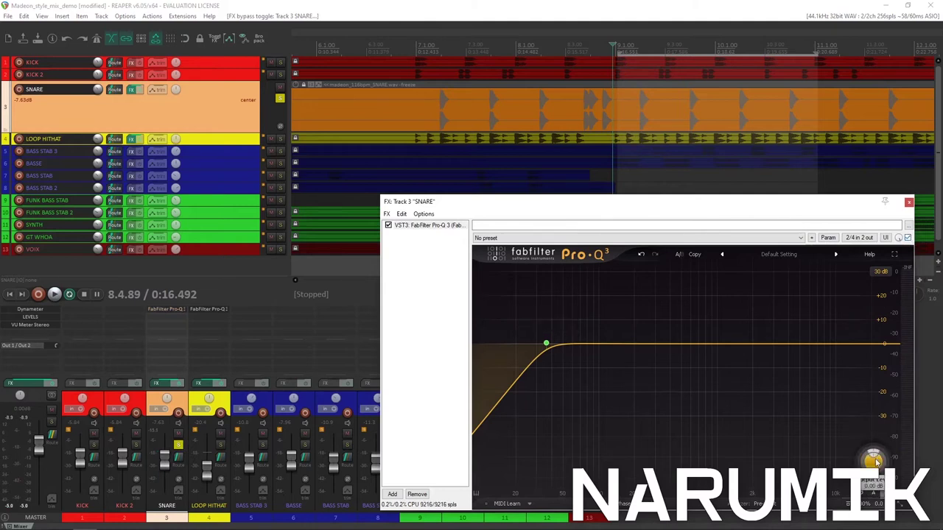
click(910, 202)
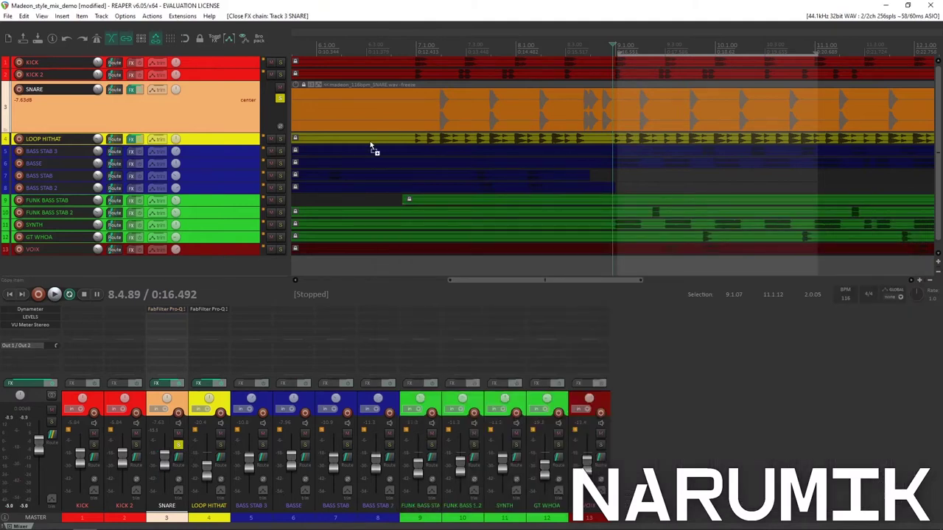
Solo only the LOOP HITHAT track, reset its peak meter, and play the selection to check its level with EQ active
click(280, 139)
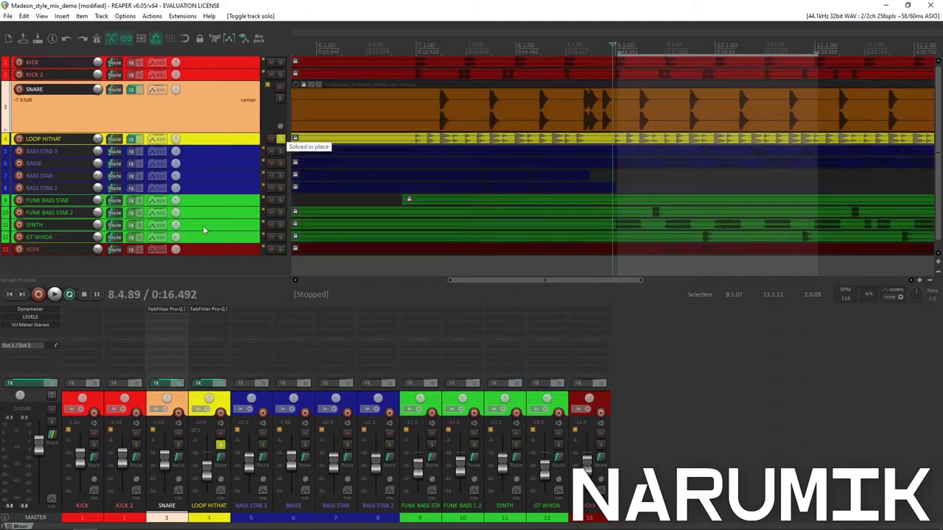
click(201, 436)
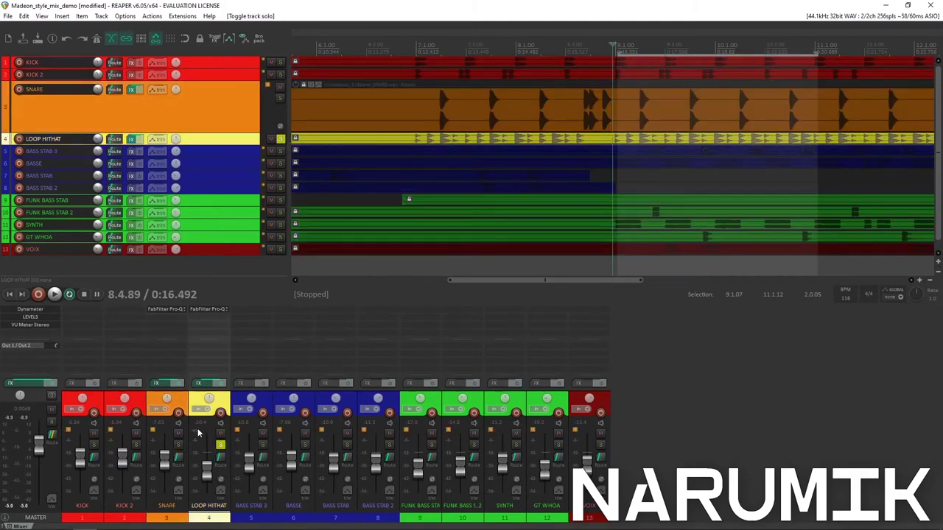
key(space)
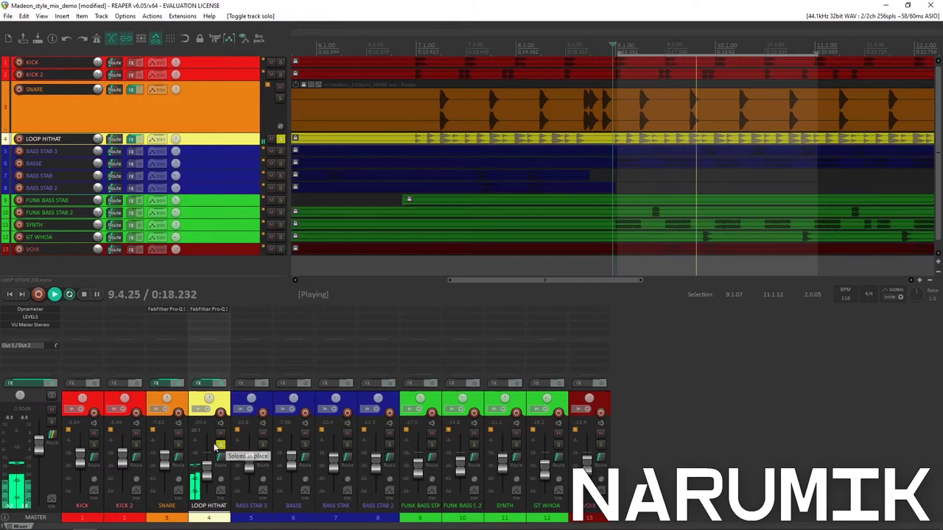
key(space)
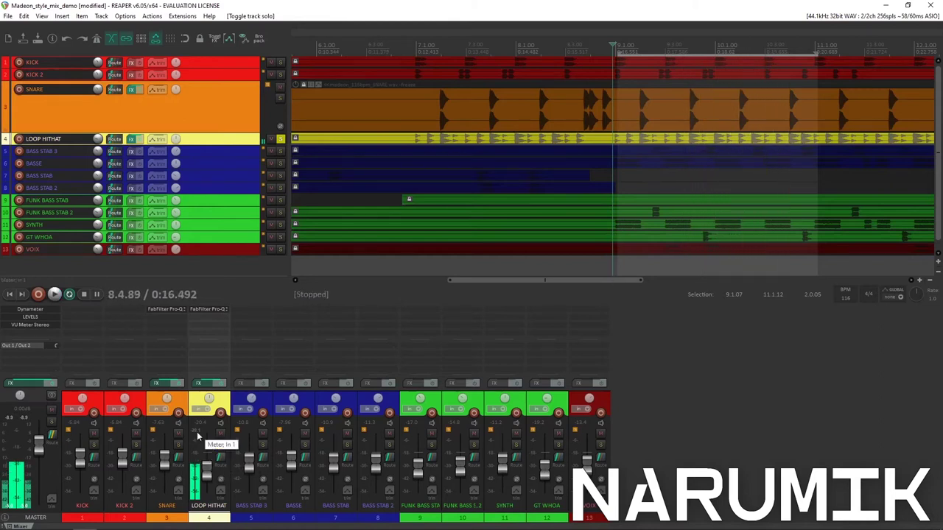
Open the hi-hat's Pro-Q 3, bypass it, play the selection to compare peak levels, and reactivate the EQ
click(213, 312)
click(450, 47)
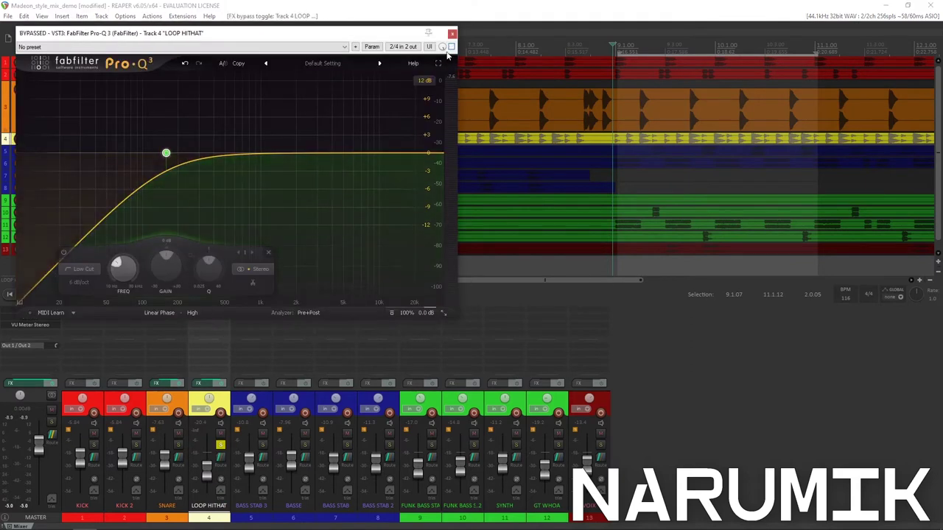
key(space)
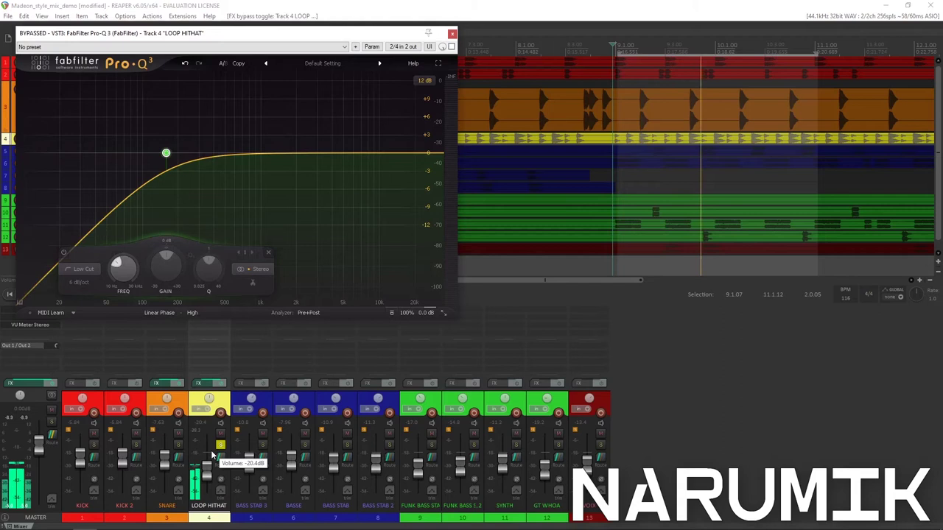
key(space)
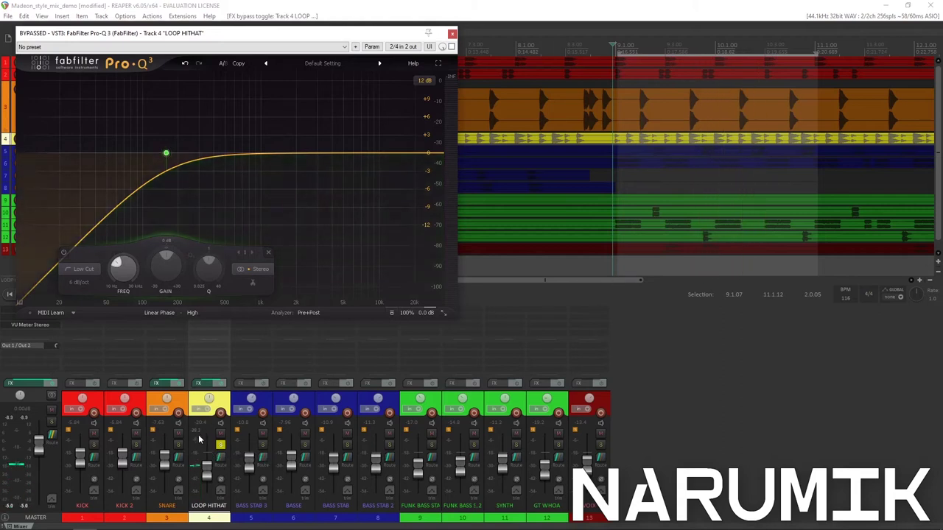
key(space)
click(452, 48)
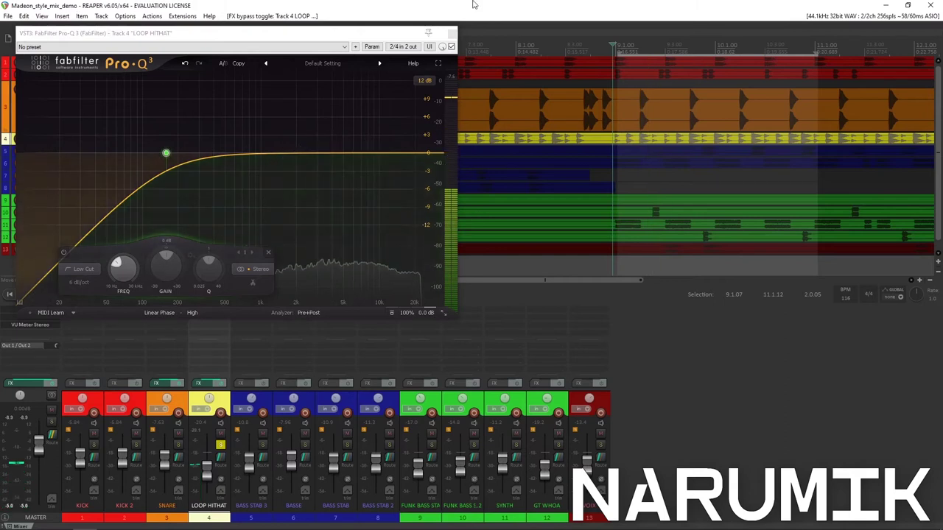
Move the hi-hat's Pro-Q 3 window lower, bring up its Output Level control, and close the window
drag(387, 35, 643, 174)
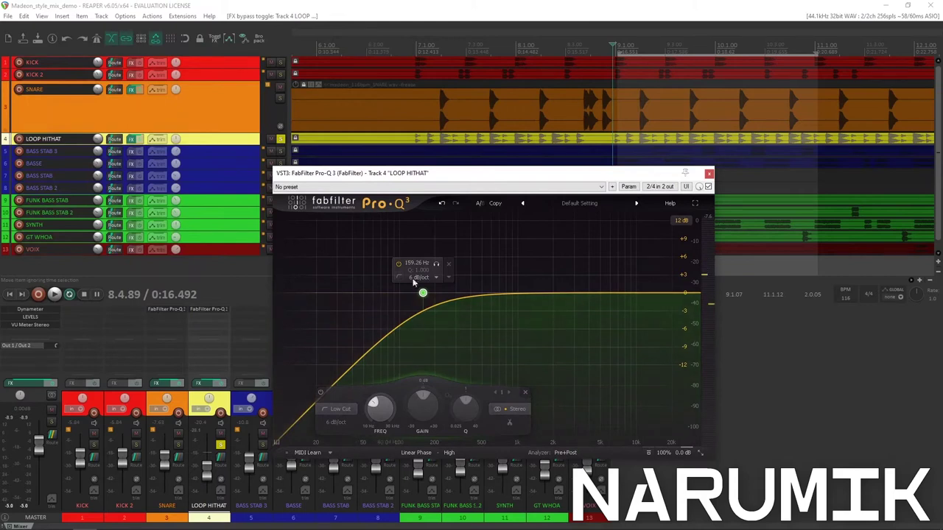
mouse_move(676, 442)
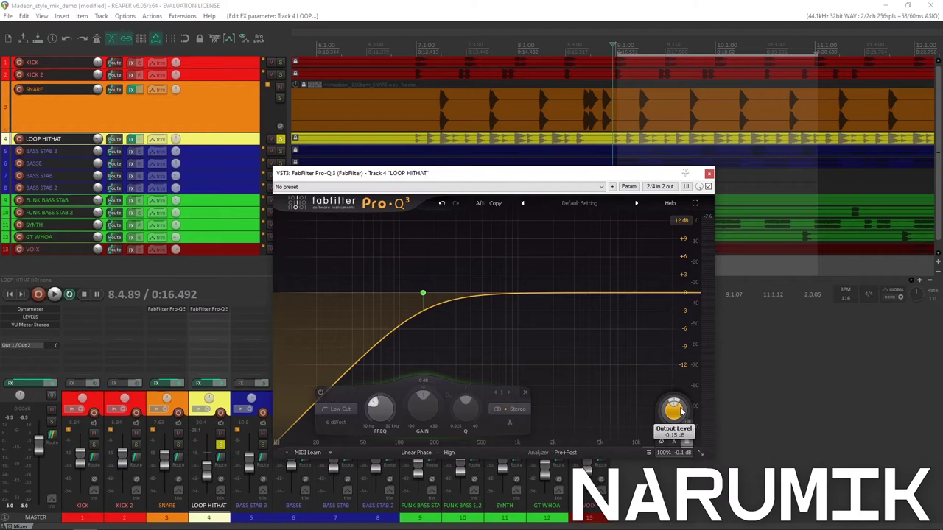
click(708, 174)
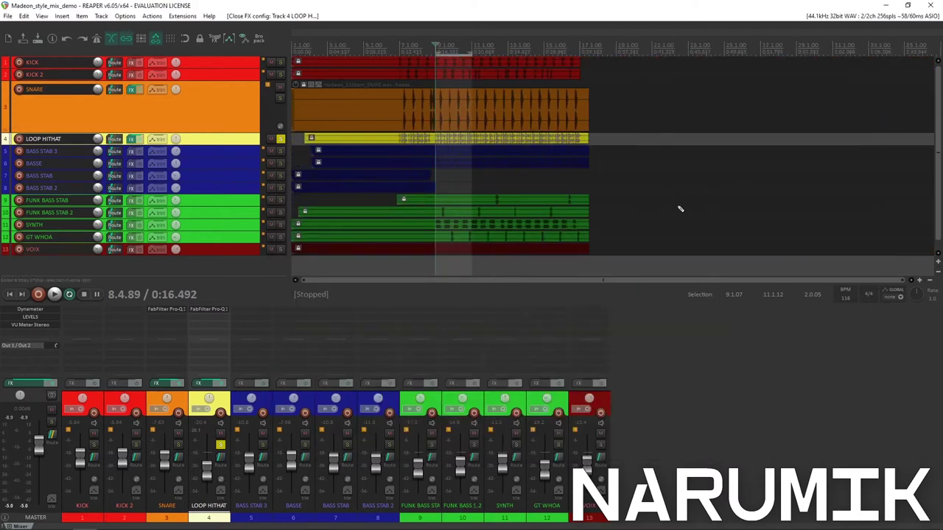
Unsolo all tracks and enlarge the BASS STAB 3 track in the track list
click(280, 99)
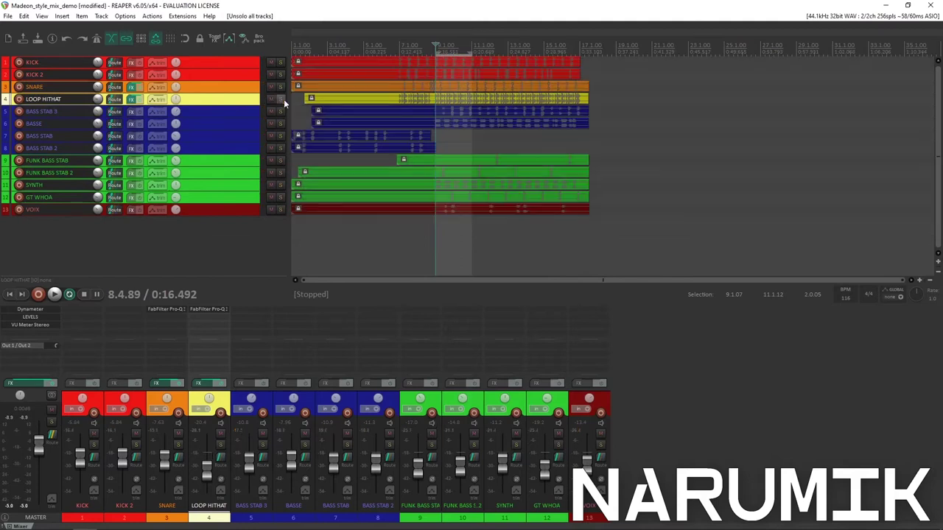
click(241, 119)
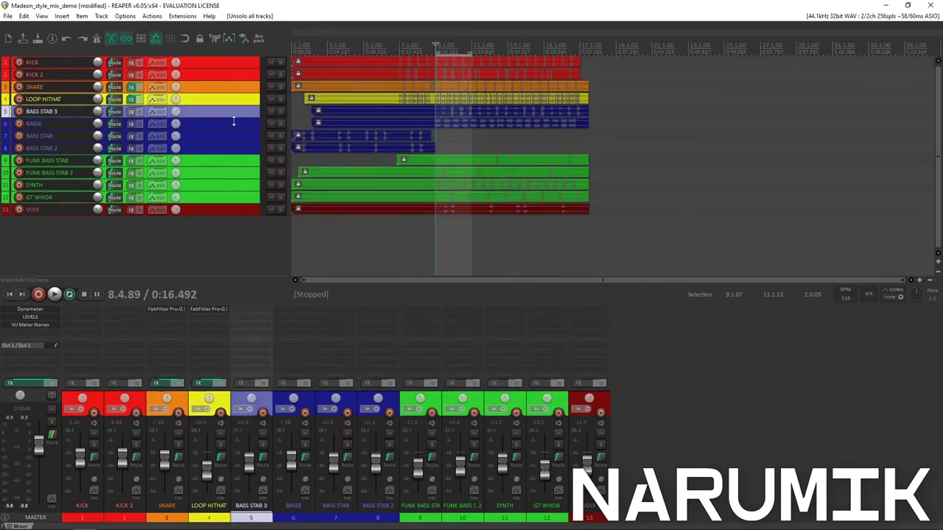
key(`)
Play the full mix around the BASS STAB 3 stabs and set the time selection from 9.2.35 to 10.1.00
scroll(417, 144, up, 3)
click(644, 152)
key(space)
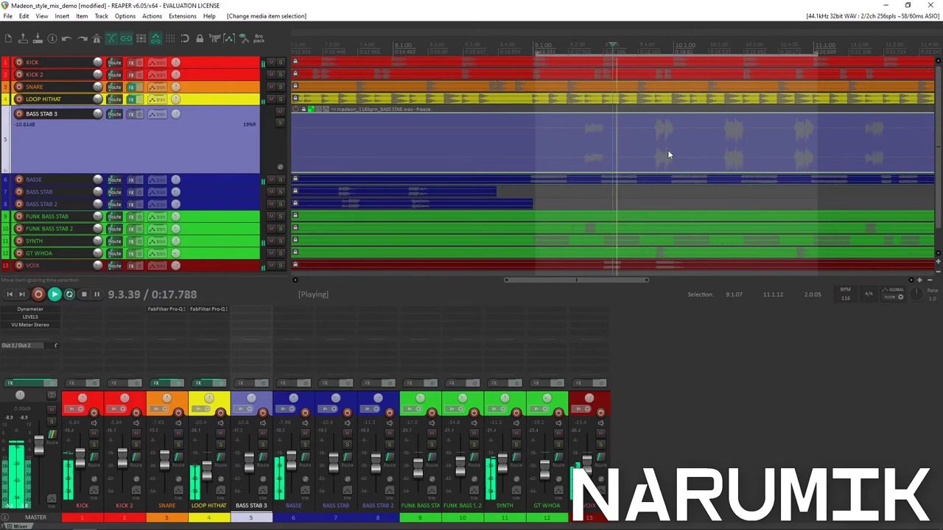
key(space)
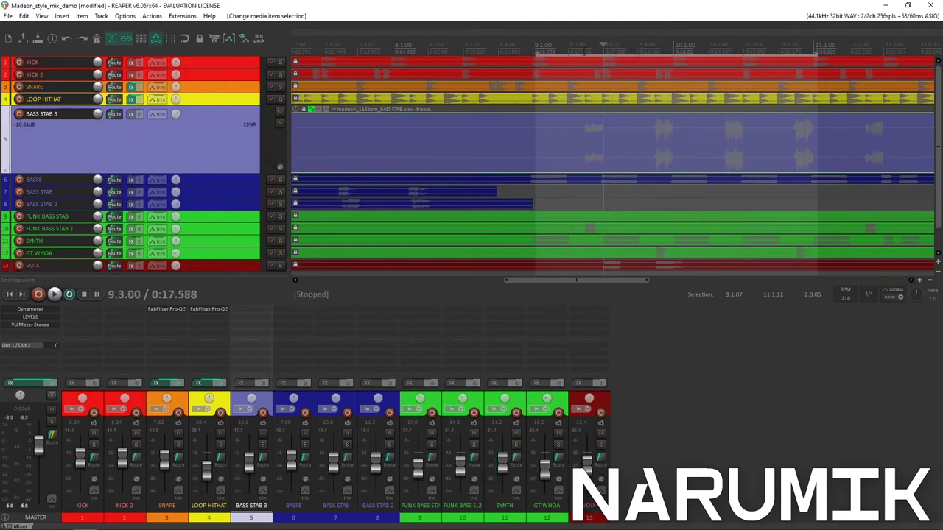
drag(584, 53, 672, 53)
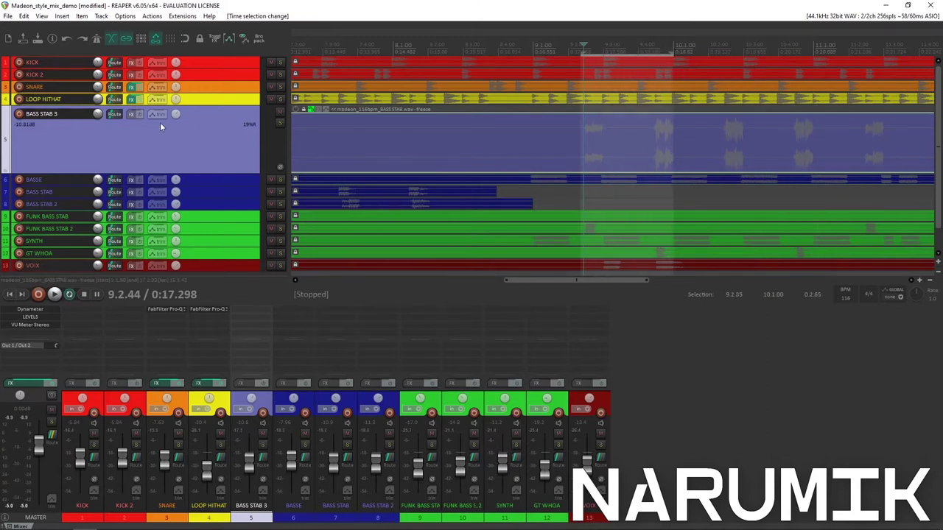
Add FabFilter Pro-Q 3 to BASS STAB 3 and set it to Linear Phase processing at High resolution
click(132, 114)
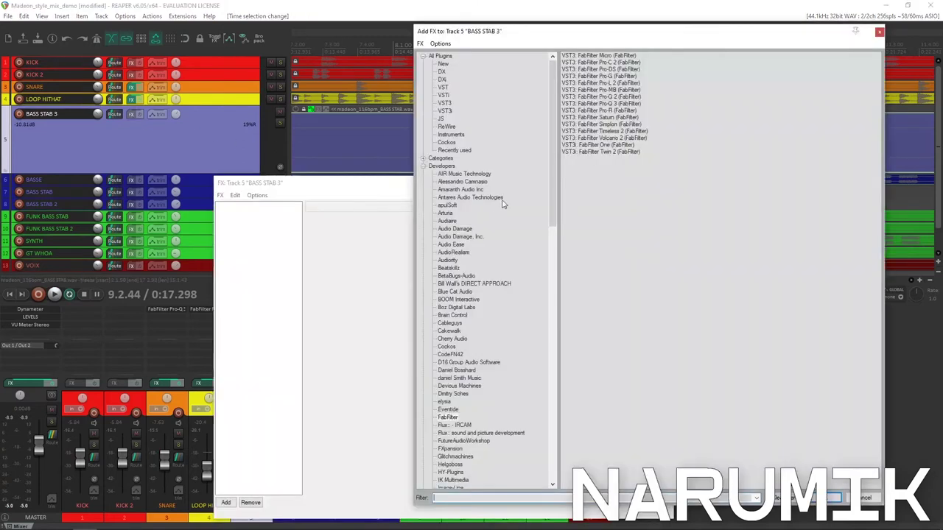
double_click(614, 104)
click(464, 485)
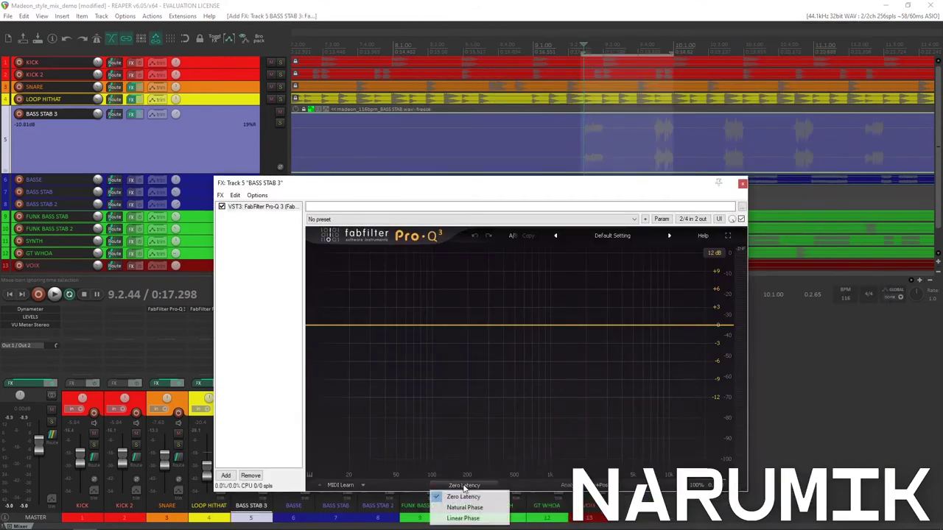
click(464, 518)
click(481, 485)
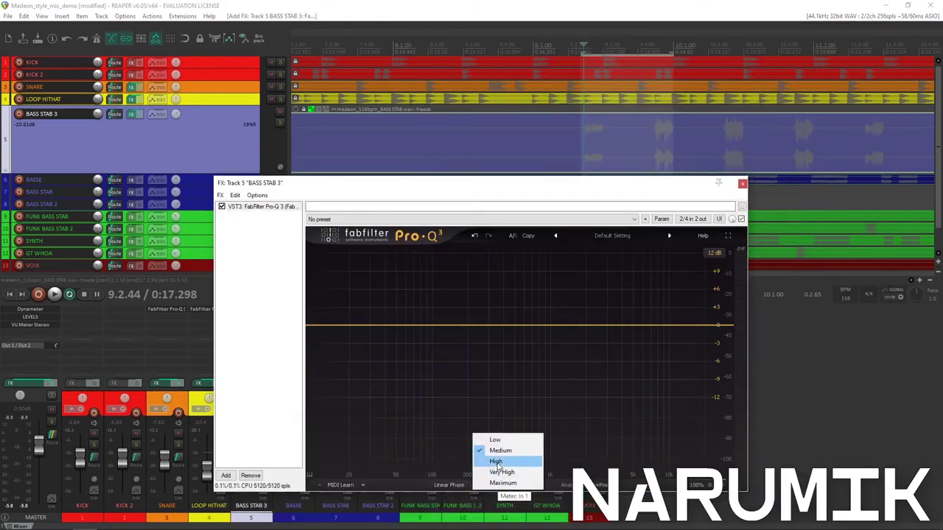
click(492, 461)
Loop the selection and add a 12 dB/oct Low Cut band at 143.52 Hz to BASS STAB 3's Pro-Q 3
click(506, 5)
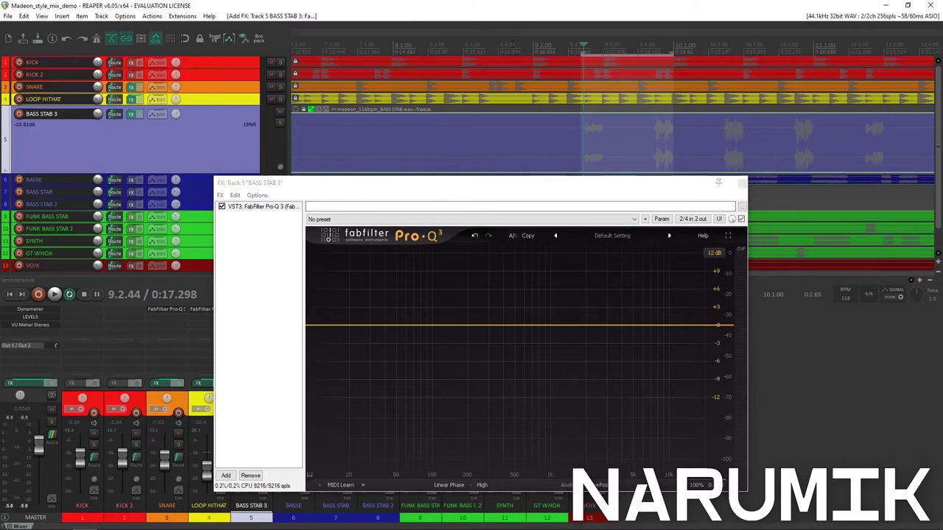
scroll(630, 126, left, 1)
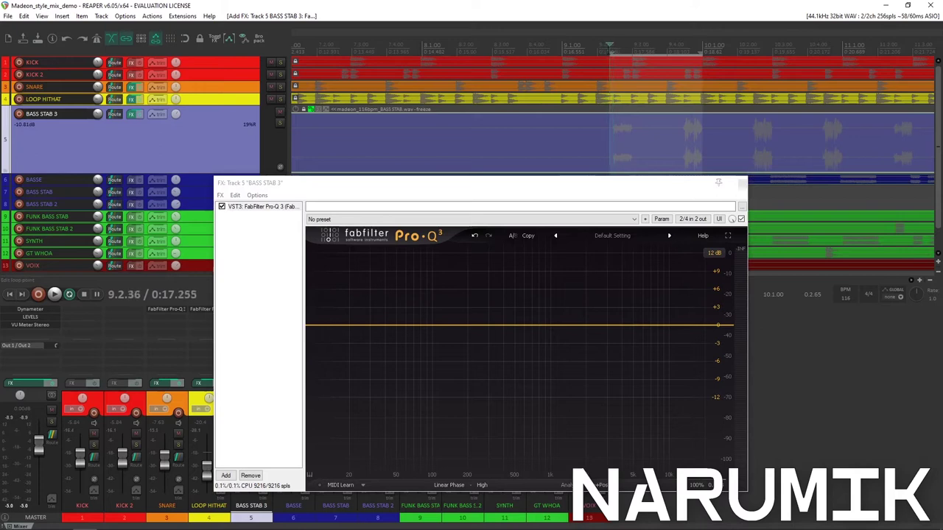
key(space)
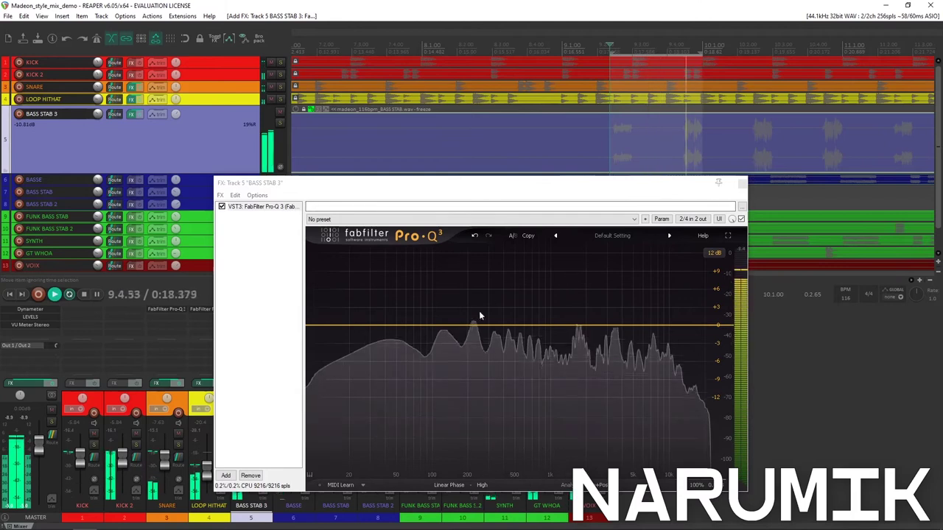
click(411, 326)
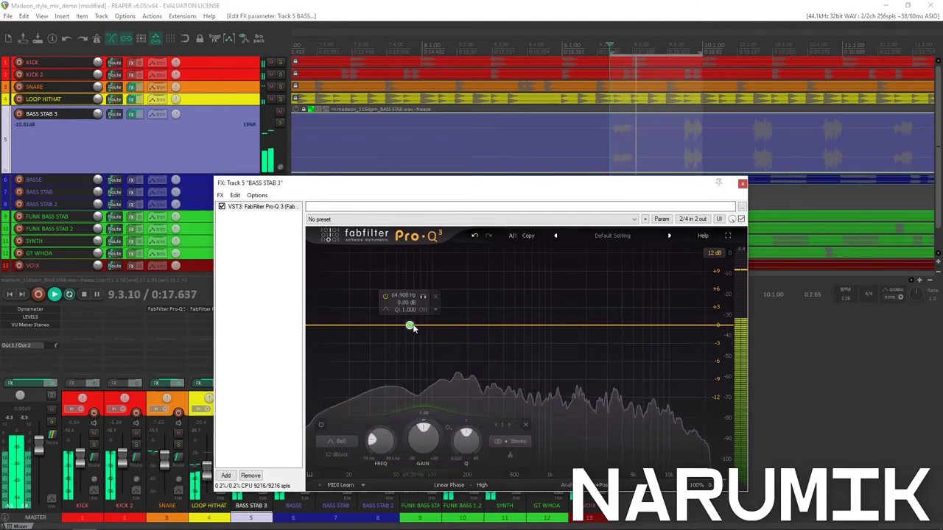
right_click(409, 326)
mouse_move(454, 371)
click(519, 390)
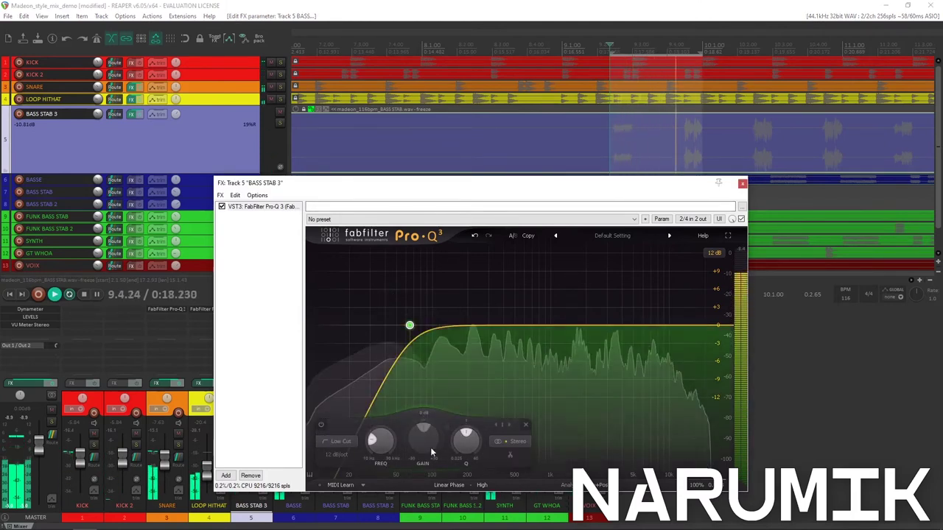
drag(379, 442, 405, 458)
mouse_move(450, 323)
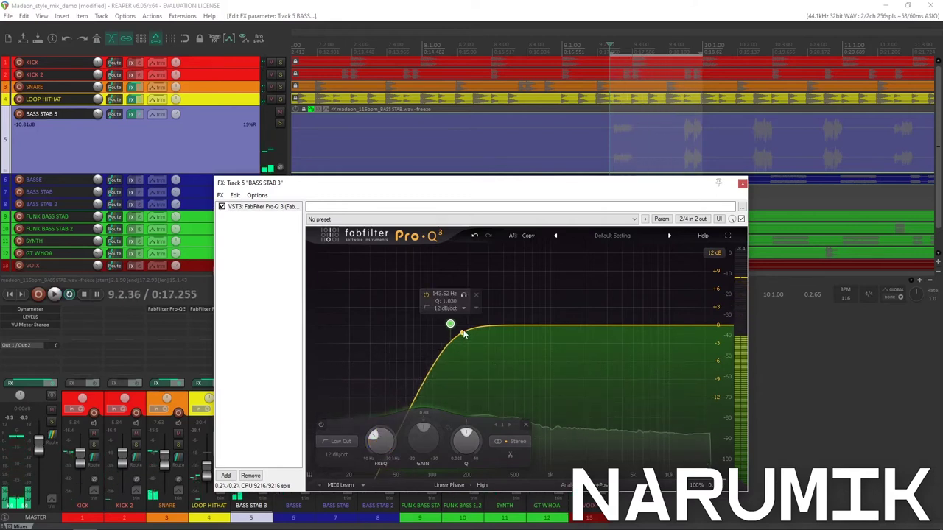
Look through the Low Cut band's slope options without choosing one, and shift the BASS STAB 3 effects window slightly
click(363, 455)
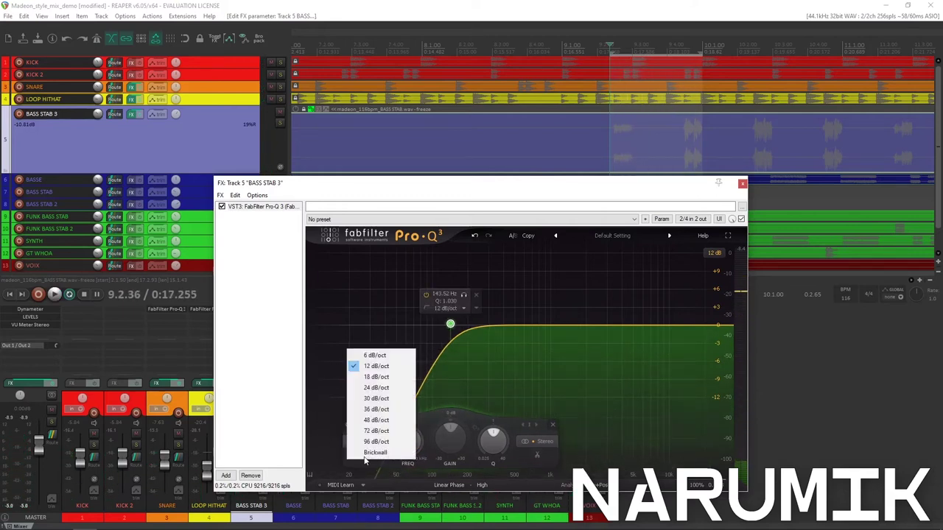
click(480, 188)
click(444, 4)
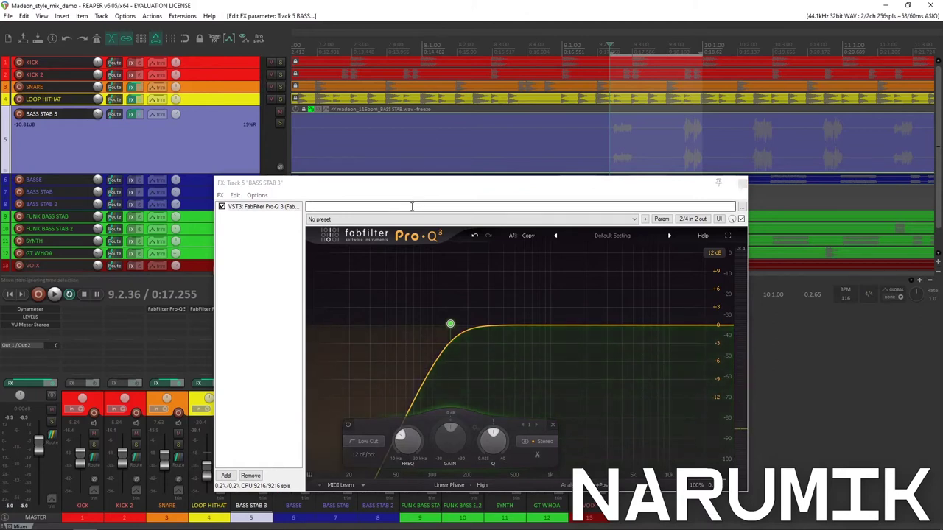
drag(429, 183, 455, 174)
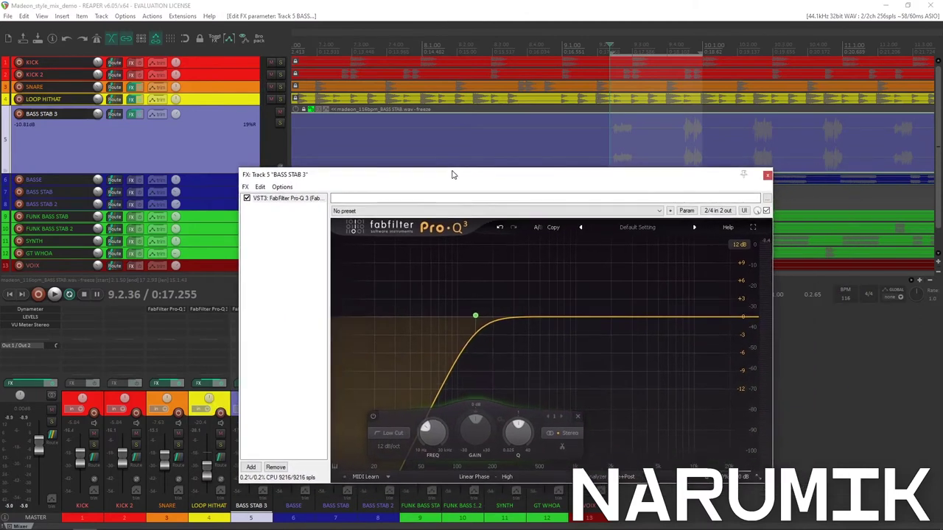
mouse_move(493, 303)
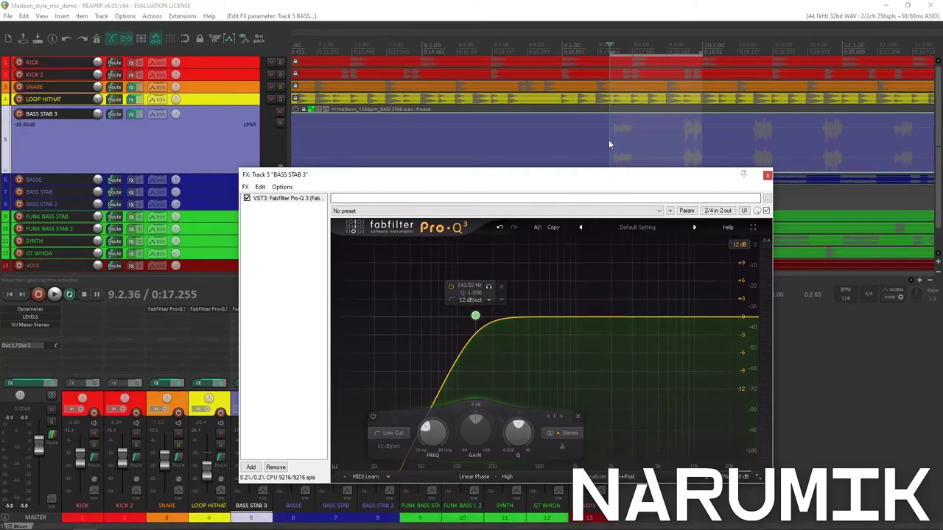
click(489, 4)
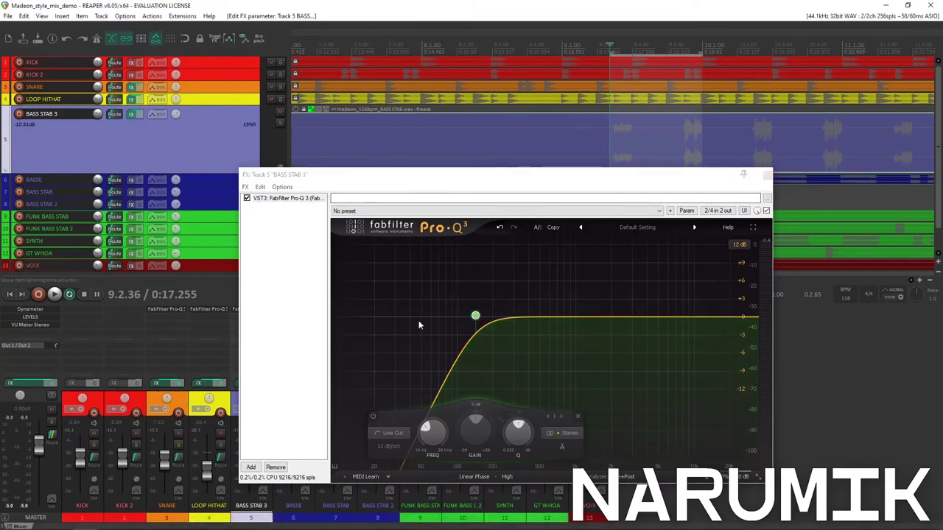
Try an 18 dB/oct slope on the BASS STAB 3 Low Cut band and restore it to 12 dB/oct
click(380, 448)
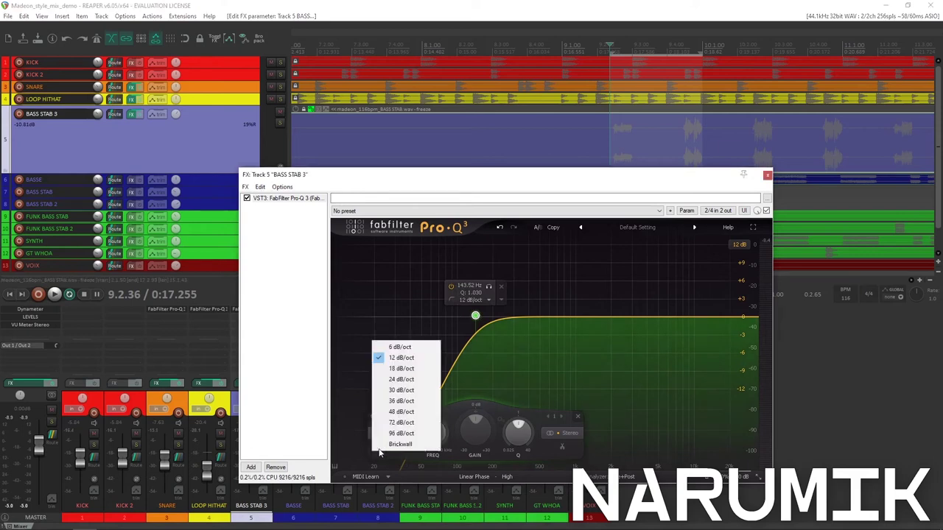
click(423, 369)
click(472, 300)
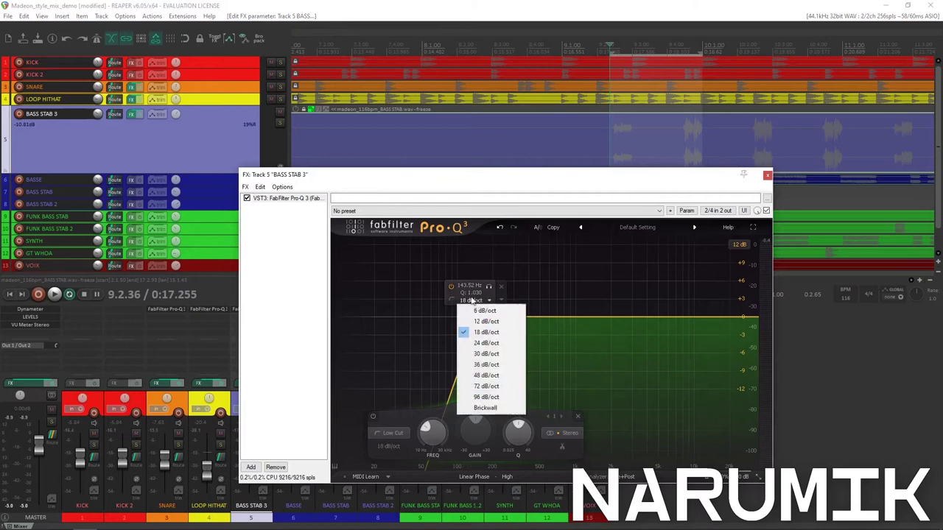
click(484, 322)
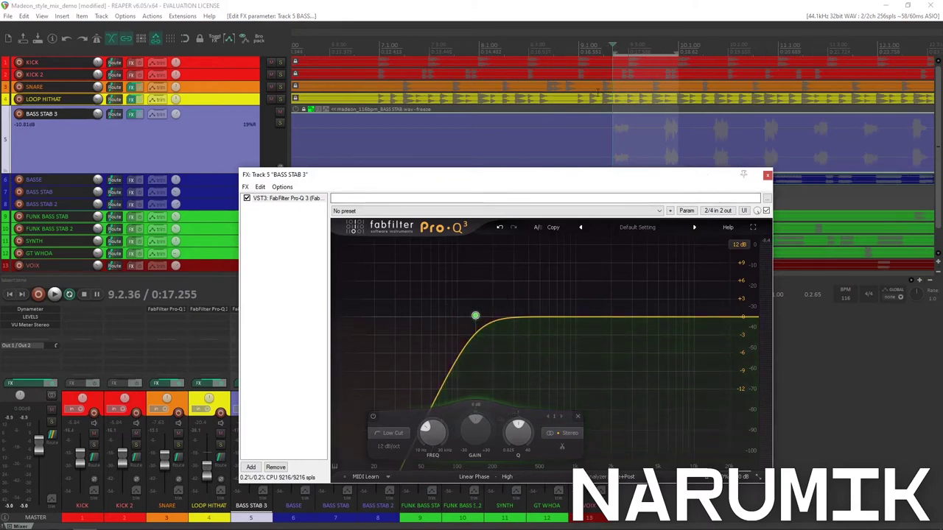
Place the edit cursor at 9.2.44 on the BASS STAB 3 item and zoom in on the first stab's waveform
click(579, 108)
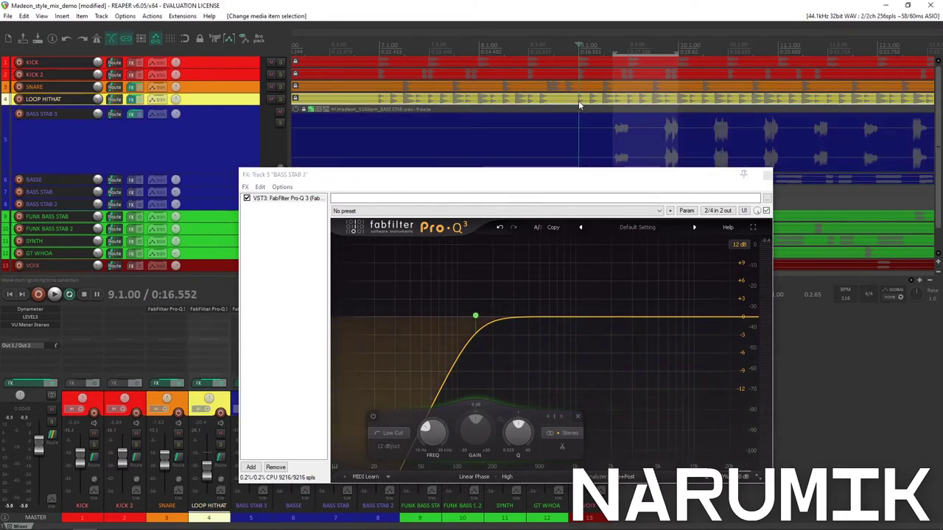
click(615, 128)
scroll(614, 129, up, 8)
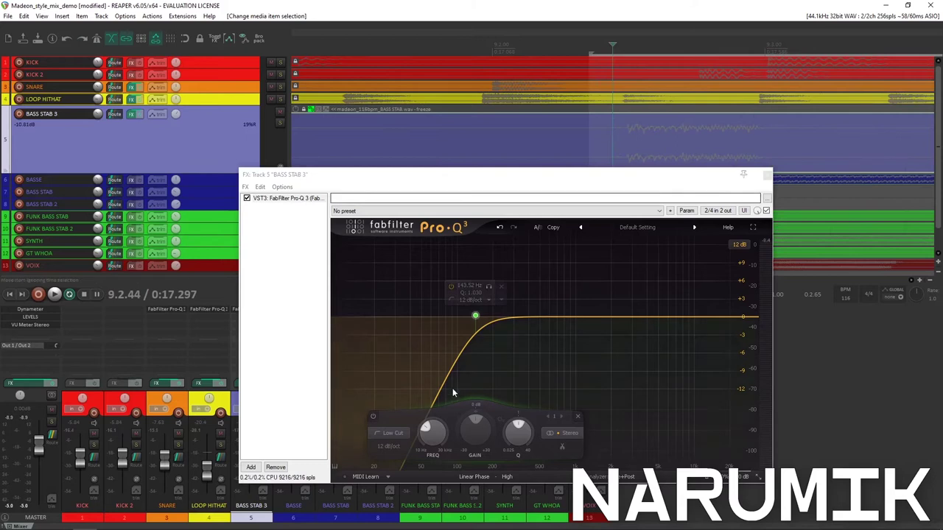
Play the looped section to hear BASS STAB 3 with its 12 dB/oct Low Cut in the full mix
scroll(569, 87, down, 2)
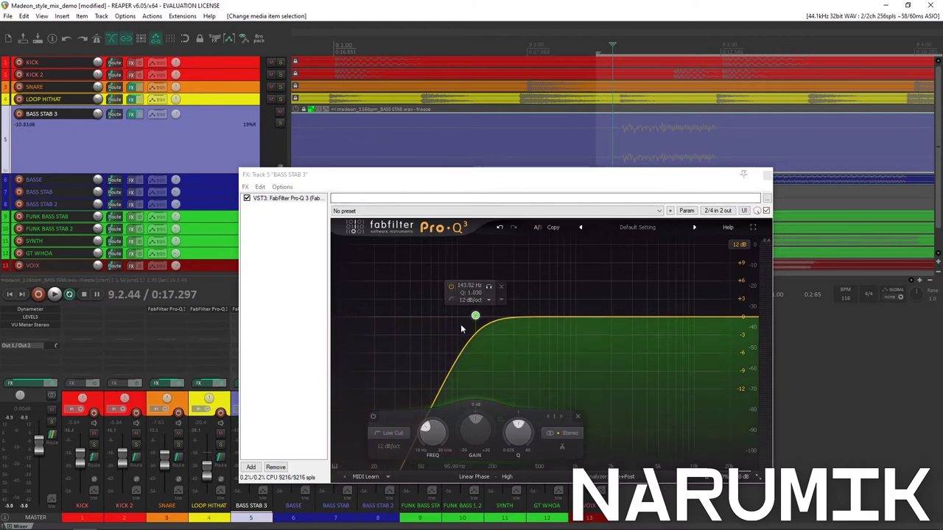
key(space)
key(space)
key(space)
key(space)
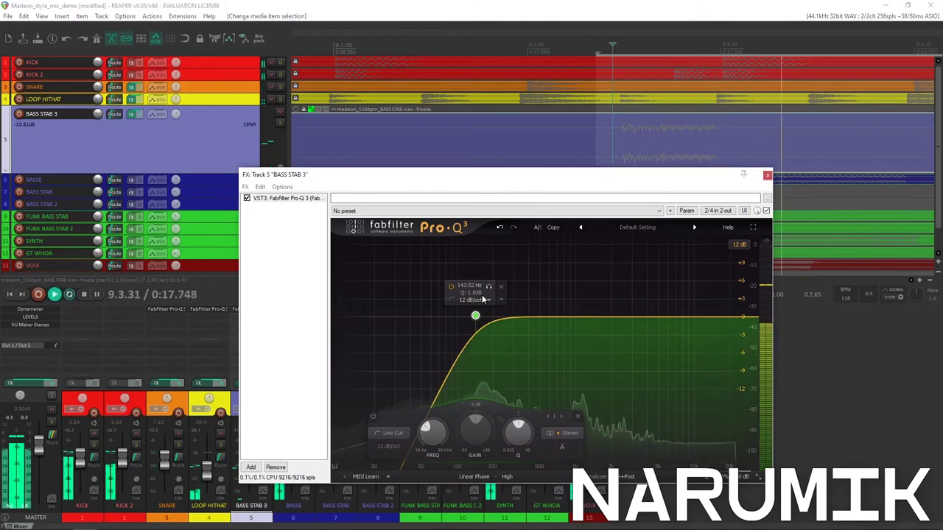
Try steeper Low Cut slopes on BASS STAB 3, including 18 dB/oct, during playback and restore 12 dB/oct
click(487, 299)
click(486, 330)
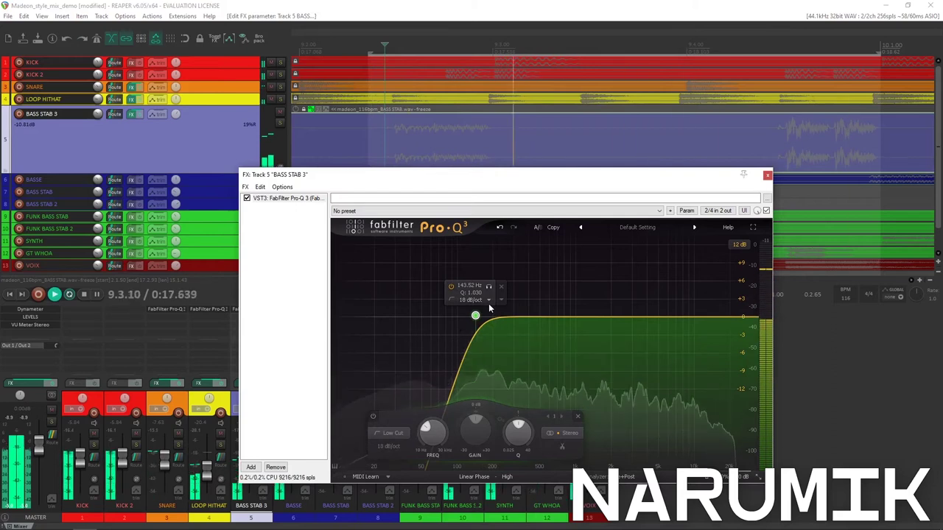
click(486, 298)
click(486, 337)
click(487, 300)
click(483, 322)
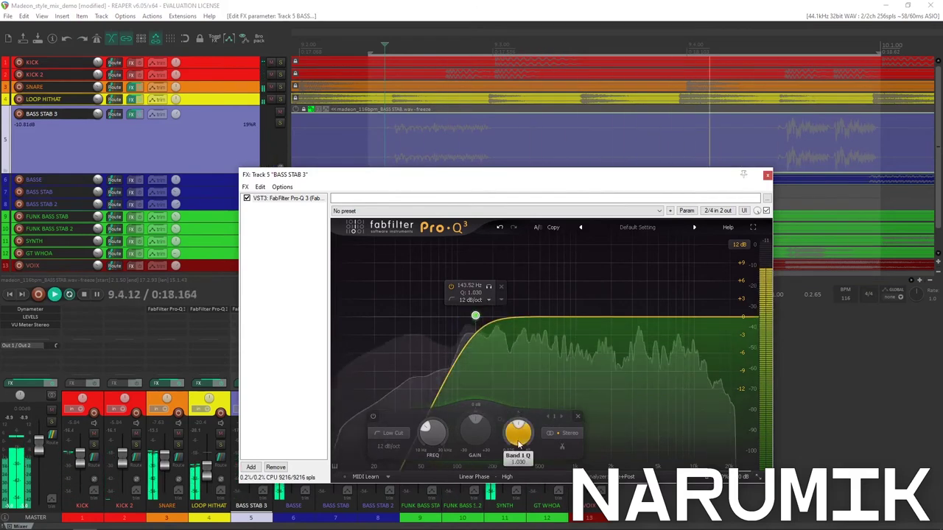
Set the Q of BASS STAB 3's Low Cut band to 1.105
mouse_move(520, 440)
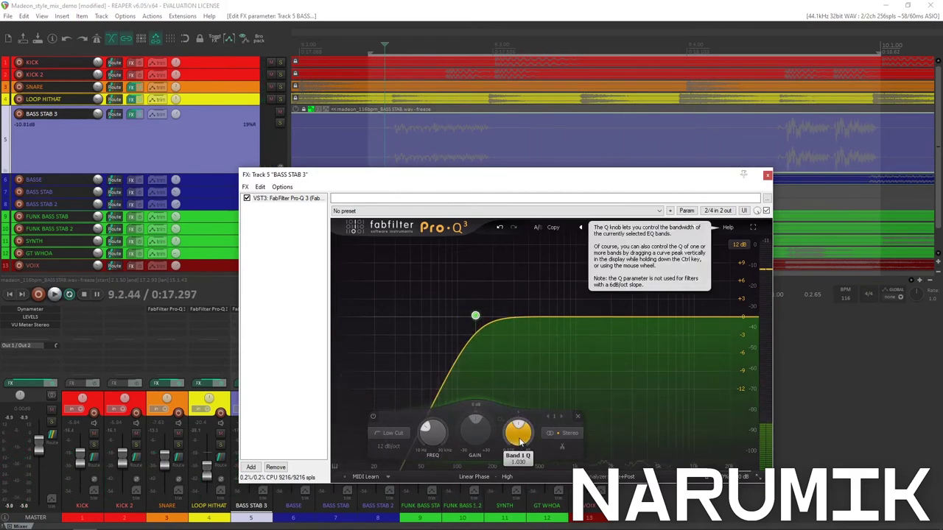
drag(521, 439, 528, 438)
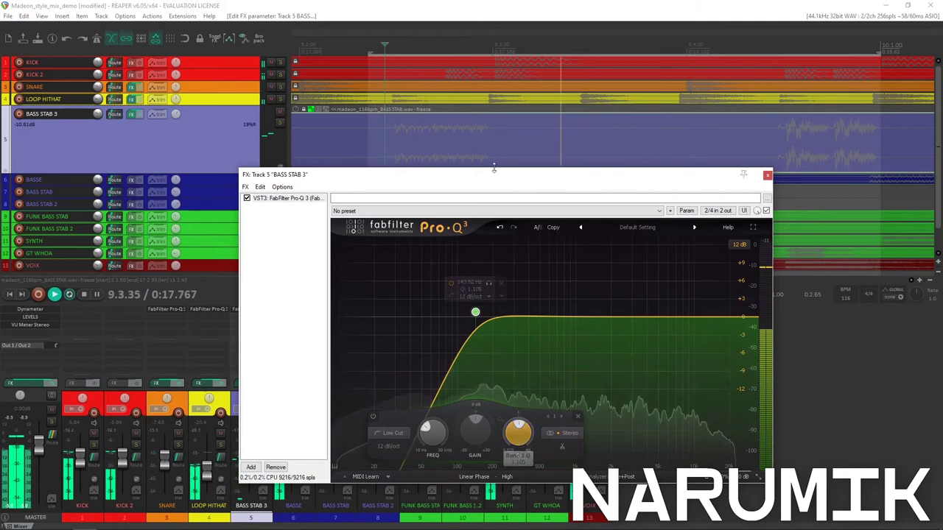
click(406, 5)
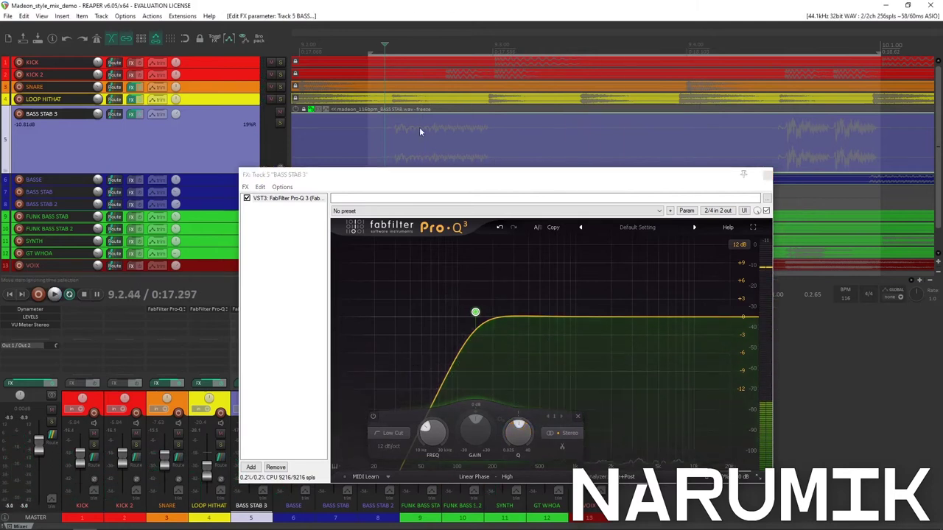
Solo BASS STAB 3 and play it through the EQ, with the effects window moved clear of the mixer meters
scroll(445, 130, down, 2)
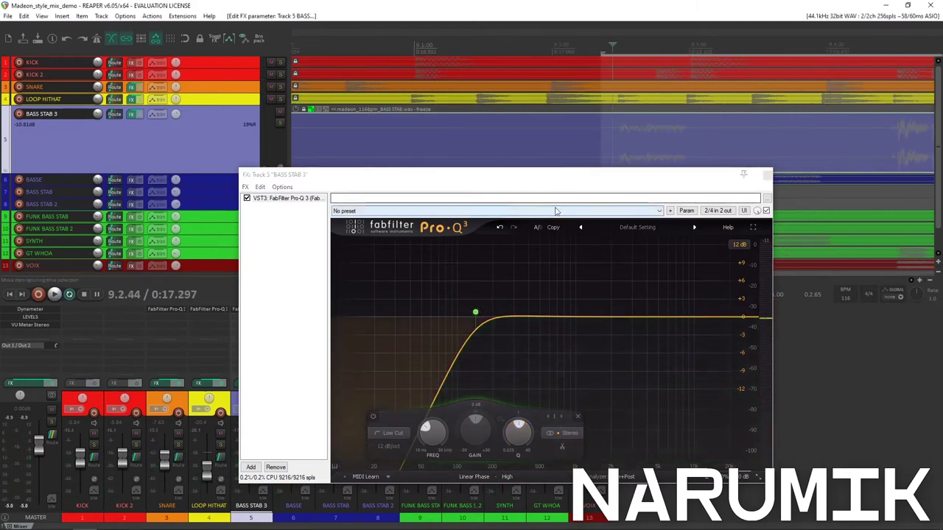
click(279, 123)
click(610, 133)
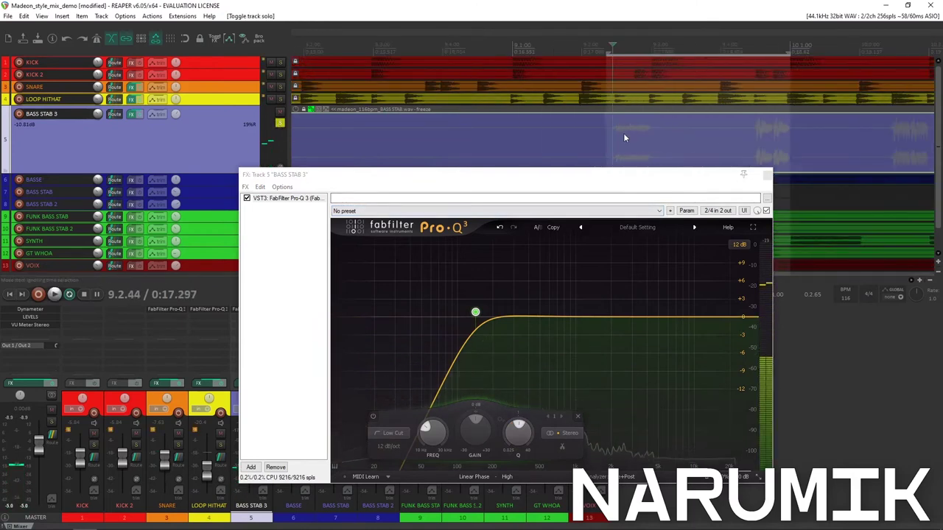
drag(612, 177, 738, 64)
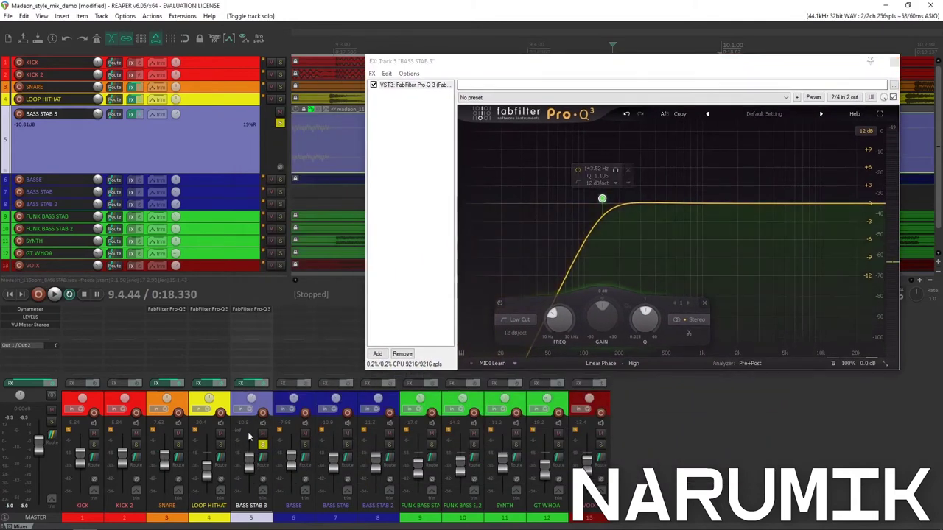
key(space)
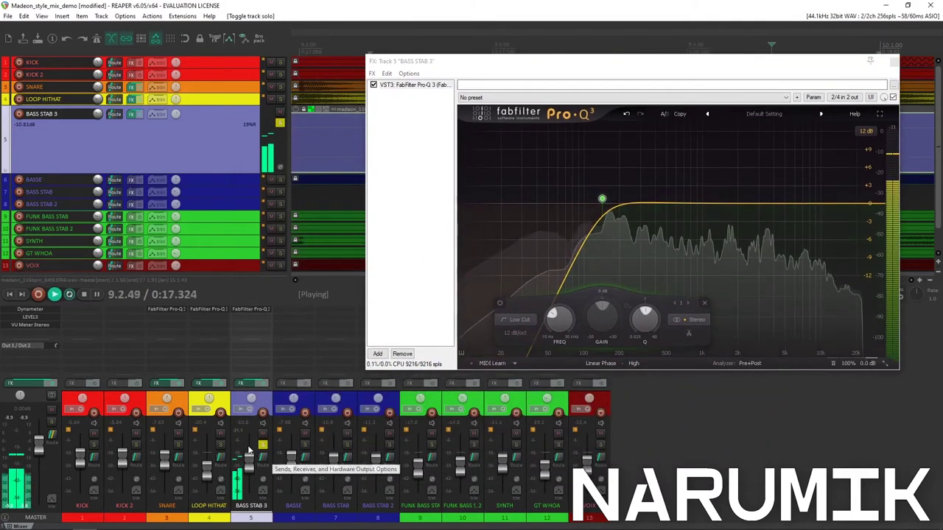
key(space)
Bypass Pro-Q 3 on BASS STAB 3 and play the soloed track to check its level without EQ
click(892, 97)
key(space)
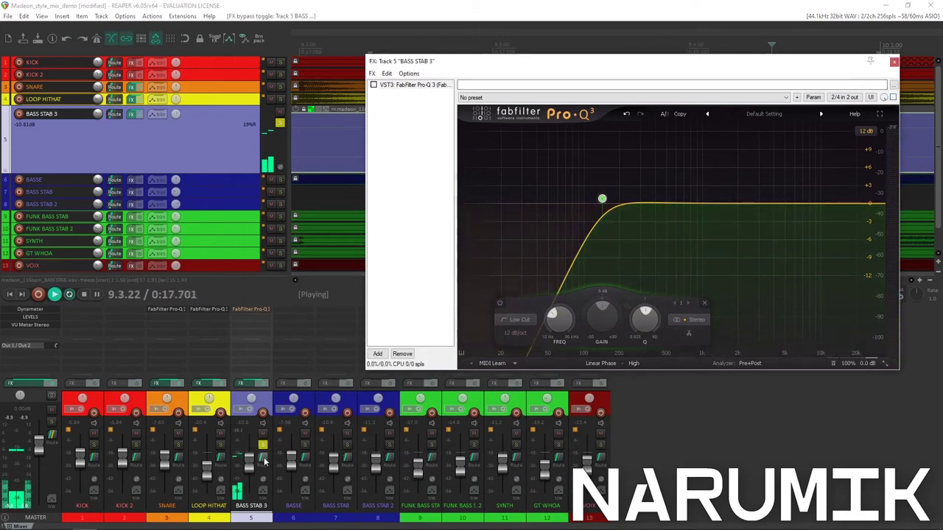
key(space)
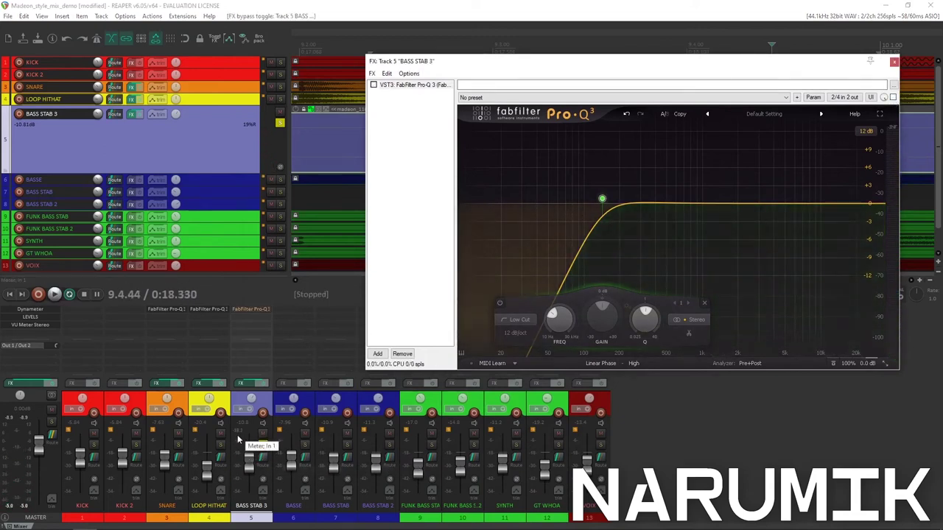
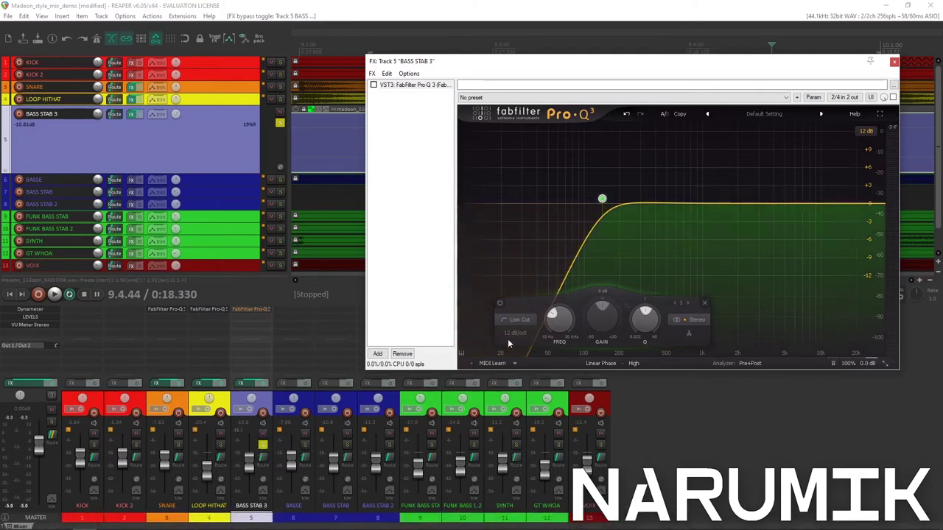
Set Pro-Q 3's output level to +2.9 dB on BASS STAB 3, and re-enable the plugin to compare the soloed level
mouse_move(863, 363)
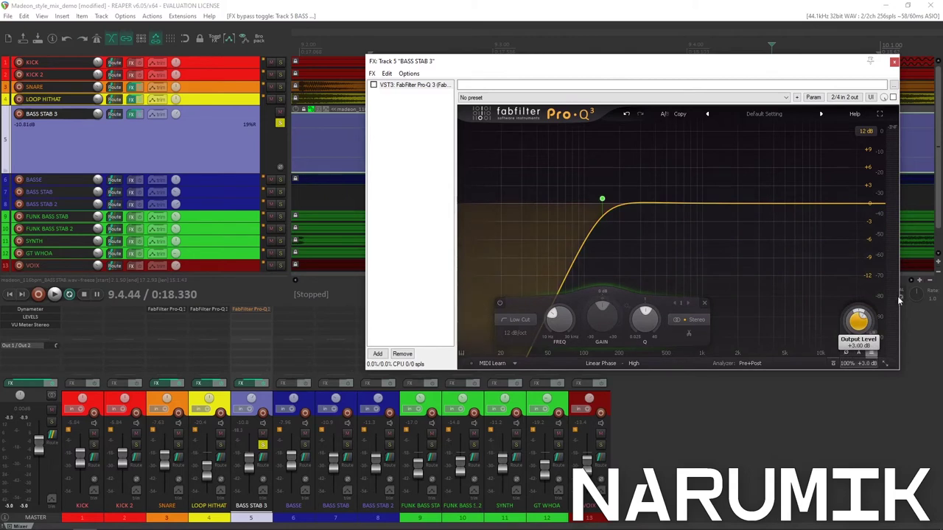
drag(892, 298, 899, 299)
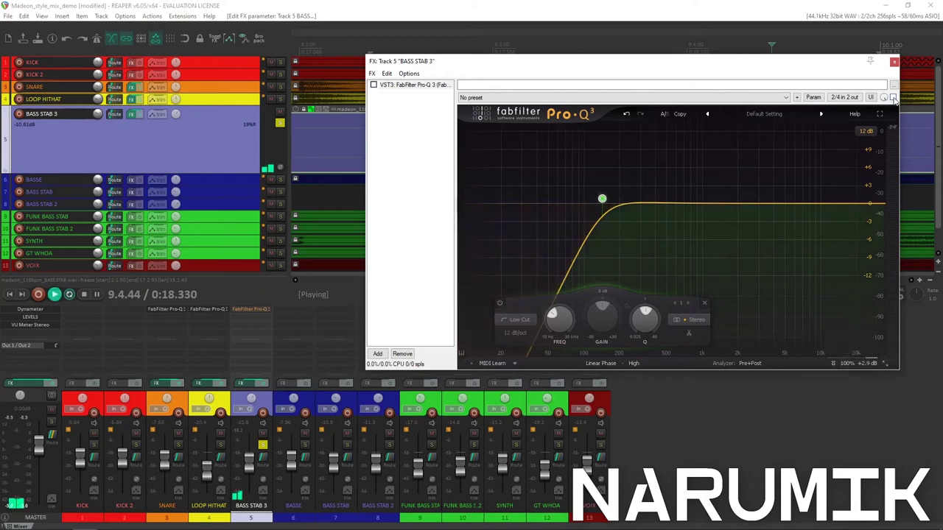
click(892, 97)
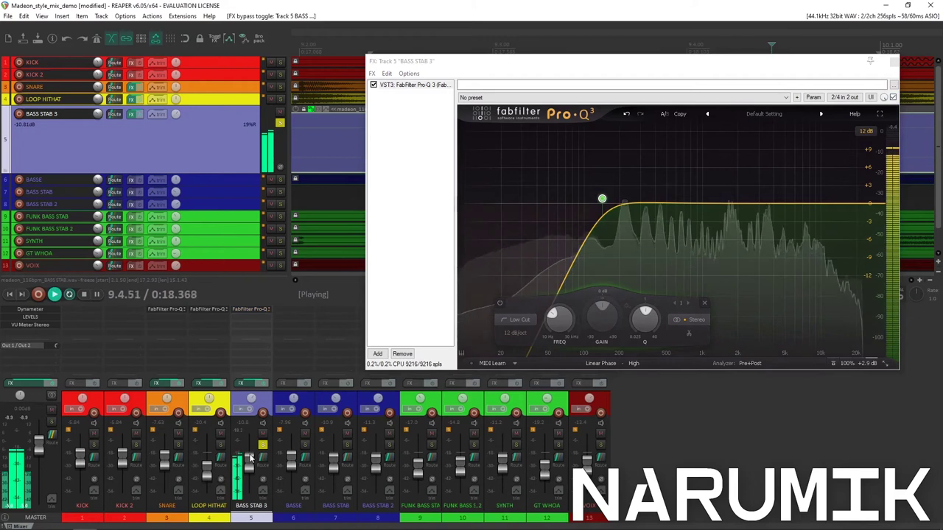
key(space)
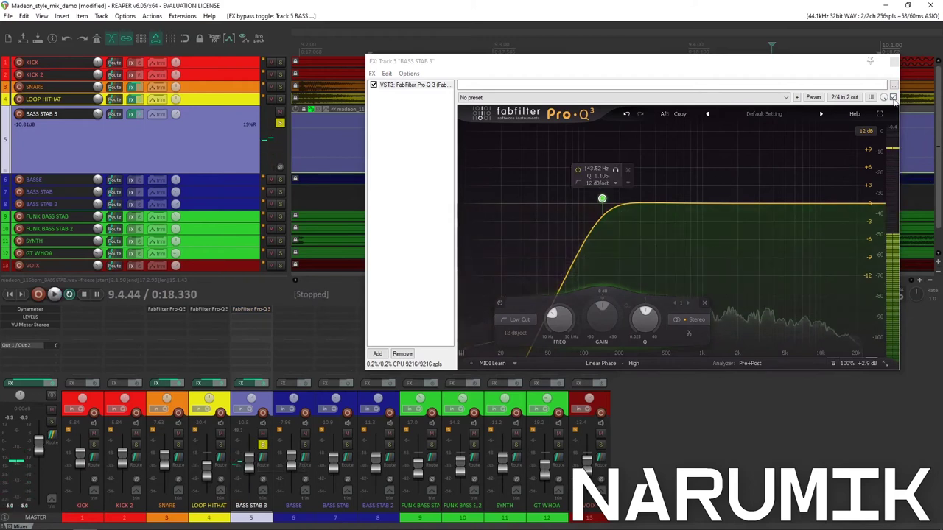
click(893, 98)
key(space)
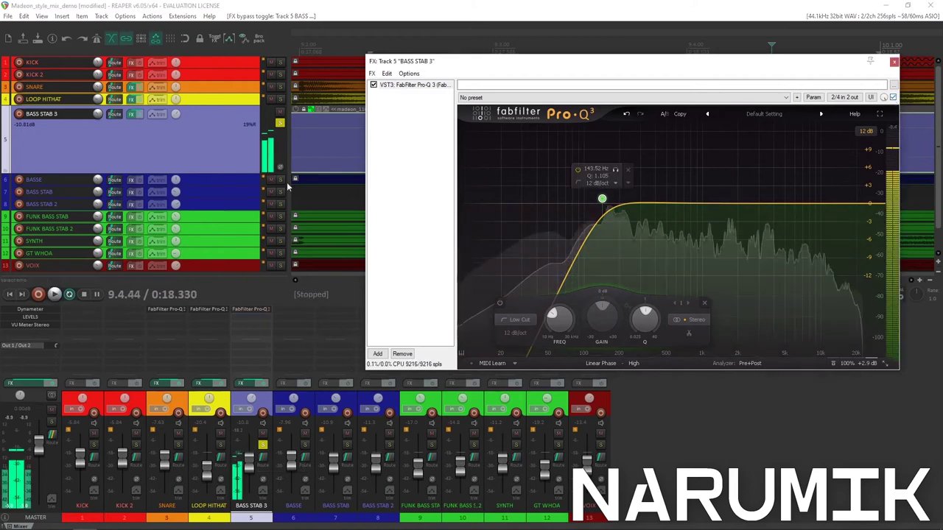
Unsolo BASS STAB 3 and play the full mix, with the effects window moved below the track's waveform
click(279, 123)
scroll(334, 81, down, 2)
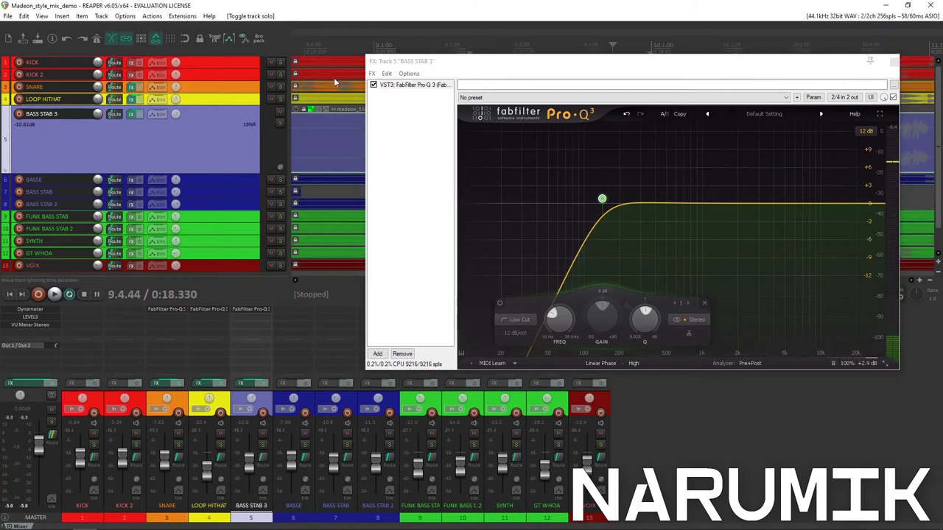
drag(394, 66, 322, 216)
key(space)
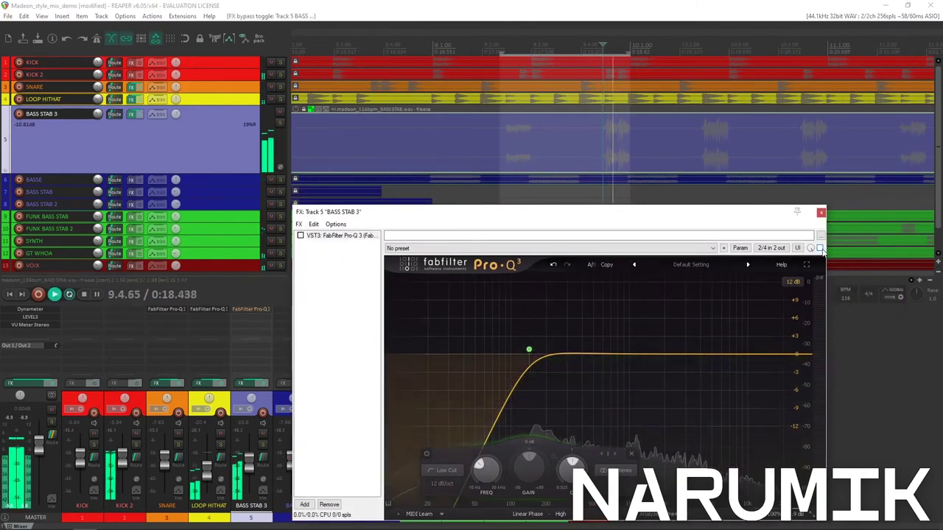
Compare BASS STAB 3 in the full mix with Pro-Q 3 enabled and bypassed, playing from different points in the selection
click(820, 248)
click(603, 140)
key(space)
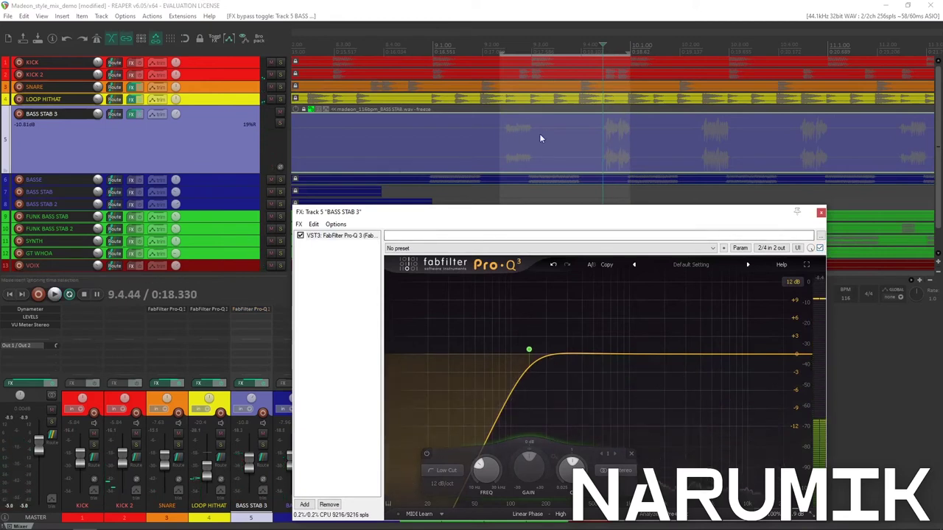
click(575, 126)
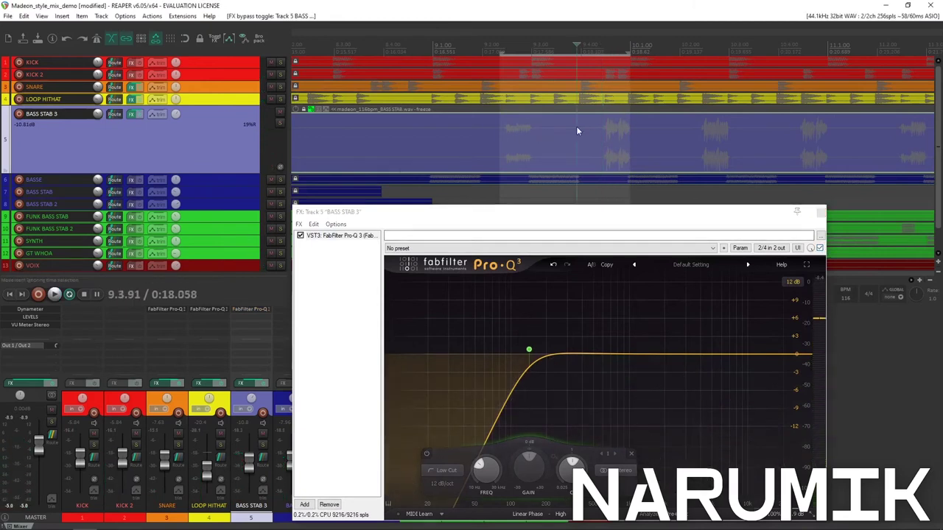
click(819, 249)
key(space)
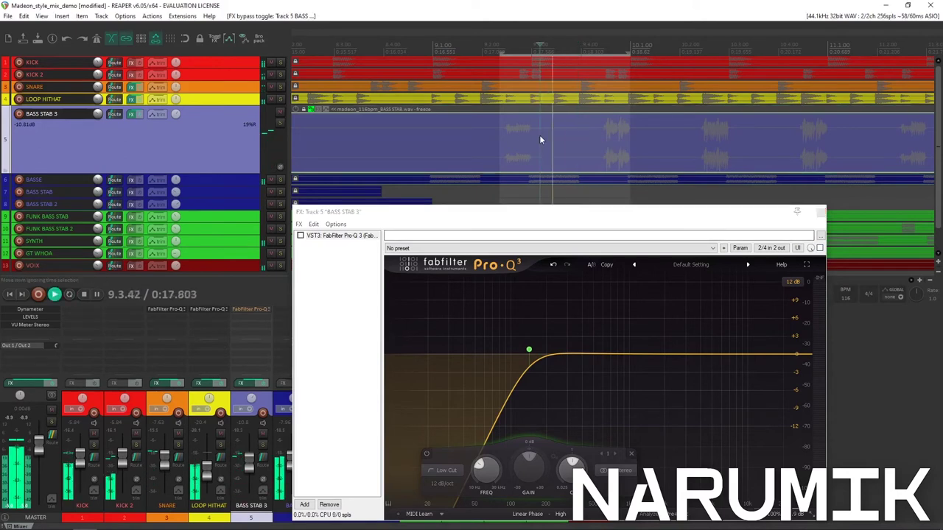
click(820, 249)
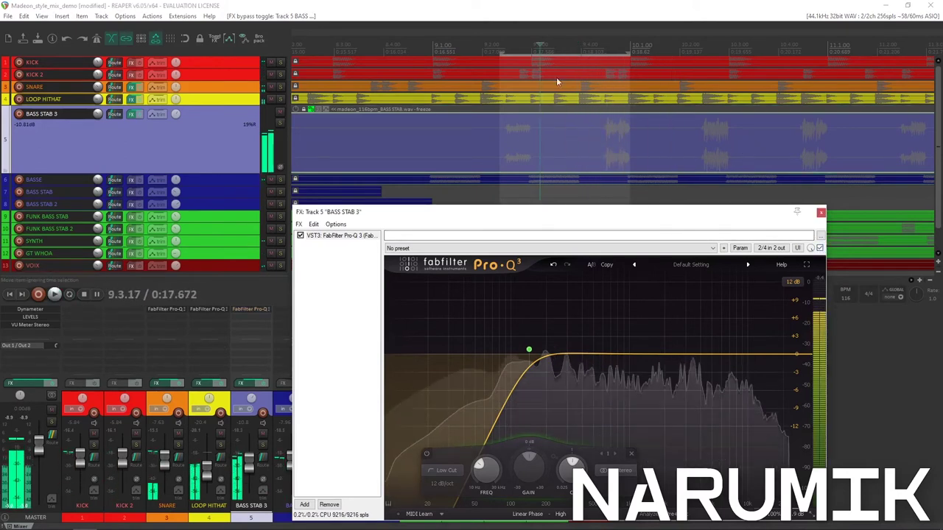
Close the BASS STAB 3 effects window, and select the BASSE track and enlarge its height
click(392, 4)
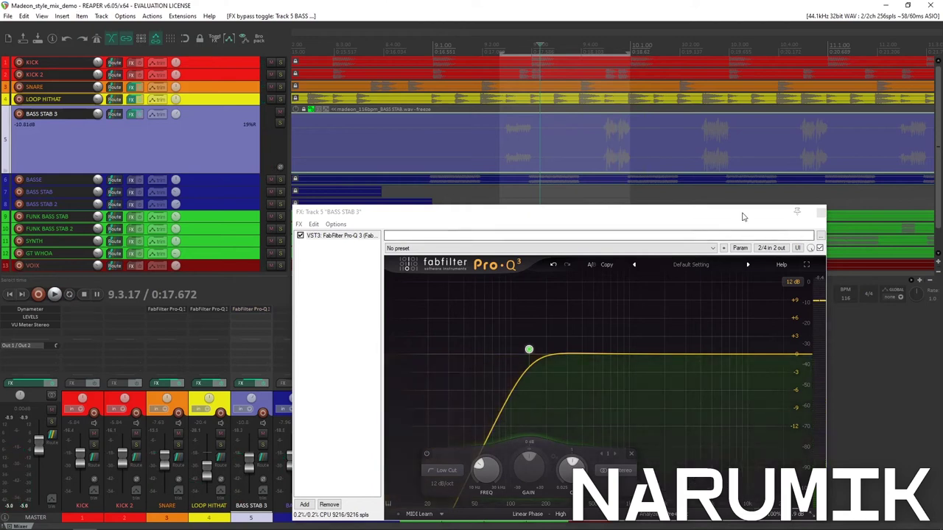
drag(651, 212, 654, 130)
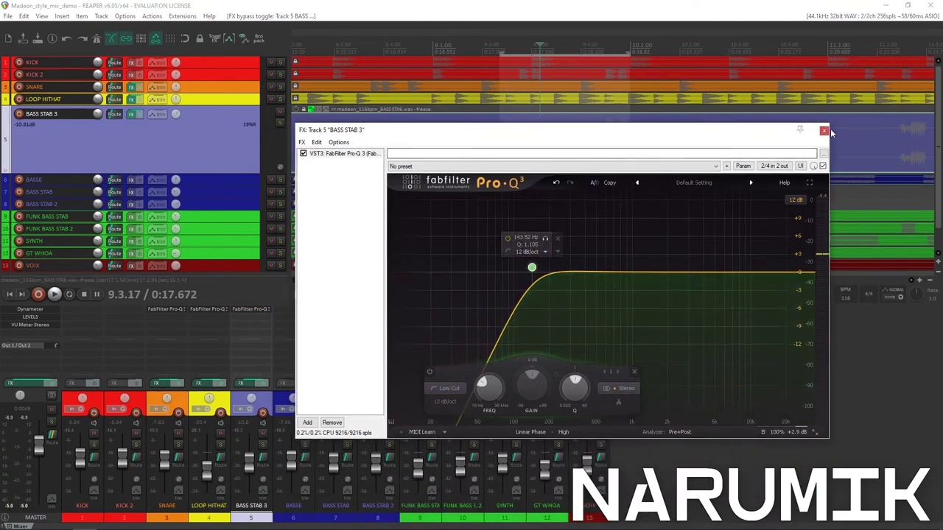
click(824, 131)
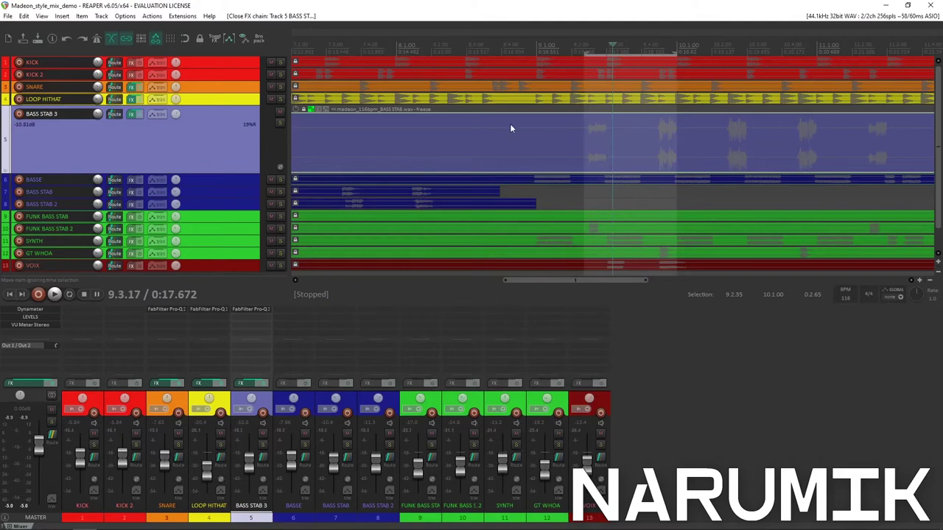
scroll(508, 127, down, 4)
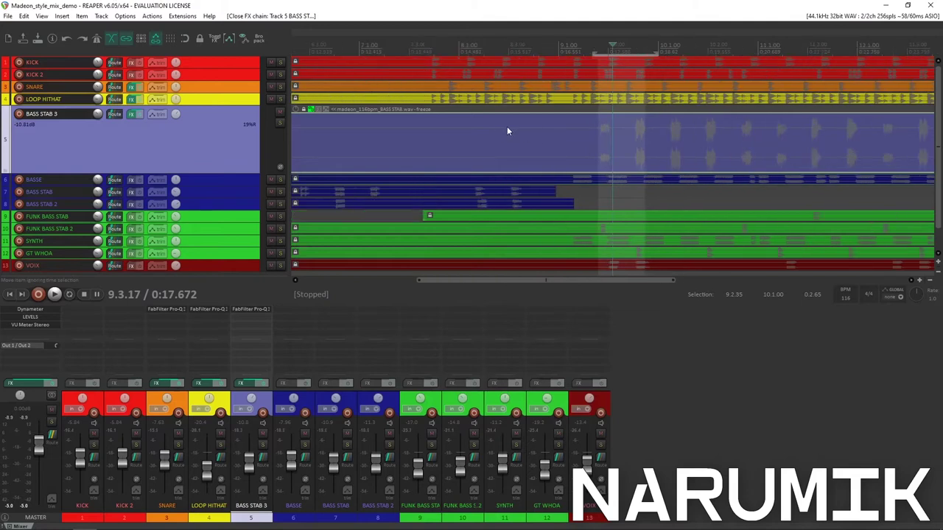
click(227, 183)
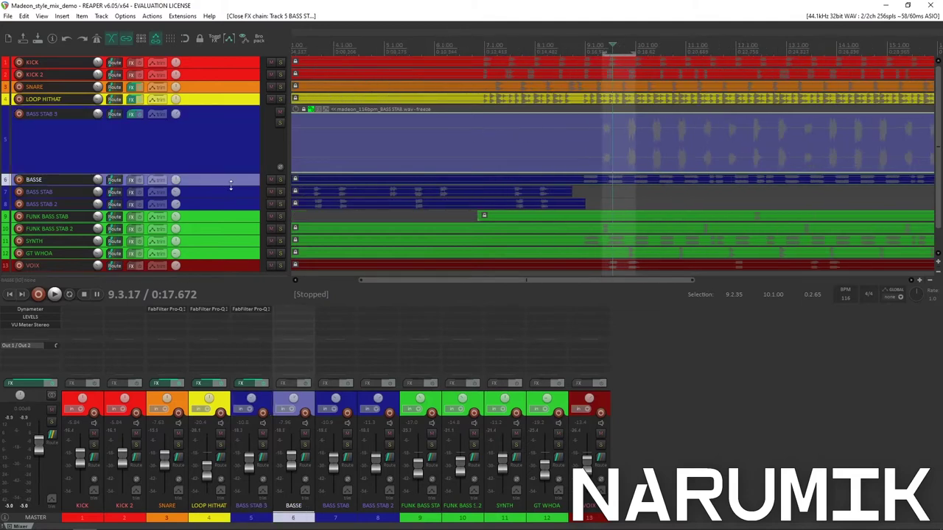
drag(230, 185, 227, 219)
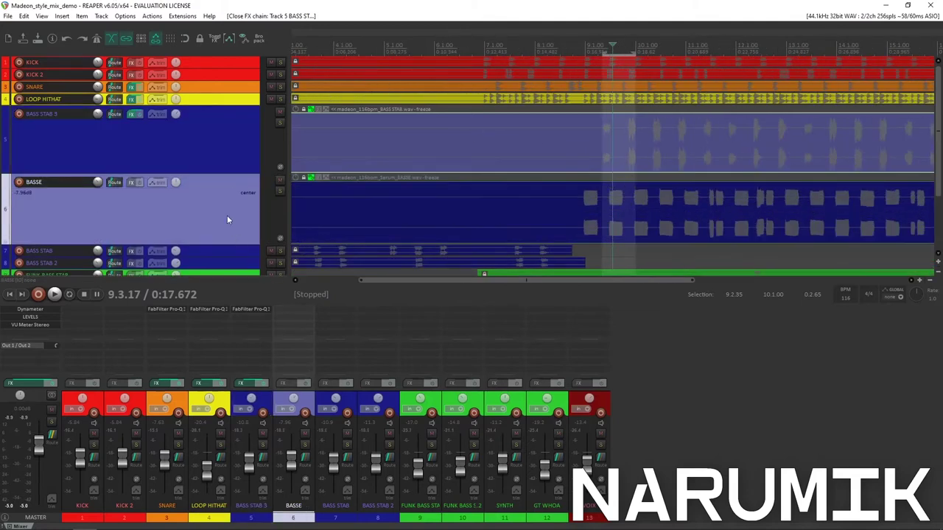
Insert FabFilter Pro-Q 3 on BASSE in Linear Phase mode at High resolution, and move its window below the waveforms
click(130, 183)
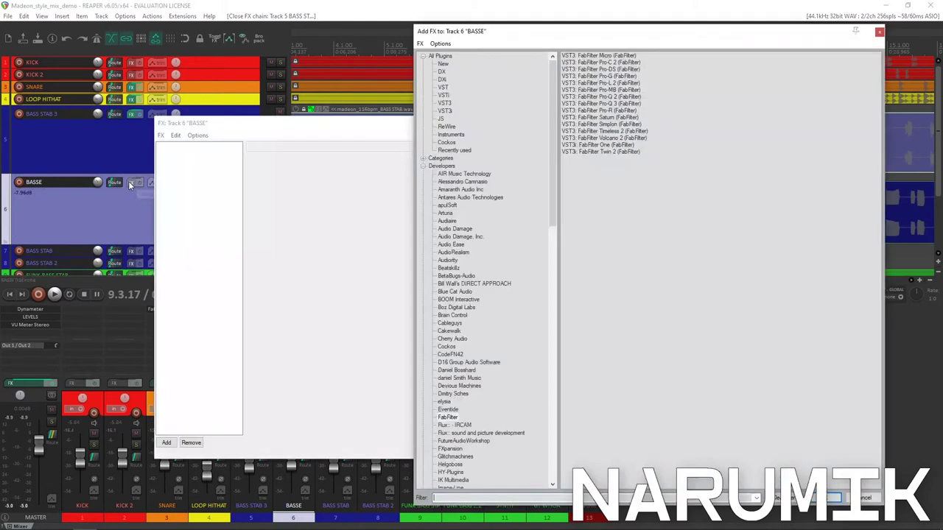
double_click(610, 105)
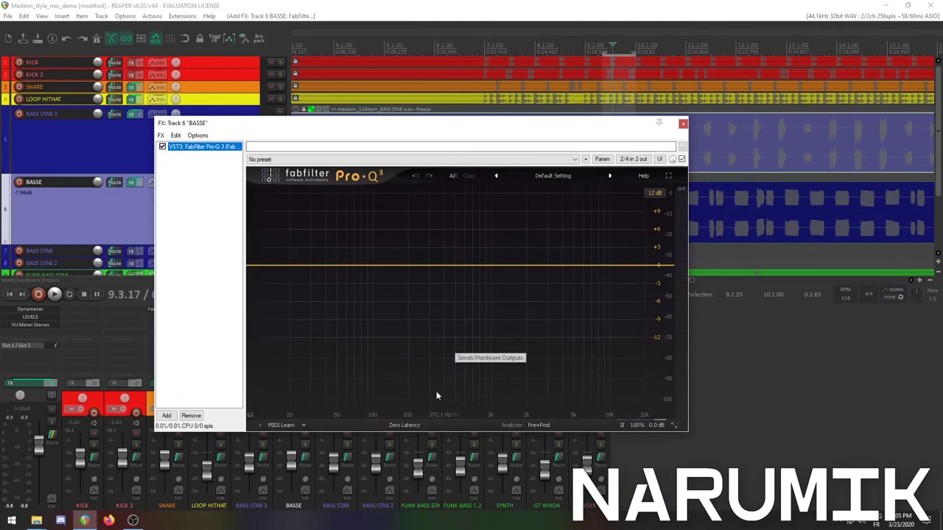
click(403, 426)
click(403, 458)
click(422, 424)
click(432, 458)
click(444, 5)
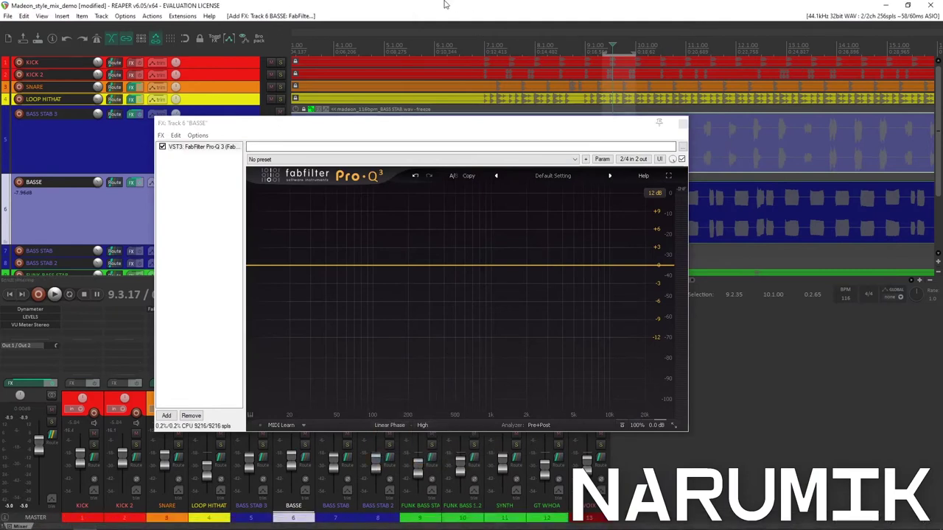
drag(456, 125, 455, 271)
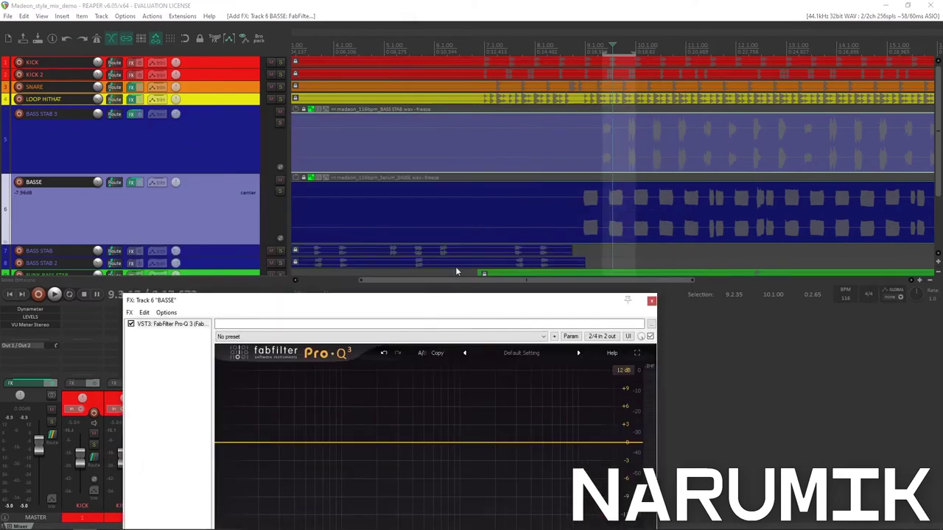
Play the full mix from bar 10 and check the BASSE track, toggling its solo on and back off
click(674, 203)
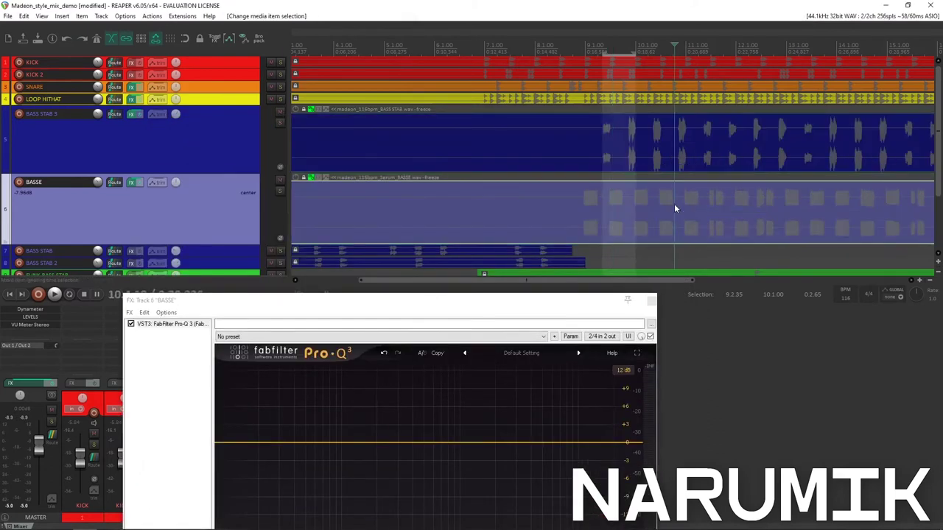
key(space)
scroll(663, 213, up, 4)
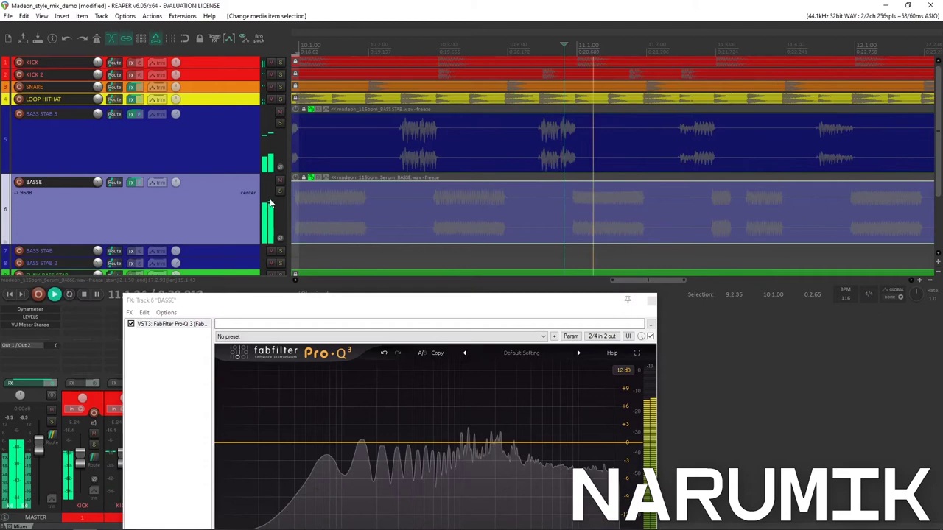
click(280, 190)
click(280, 191)
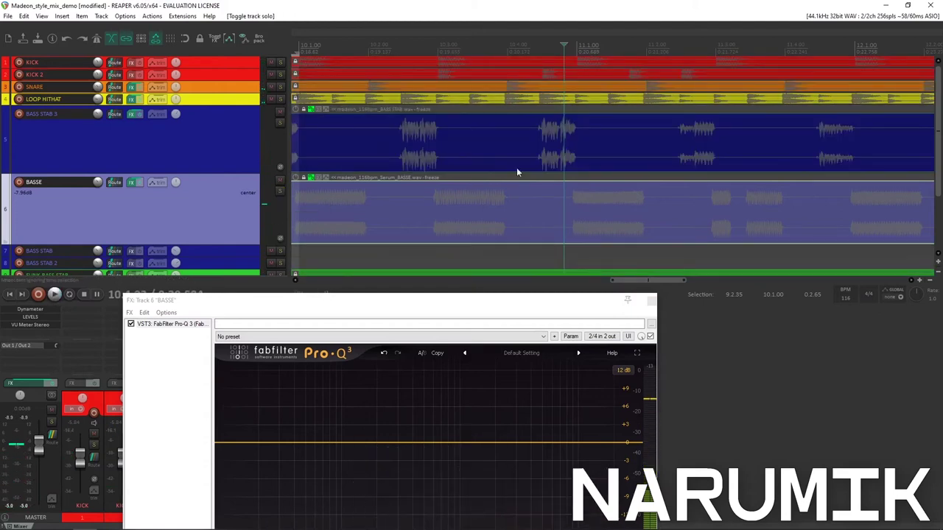
scroll(603, 76, down, 4)
scroll(607, 86, up, 2)
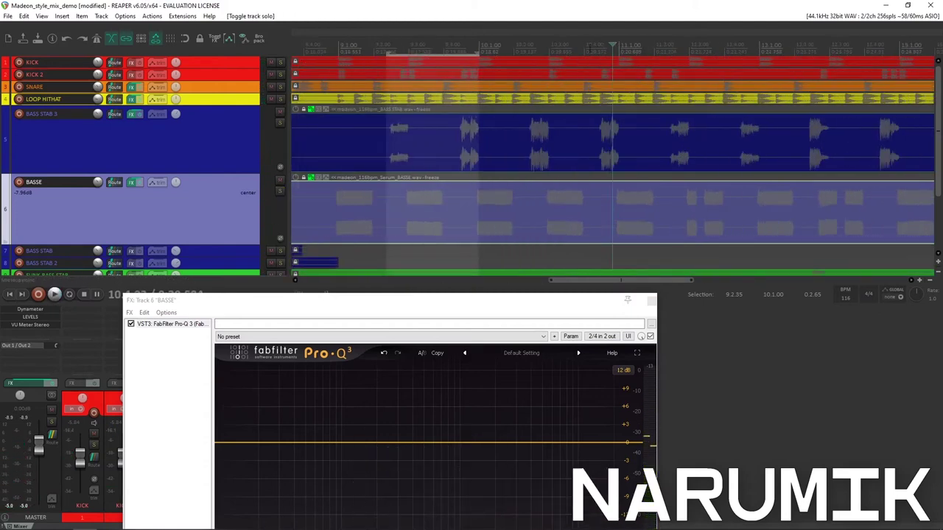
Make a time selection from 10.4.31 to about 11.2.86 and move the BASSE effects window up over the waveforms
drag(595, 68, 684, 66)
drag(548, 300, 676, 99)
drag(506, 101, 491, 258)
click(390, 260)
drag(393, 250, 383, 135)
click(383, 4)
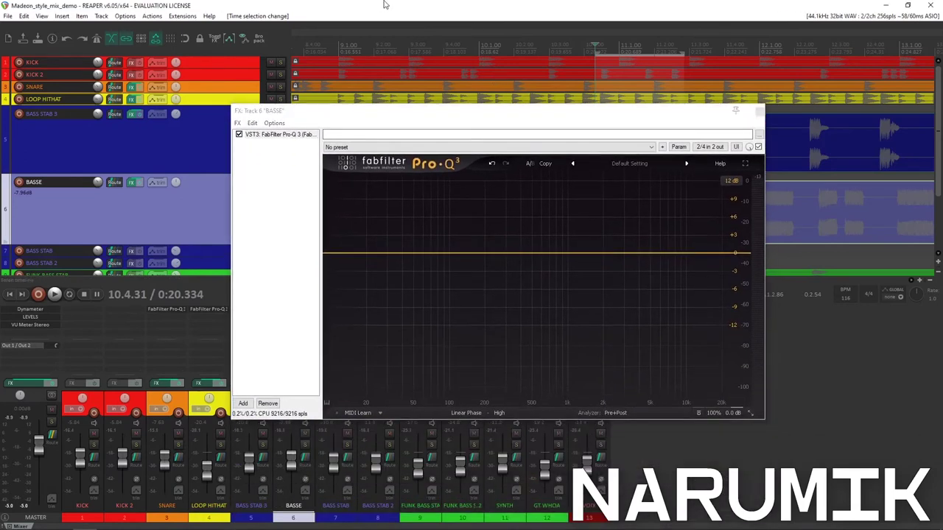
Try a 12 dB/oct Low Cut band on BASSE, lowering its frequency to about 21 Hz during playback
double_click(432, 254)
right_click(432, 254)
mouse_move(512, 310)
click(542, 319)
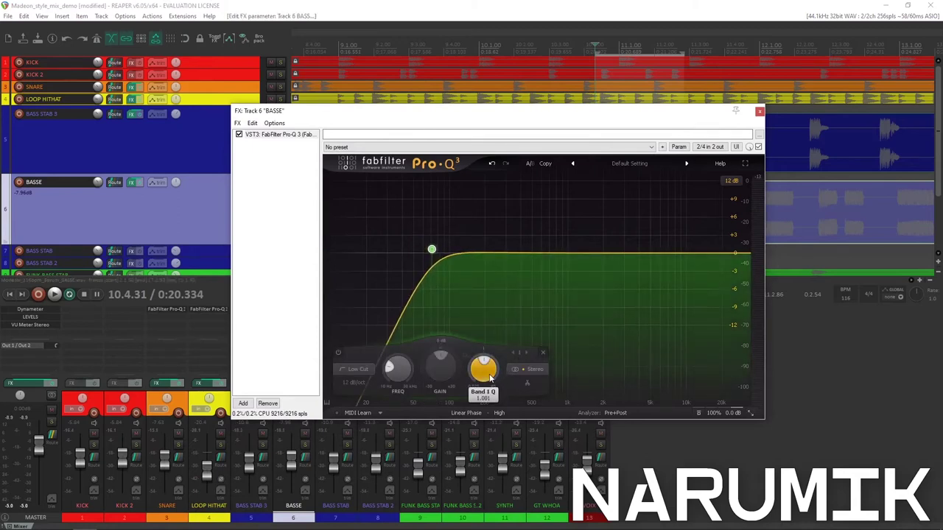
key(space)
mouse_move(398, 368)
mouse_down()
mouse_move(398, 387)
mouse_move(411, 294)
mouse_move(410, 377)
mouse_up()
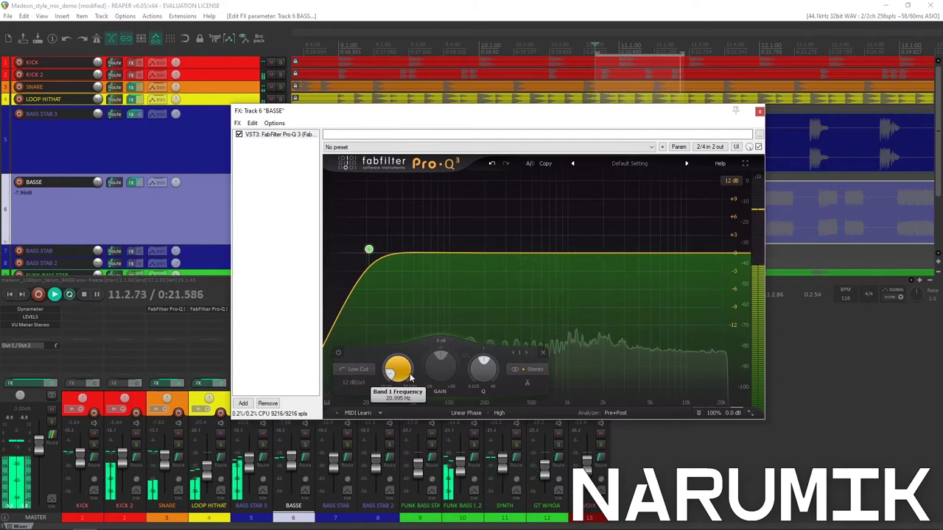
mouse_move(369, 250)
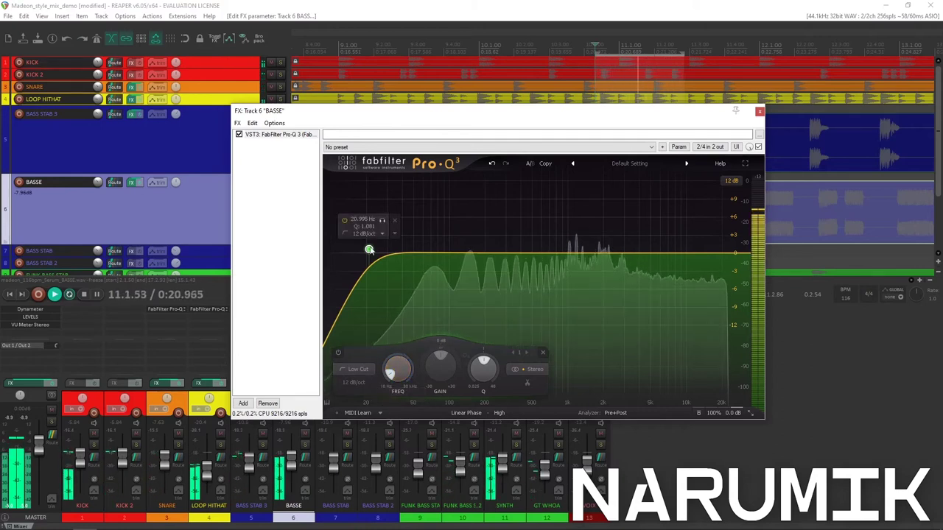
mouse_move(407, 373)
key(space)
Steepen the BASSE low cut's slope to 24 dB/oct and raise its frequency while auditioning the mix
click(354, 383)
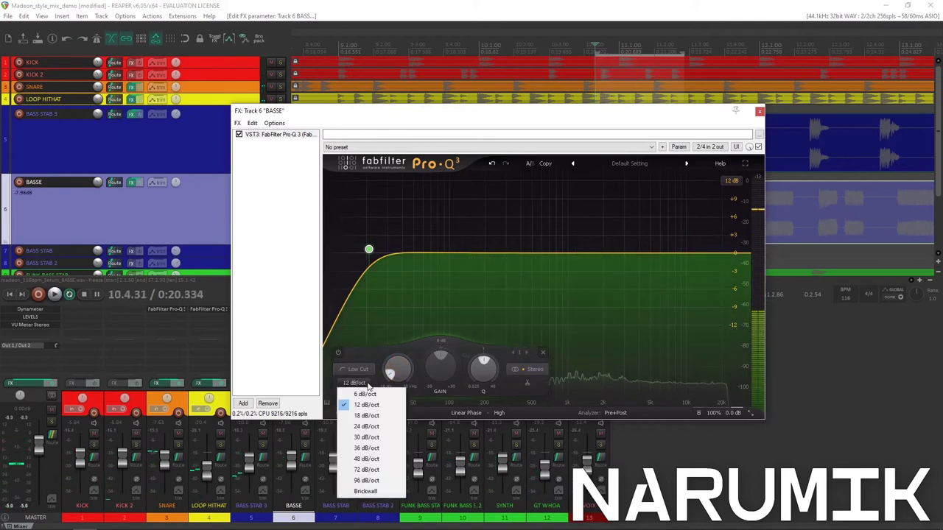
click(365, 426)
key(space)
key(space)
mouse_move(401, 374)
drag(402, 373, 411, 368)
key(space)
key(space)
key(space)
key(space)
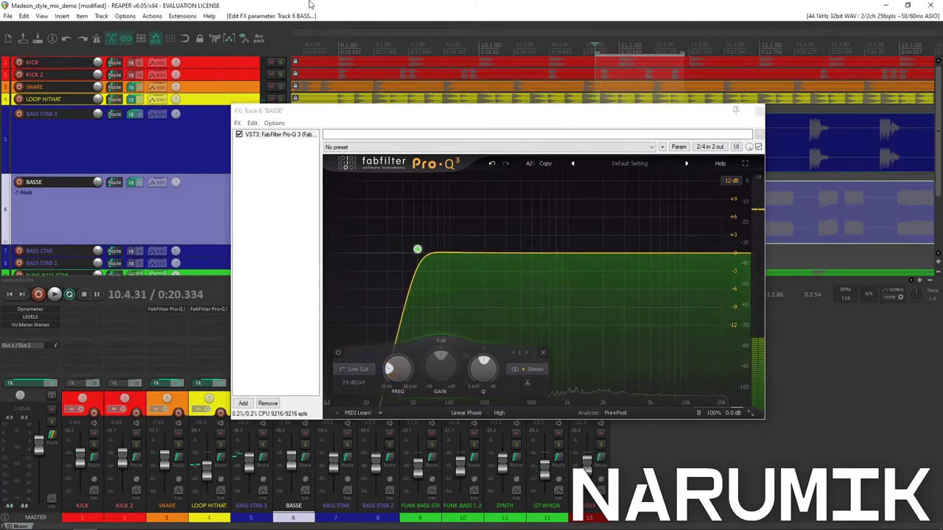
Lower the BASSE low cut to about 14 Hz, and raise it to about 62 Hz during playback
mouse_move(395, 278)
drag(421, 250, 393, 252)
right_click(392, 252)
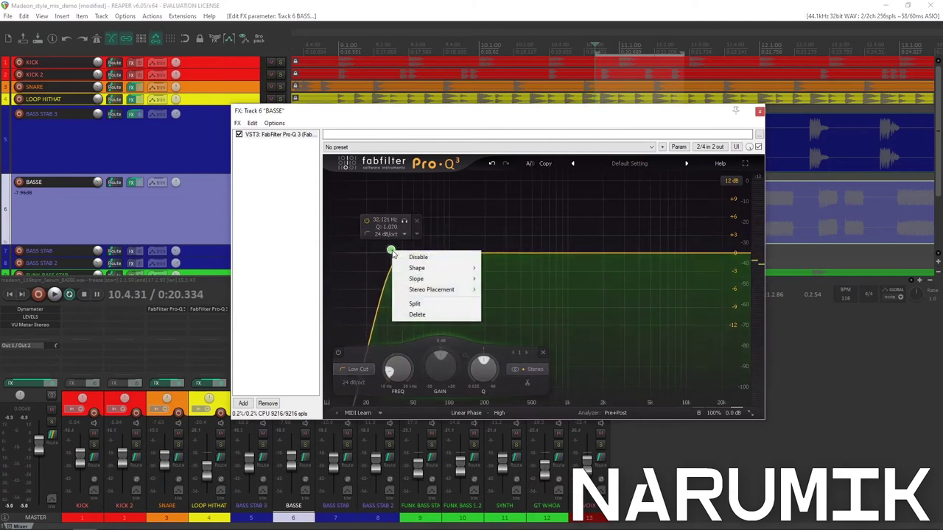
click(390, 252)
drag(390, 253, 349, 254)
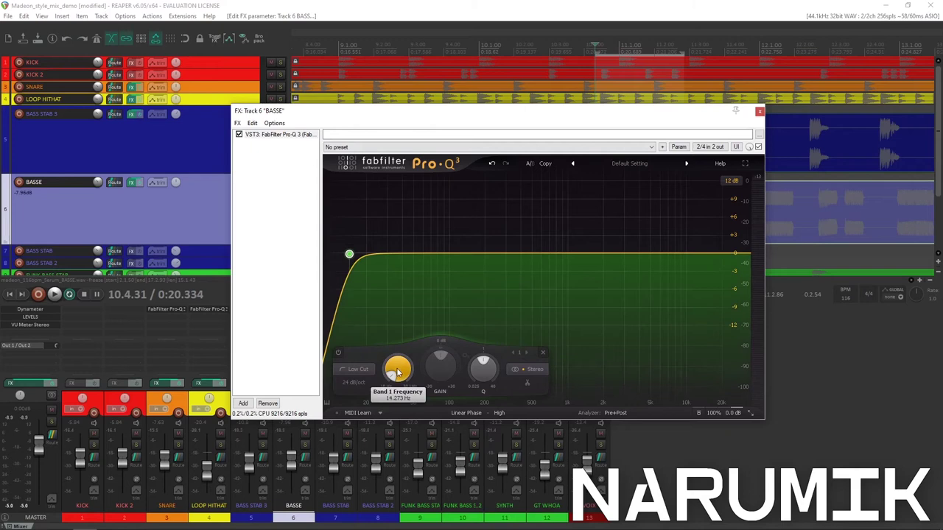
mouse_move(399, 374)
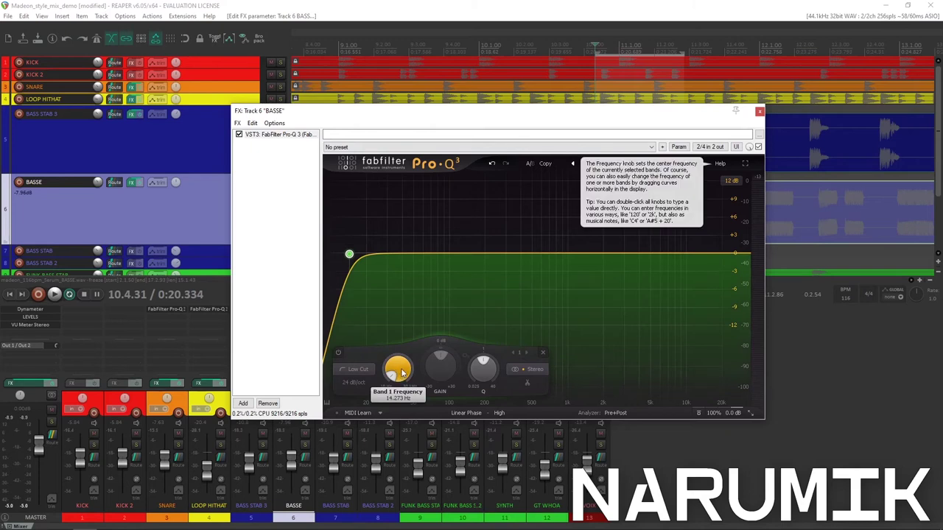
key(space)
drag(402, 373, 431, 330)
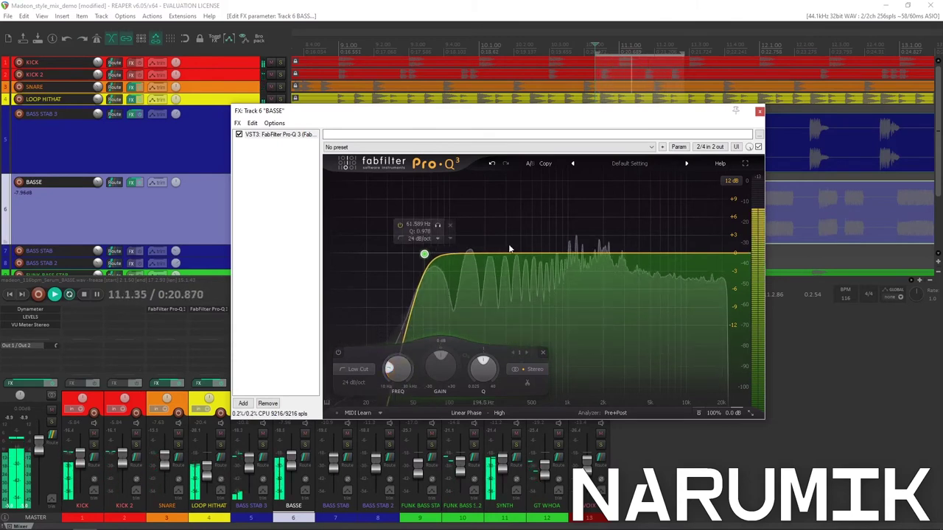
Compare BASSE in the full mix with Pro-Q 3 bypassed and enabled
click(758, 146)
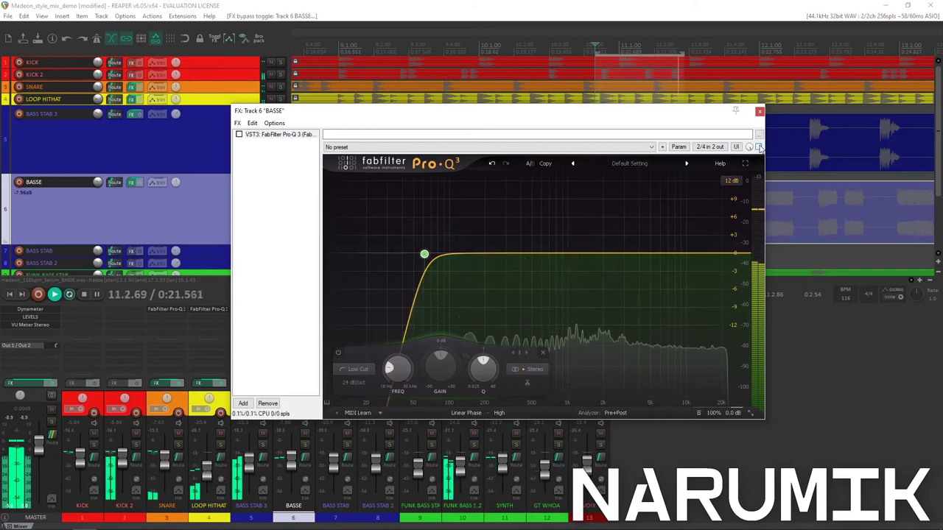
click(758, 147)
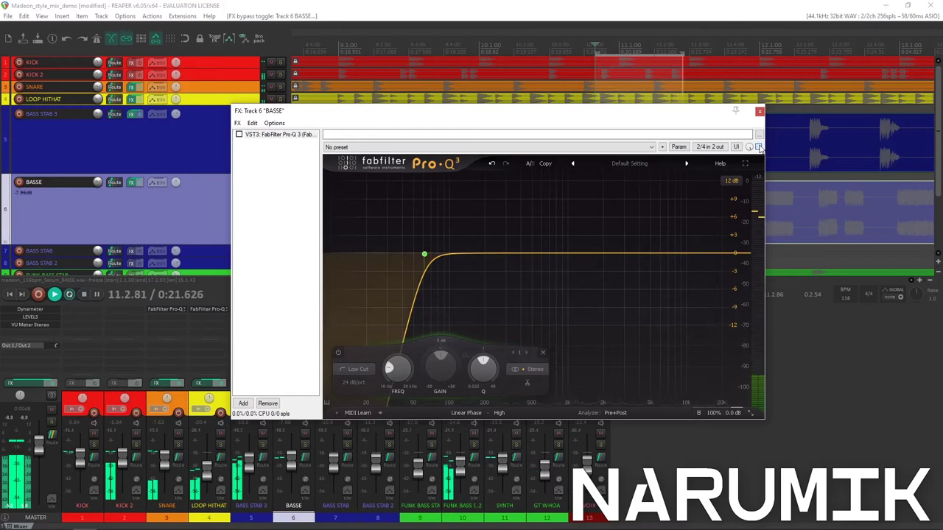
click(758, 147)
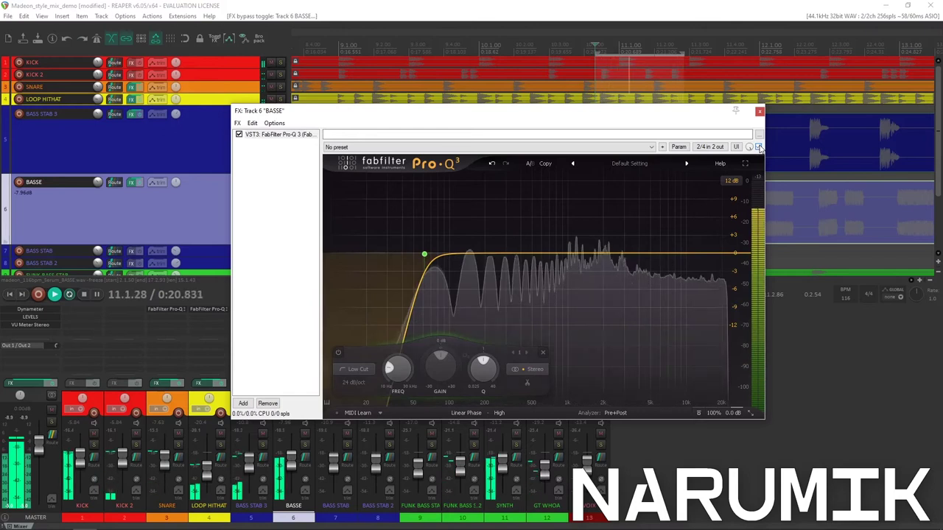
Delete the low-cut band from the BASSE equalizer and stop playback
right_click(424, 255)
click(450, 318)
click(328, 15)
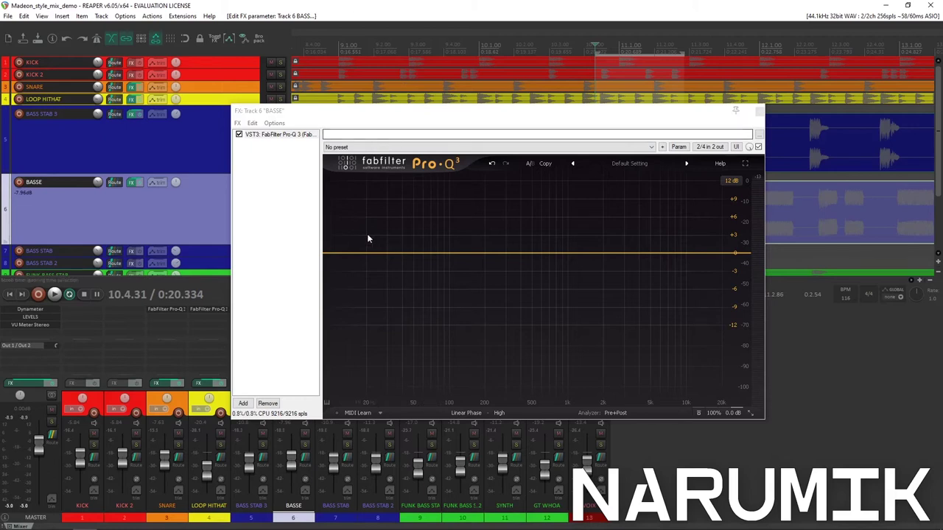
click(376, 251)
right_click(377, 252)
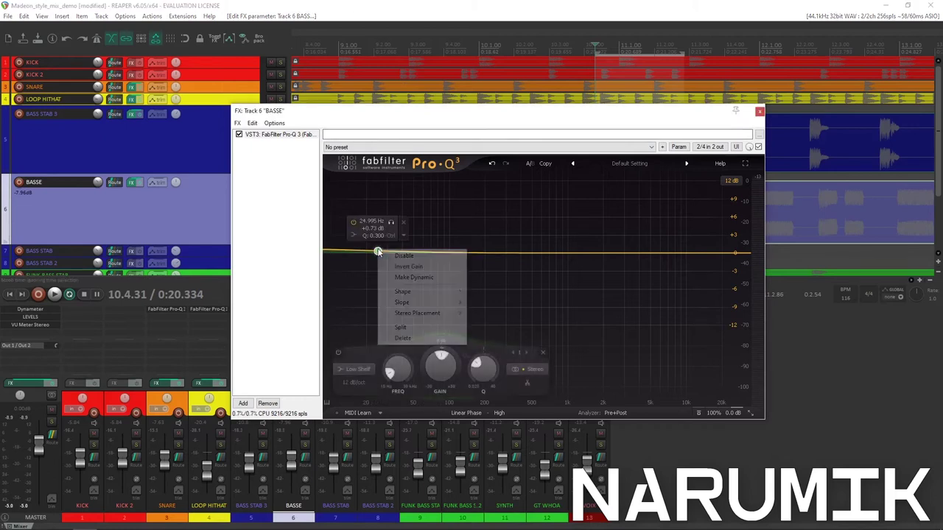
click(411, 339)
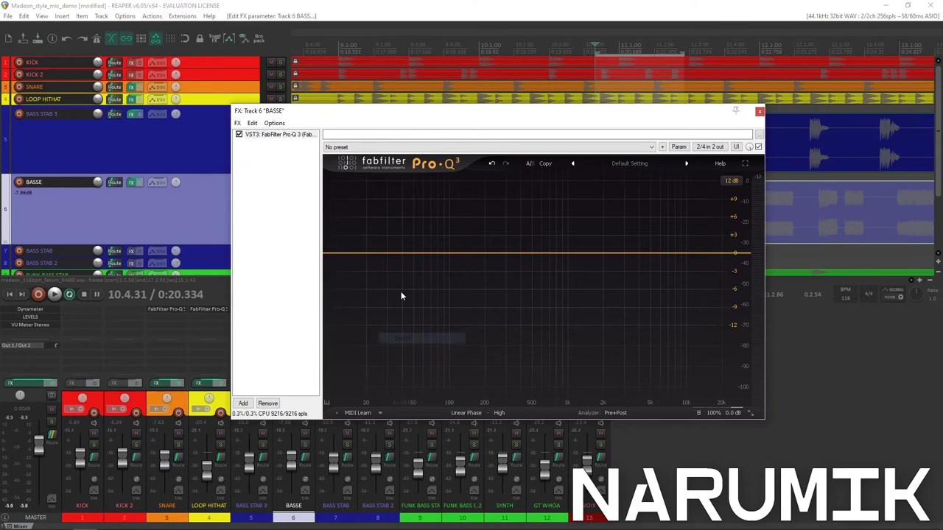
Add an EQ band on BASSE at about 31 Hz, change its shape to Low Shelf, and set its gain to -2.33 dB
drag(426, 256, 389, 235)
right_click(389, 235)
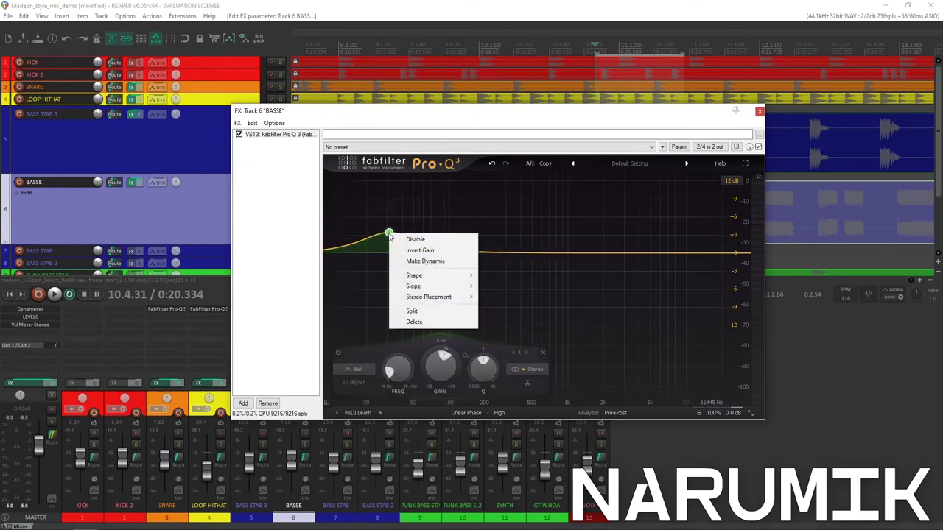
right_click(389, 235)
right_click(390, 235)
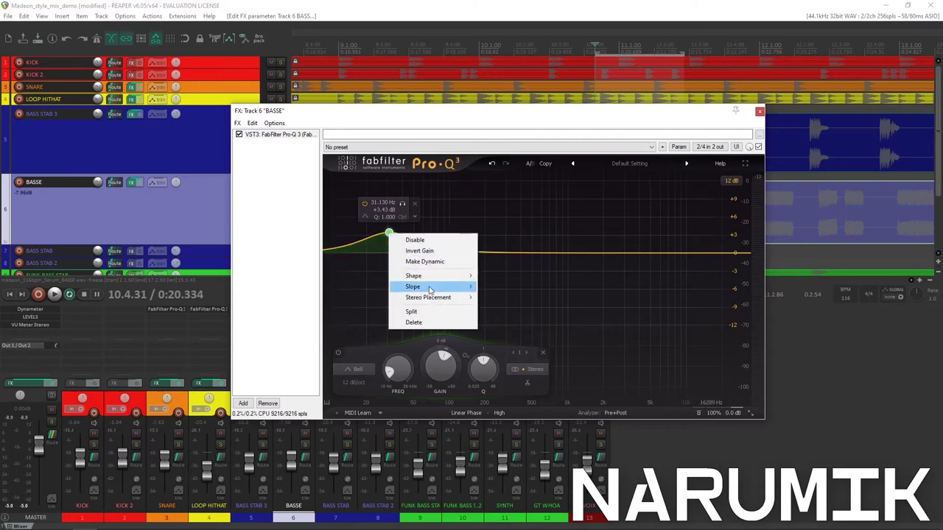
mouse_move(443, 283)
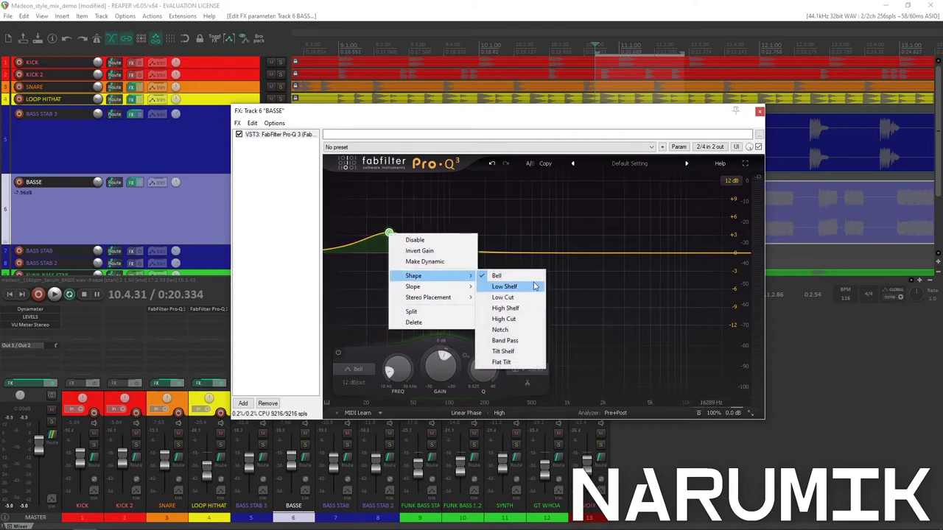
click(534, 286)
drag(440, 362, 441, 392)
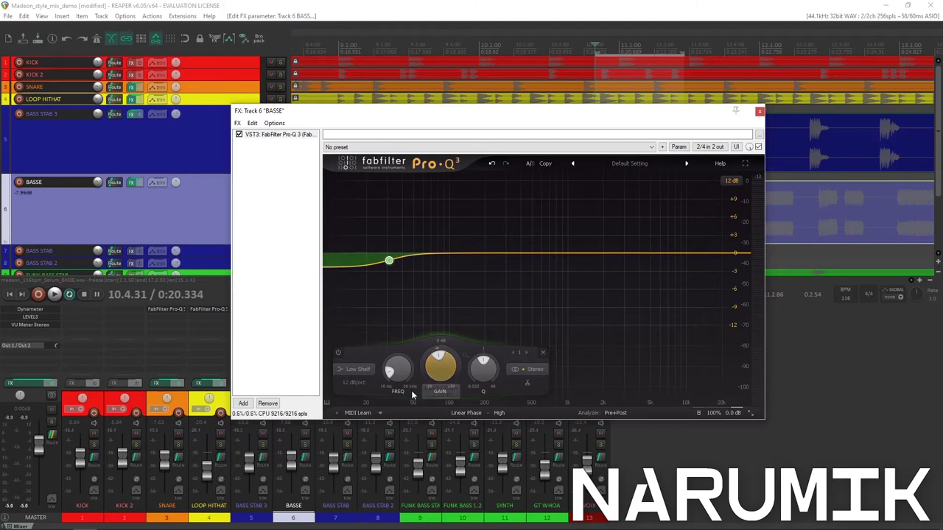
Raise the low shelf's frequency to about 166 Hz and briefly audition the mix
scroll(398, 368, up, 4)
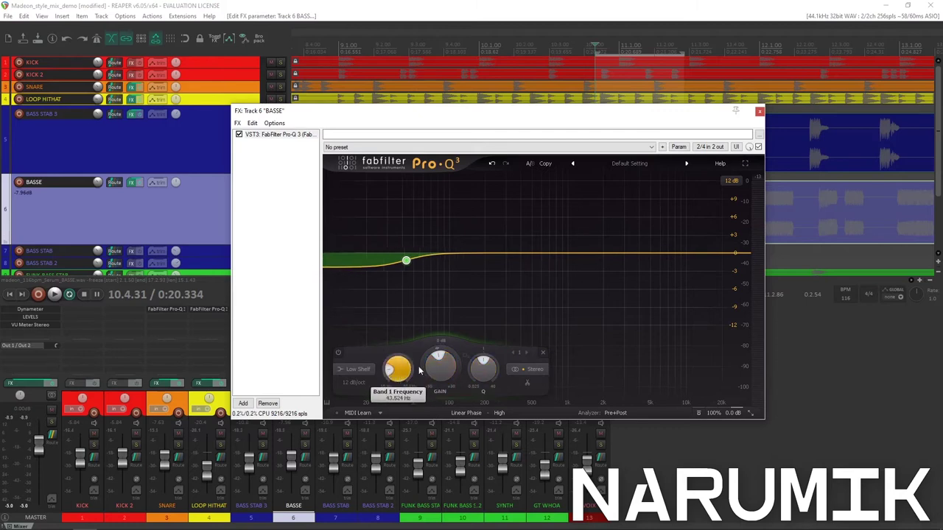
scroll(398, 368, up, 6)
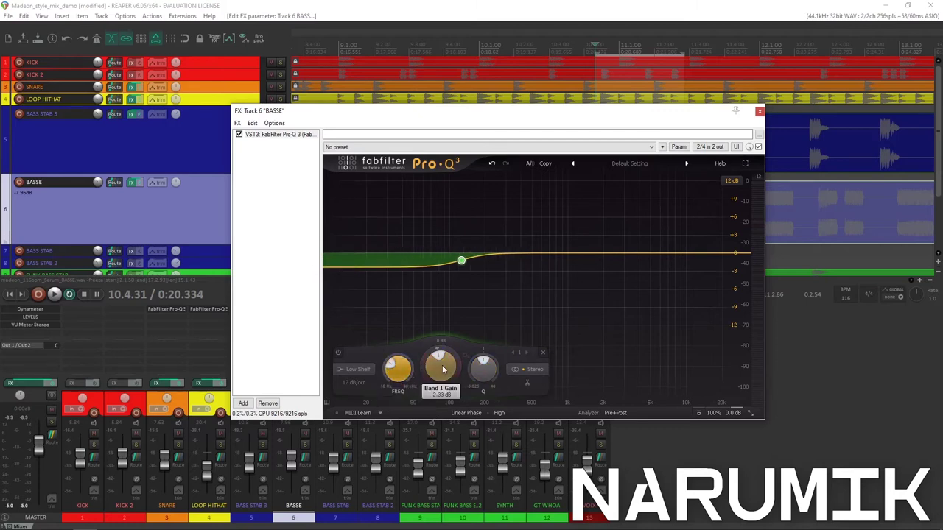
scroll(410, 368, up, 2)
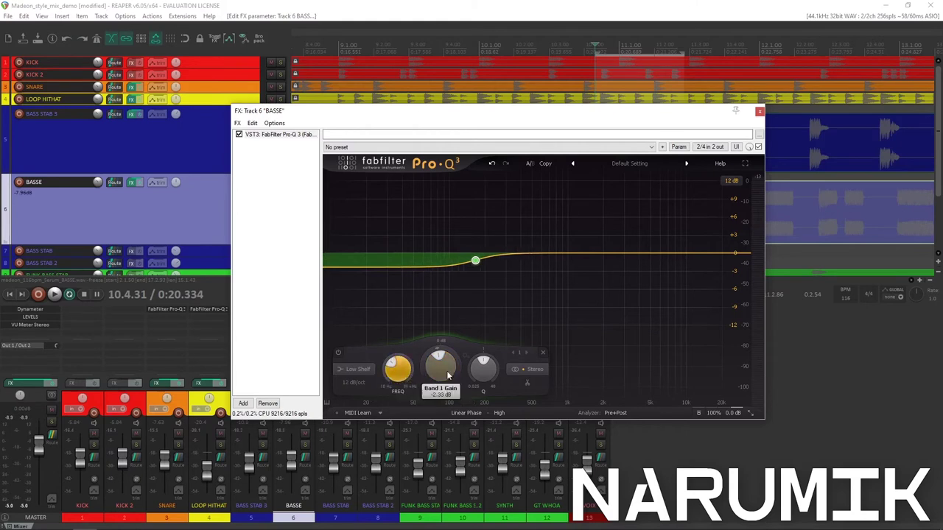
key(space)
key(space)
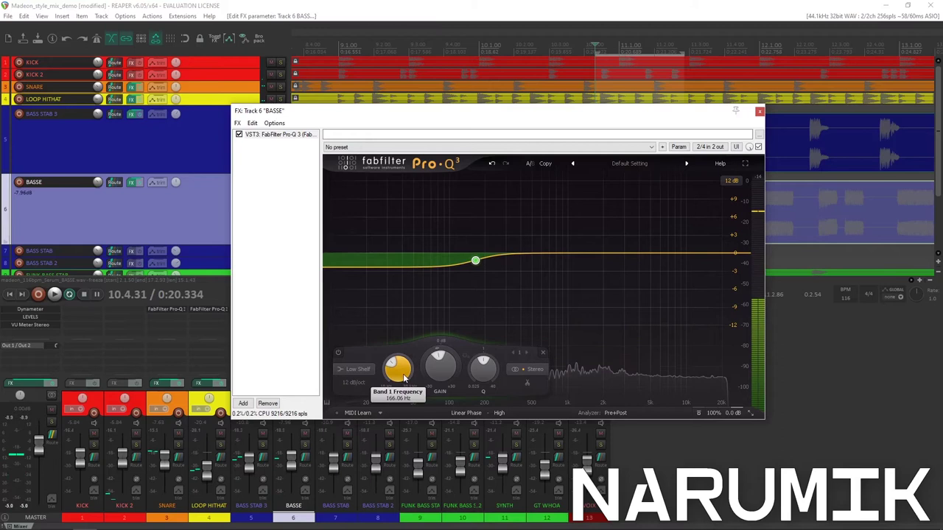
Widen the low shelf's transition with a Q of about 0.5 and lower its frequency slightly
key(space)
key(space)
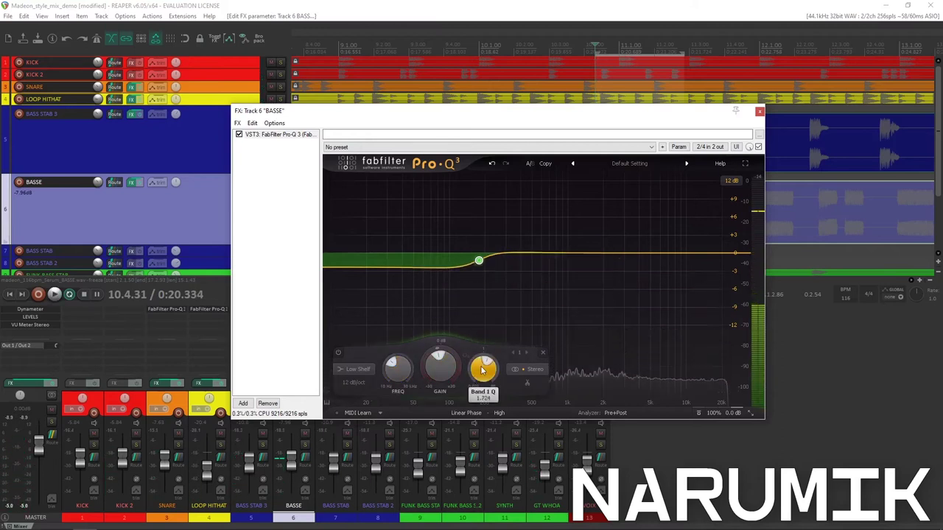
scroll(476, 380, up, 1)
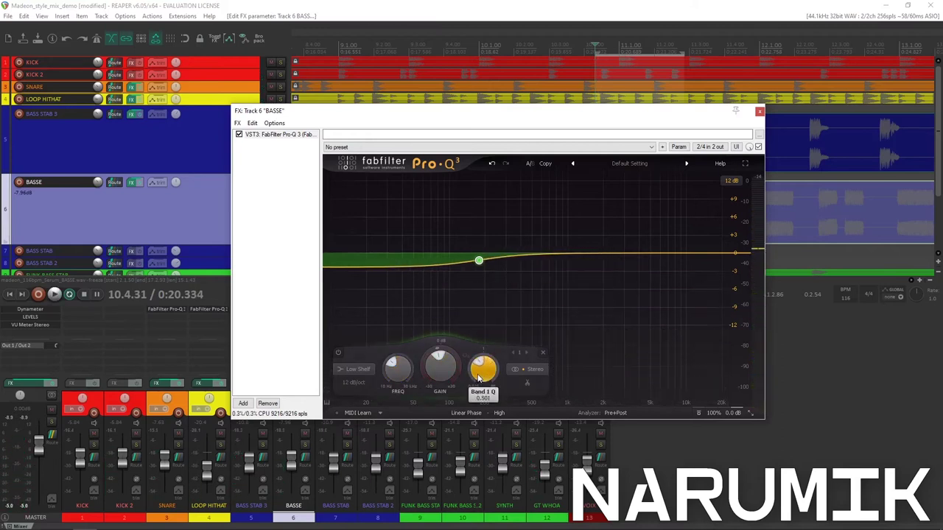
scroll(441, 375, down, 3)
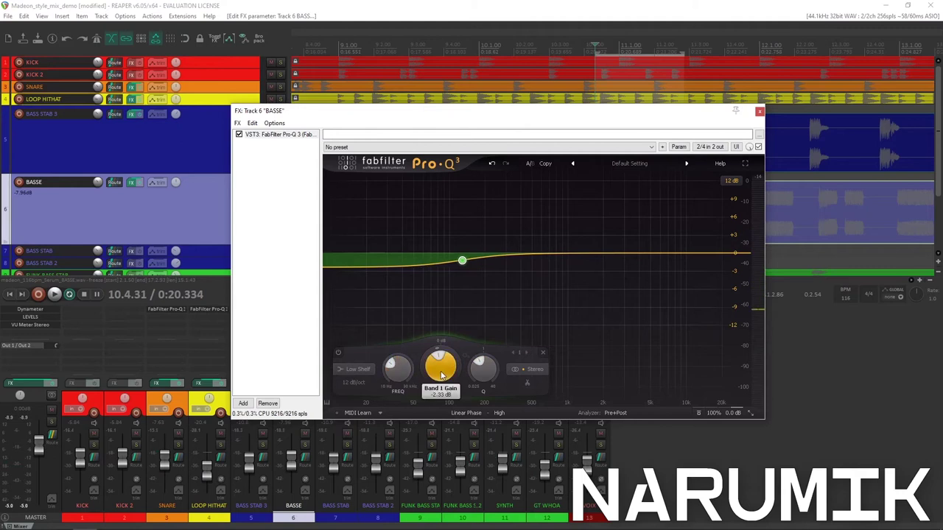
Play the selection while adjusting the BASSE low shelf's gain, and set it to about -3.14 dB
key(space)
scroll(441, 376, down, 3)
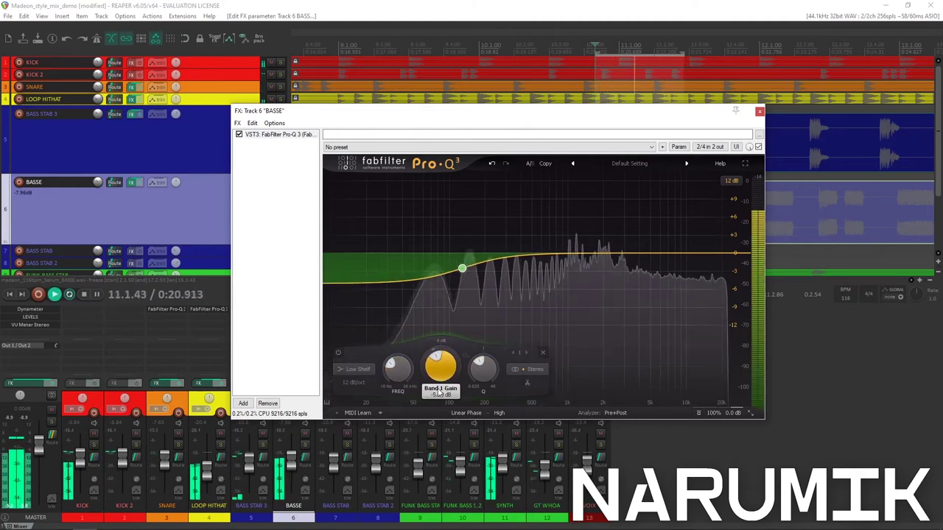
scroll(441, 376, up, 3)
scroll(442, 374, up, 1)
scroll(446, 374, down, 1)
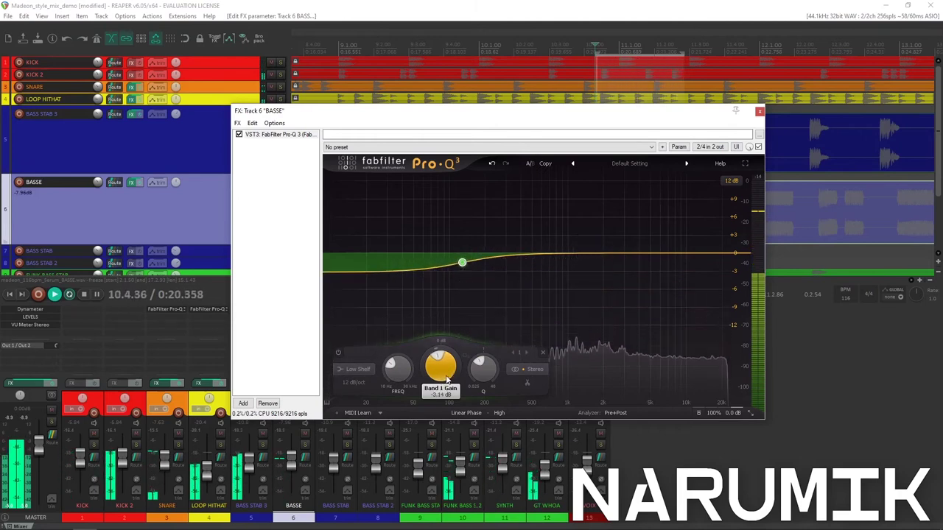
scroll(486, 368, down, 3)
scroll(485, 370, down, 1)
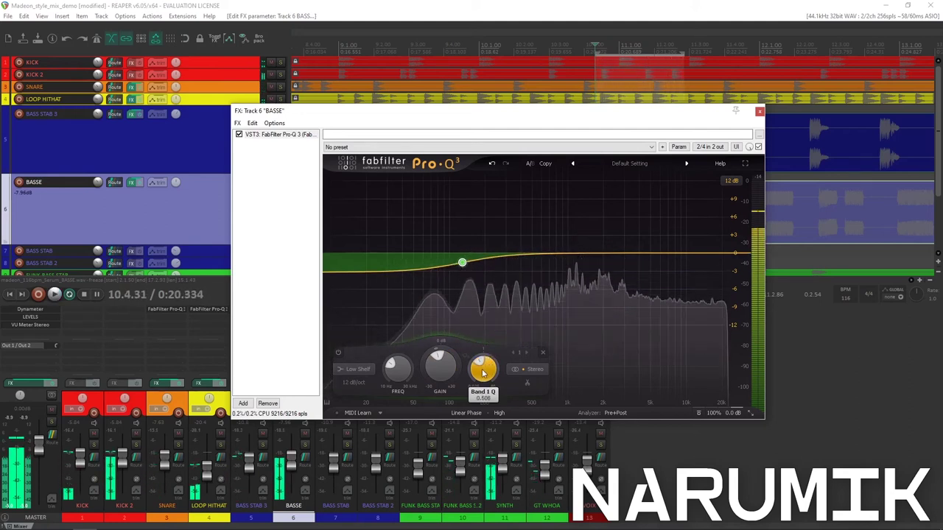
Set the low shelf band on the BASSE track's EQ to a Q of 0.448 and a frequency of about 112 Hz during playback
scroll(483, 374, down, 1)
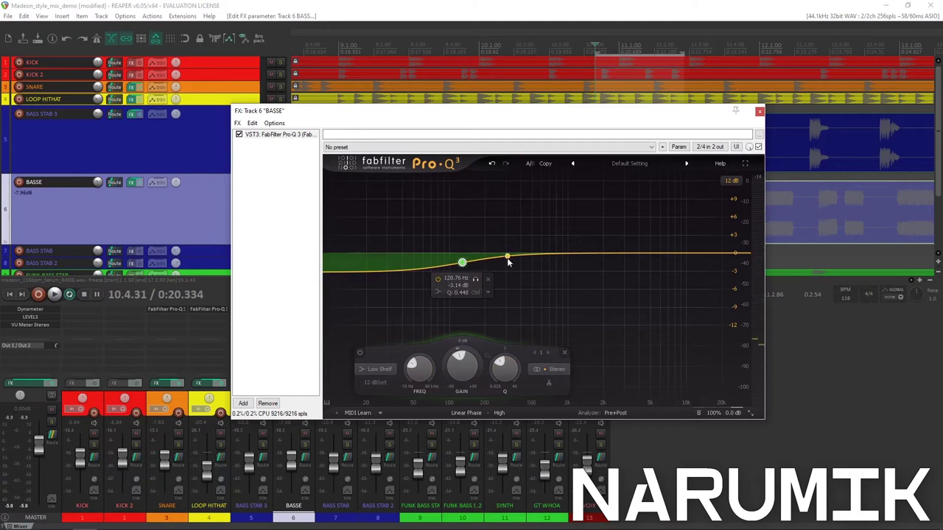
key(space)
scroll(420, 372, down, 1)
scroll(419, 380, down, 1)
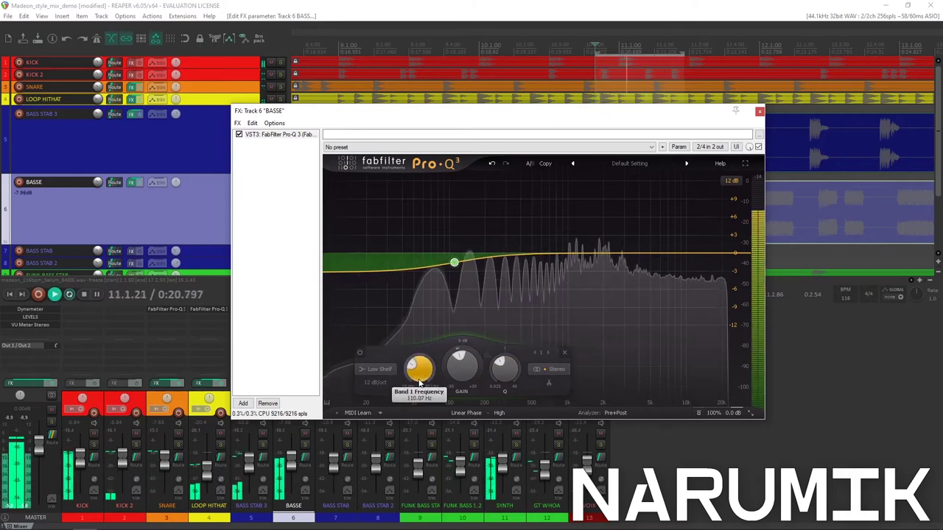
scroll(423, 380, up, 1)
scroll(425, 380, down, 1)
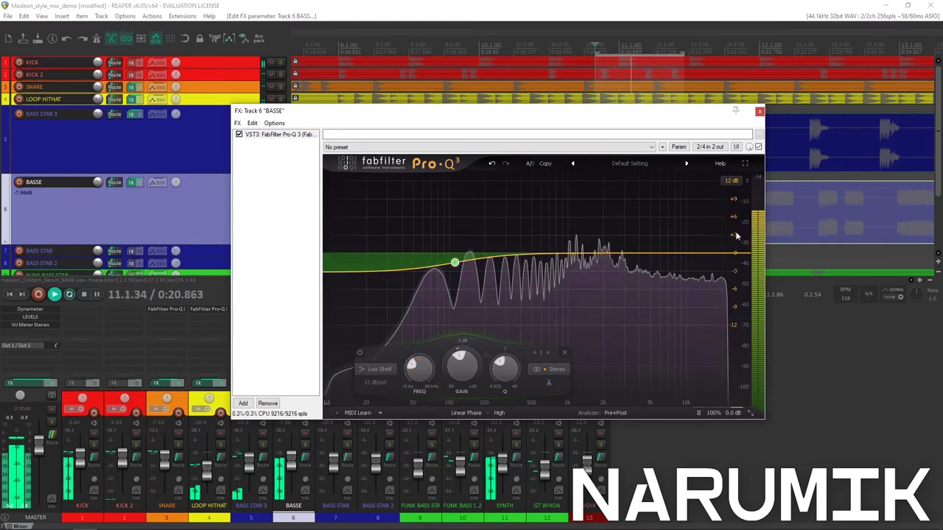
Compare the looped mix with the BASSE track's EQ bypassed and enabled, leaving it enabled and stopping playback
click(759, 147)
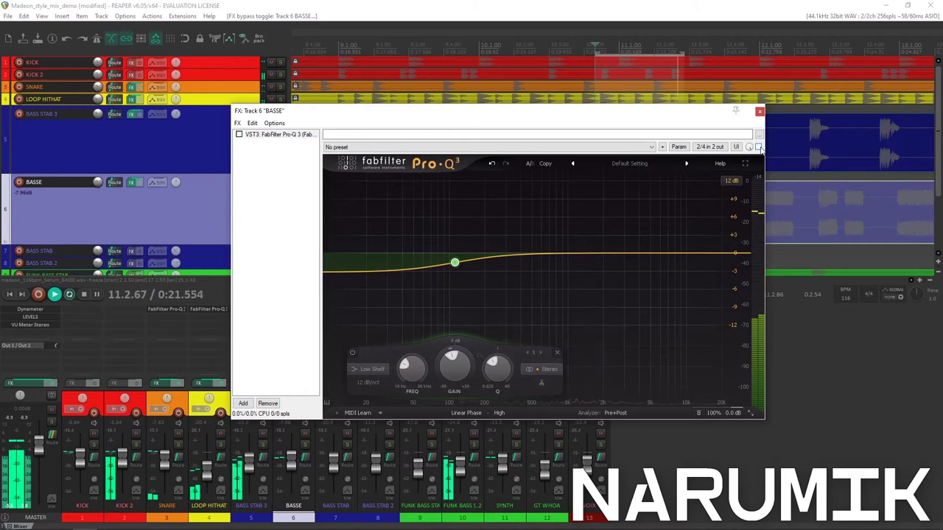
click(759, 147)
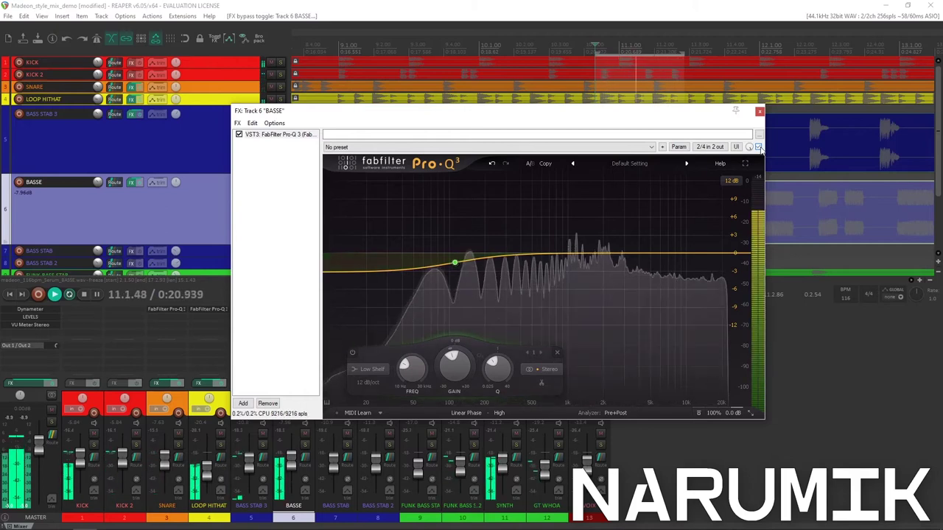
click(759, 146)
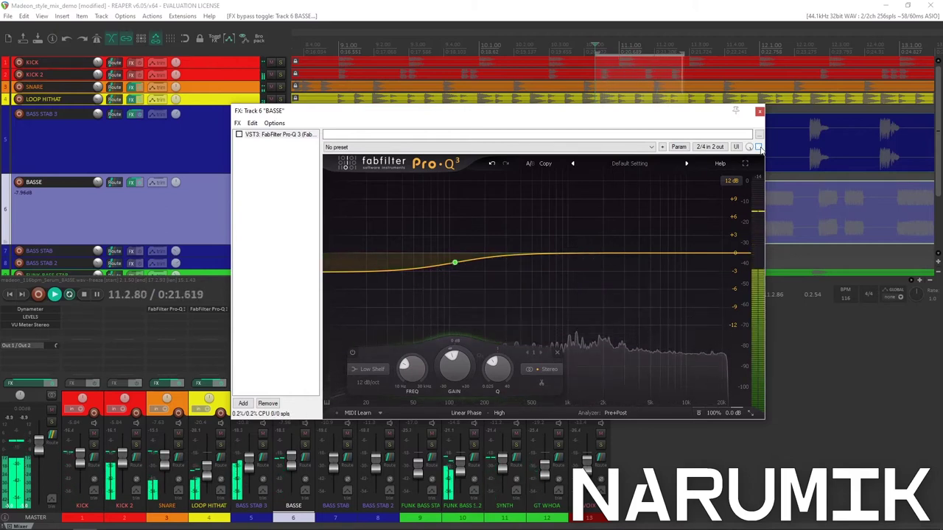
click(758, 146)
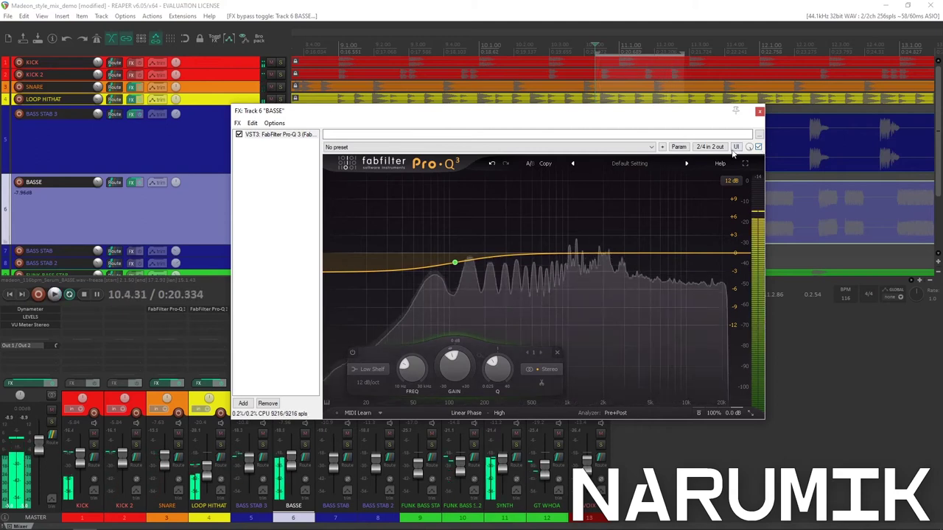
key(space)
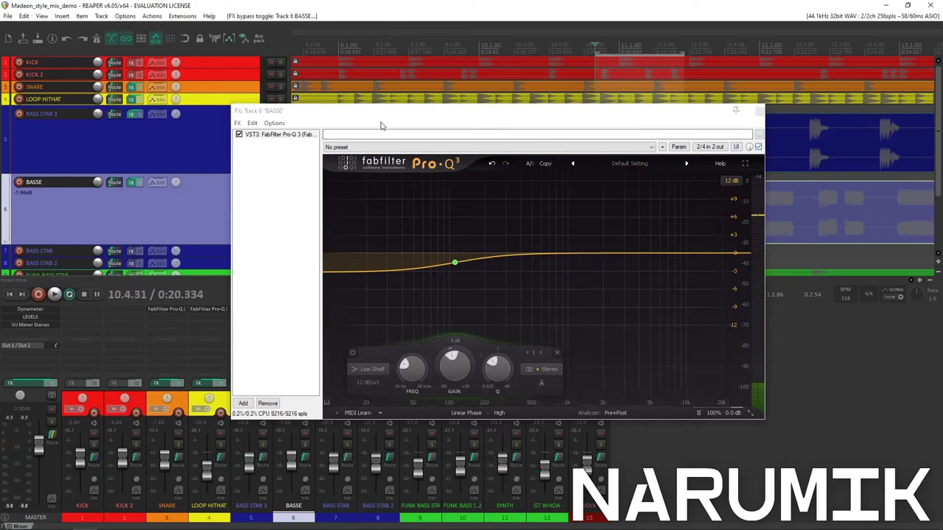
Solo the BASSE track and play its bass note with the EQ enabled and then bypassed to compare peak levels
drag(373, 106, 606, 246)
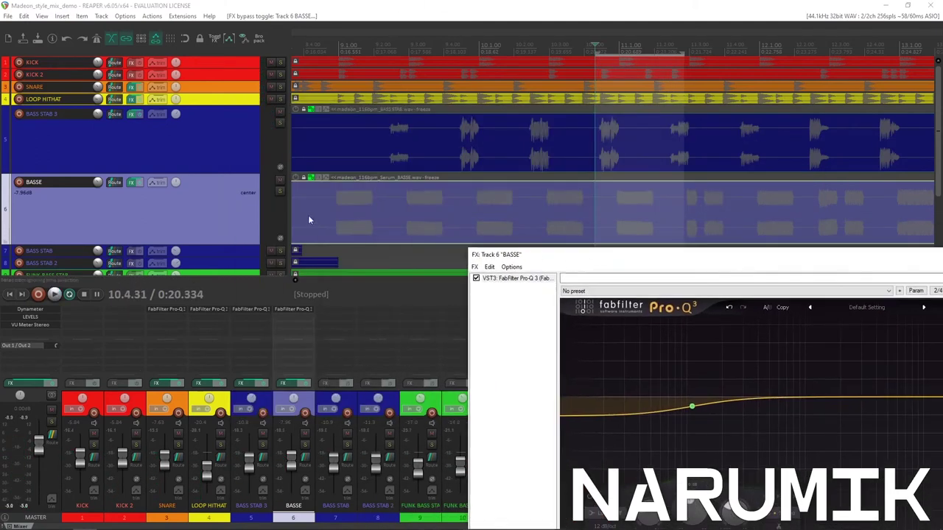
click(280, 192)
click(609, 208)
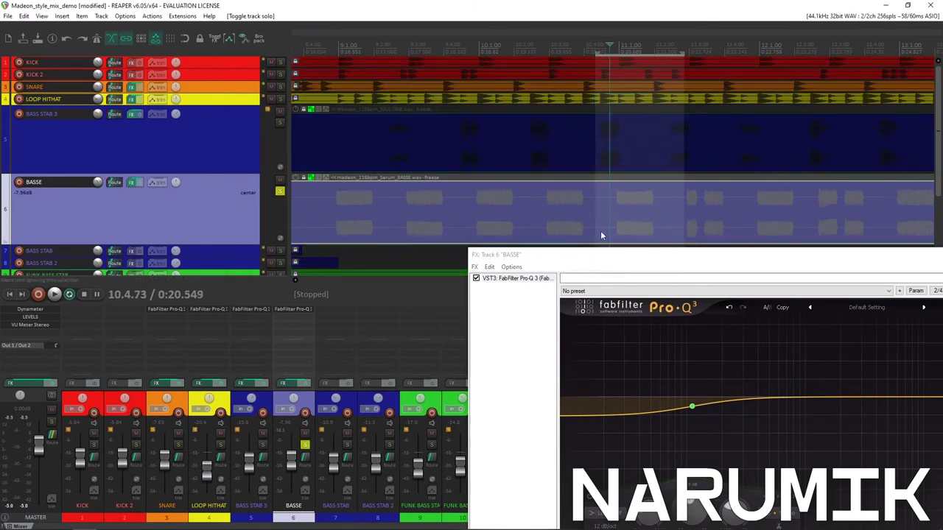
key(space)
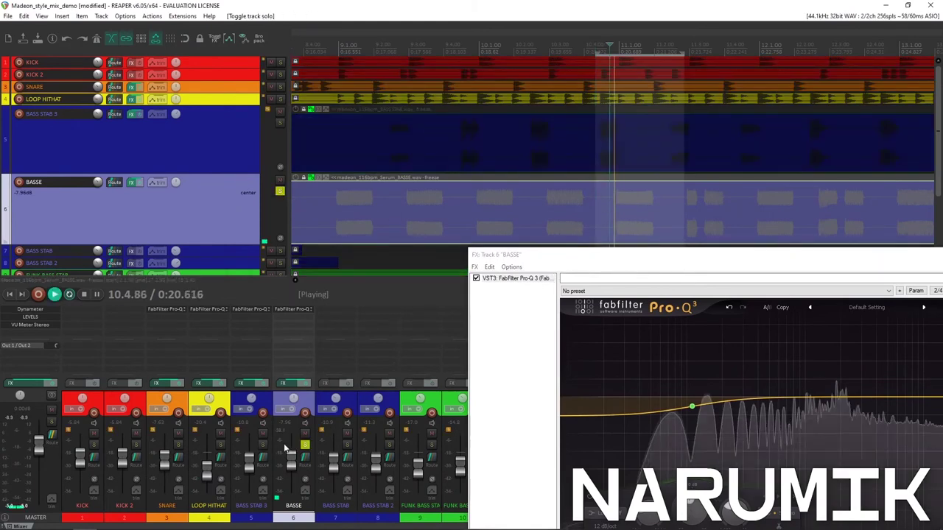
key(space)
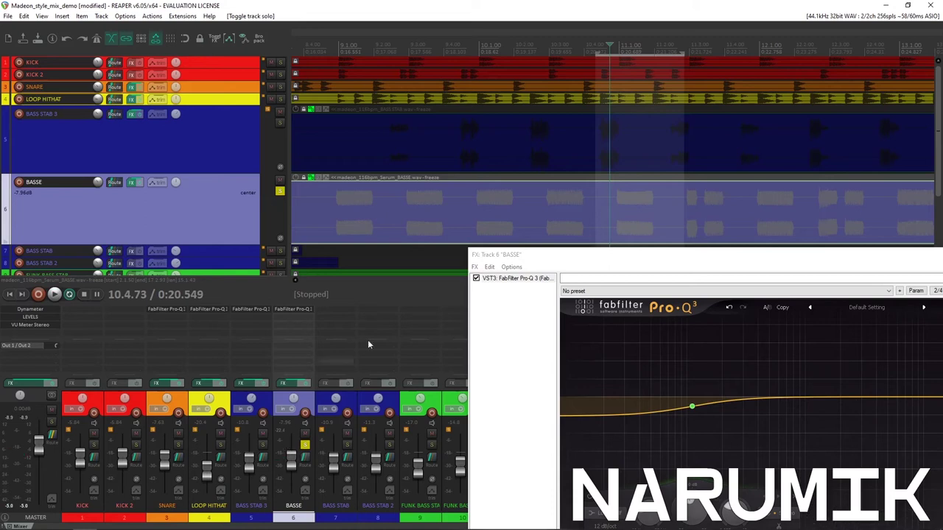
click(476, 278)
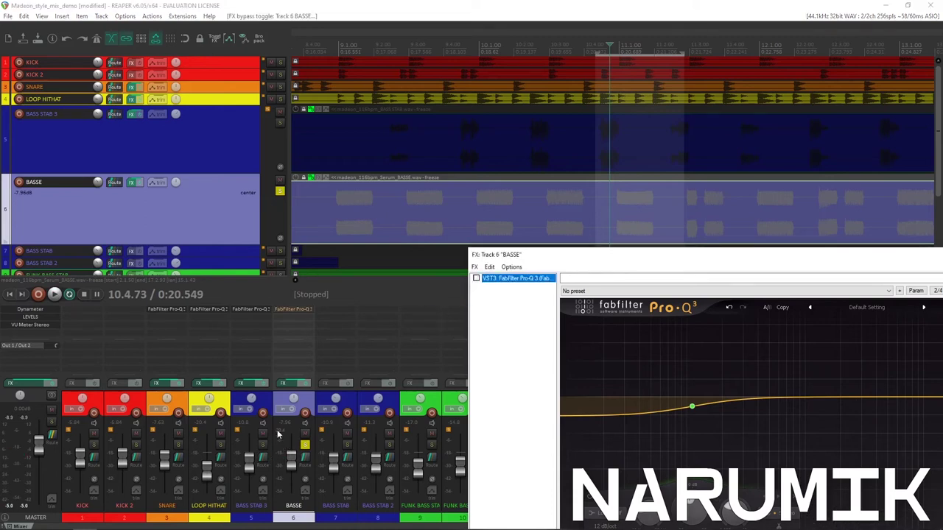
click(277, 433)
key(space)
key(space)
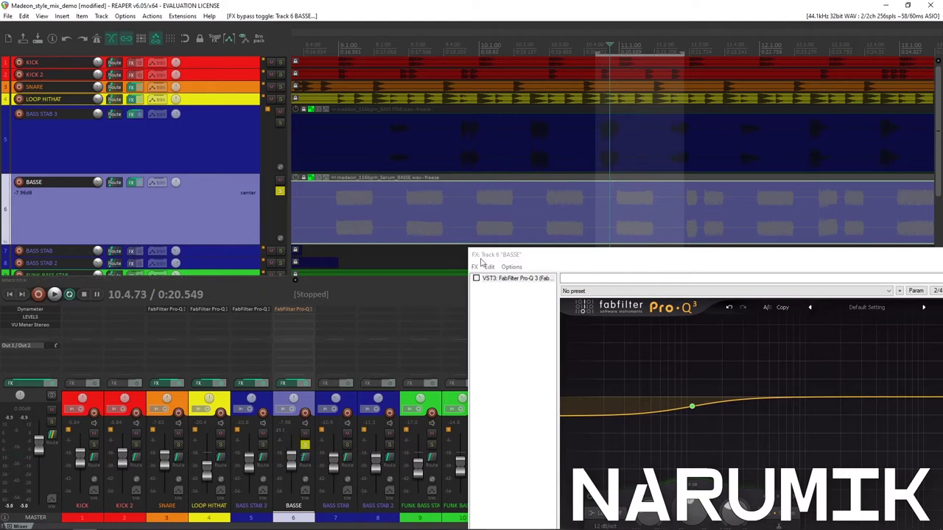
Re-enable the BASSE track's EQ, set its output gain to +0.5 dB, and replay the soloed bass
drag(509, 261, 379, 97)
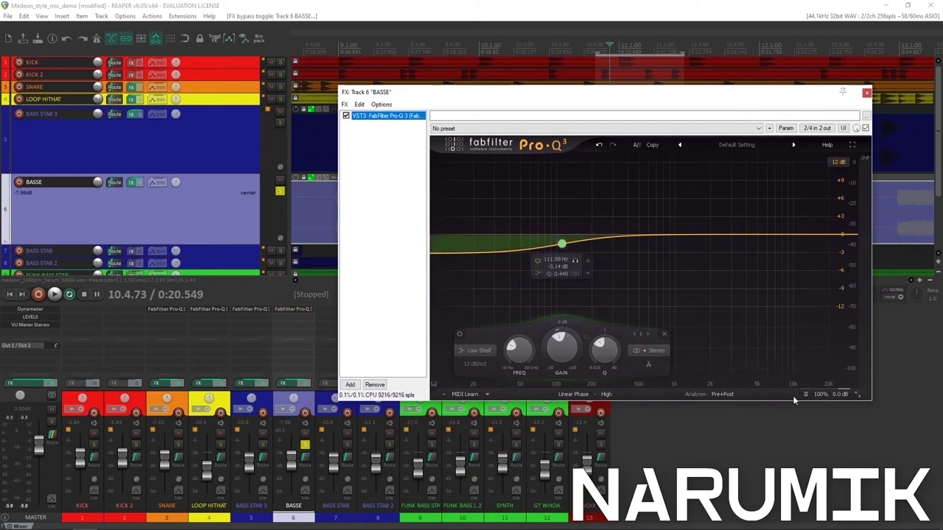
click(842, 353)
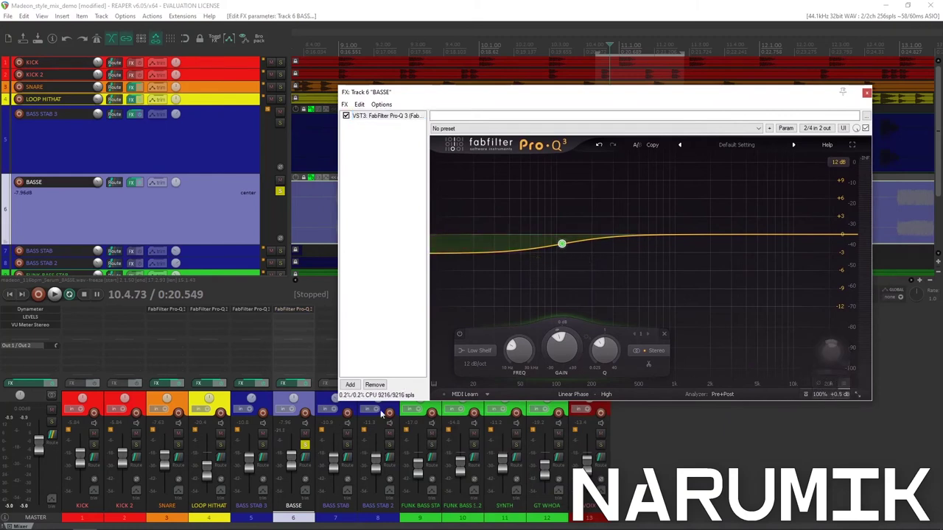
click(307, 445)
key(space)
key(space)
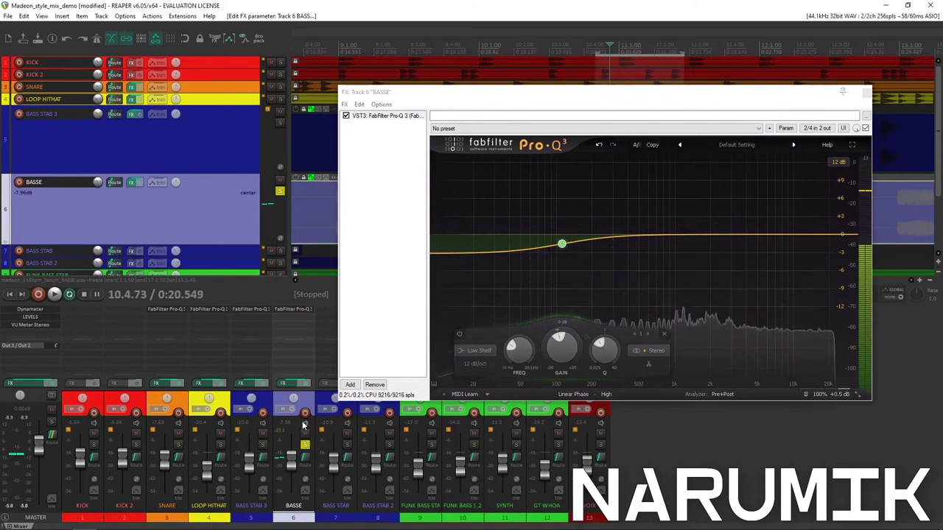
Unsolo the BASSE track, check its EQ within the full mix, and close the track's effects window
click(305, 445)
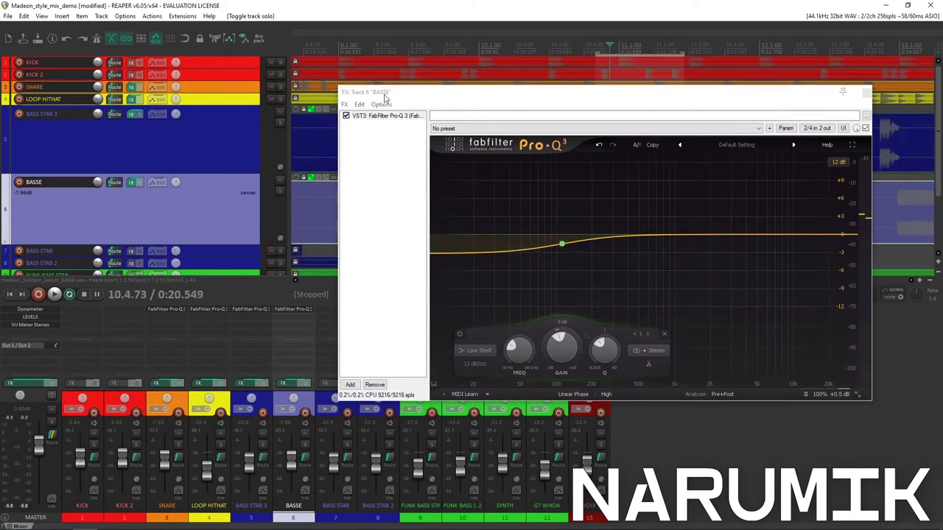
drag(383, 97, 351, 220)
key(space)
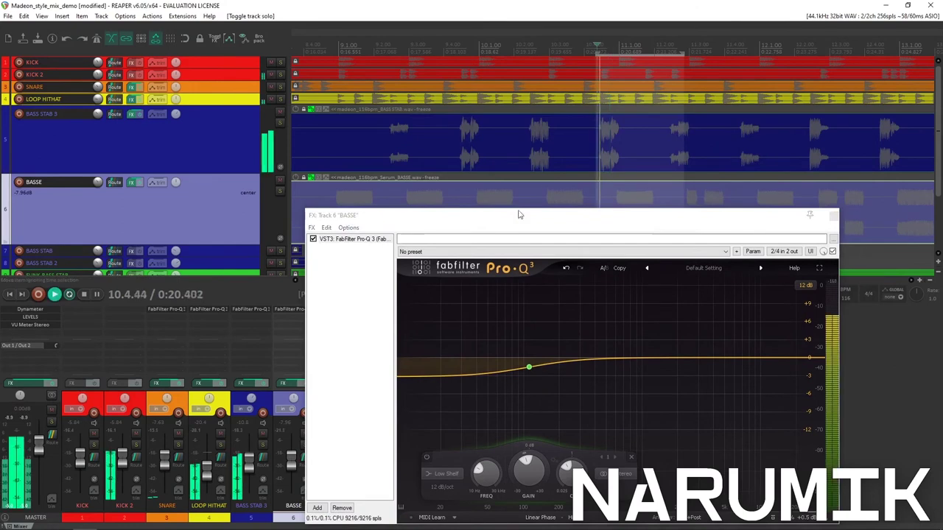
key(space)
key(space)
click(313, 240)
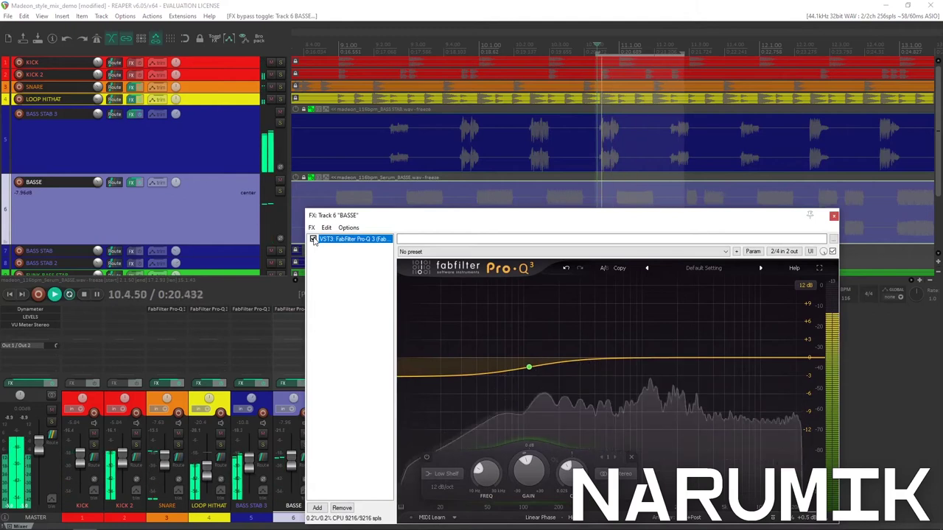
click(310, 5)
key(space)
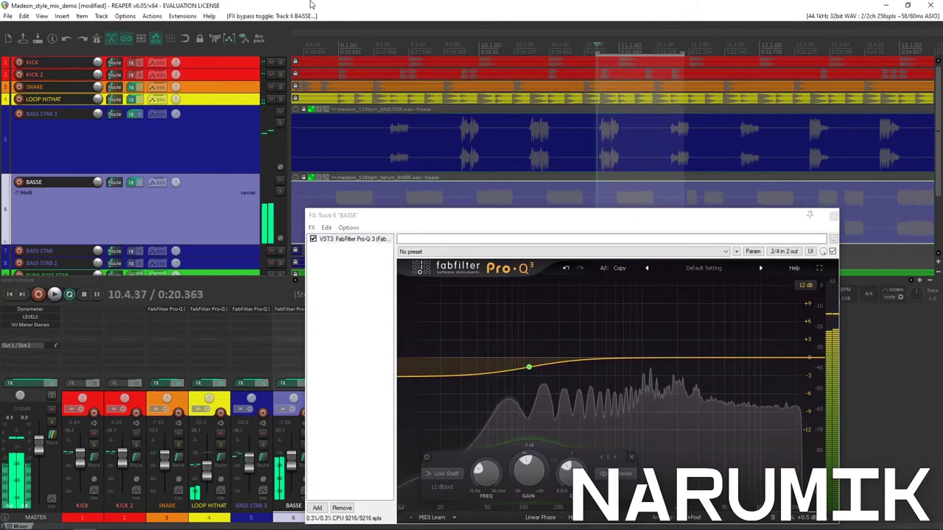
click(832, 217)
Even out the track heights in the arrangement, then select the BASS STAB item and enlarge its track
scroll(667, 200, down, 4)
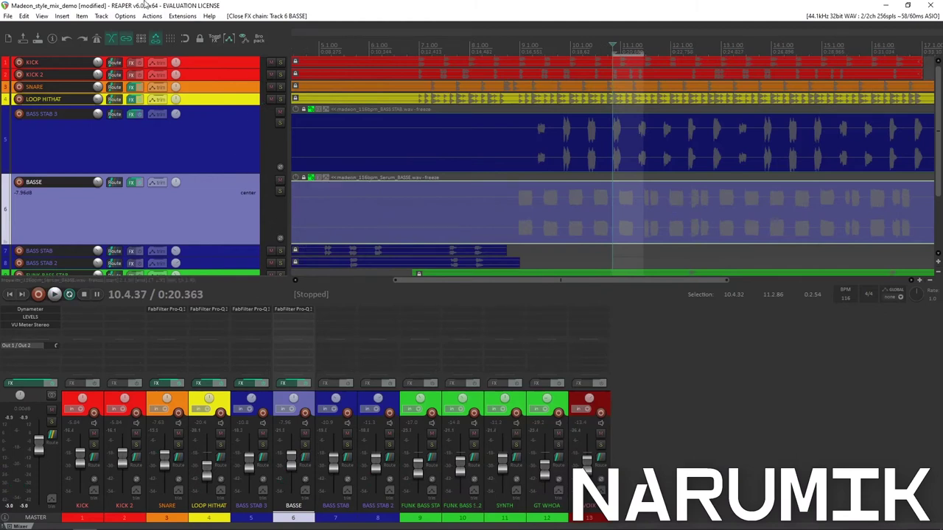
scroll(447, 140, down, 4)
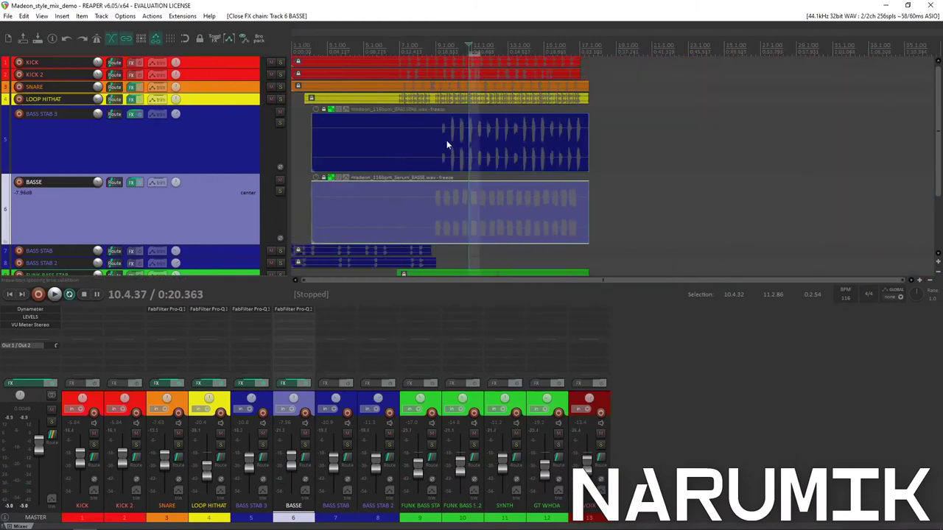
scroll(523, 191, down, 3)
scroll(524, 197, down, 3)
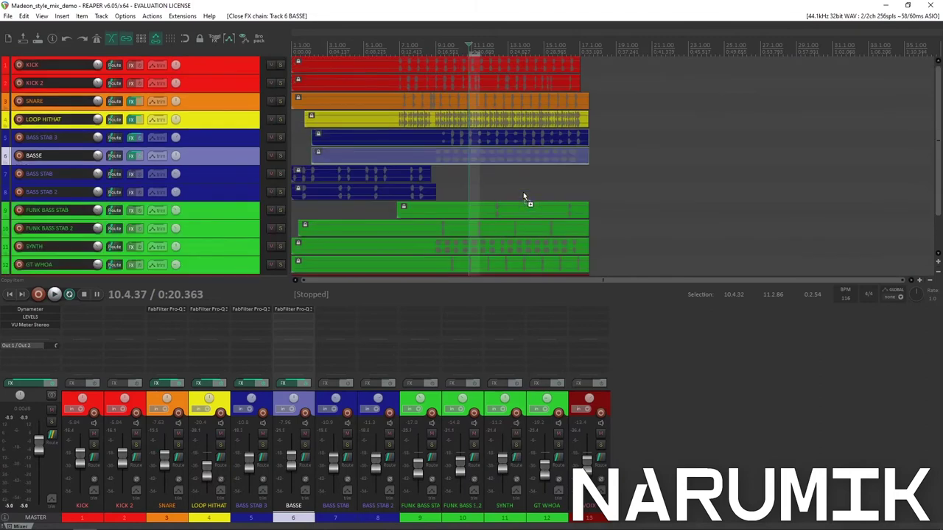
click(383, 178)
scroll(395, 180, up, 4)
scroll(395, 180, down, 5)
drag(217, 183, 236, 209)
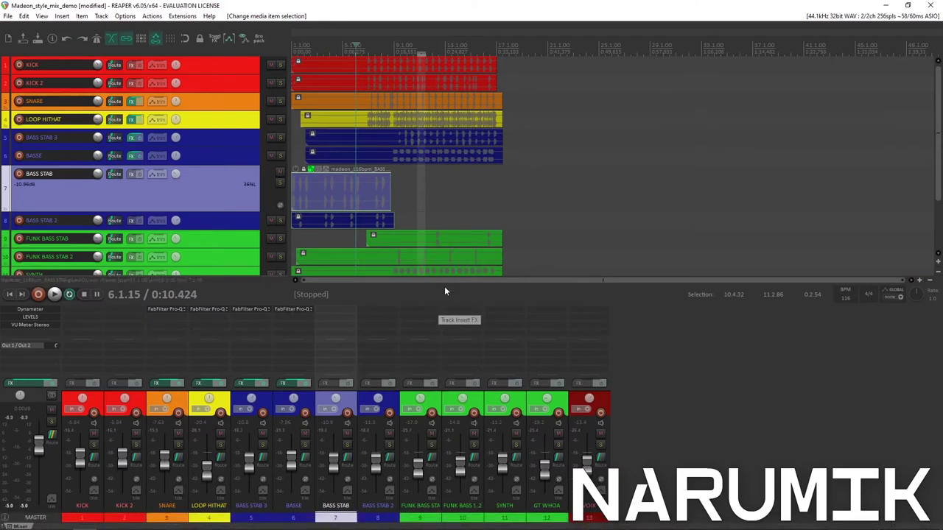
scroll(385, 183, up, 2)
scroll(384, 182, up, 4)
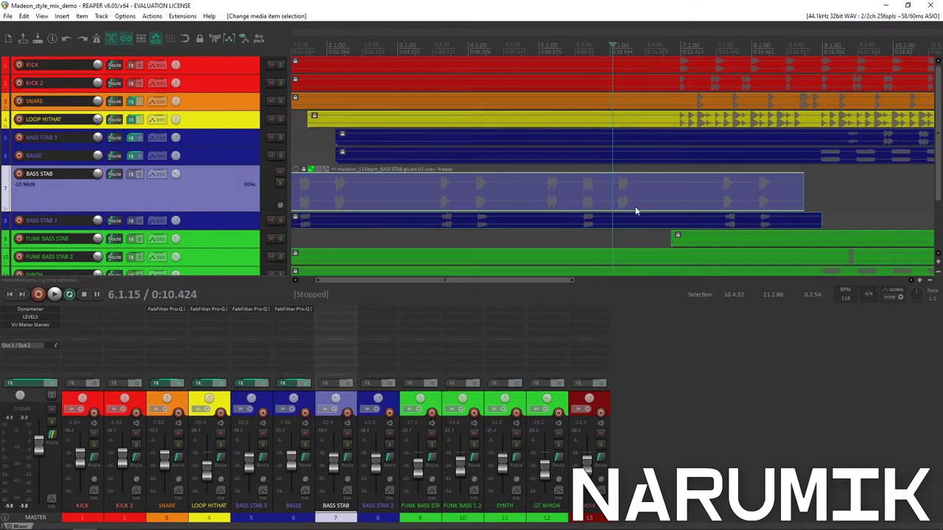
Enlarge the BASS STAB 2 track and select its audio item, placing the edit cursor near 5.3
scroll(602, 206, down, 3)
click(264, 218)
drag(239, 227, 266, 212)
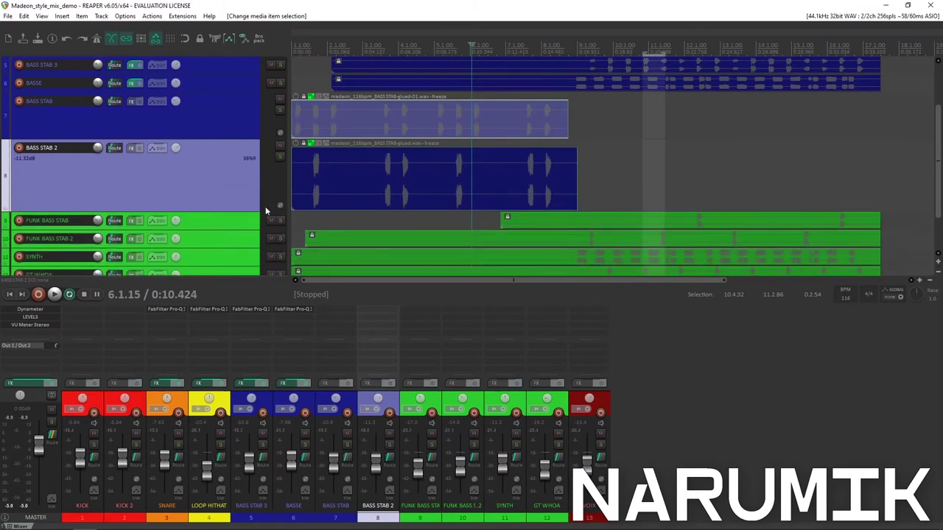
click(453, 166)
scroll(472, 162, up, 5)
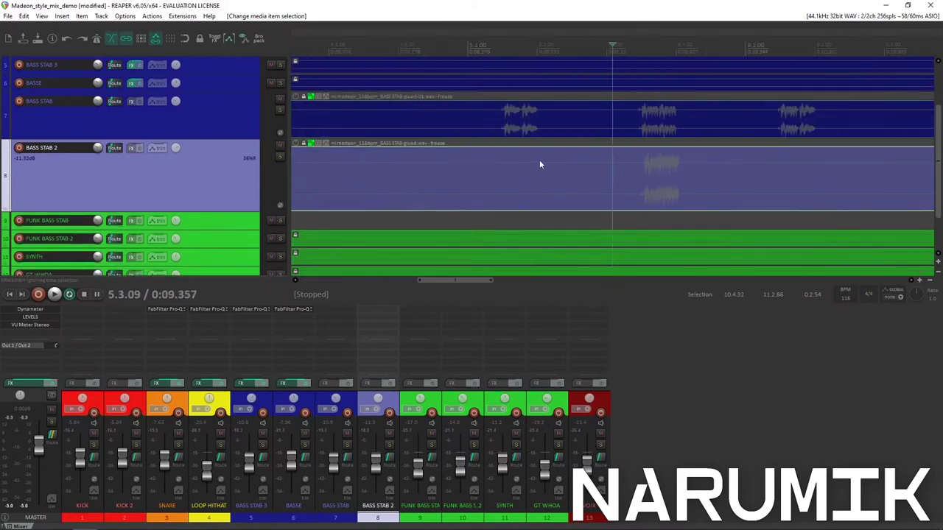
scroll(540, 164, down, 5)
scroll(539, 160, up, 3)
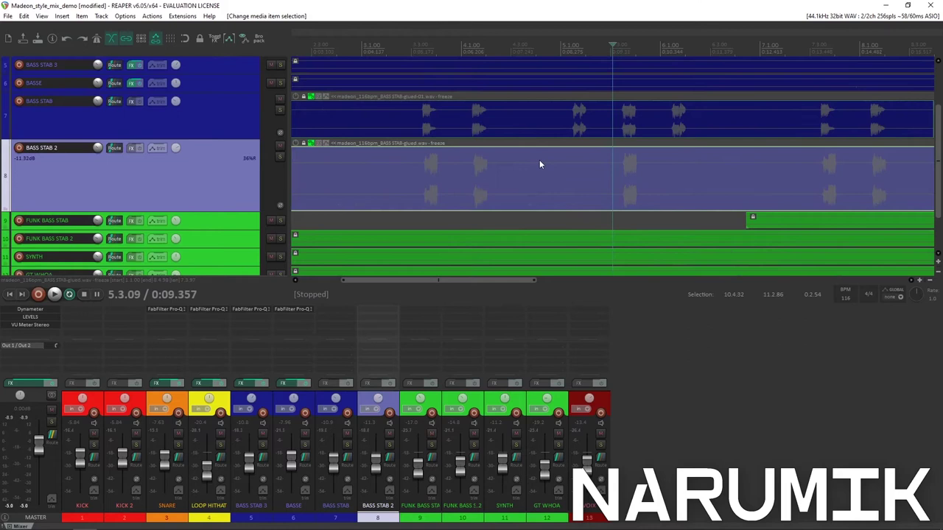
scroll(539, 160, down, 1)
Add FabFilter Pro-Q 3 to the BASS STAB track and move its window below the two bass stab items
click(133, 101)
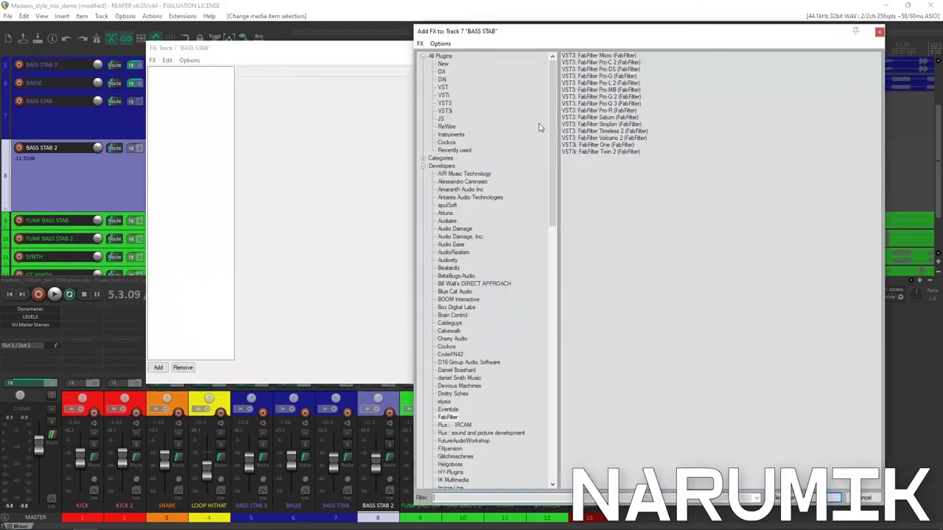
double_click(608, 103)
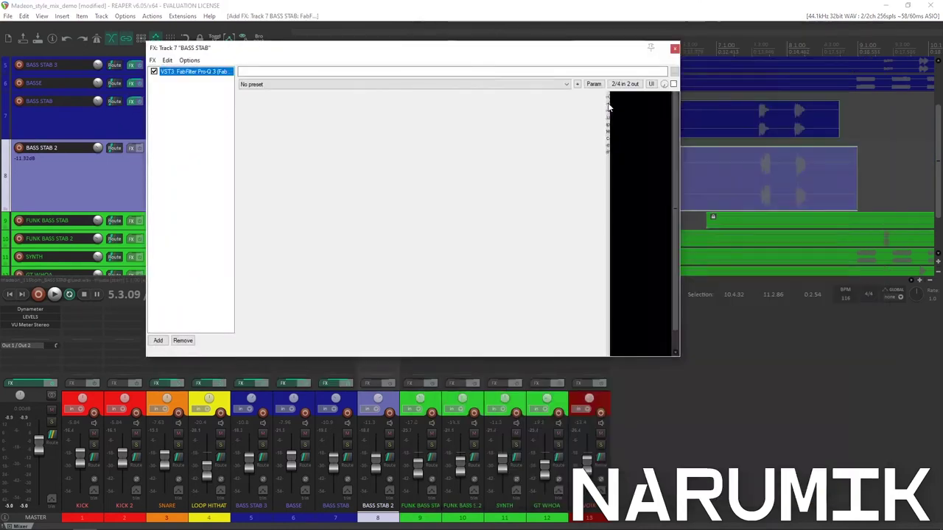
drag(529, 44, 576, 107)
click(408, 4)
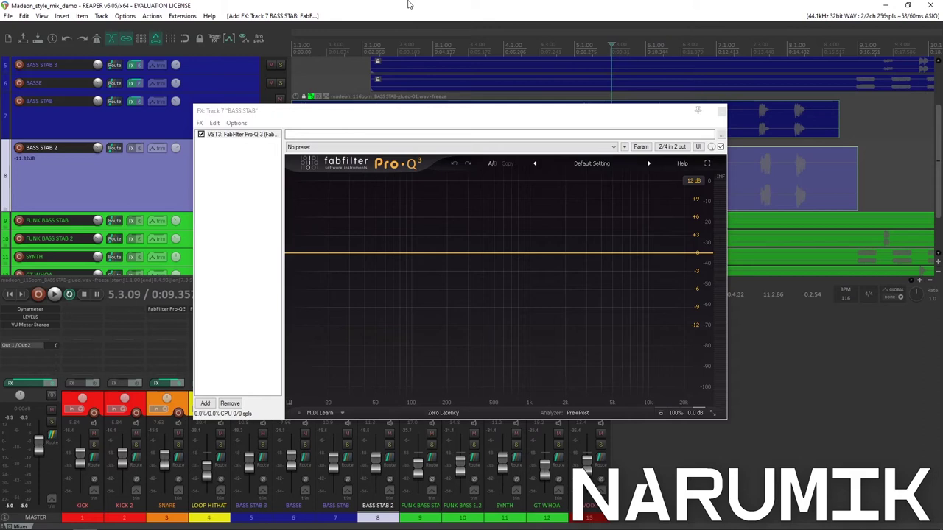
drag(363, 113, 508, 225)
click(508, 4)
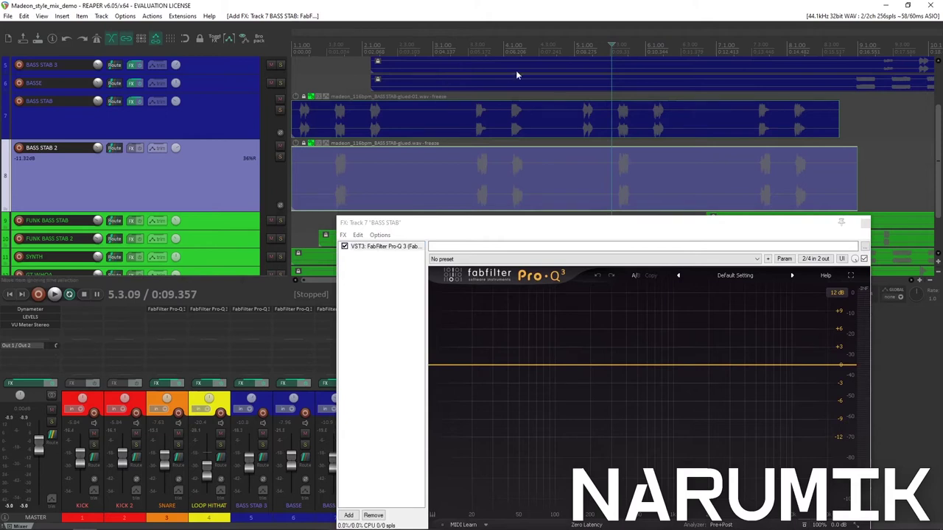
drag(554, 231, 518, 212)
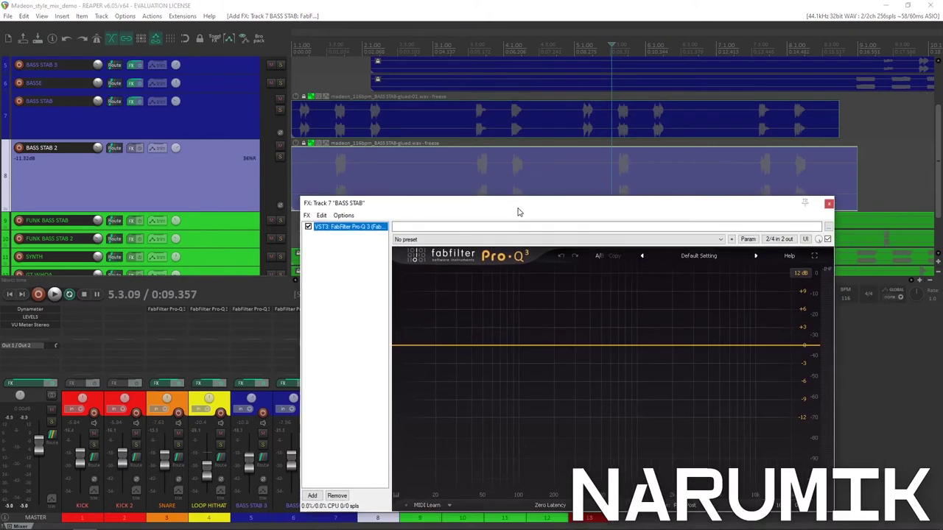
click(320, 5)
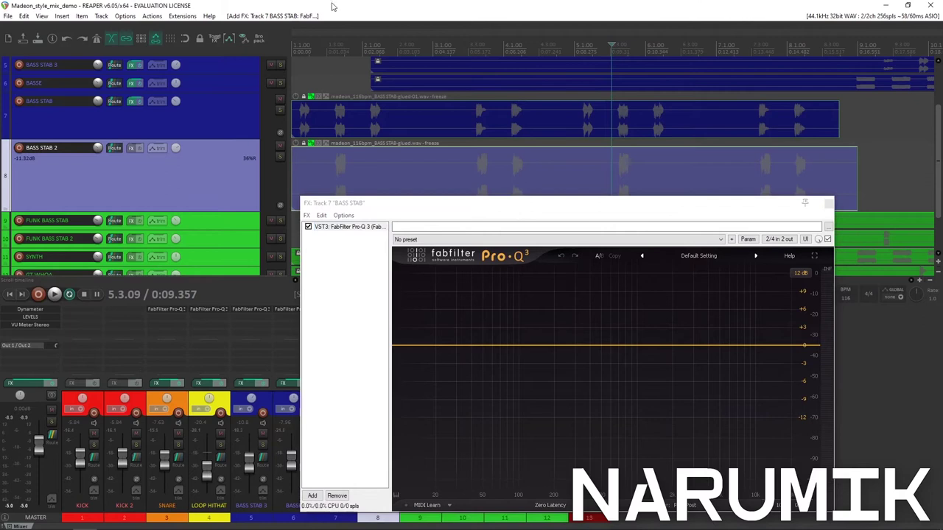
Set Pro-Q 3 on the BASS STAB track to Linear Phase processing with High resolution
drag(477, 213, 462, 228)
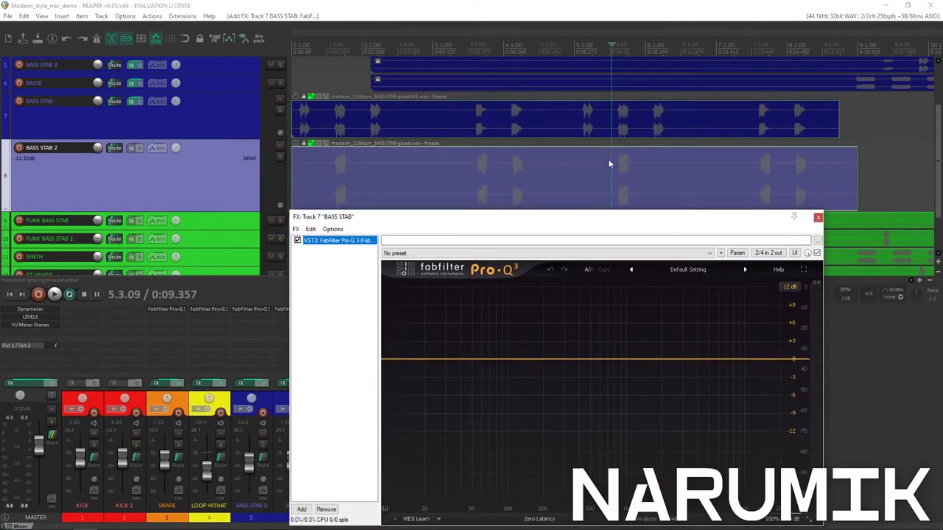
scroll(622, 163, up, 3)
scroll(622, 159, down, 3)
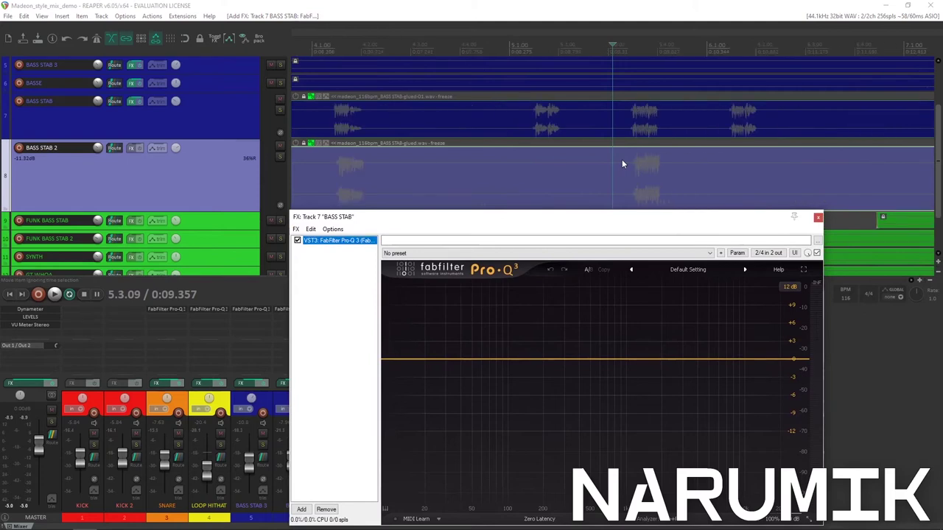
scroll(540, 177, up, 2)
drag(382, 227, 177, 154)
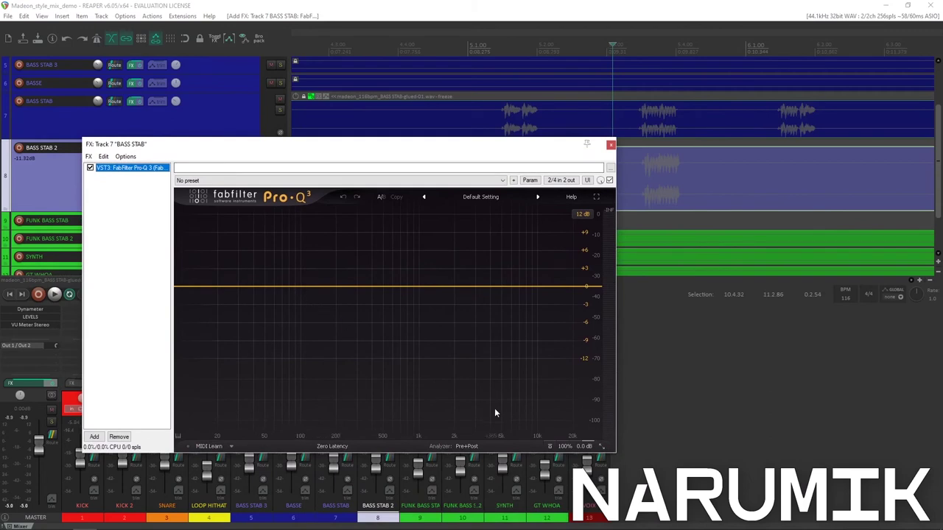
click(333, 446)
click(339, 479)
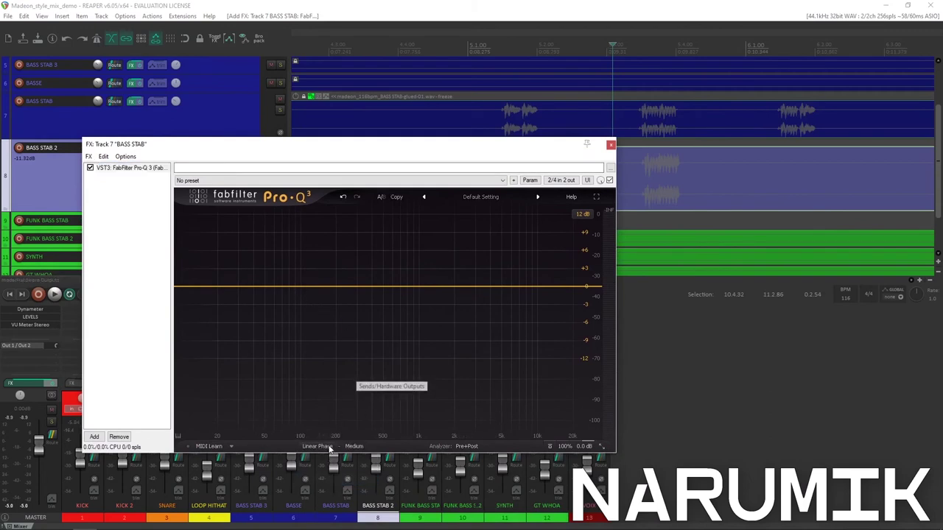
click(355, 446)
click(365, 479)
Play the bass stabs between bars 5 and 8 while watching the BASS STAB spectrum in the EQ analyzer
drag(299, 148, 329, 207)
click(622, 37)
scroll(622, 37, down, 2)
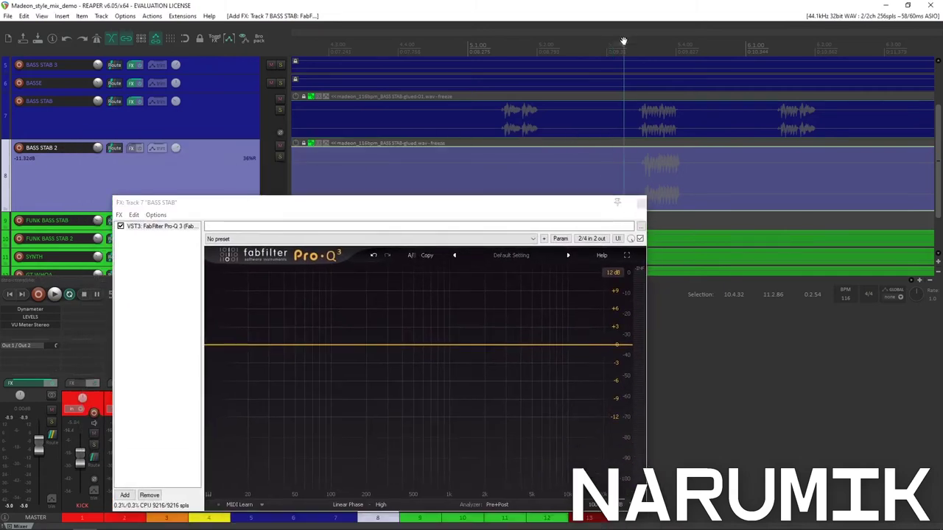
key(space)
scroll(599, 66, down, 2)
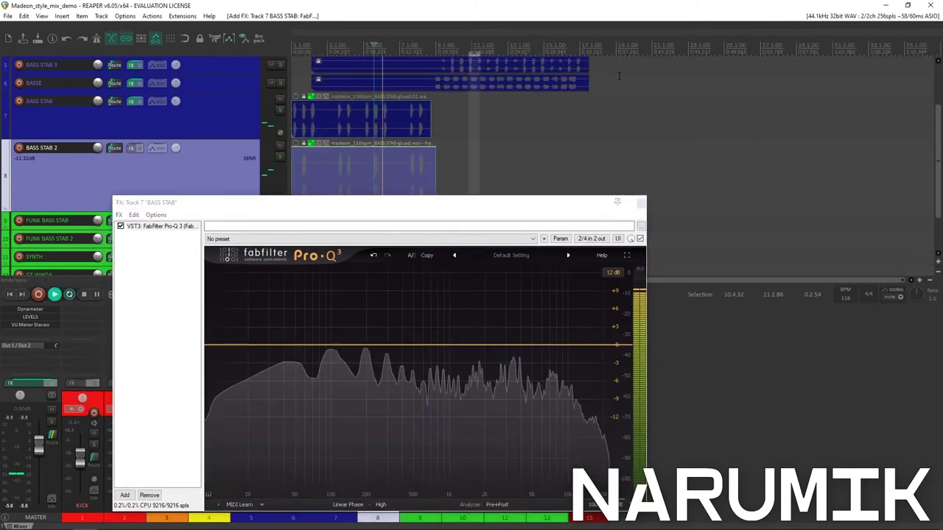
key(space)
scroll(629, 57, up, 3)
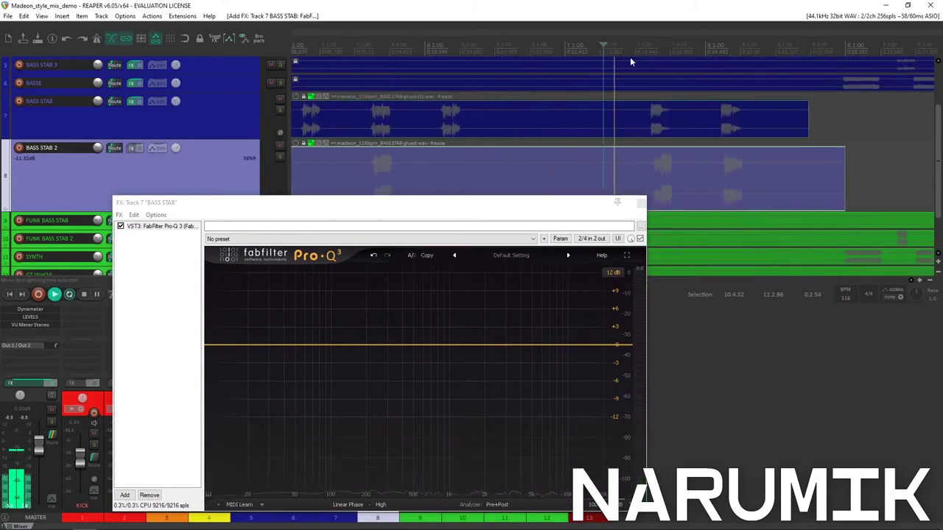
key(space)
scroll(619, 59, down, 2)
key(space)
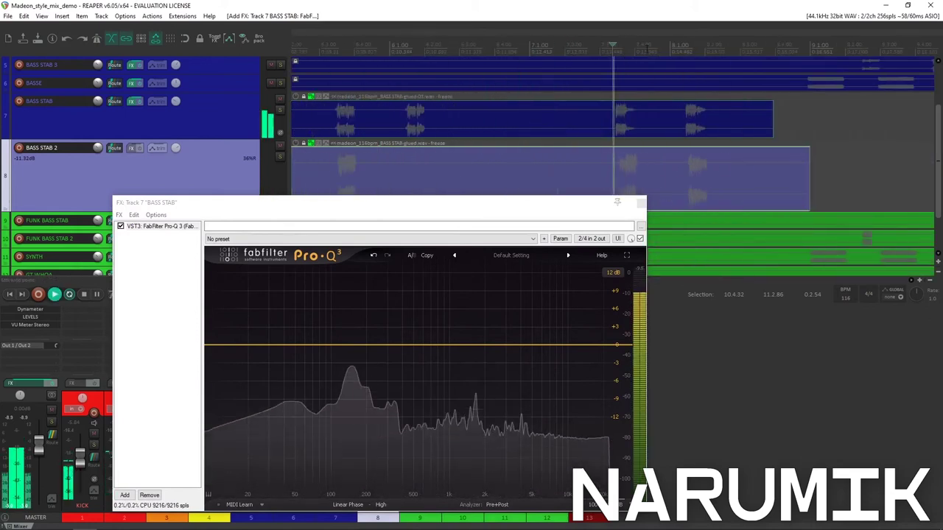
Close and reopen the BASS STAB effects window, placing it below the two bass stab items
click(128, 101)
click(129, 103)
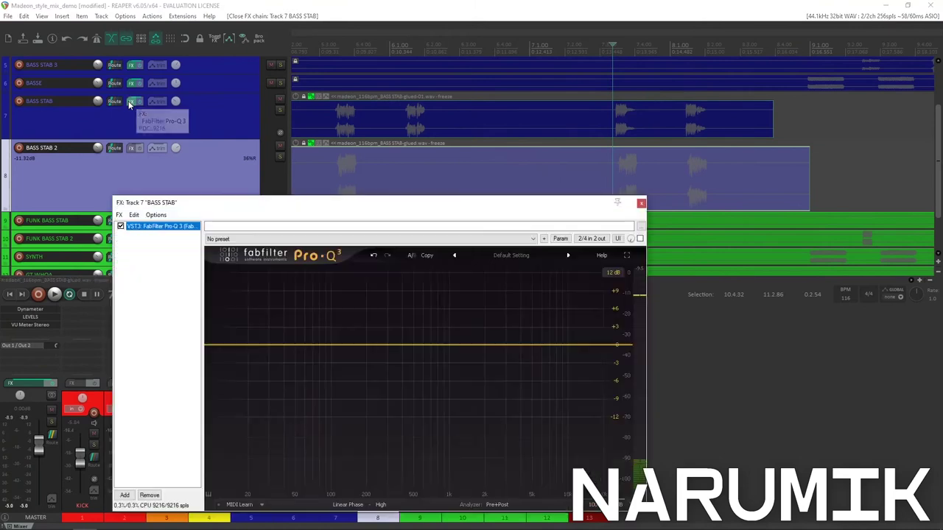
click(129, 103)
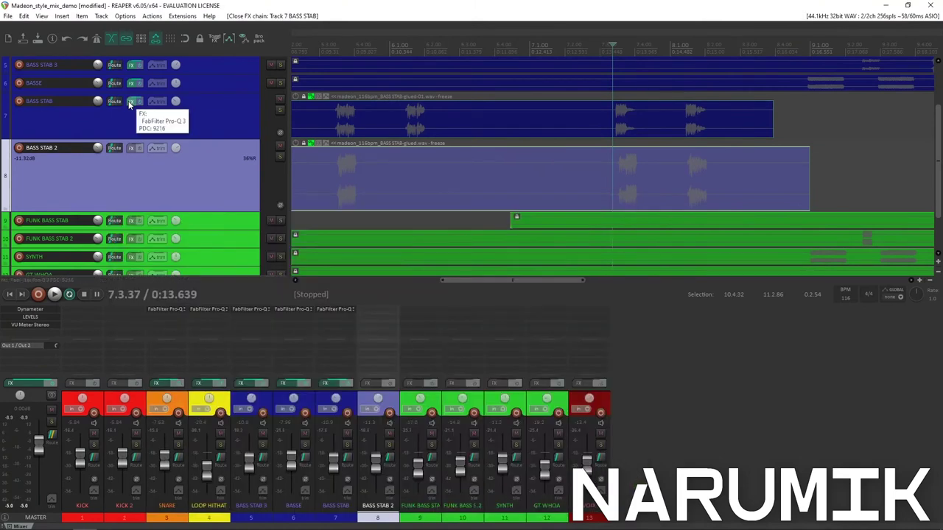
click(129, 103)
drag(230, 210, 290, 206)
click(525, 5)
Play up to the last bass stab hit and create a time selection around it from about 8.1.19 to 8.2.57
scroll(648, 126, up, 3)
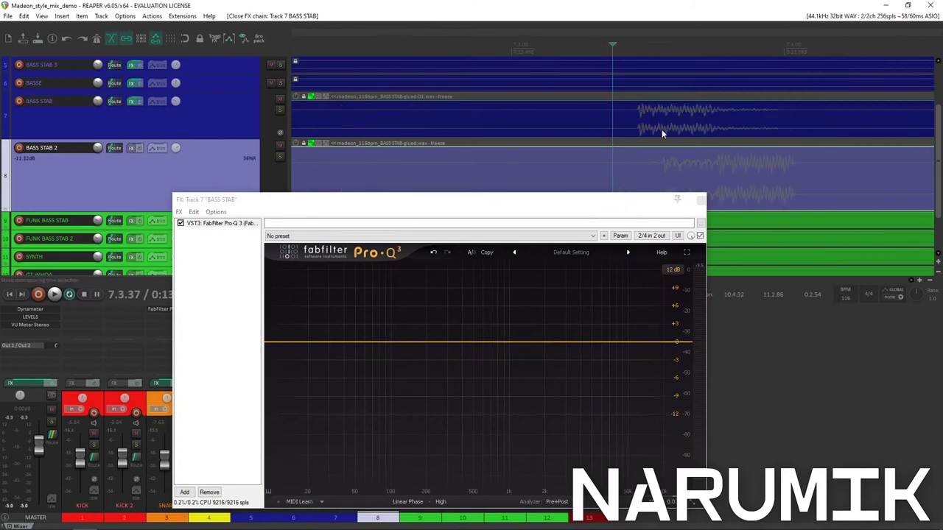
key(space)
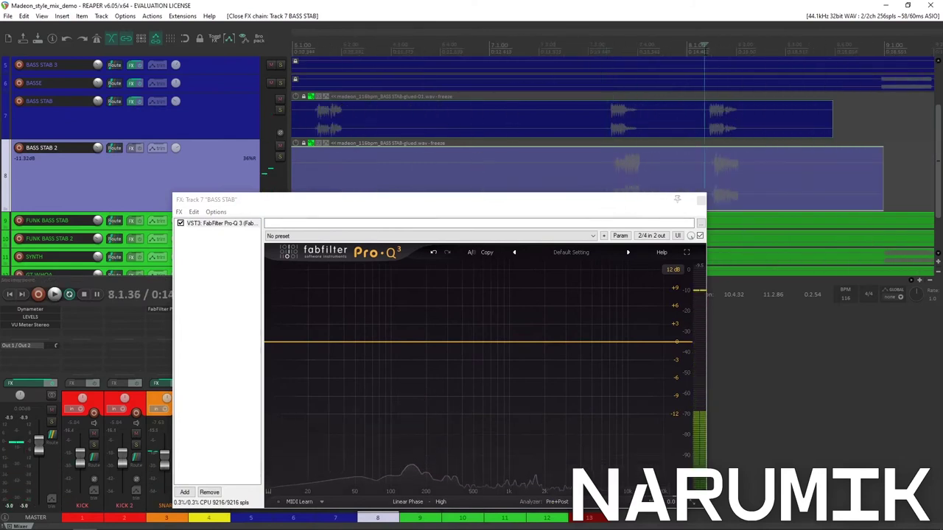
scroll(673, 51, up, 2)
scroll(673, 51, down, 2)
drag(568, 51, 702, 66)
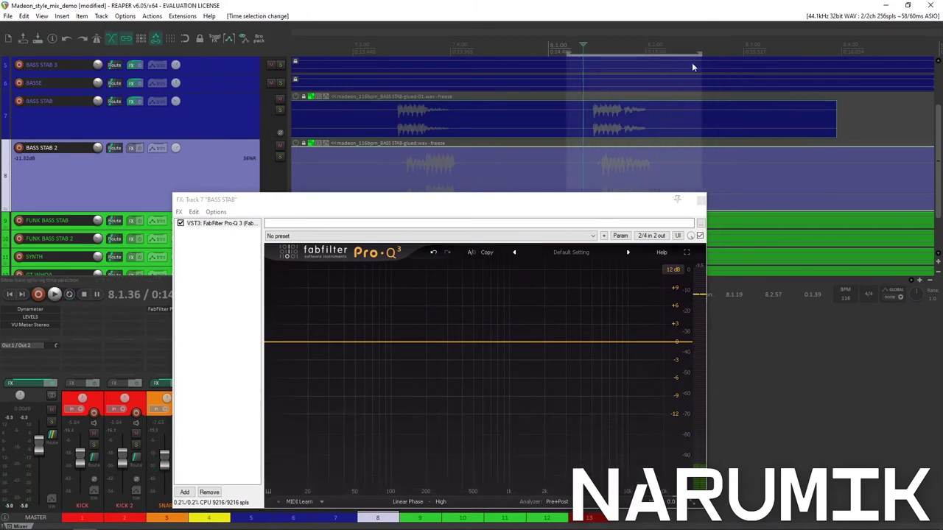
Add a Low Shelf band at about 38 Hz to the BASS STAB EQ, with reduced gain and a Q of about 0.43
drag(452, 206, 609, 147)
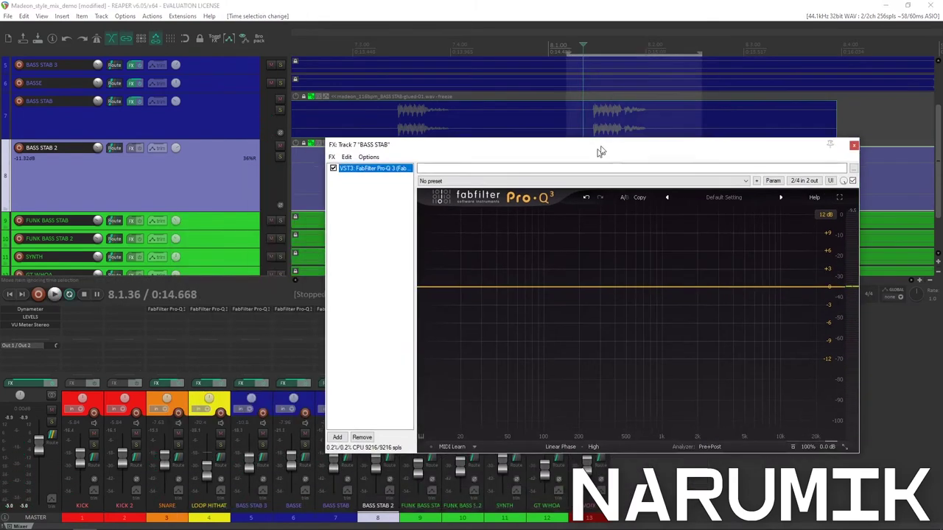
click(498, 285)
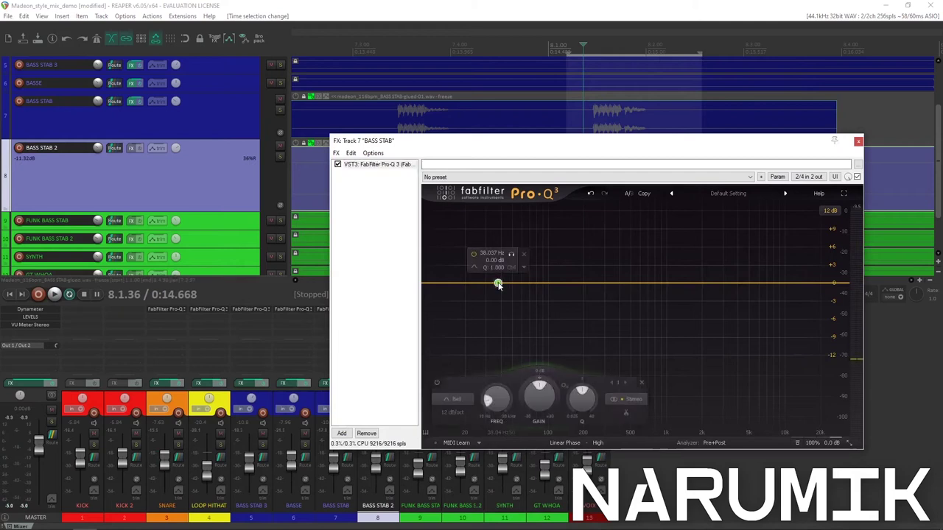
right_click(498, 285)
mouse_move(578, 335)
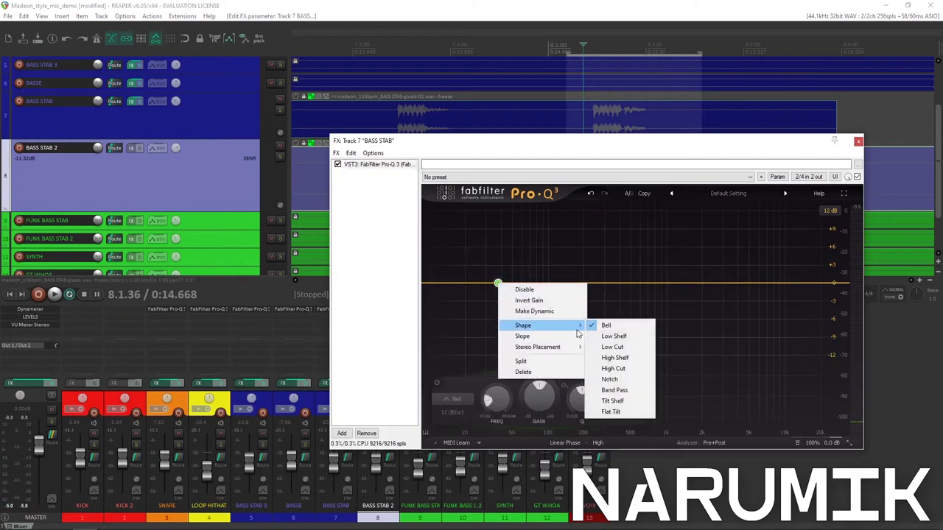
click(615, 358)
right_click(503, 296)
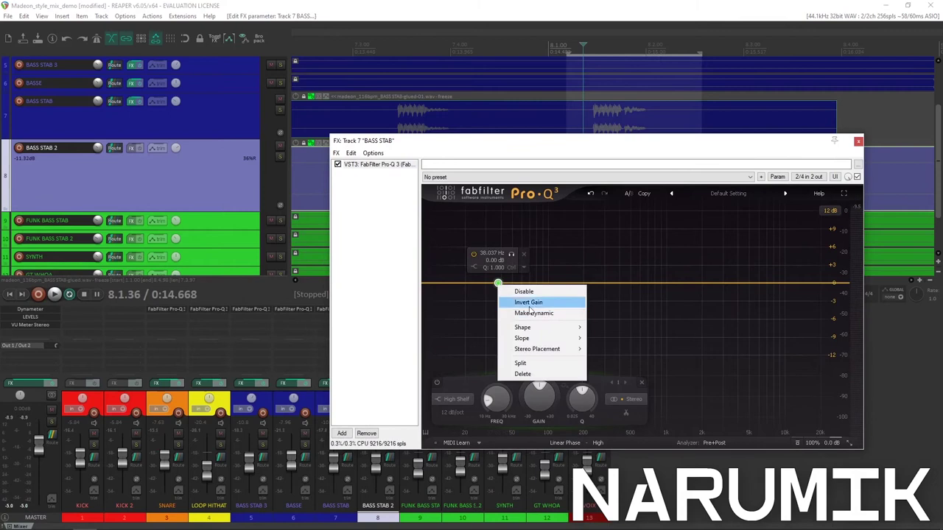
mouse_move(537, 330)
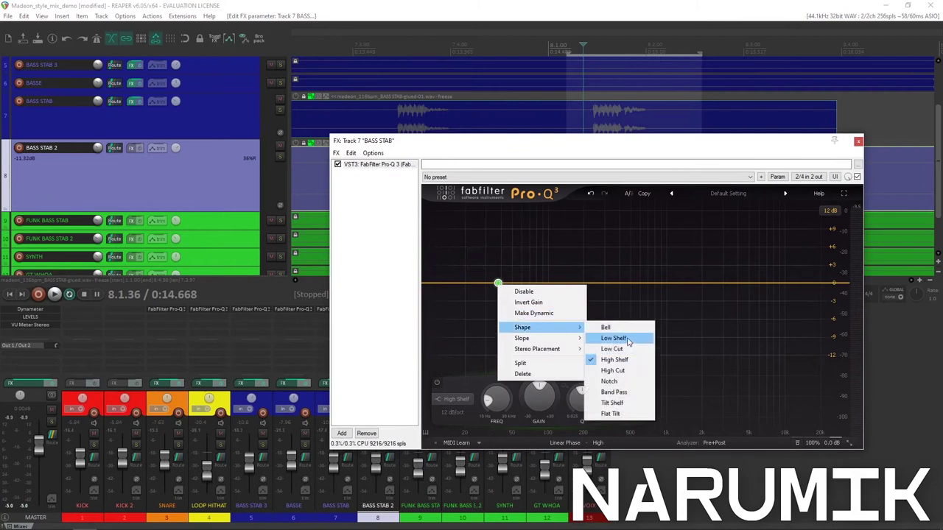
click(628, 339)
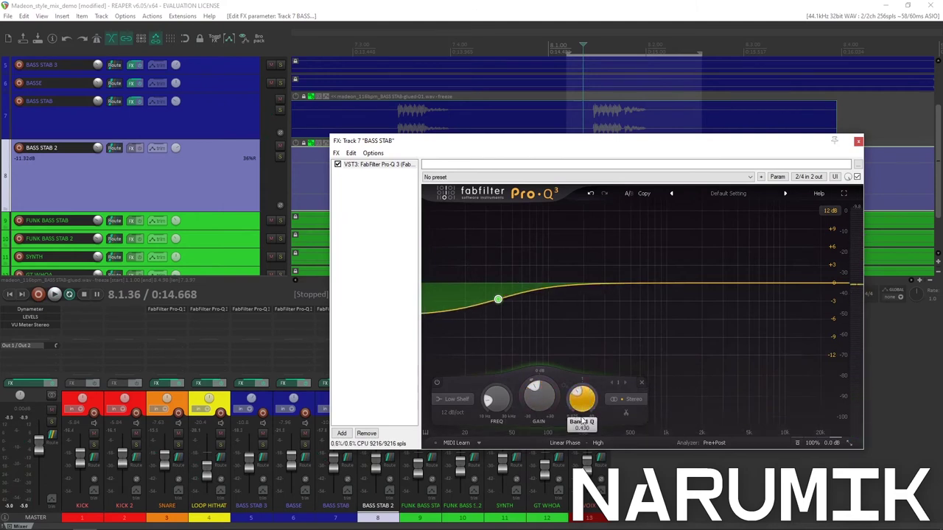
While the loop plays, move the low shelf to about 200 Hz with a cut of about 8 dB, and compare against bypass
key(space)
scroll(510, 398, up, 3)
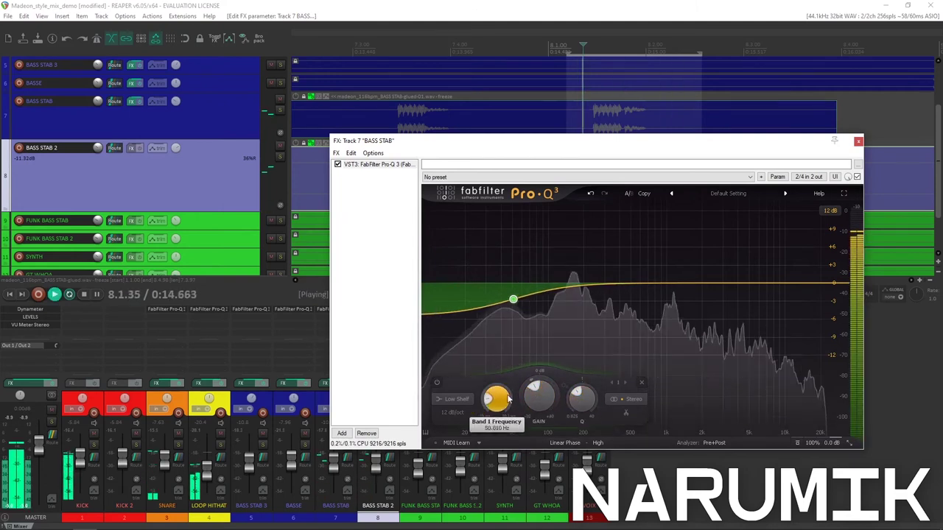
drag(510, 396, 557, 368)
mouse_move(544, 401)
mouse_down()
mouse_move(548, 418)
mouse_move(556, 399)
mouse_up()
click(856, 178)
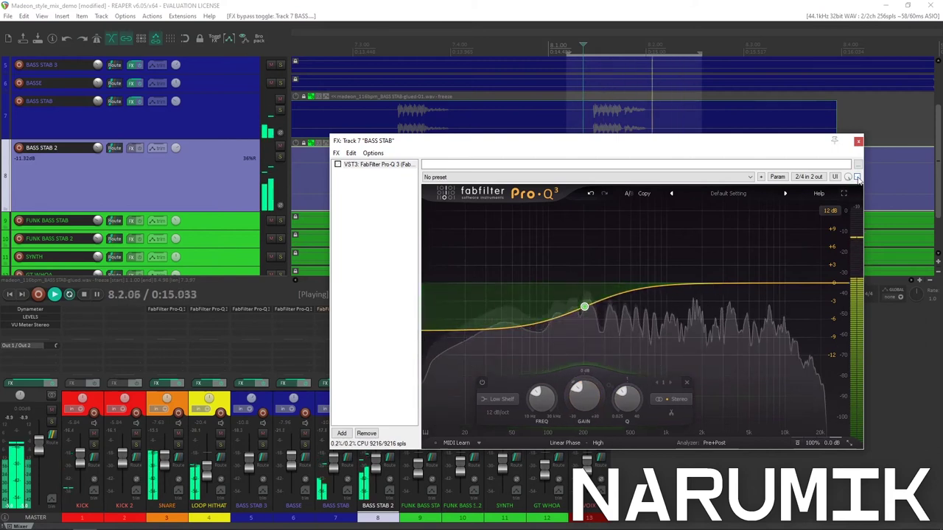
click(856, 178)
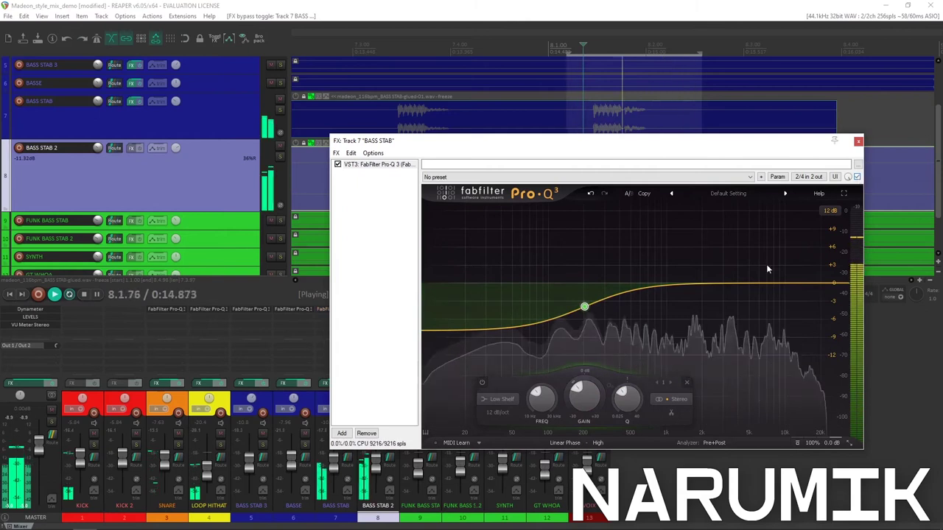
Ease the low shelf cut to about 5 dB, comparing it against the bypassed EQ, and stop playback
drag(603, 401, 604, 393)
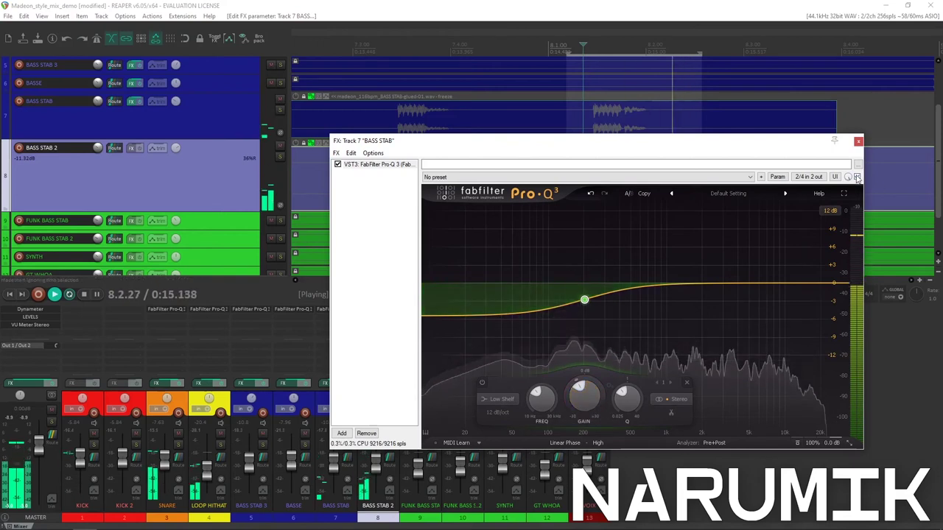
click(858, 178)
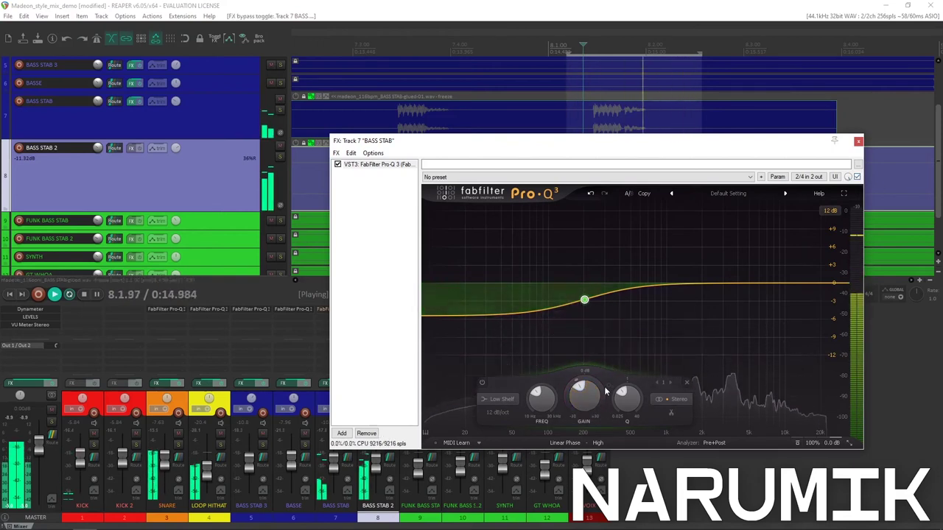
drag(584, 392, 583, 388)
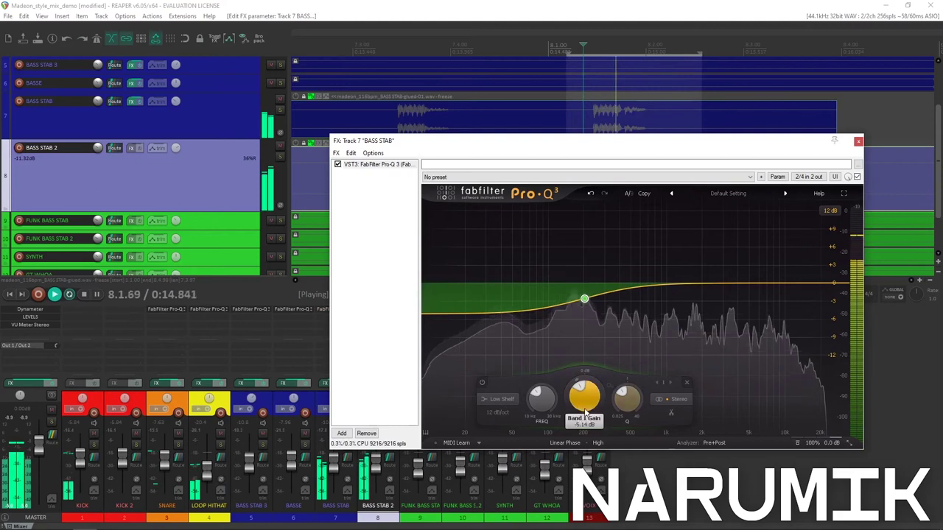
click(857, 177)
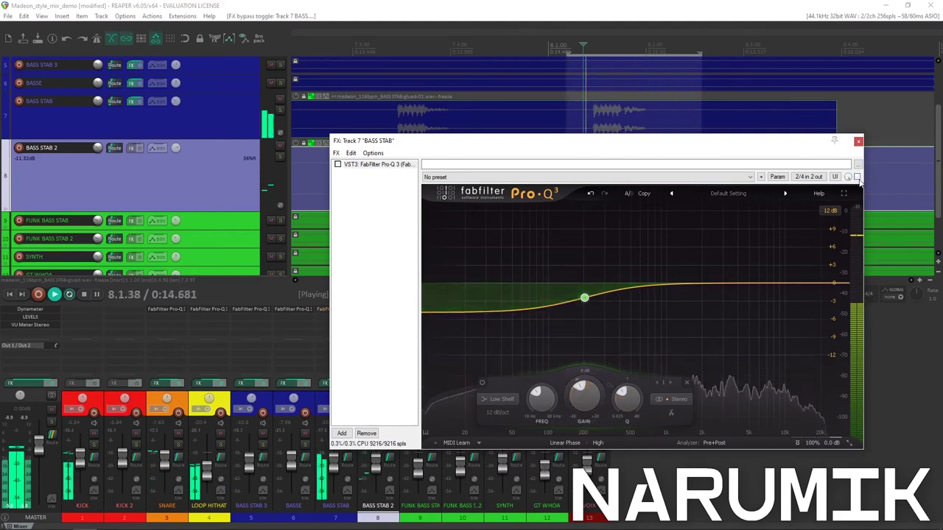
click(857, 177)
key(space)
Solo the BASS STAB track and audition the loop with its EQ active and bypassed
drag(589, 141, 581, 220)
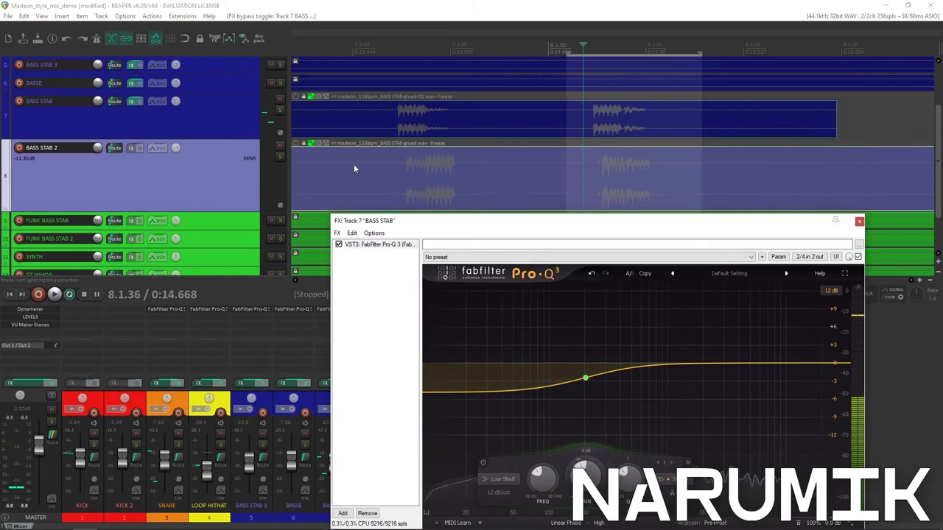
click(280, 110)
key(space)
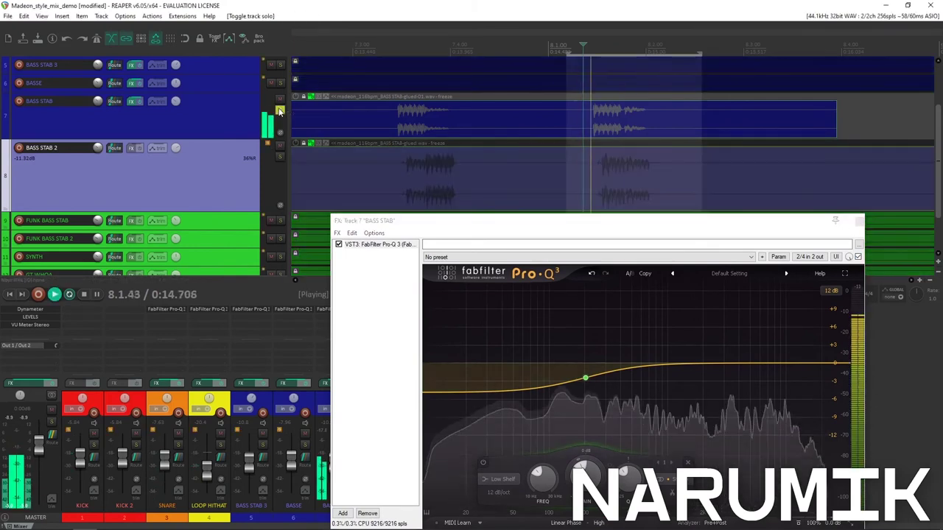
click(857, 256)
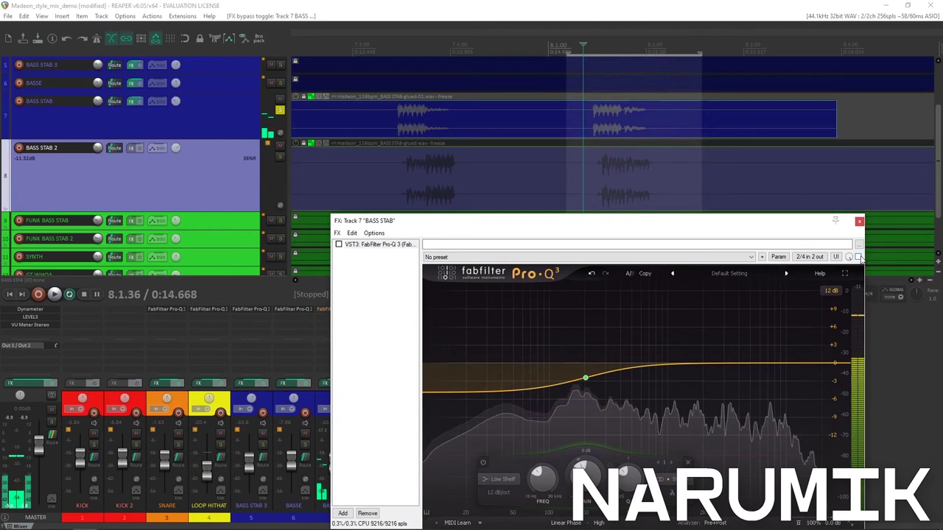
Compare the soloed BASS STAB track's mixer level with Pro-Q 3 enabled and bypassed, keeping its channel strip uncovered
click(374, 5)
drag(466, 220, 702, 230)
key(space)
key(space)
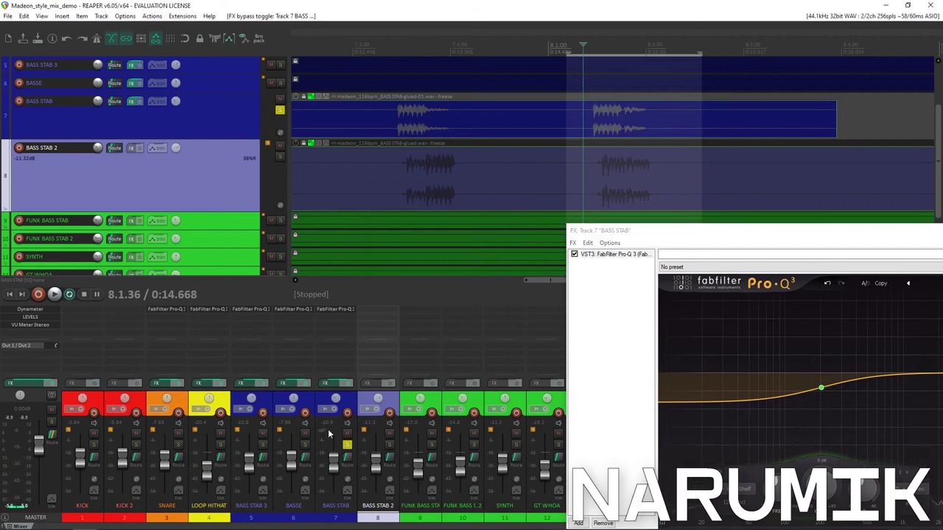
key(space)
key(space)
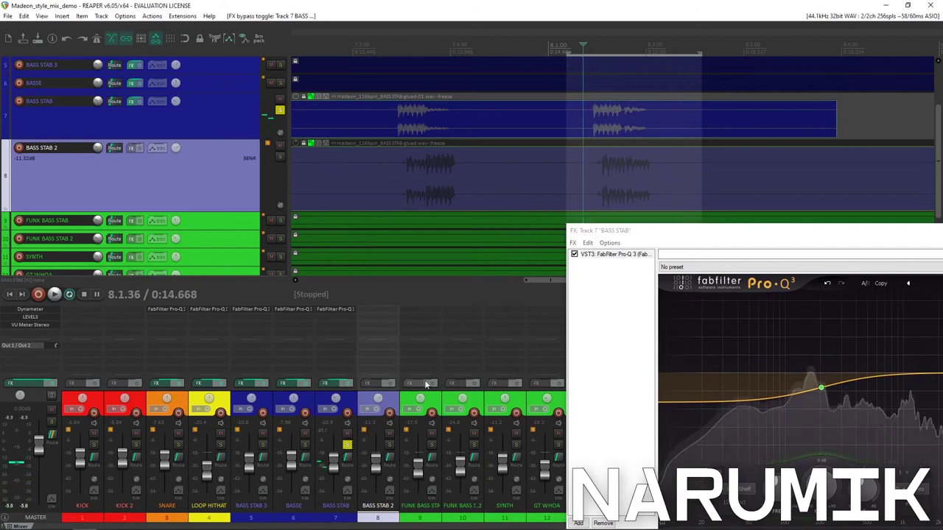
click(574, 254)
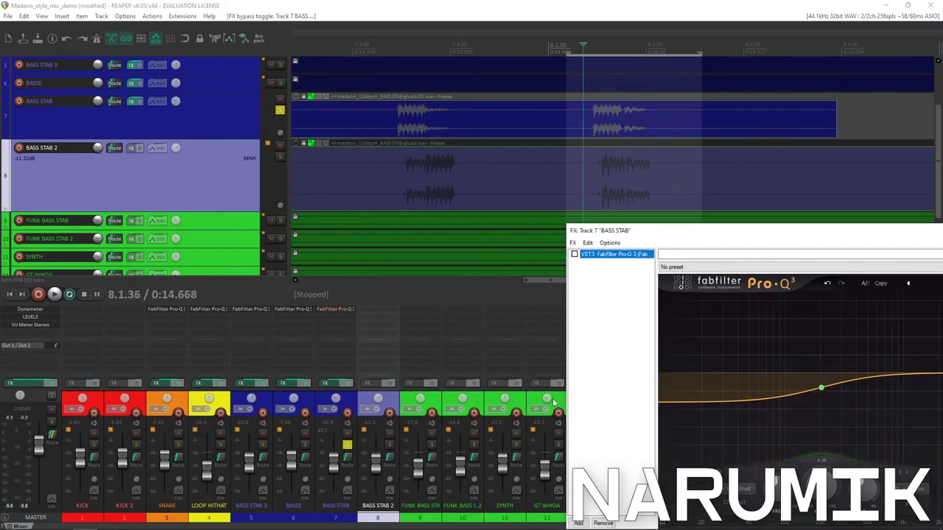
key(space)
Re-enable Pro-Q 3 on BASS STAB with an output gain of +2.3 dB, and unsolo the track to hear it in the mix
drag(623, 234, 345, 118)
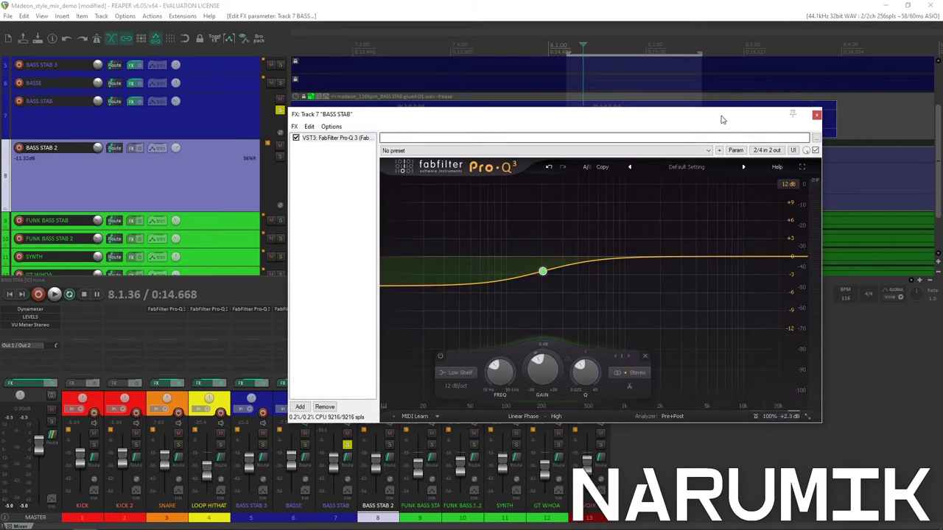
drag(721, 119, 920, 174)
key(space)
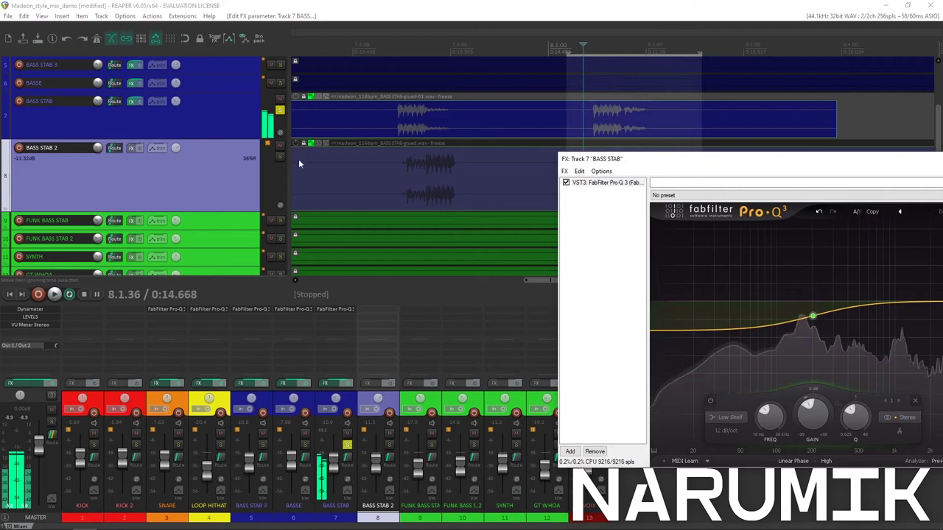
click(280, 110)
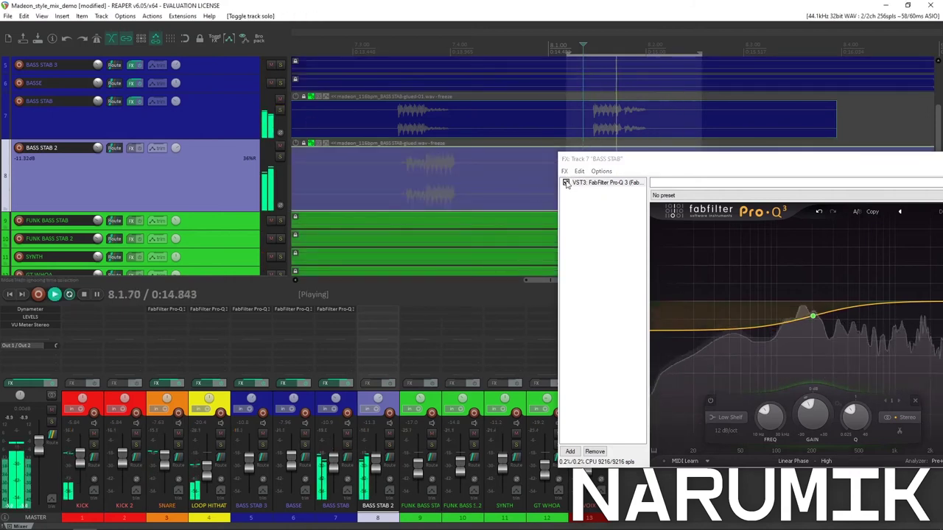
Compare BASS STAB in the mix with Pro-Q 3 bypassed and active, stop playback, and close its effects window
click(566, 183)
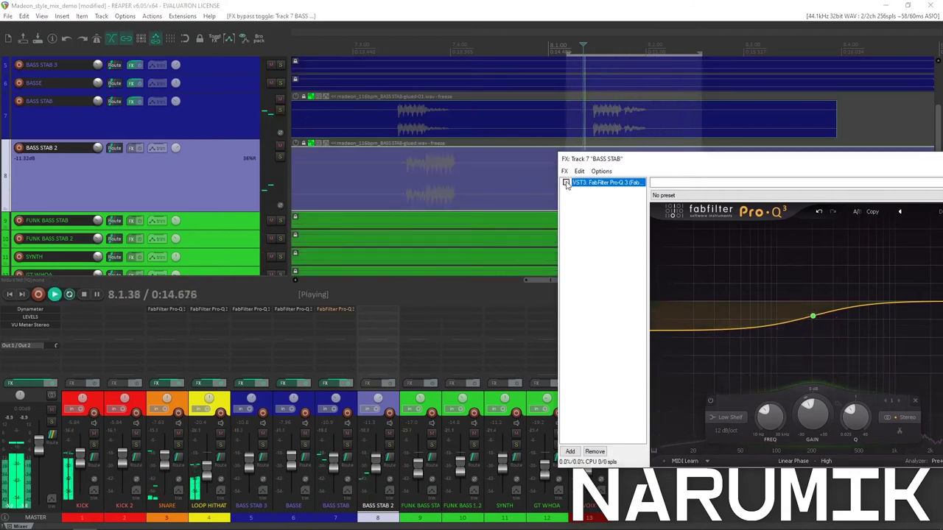
click(565, 182)
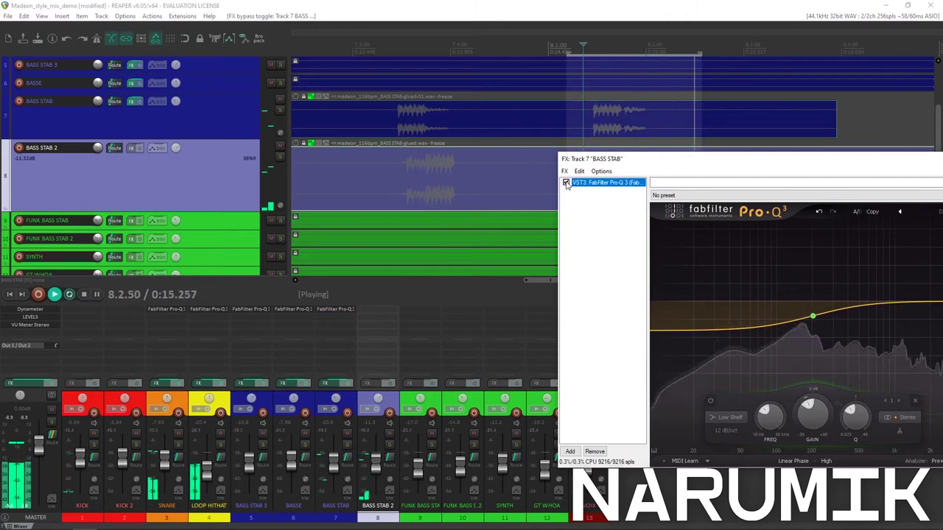
click(472, 5)
key(space)
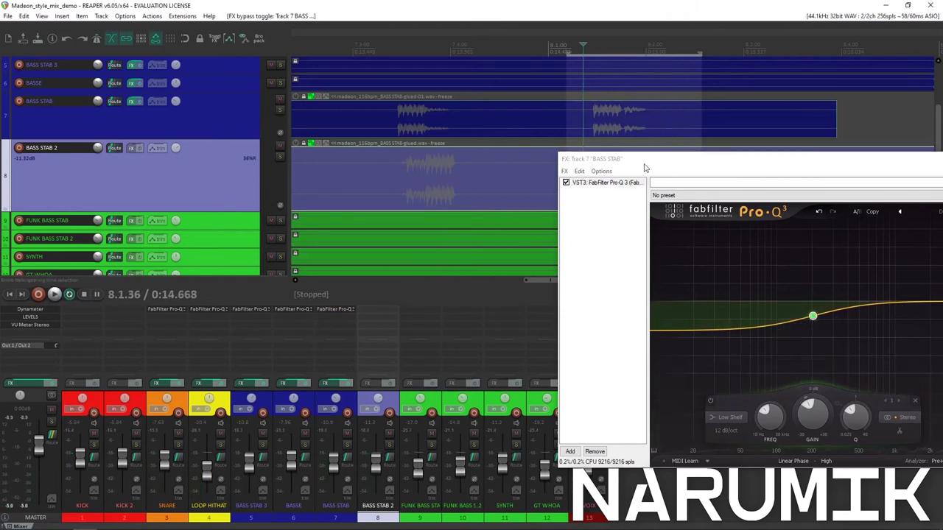
drag(605, 158, 248, 167)
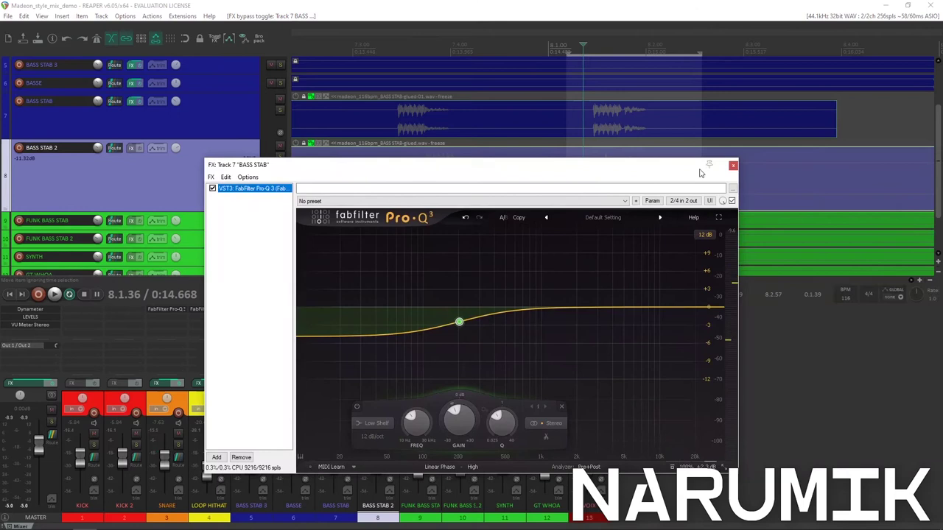
click(732, 167)
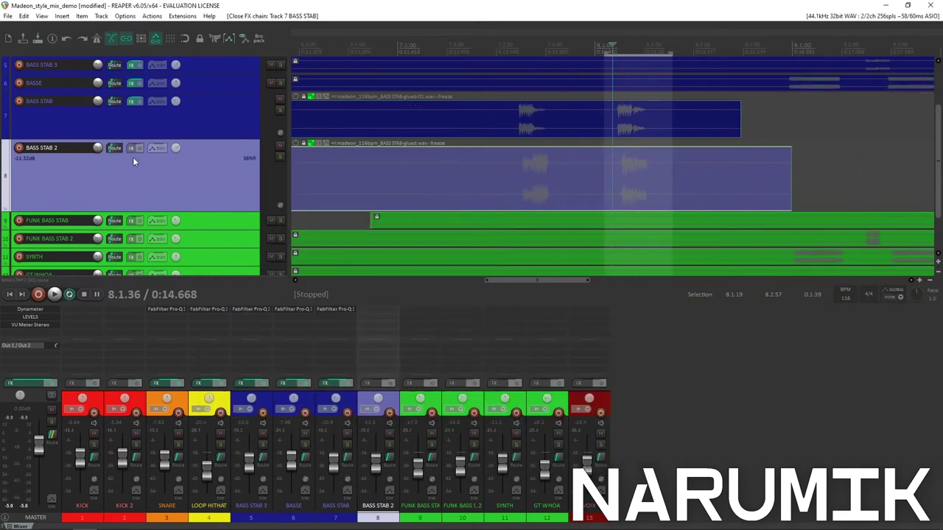
Solo the BASS STAB 2 track and copy the Pro-Q 3 low shelf EQ from BASS STAB onto it
click(280, 156)
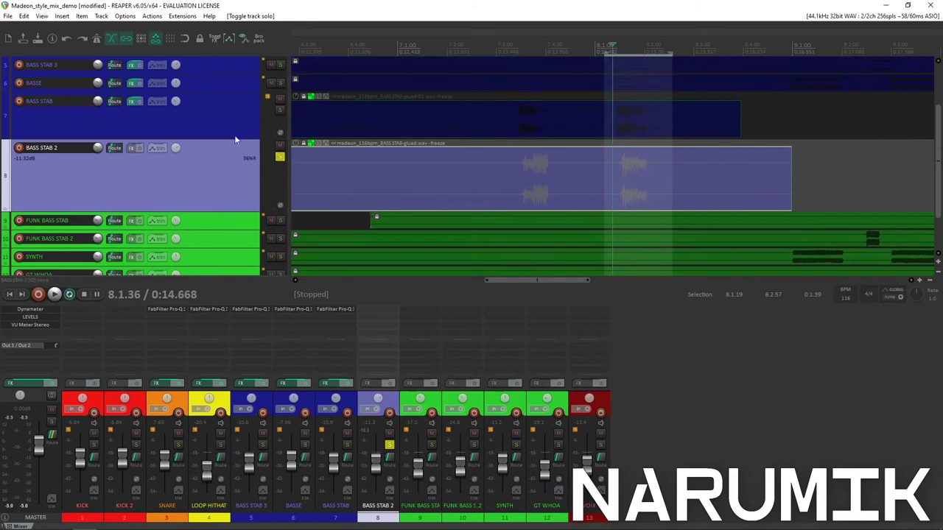
click(134, 150)
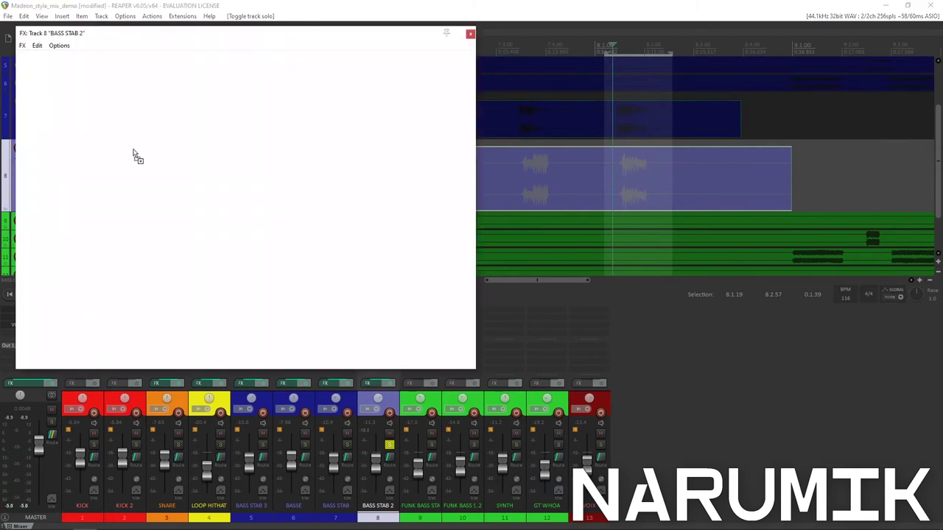
drag(269, 42, 565, 250)
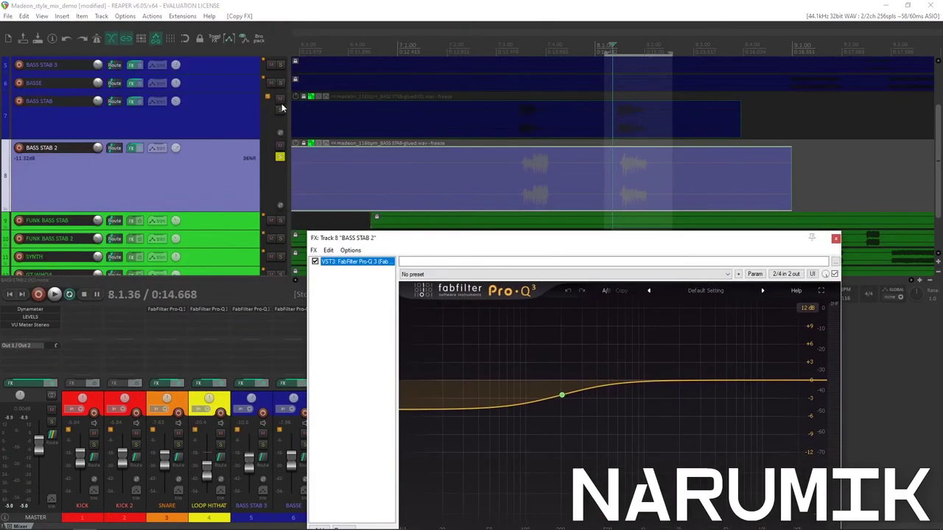
Audition both bass stab tracks soloed and in the full mix, toggling Pro-Q 3 bypass on BASS STAB 2
click(280, 110)
key(space)
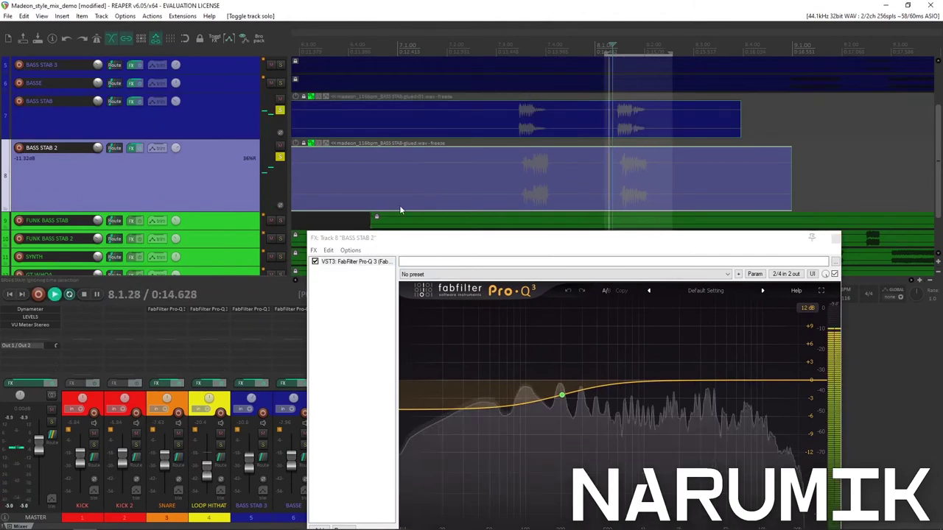
alt+click(280, 157)
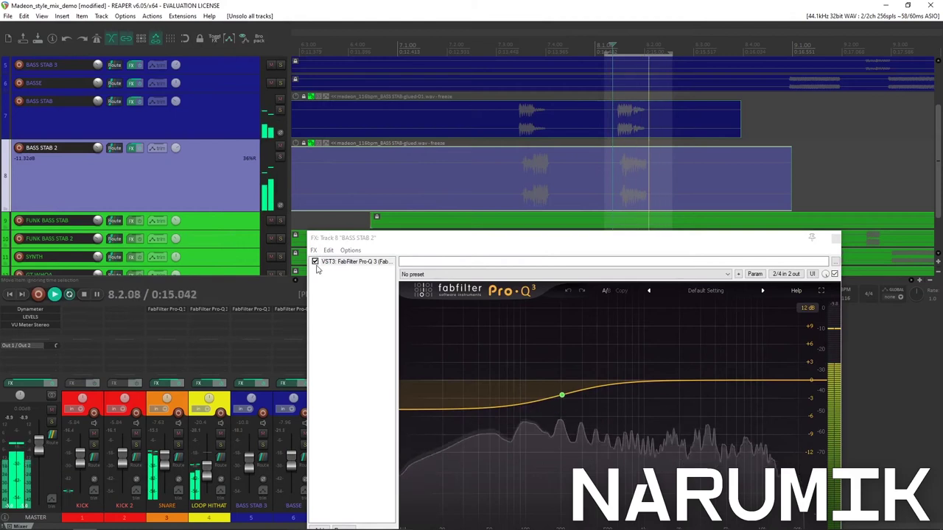
click(315, 261)
click(314, 261)
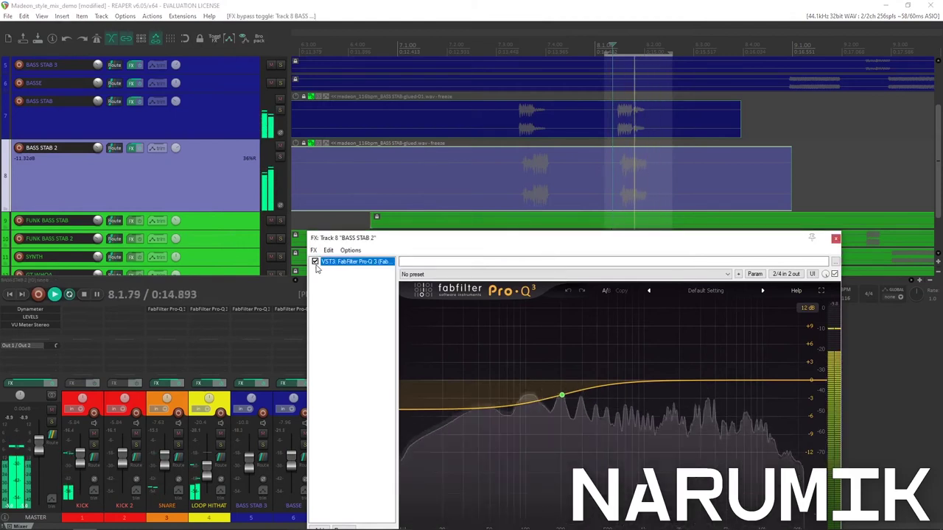
key(space)
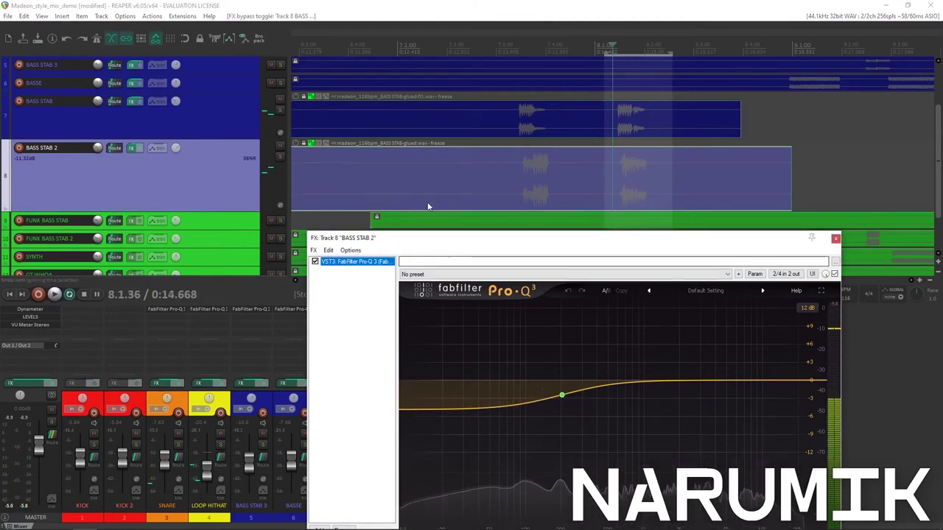
Solo BASS STAB 2 and compare its mixer level over the loop with Pro-Q 3 active and bypassed
click(516, 165)
key(space)
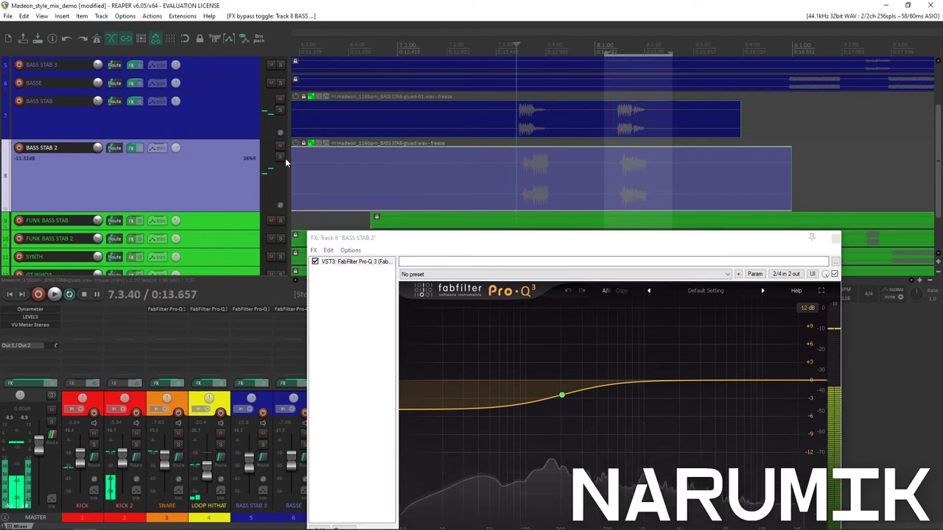
click(280, 156)
drag(373, 238, 600, 256)
click(613, 178)
key(space)
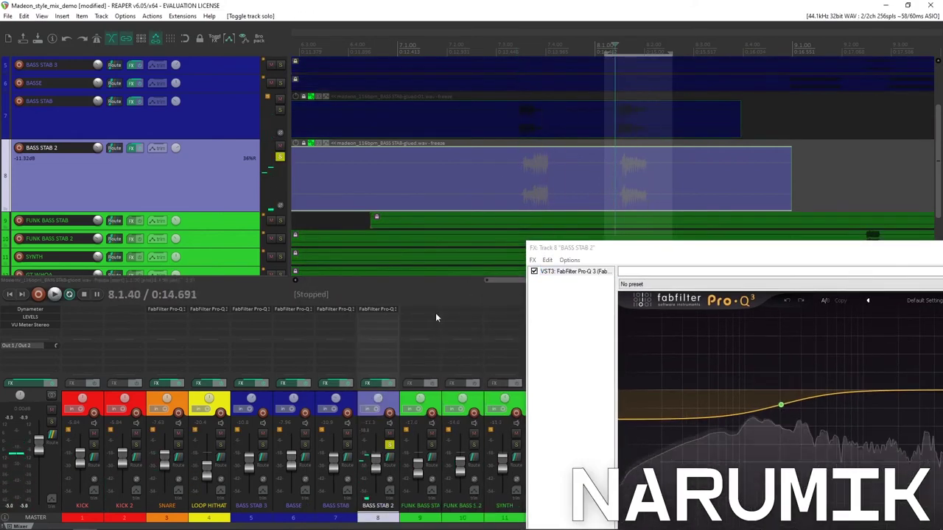
click(534, 272)
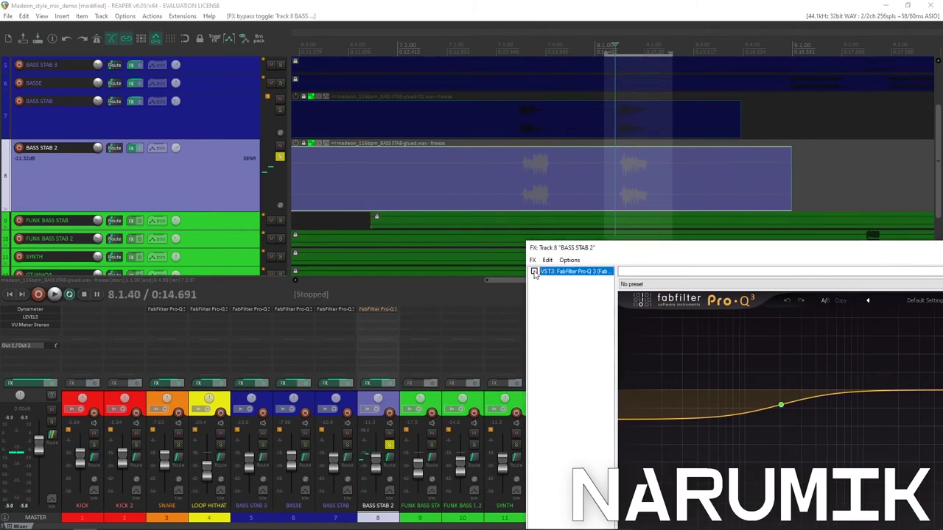
click(377, 438)
key(space)
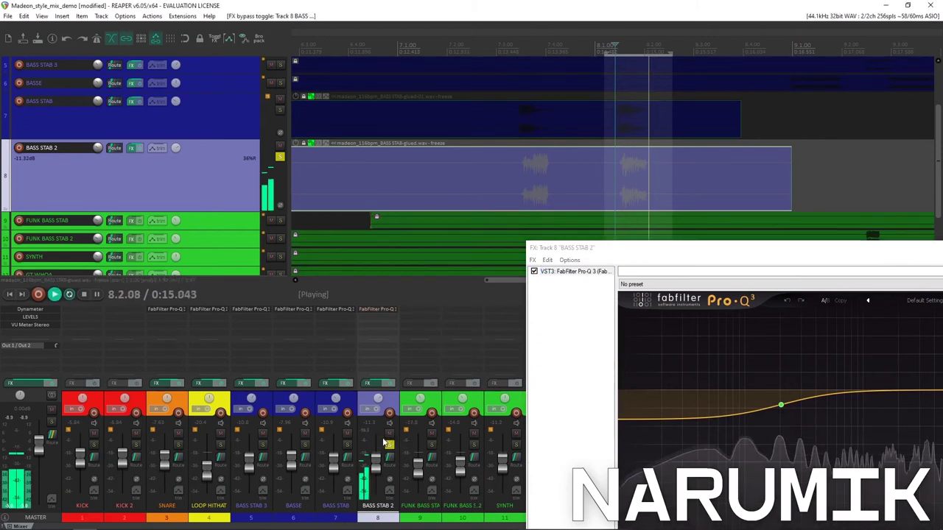
key(space)
Set the Pro-Q 3 output gain on BASS STAB 2 to +3.0 dB and check the level against bypass
drag(568, 248, 430, 61)
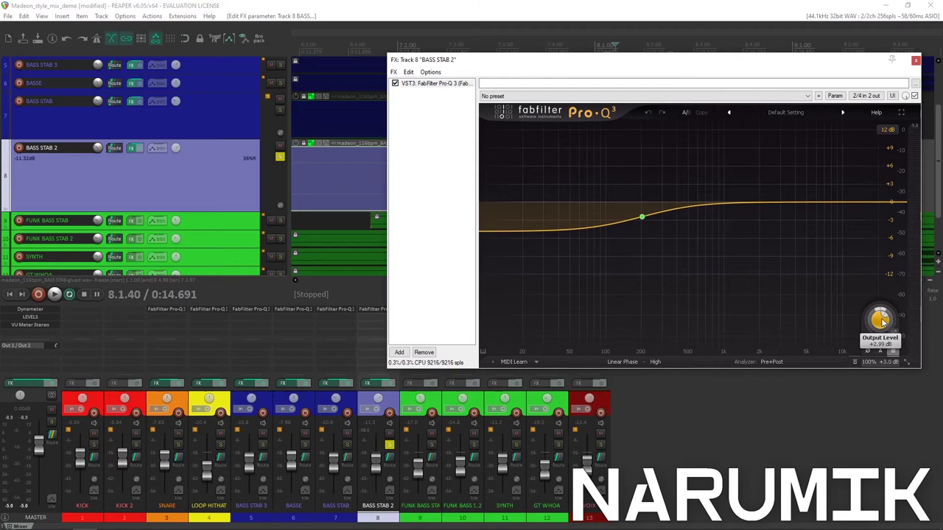
click(373, 432)
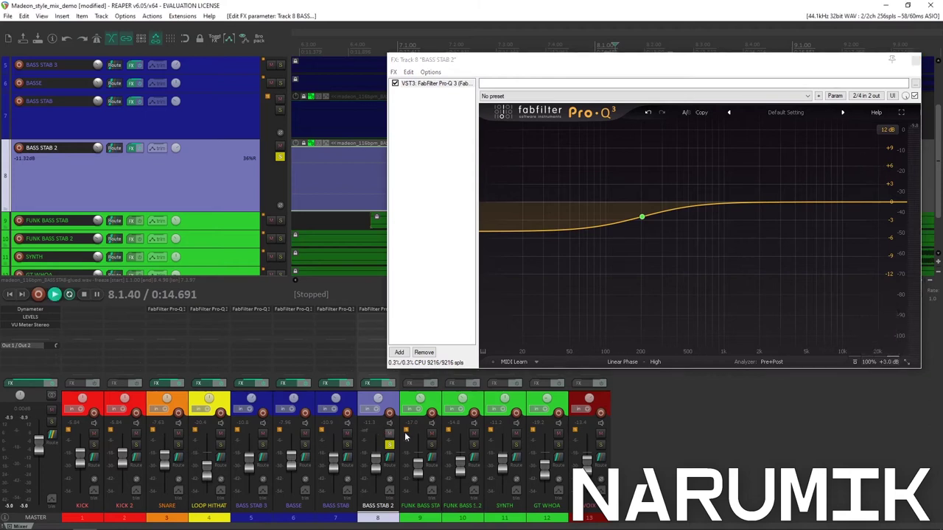
key(space)
click(394, 84)
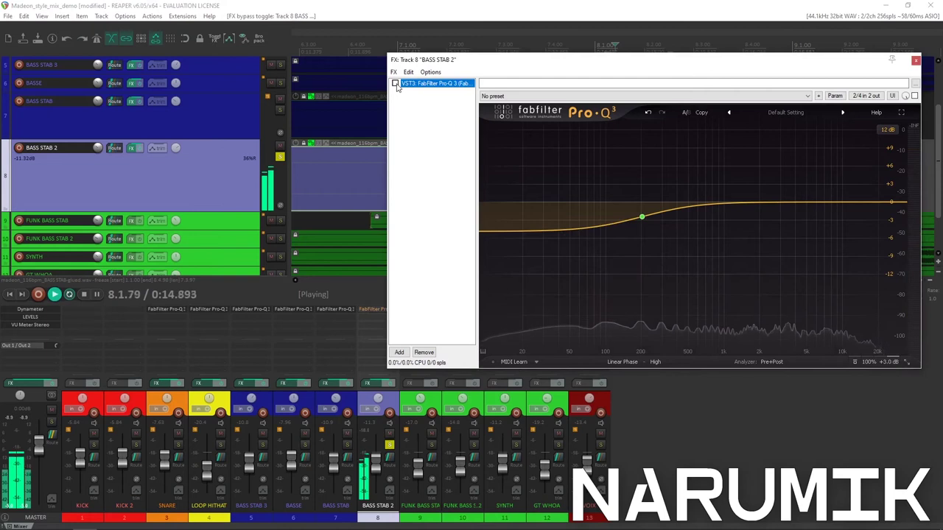
Solo BASS STAB alongside BASS STAB 2 and look over both tracks within the full arrangement
click(280, 110)
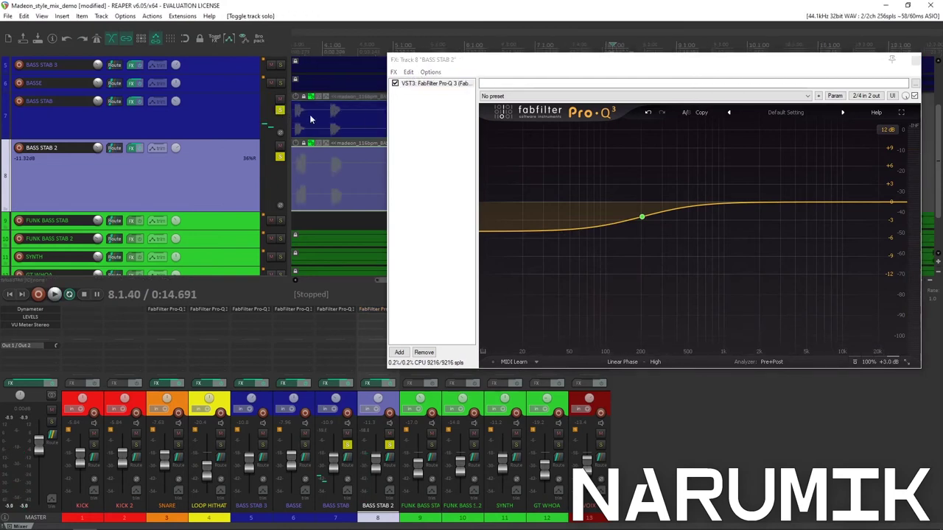
drag(450, 62, 460, 230)
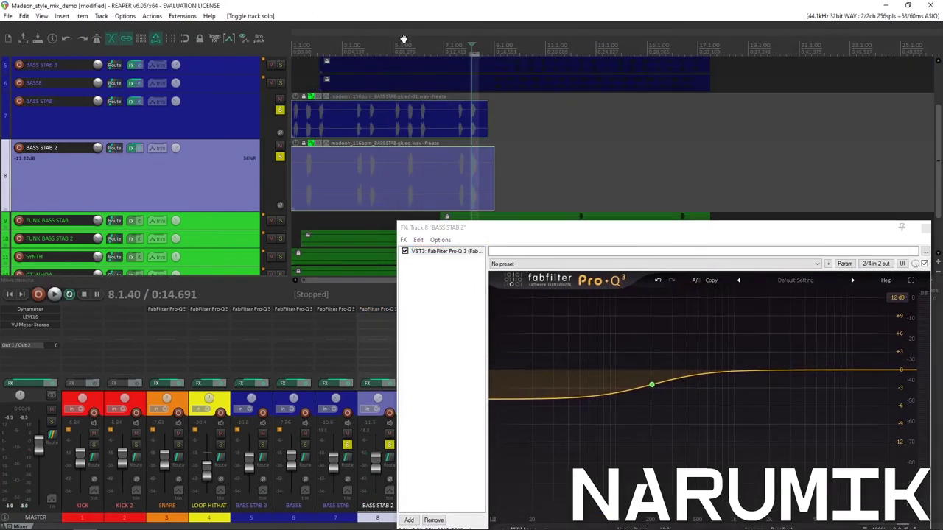
scroll(501, 103, down, 5)
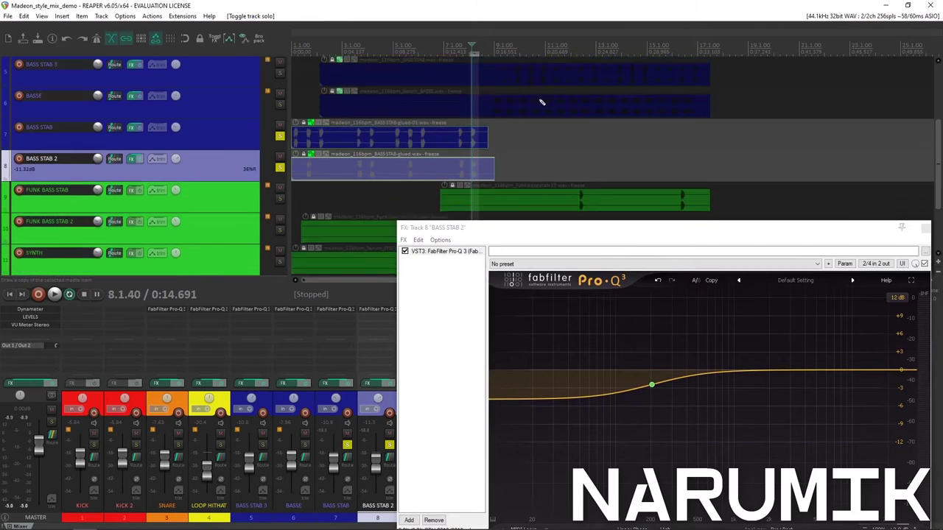
click(214, 39)
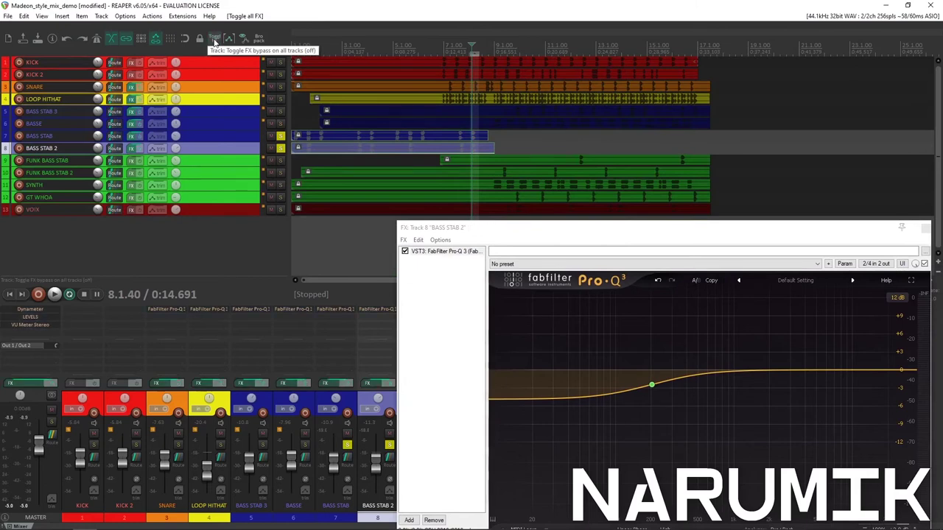
scroll(555, 146, up, 6)
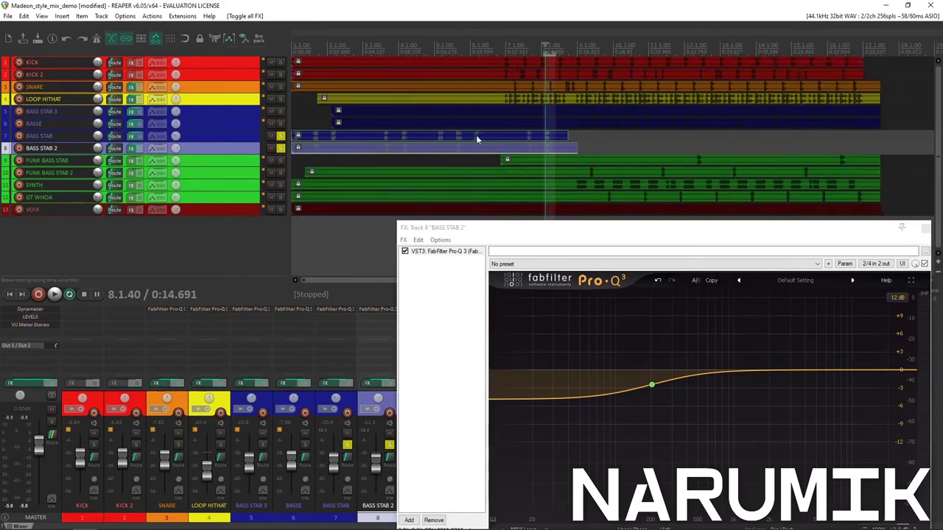
scroll(554, 142, up, 3)
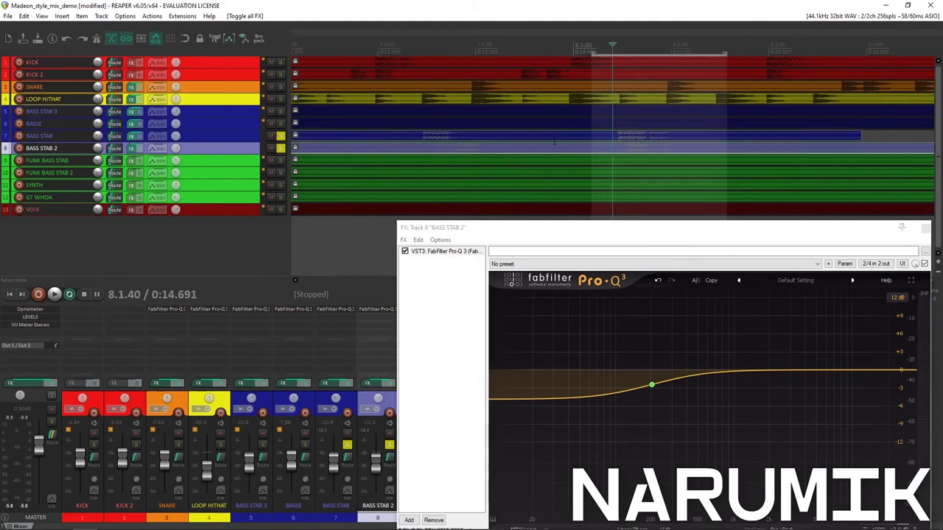
Unsolo all tracks and play the loop to hear the full mix
alt+click(281, 135)
scroll(562, 95, down, 3)
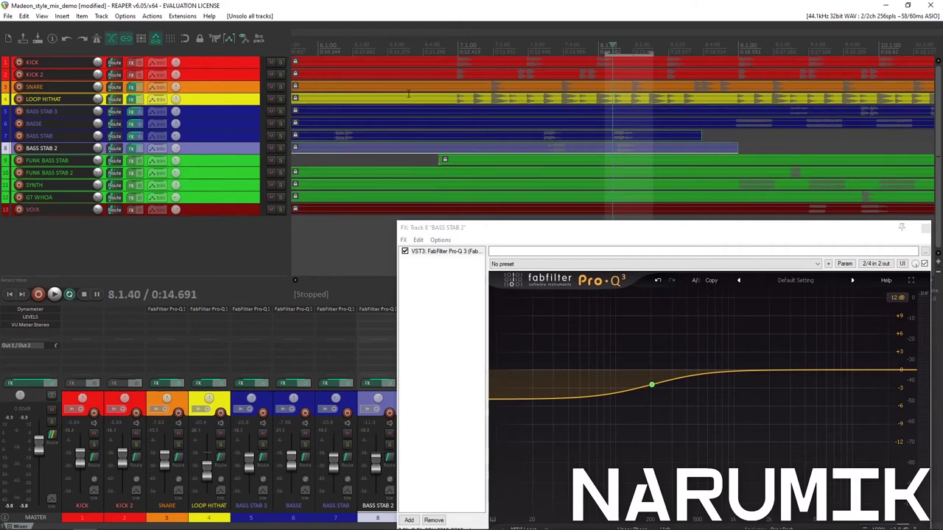
key(space)
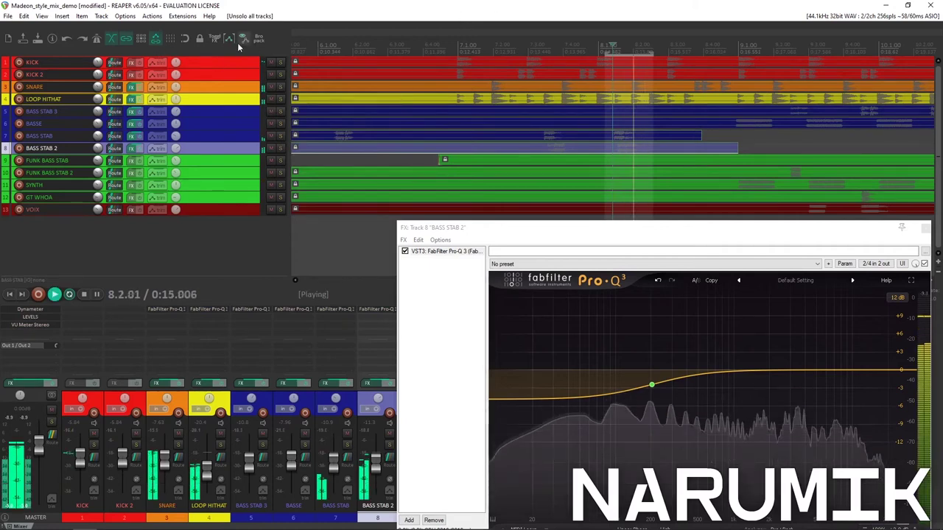
key(space)
Bypass the LEVELS plugin on the master, and compare the looped mix with effects on all tracks bypassed and active
click(214, 39)
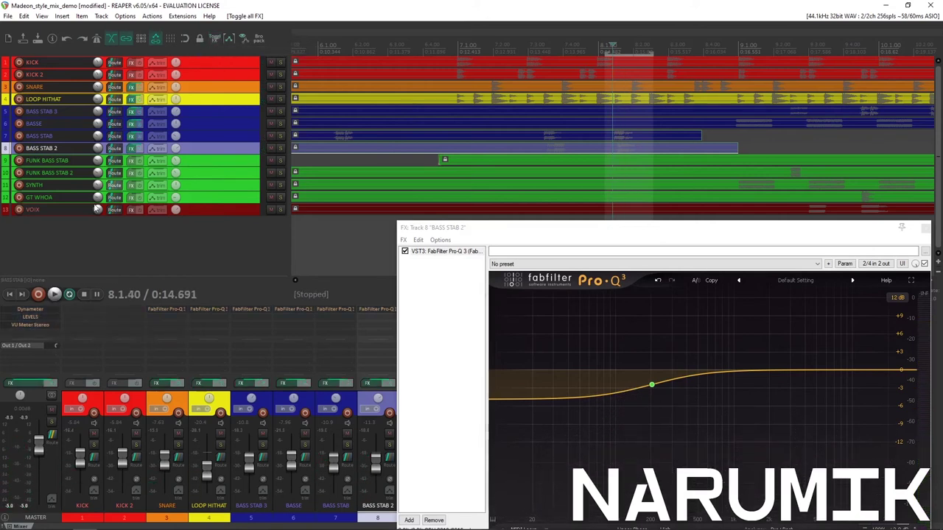
shift+click(44, 316)
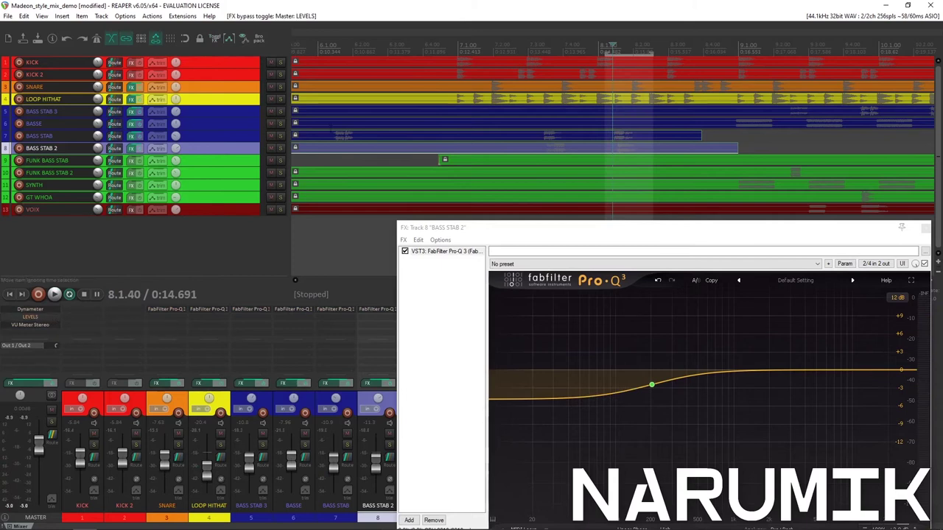
key(space)
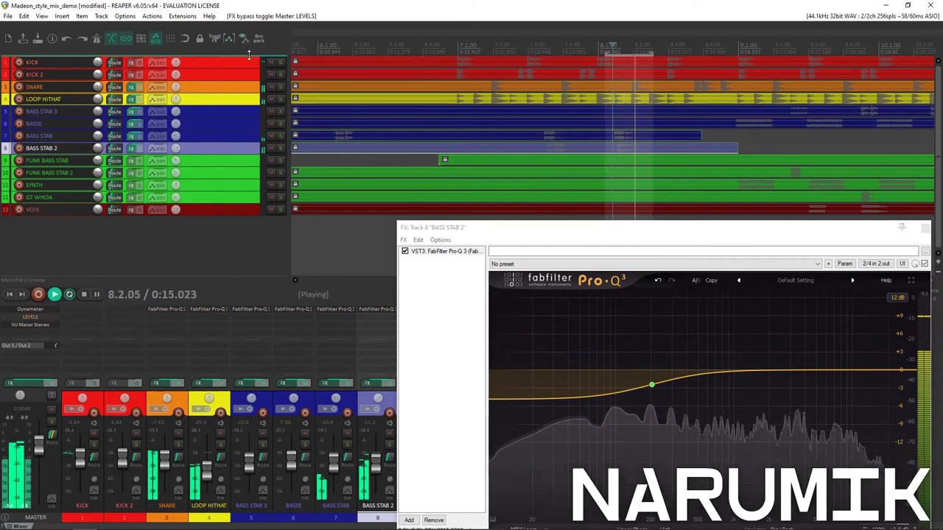
click(214, 39)
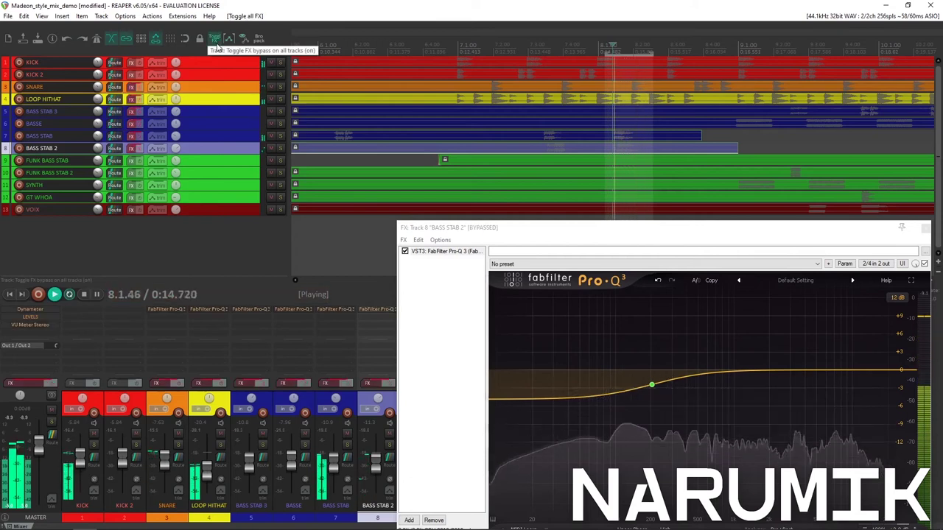
click(215, 40)
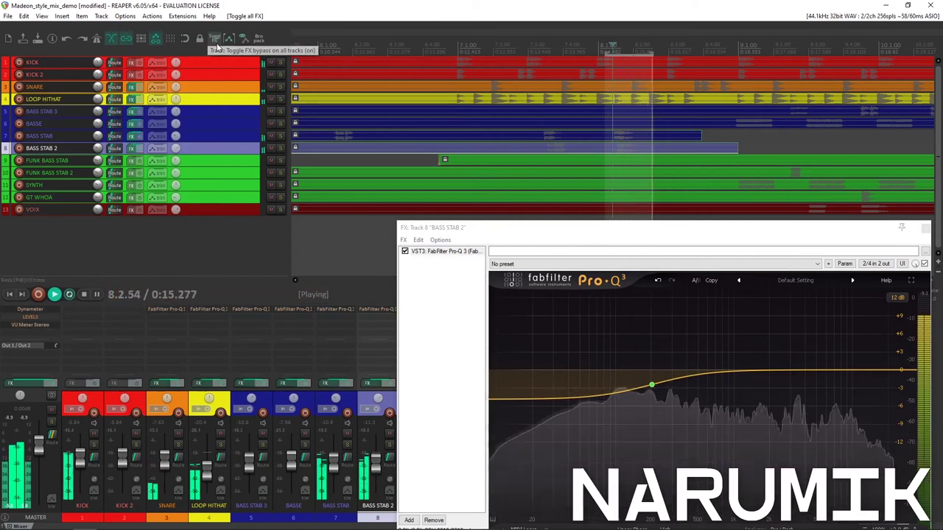
click(215, 41)
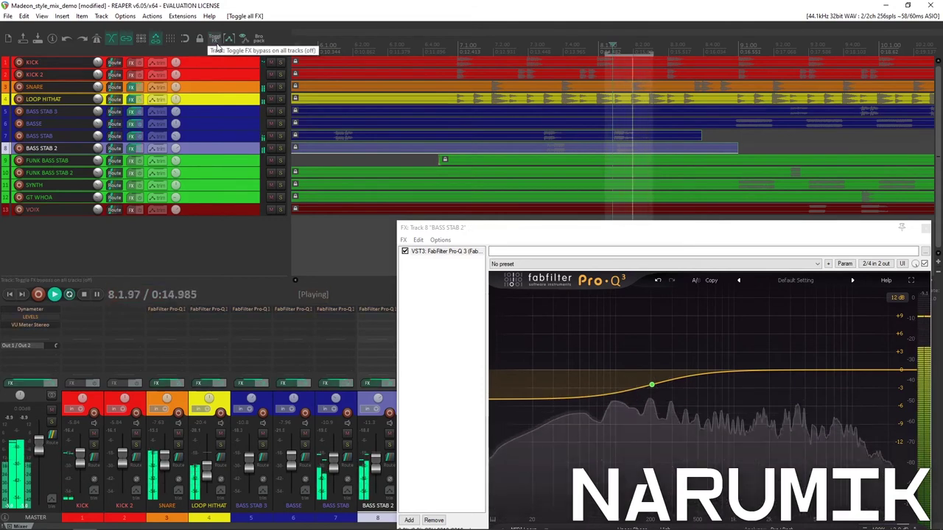
key(space)
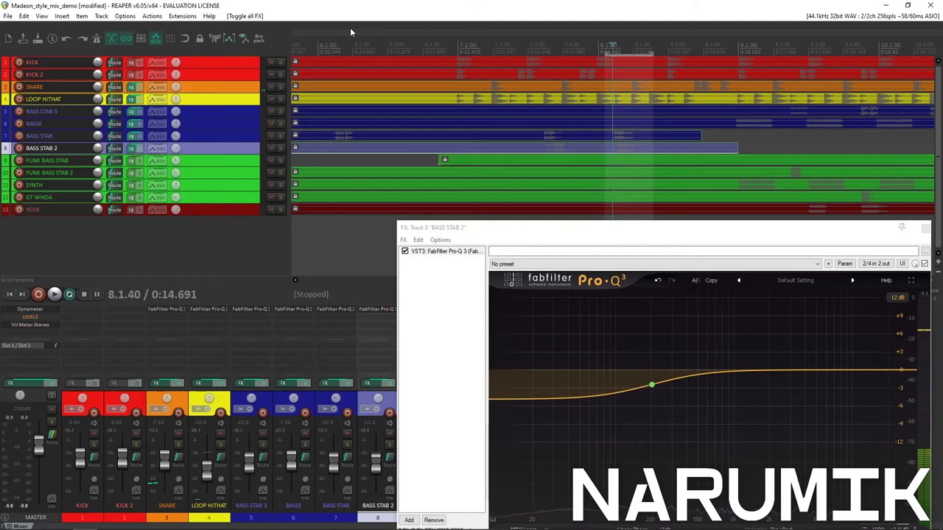
drag(474, 230, 355, 139)
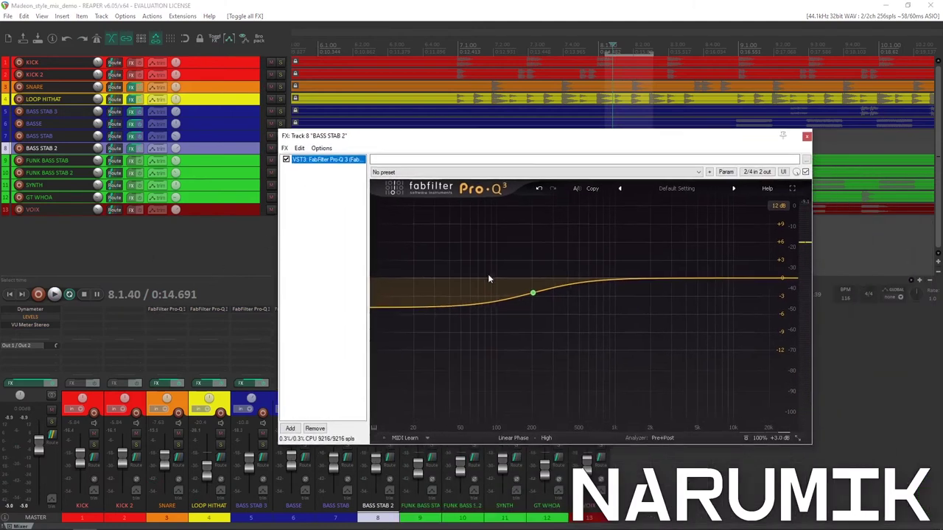
Close the BASS STAB 2 effects window, and select and enlarge the FUNK BASS STAB track
click(806, 138)
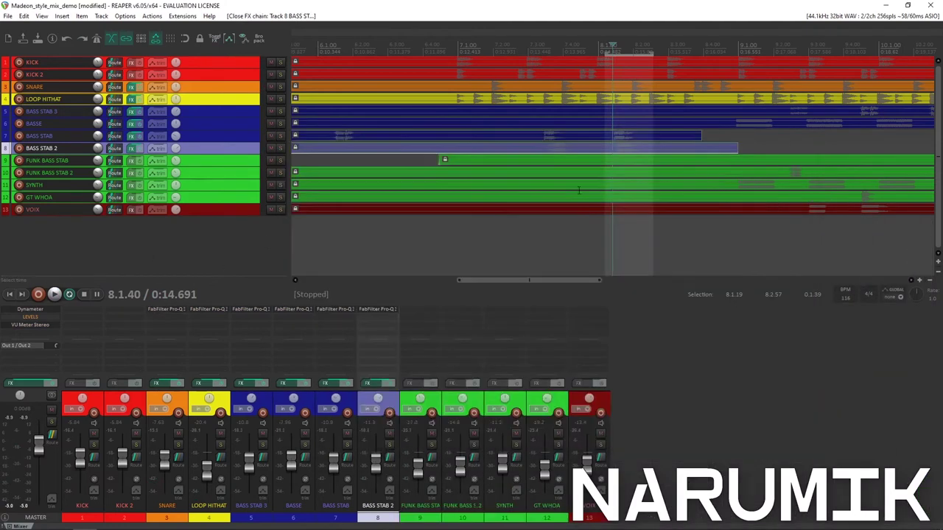
scroll(368, 120, down, 5)
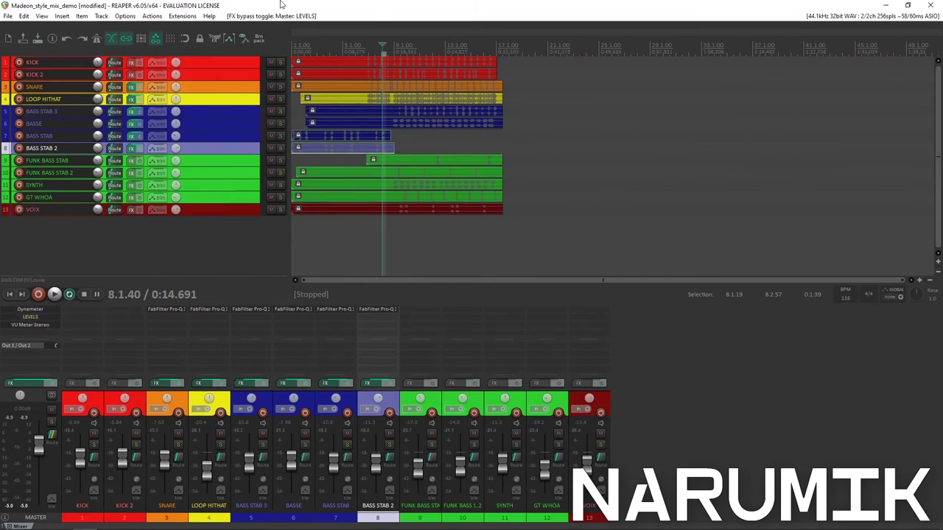
click(435, 401)
scroll(500, 197, up, 5)
scroll(416, 175, down, 3)
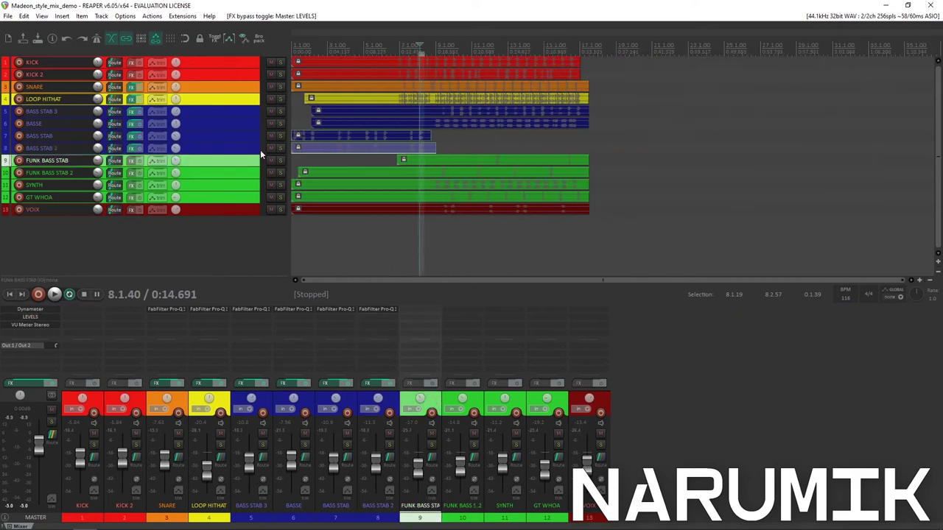
double_click(216, 164)
Play the FUNK BASS STAB part around bar 12 and set a loop over its stab from 12.2.43 to 12.3.12
click(493, 185)
scroll(492, 184, up, 4)
key(space)
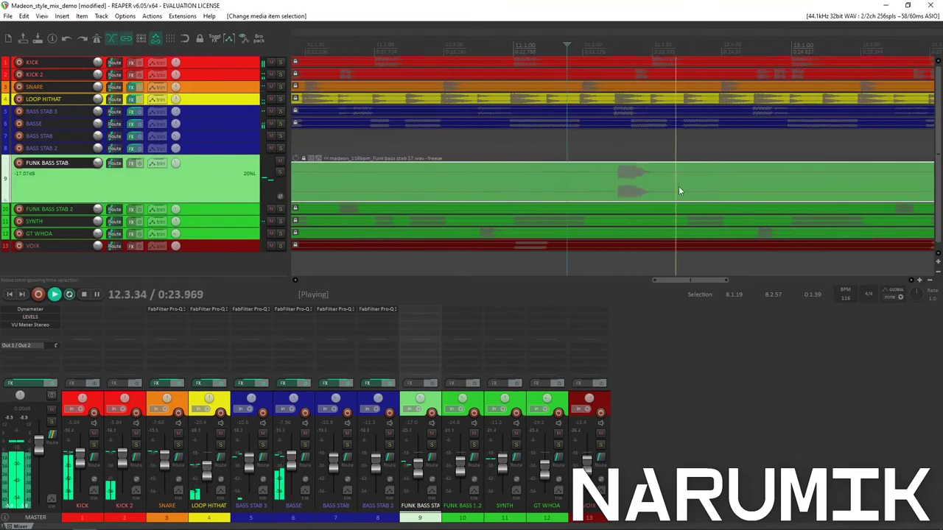
drag(620, 53, 653, 55)
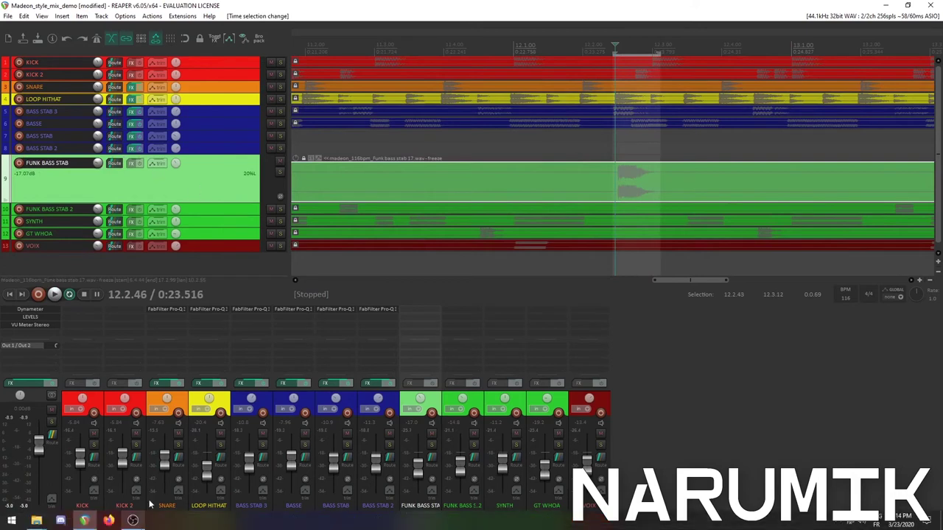
Add FabFilter Pro-Q 3 to the FUNK BASS STAB track and move its window clear of the arrangement
click(132, 163)
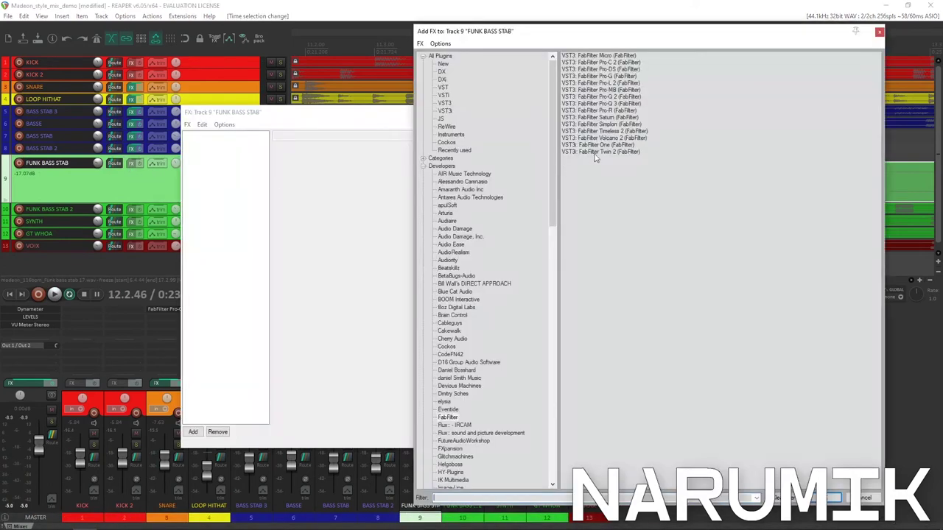
double_click(612, 103)
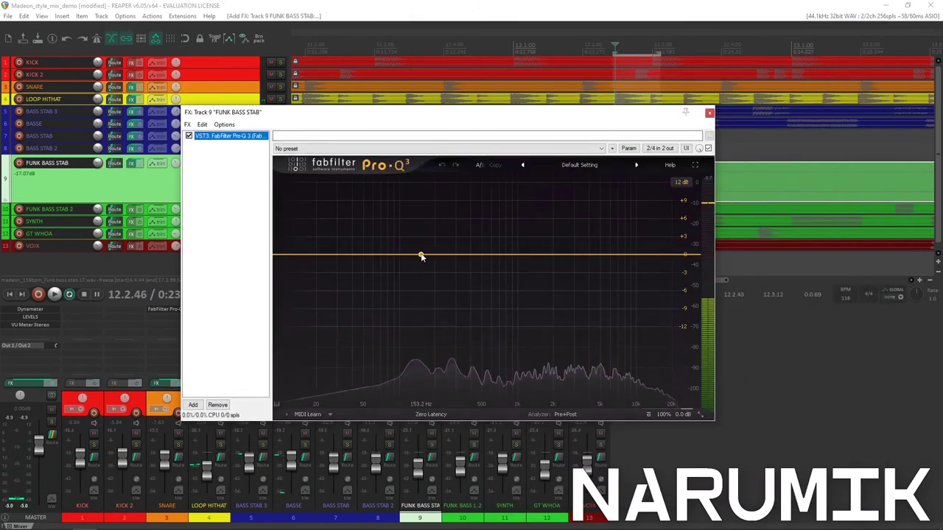
drag(478, 117, 421, 254)
Set the loop around the last FUNK BASS STAB hit, from 15.4.98 to 16.3.10
scroll(669, 131, down, 5)
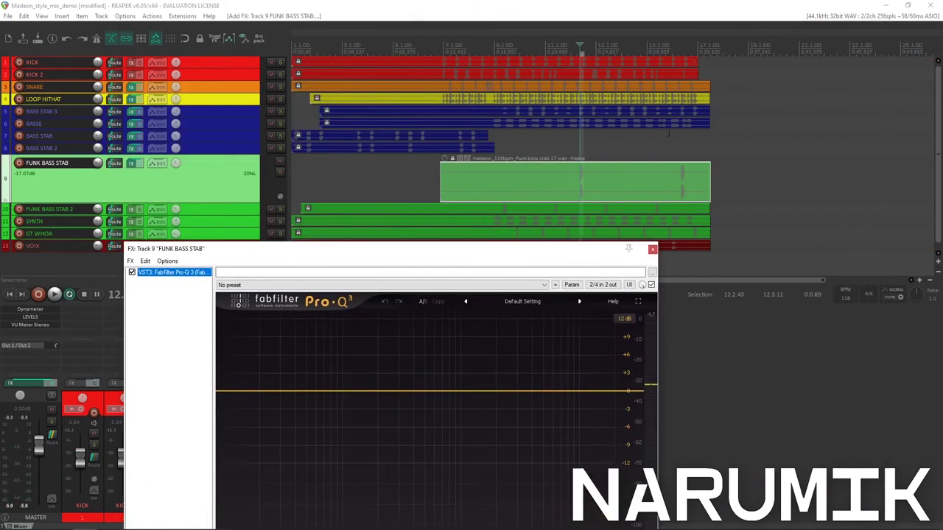
scroll(667, 64, up, 6)
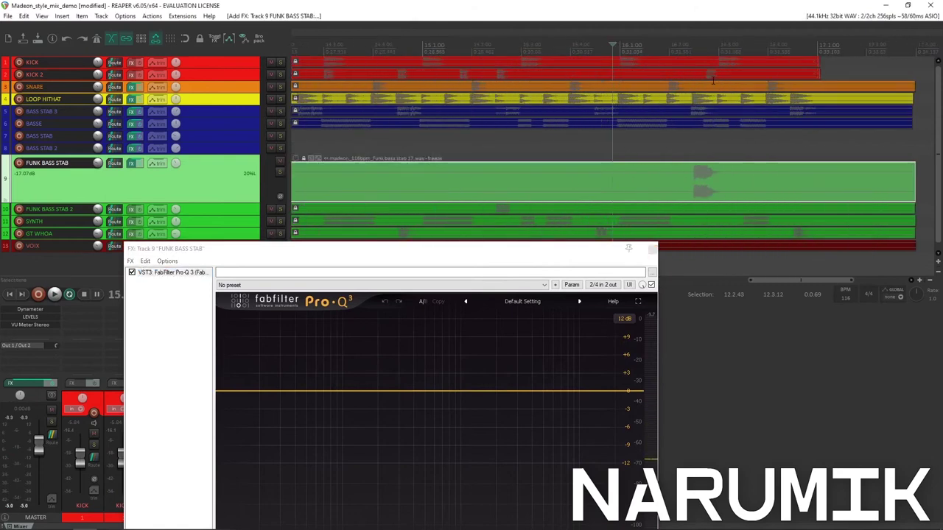
drag(620, 55, 723, 56)
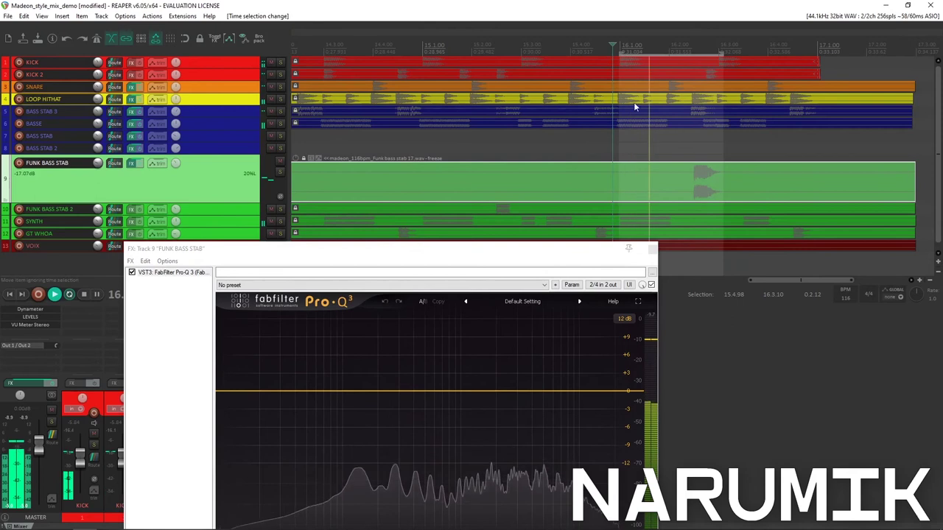
drag(493, 252, 549, 110)
click(412, 247)
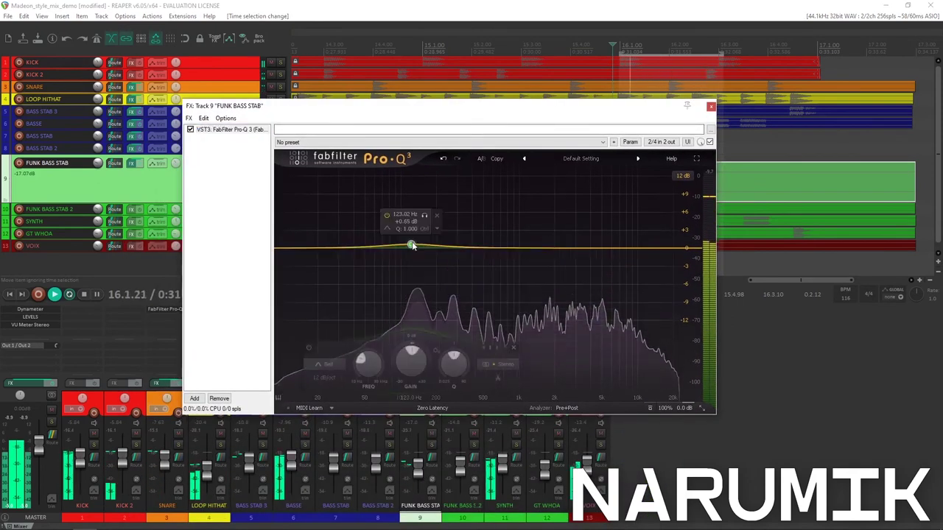
drag(413, 247, 434, 215)
key(space)
right_click(436, 240)
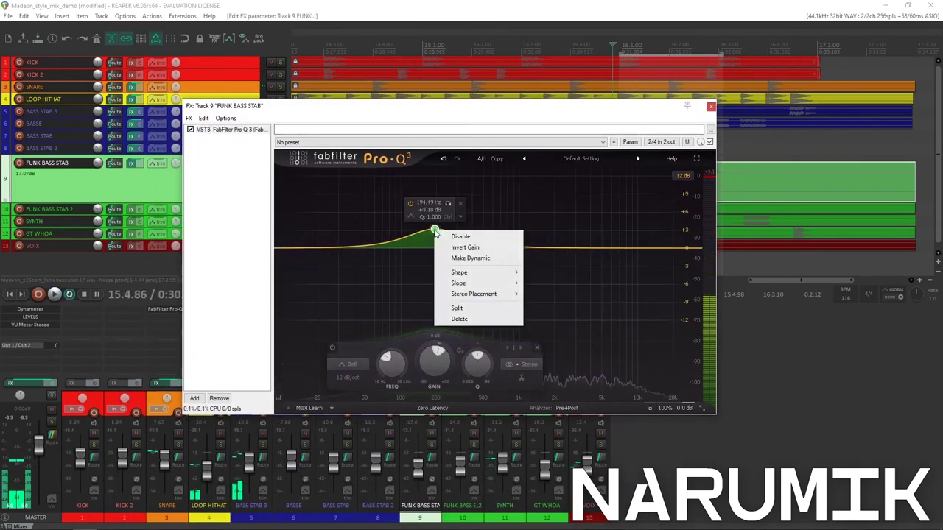
click(451, 316)
Add a low cut band at about 72 Hz to the FUNK BASS STAB equalizer
click(383, 243)
right_click(383, 244)
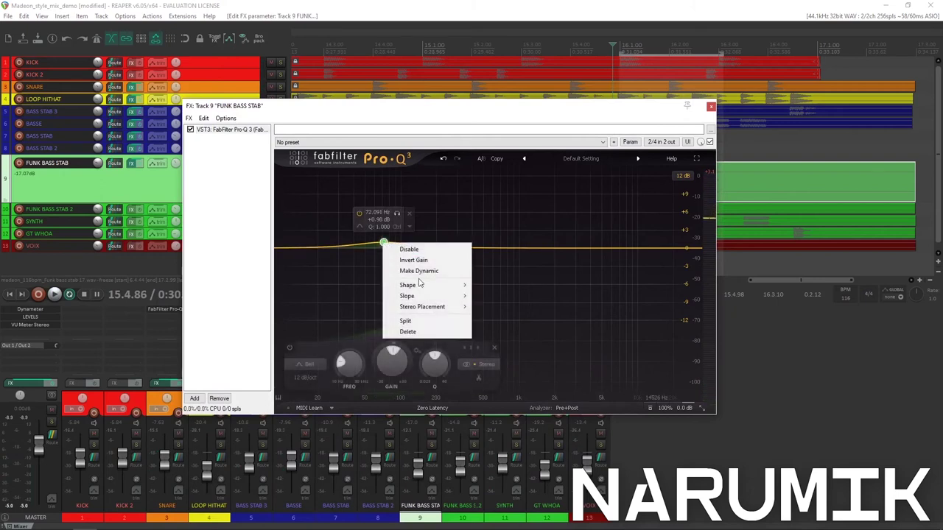
mouse_move(415, 287)
click(516, 312)
Set the equalizer's processing mode to Linear Phase at High resolution
click(432, 408)
click(427, 439)
click(454, 408)
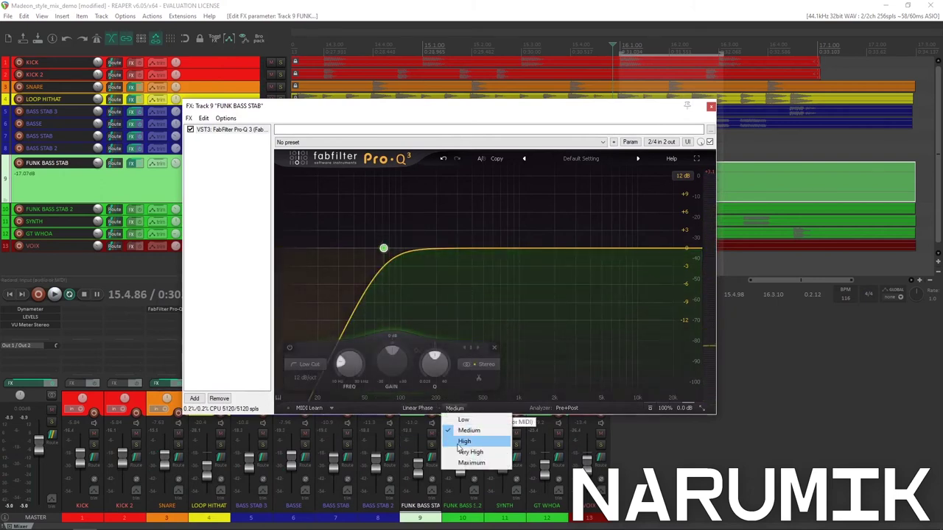
click(464, 441)
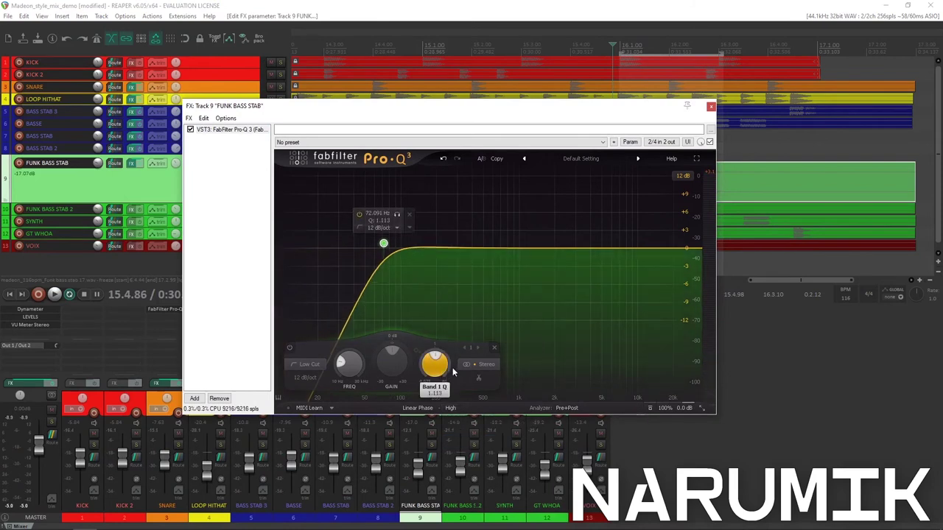
Listen to the low cut in the mix and move the loop start to just before beat 16.2
key(space)
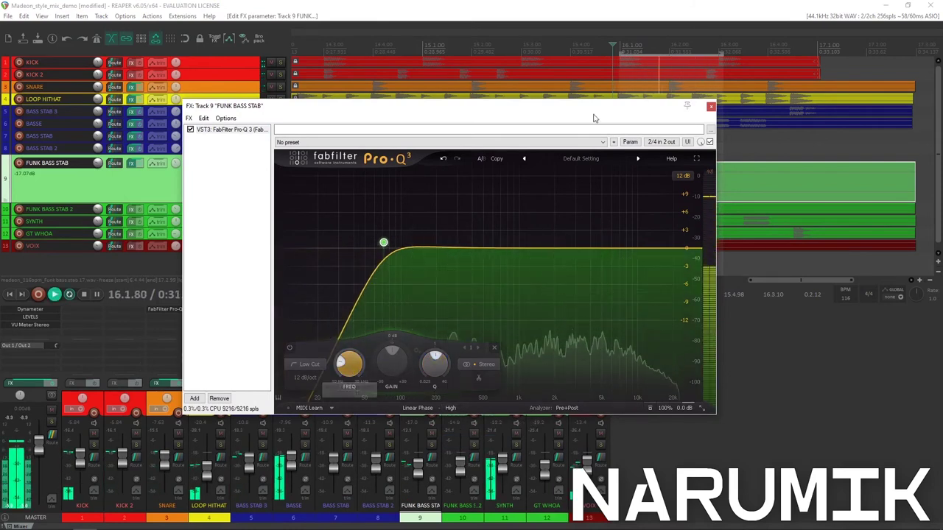
key(space)
drag(619, 54, 670, 62)
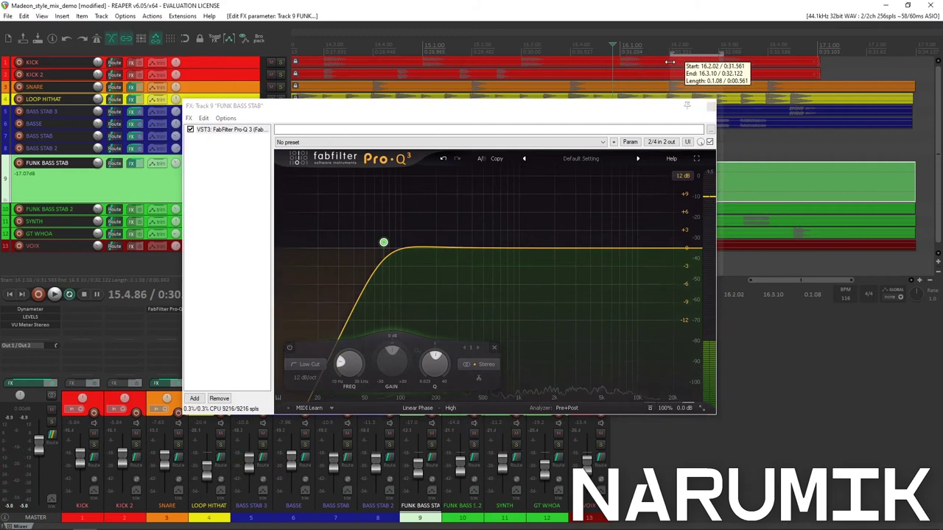
Raise the low cut frequency to about 90 Hz while listening to the loop
key(space)
drag(352, 362, 424, 345)
key(space)
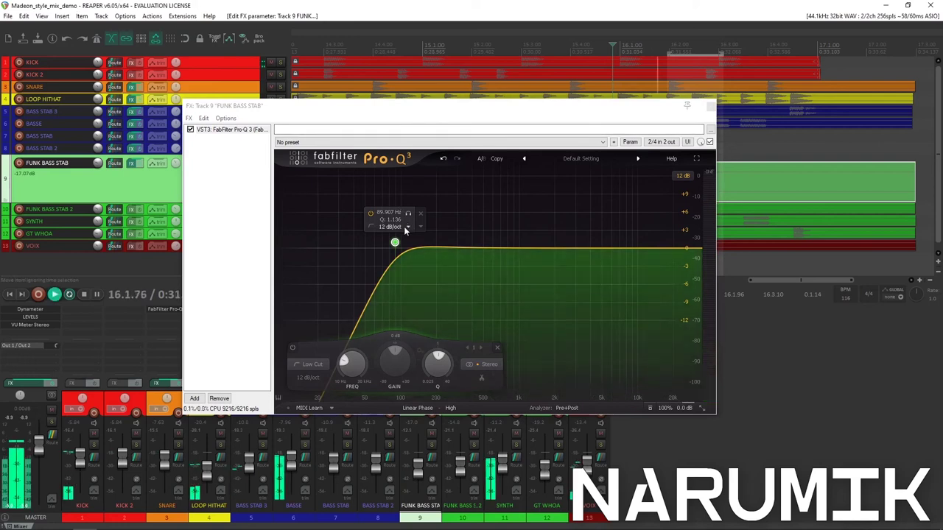
key(space)
Try low cut slopes of 18 and 24 dB/oct during playback, and return the slope to 12 dB/oct
click(407, 227)
click(416, 260)
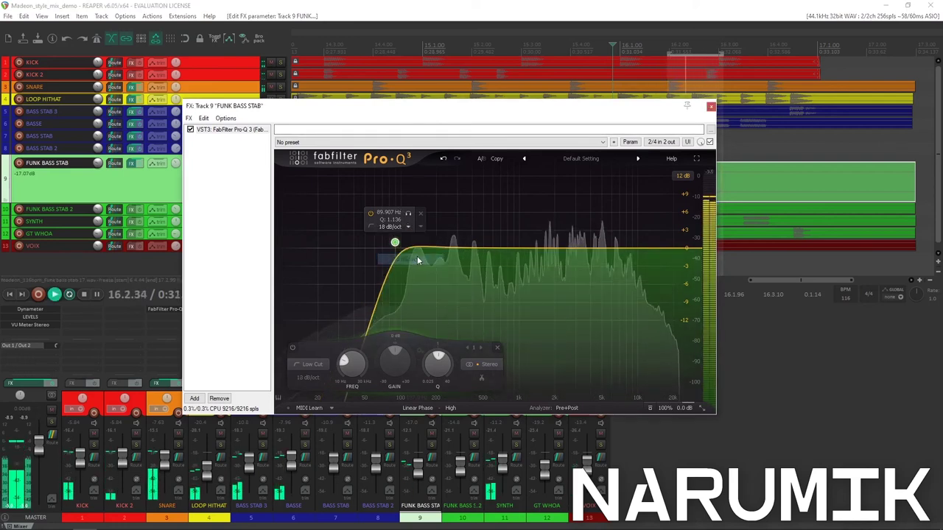
click(407, 227)
click(404, 270)
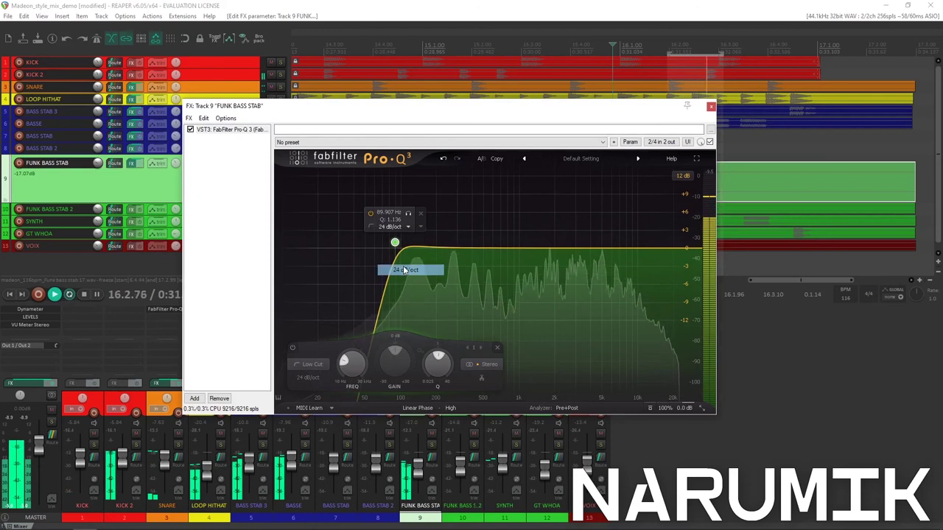
click(400, 226)
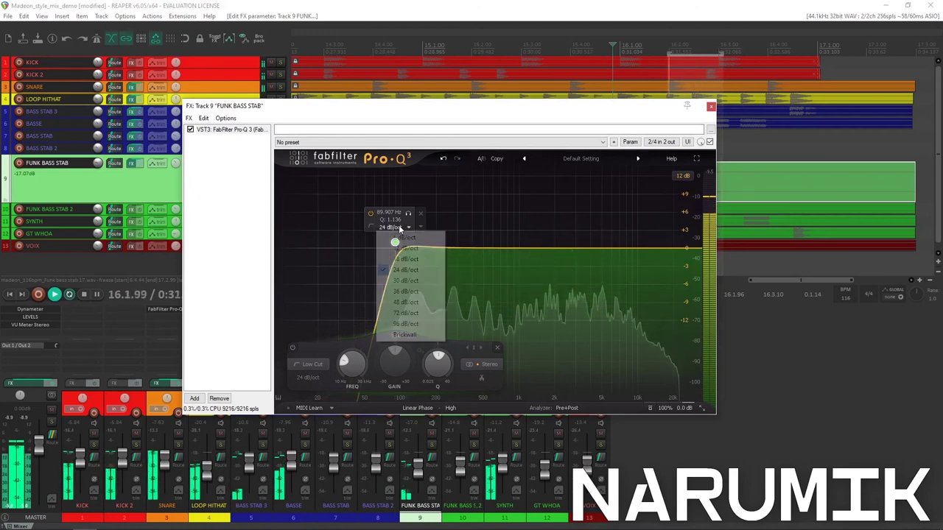
click(402, 248)
Fine-tune the low cut's Q to 1.167 while the loop plays
scroll(443, 375, up, 1)
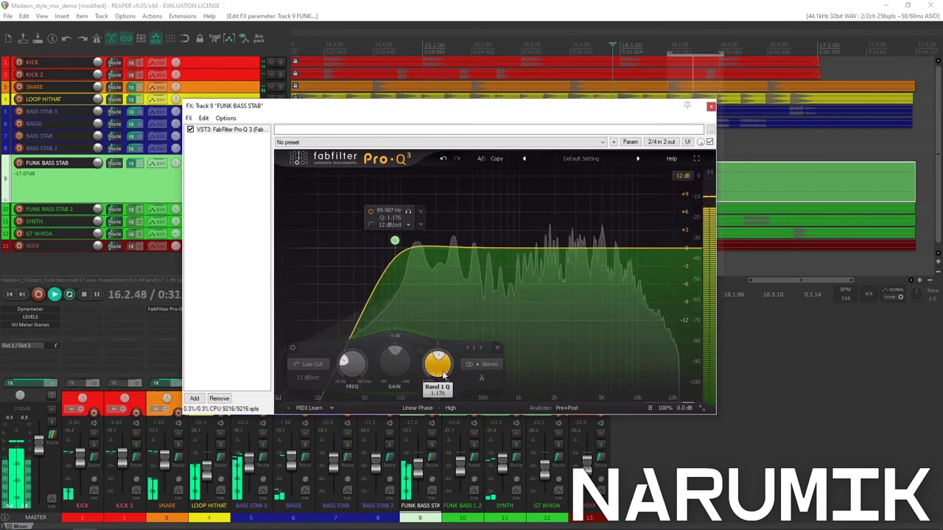
scroll(442, 375, down, 1)
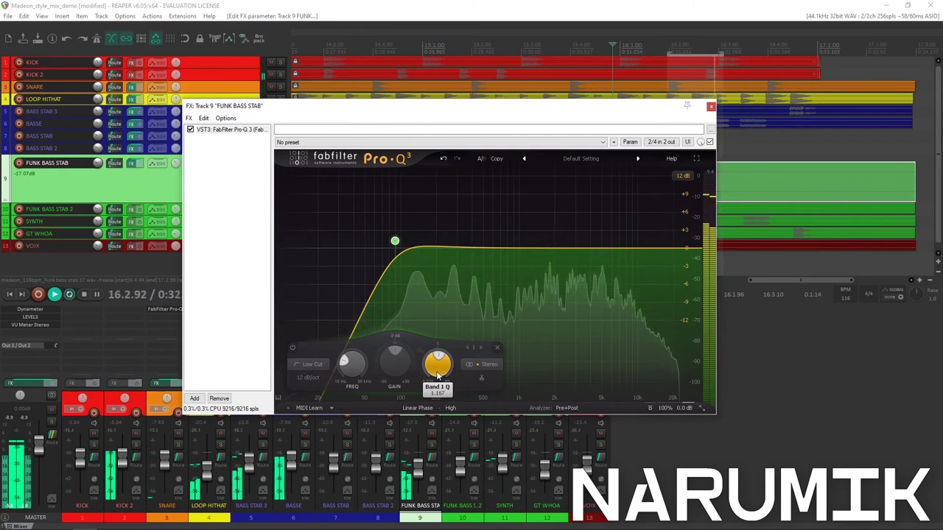
key(space)
Uncover the arrangement, place the play cursor at 16.2.09 and solo the FUNK BASS STAB track
click(609, 89)
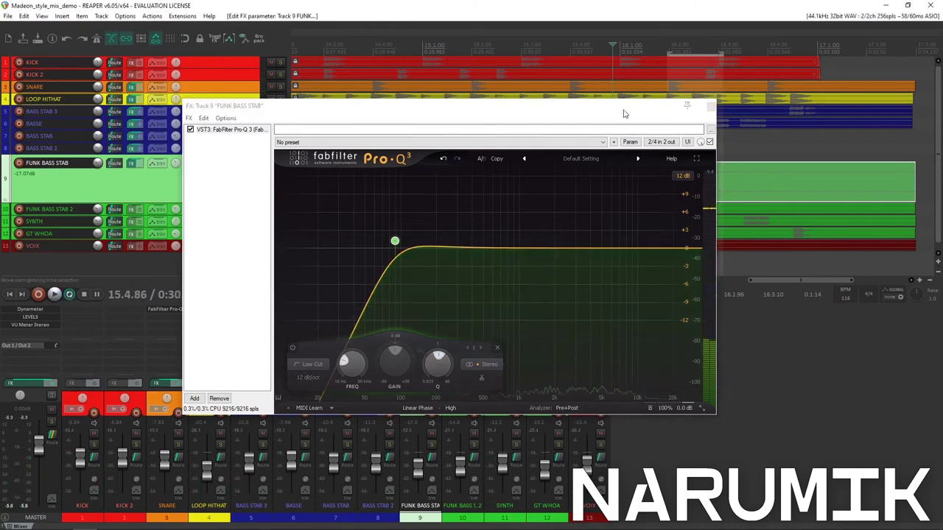
drag(624, 113, 663, 245)
click(581, 98)
key(space)
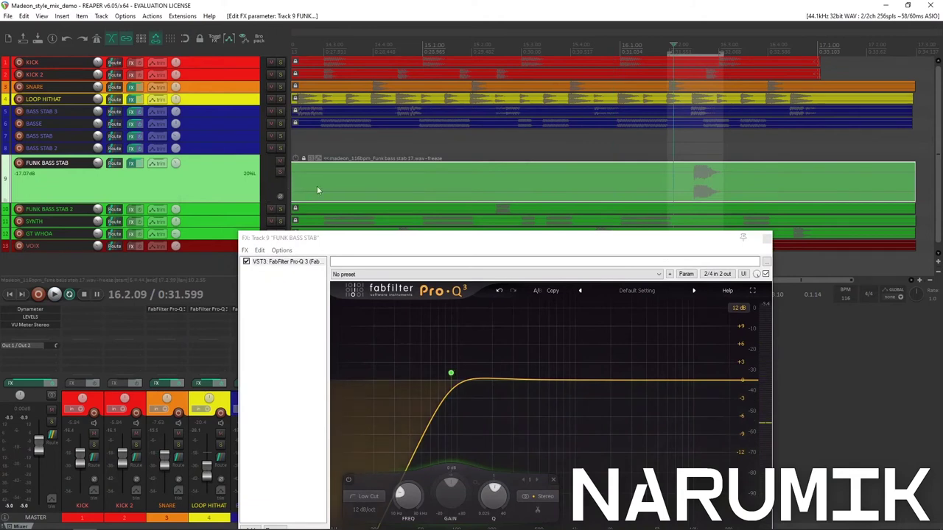
click(280, 172)
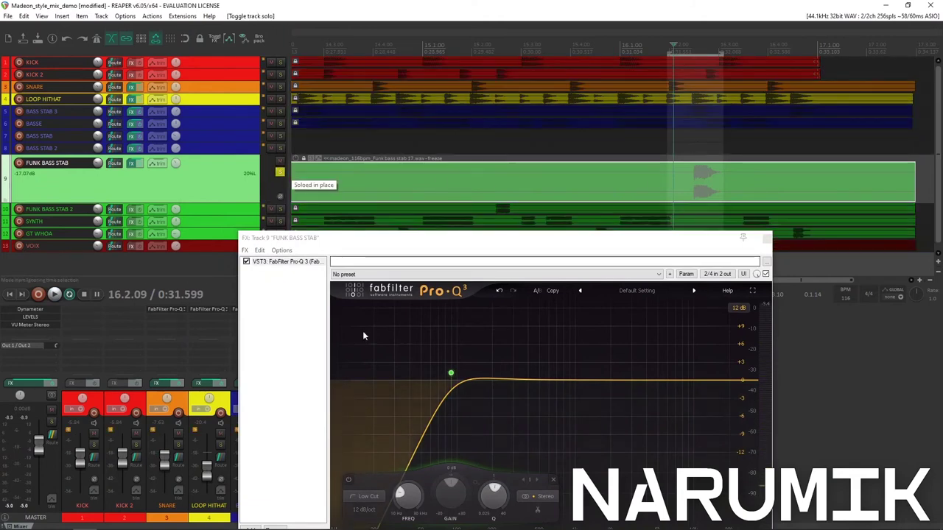
mouse_move(465, 370)
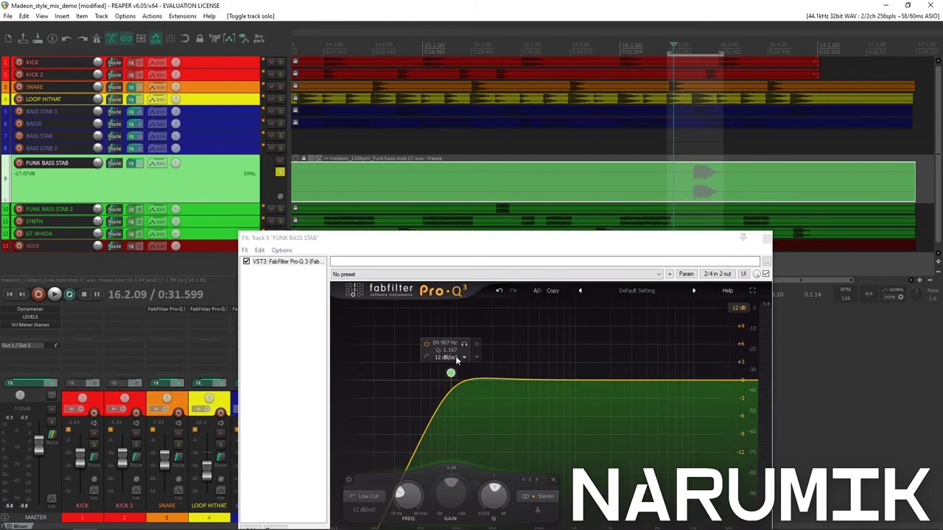
Place the play cursor at 16.2.44, just before the FUNK BASS STAB hit
drag(455, 238, 300, 176)
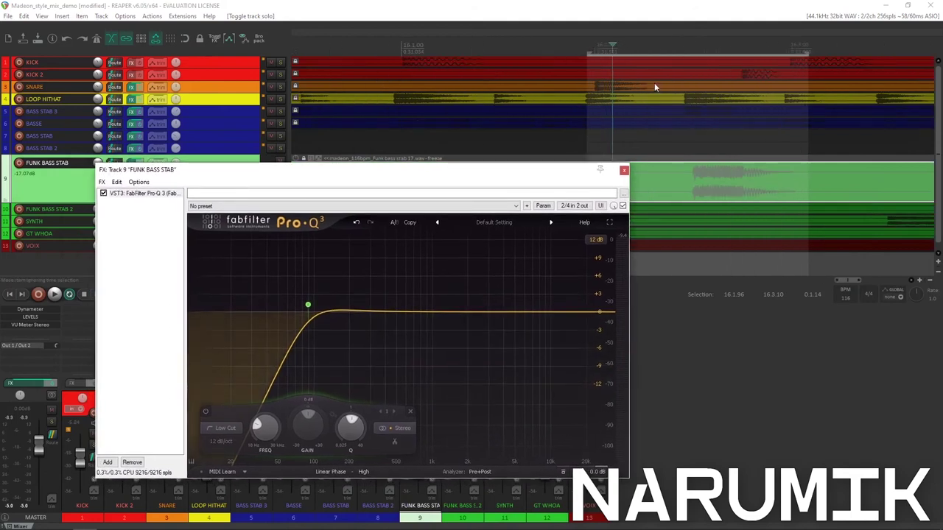
scroll(734, 54, up, 3)
scroll(665, 82, up, 4)
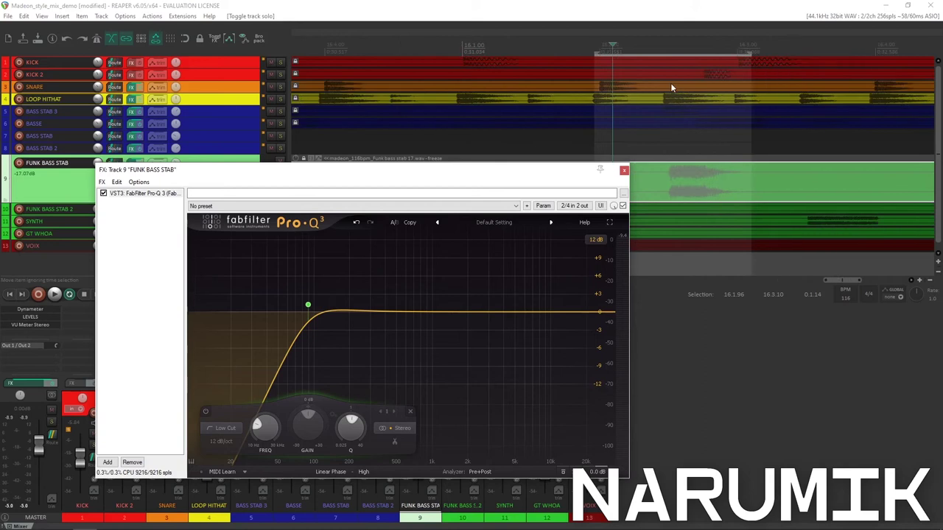
mouse_move(472, 172)
mouse_down()
mouse_move(452, 237)
mouse_move(461, 161)
mouse_up()
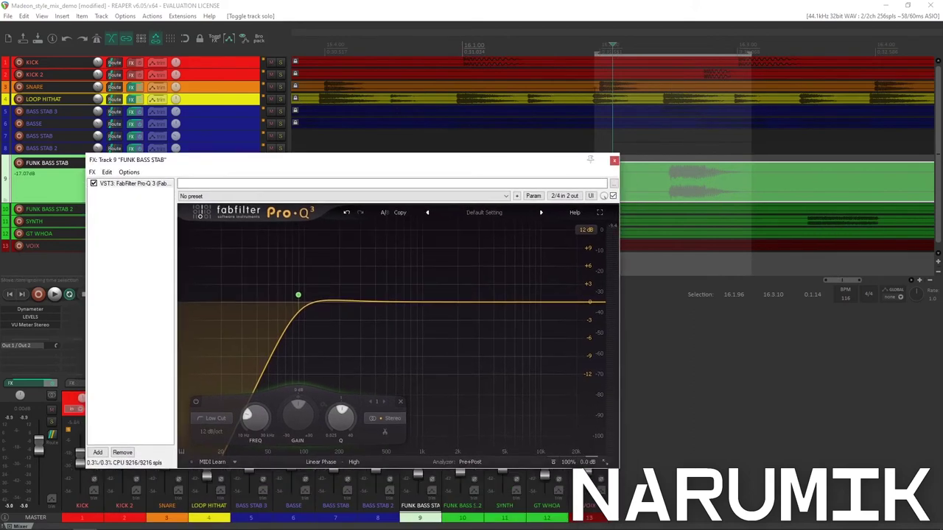
click(659, 45)
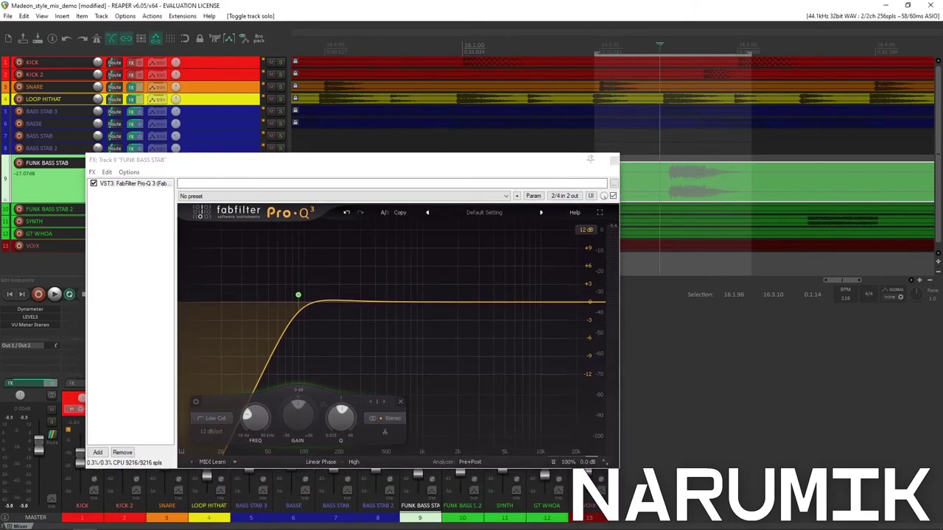
scroll(625, 66, up, 3)
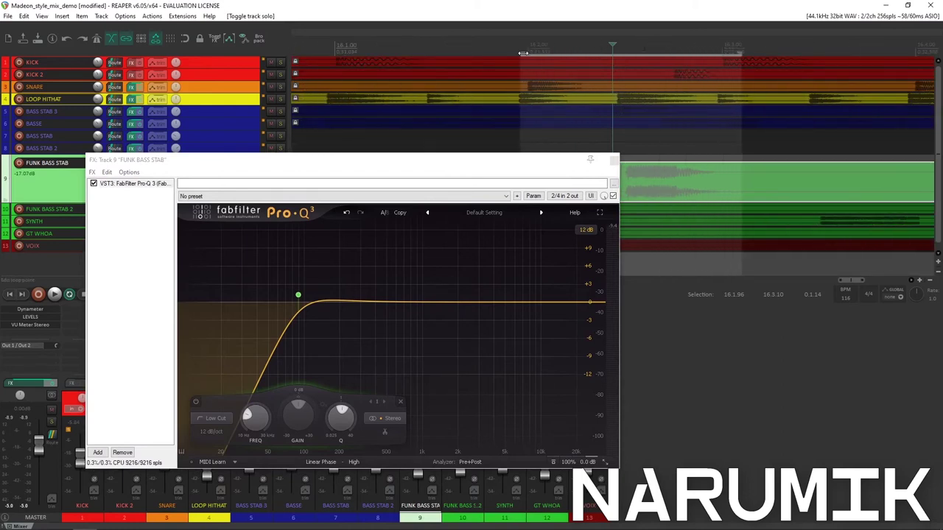
Uncover the mixer strips and play the soloed FUNK BASS STAB hit to check its meter level
drag(460, 160, 895, 282)
click(527, 4)
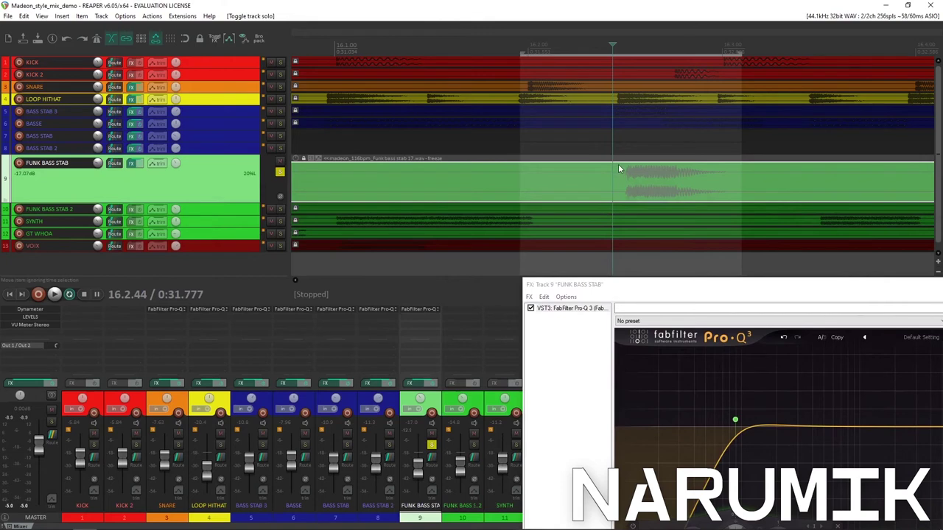
drag(543, 287, 133, 32)
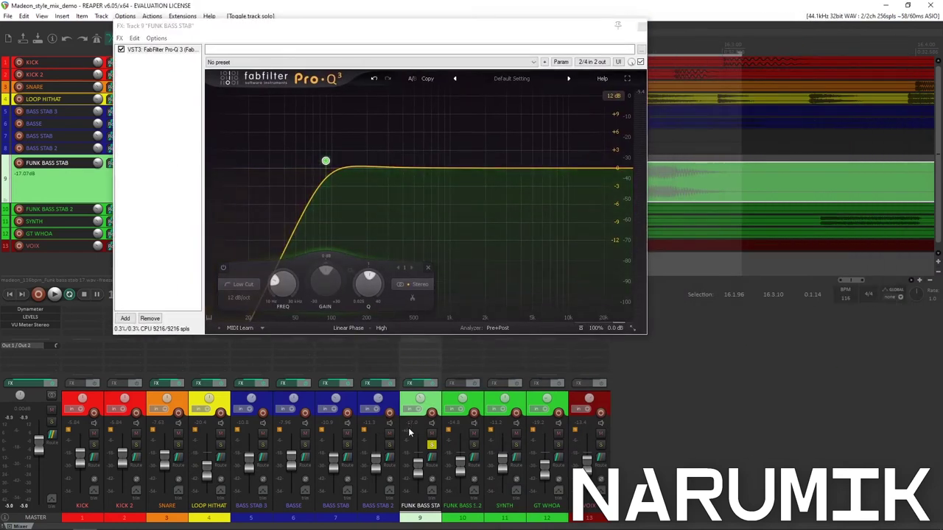
key(space)
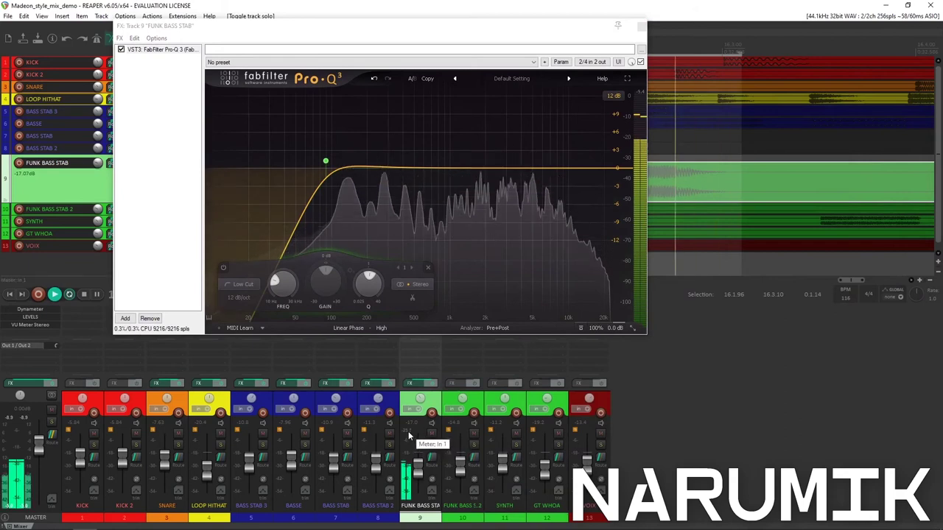
Replay the FUNK BASS STAB hit with Pro-Q 3 bypassed to compare its meter level, and re-enable the EQ
key(space)
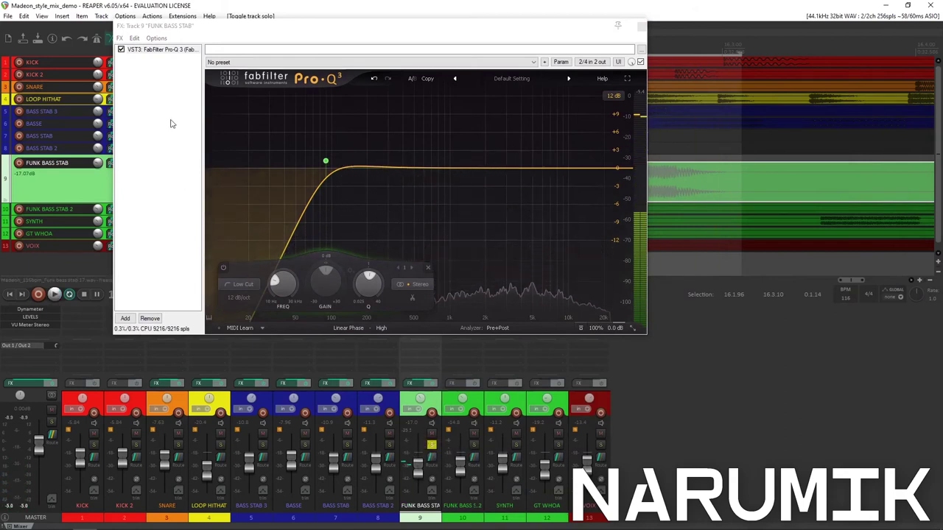
click(120, 49)
key(space)
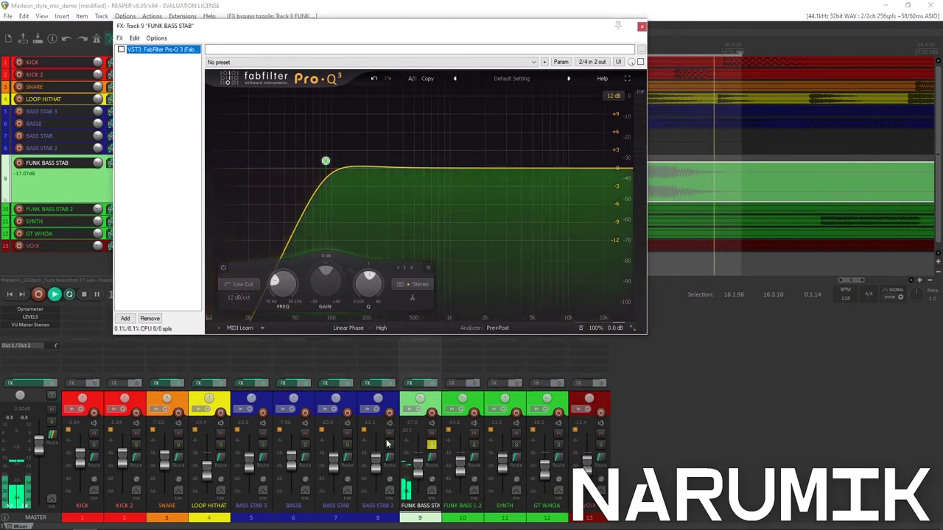
click(408, 431)
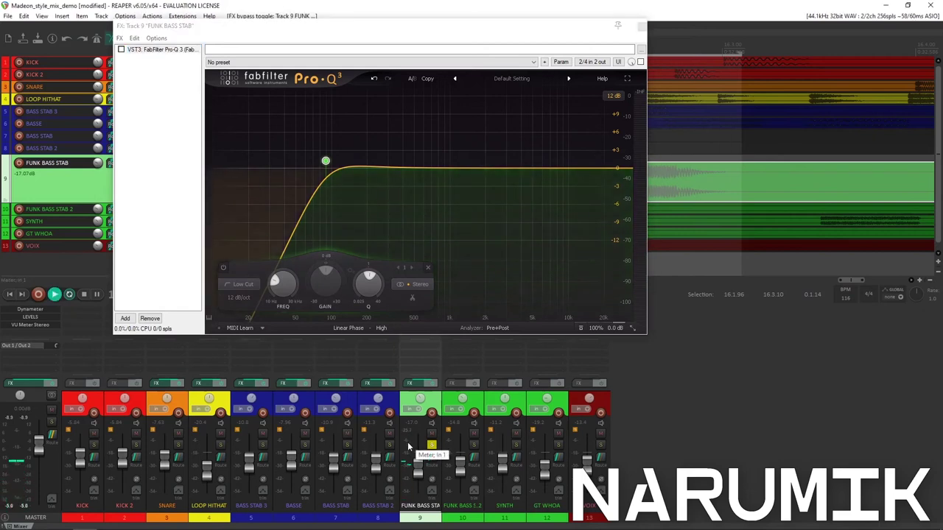
key(space)
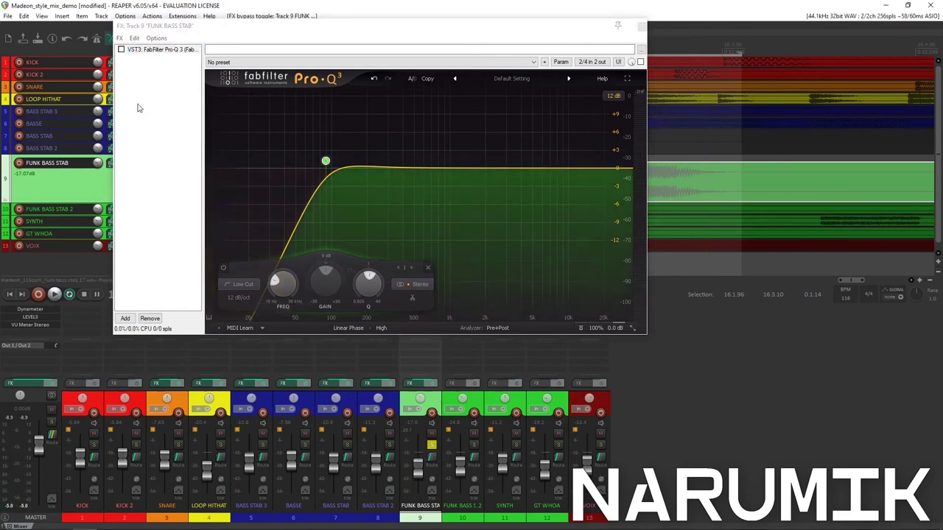
click(121, 50)
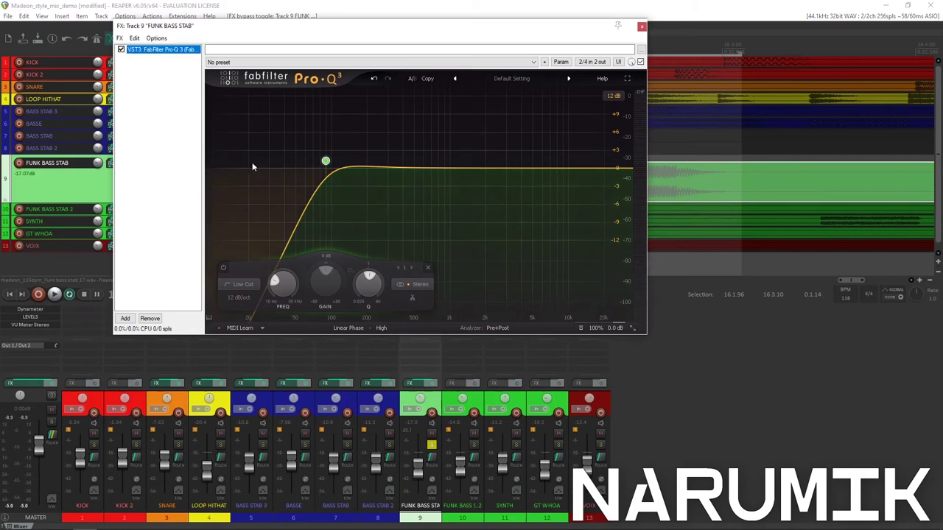
Set the Pro-Q 3 output level on FUNK BASS STAB to -0.22 dB and close its effects window
mouse_move(609, 302)
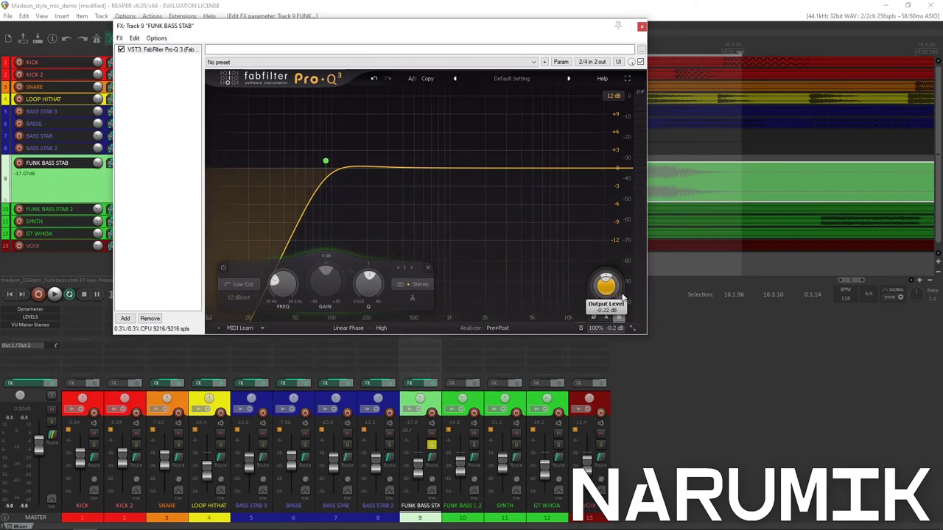
drag(543, 31, 661, 108)
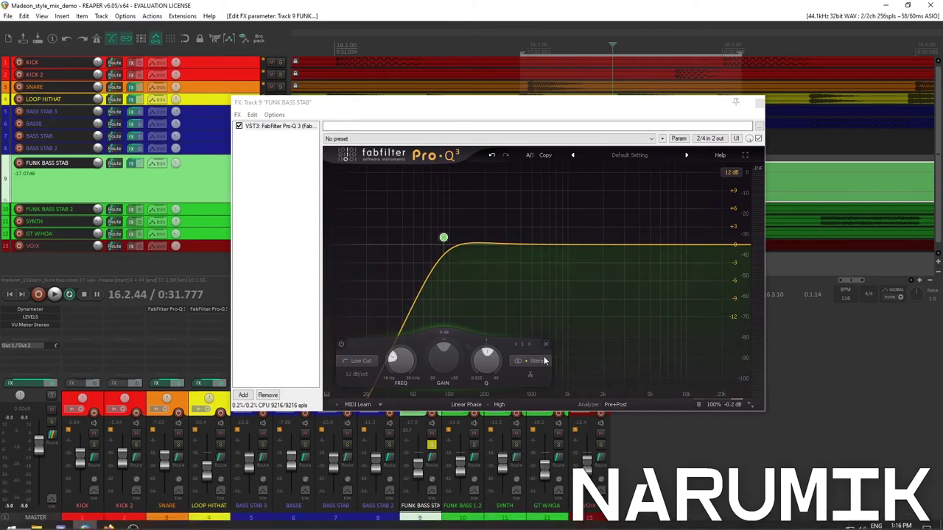
mouse_move(442, 238)
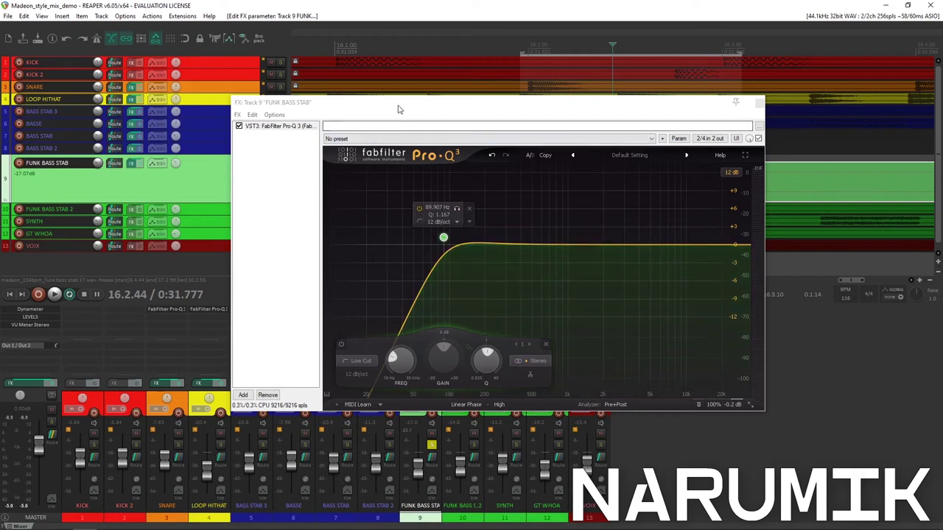
drag(398, 109, 419, 184)
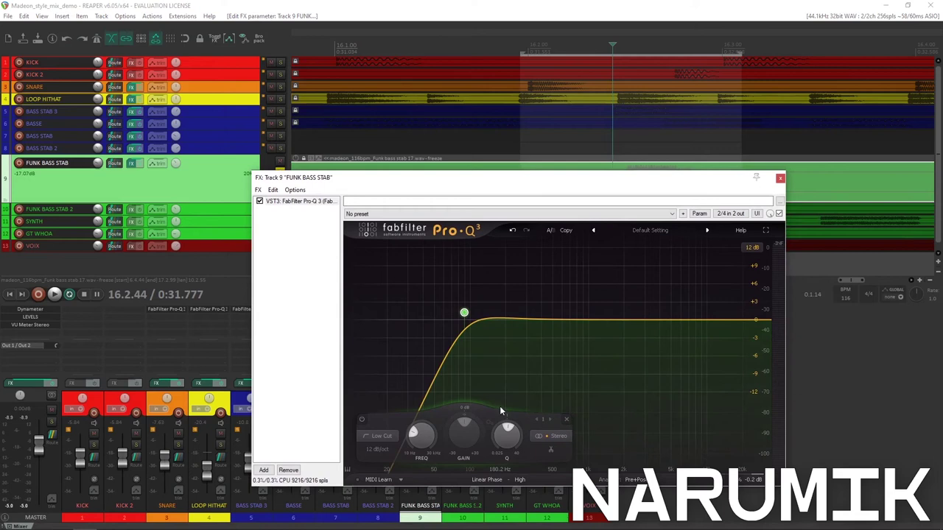
click(780, 180)
Play the soloed FUNK BASS STAB hit, unsolo the track and play the full mix around it
scroll(644, 189, down, 3)
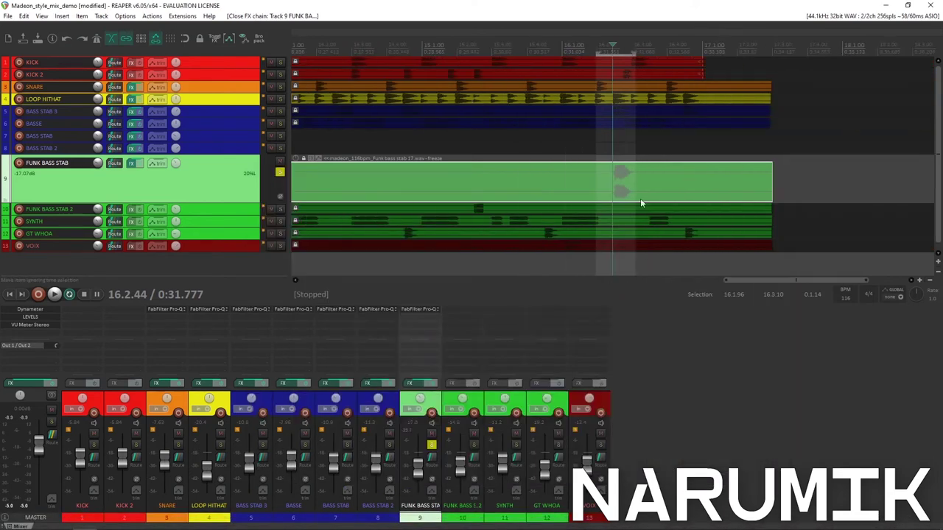
key(space)
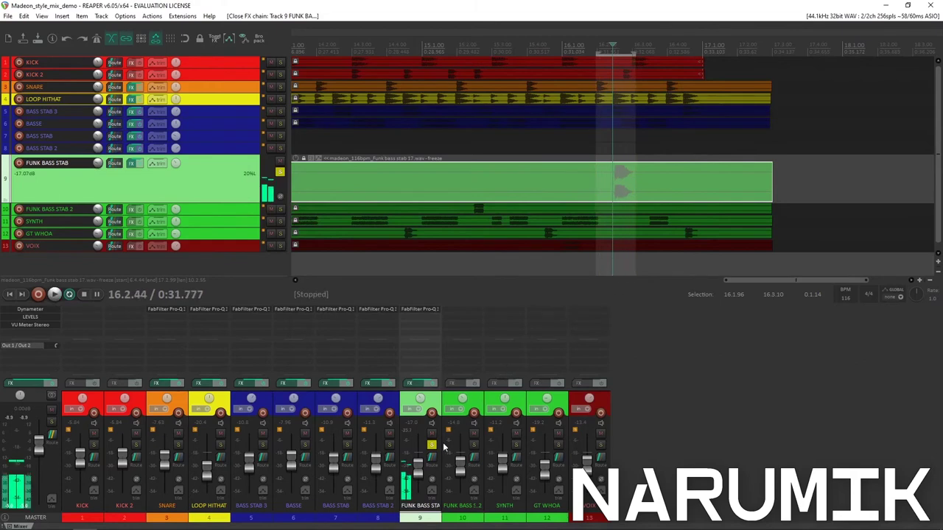
click(432, 446)
scroll(690, 111, up, 3)
key(space)
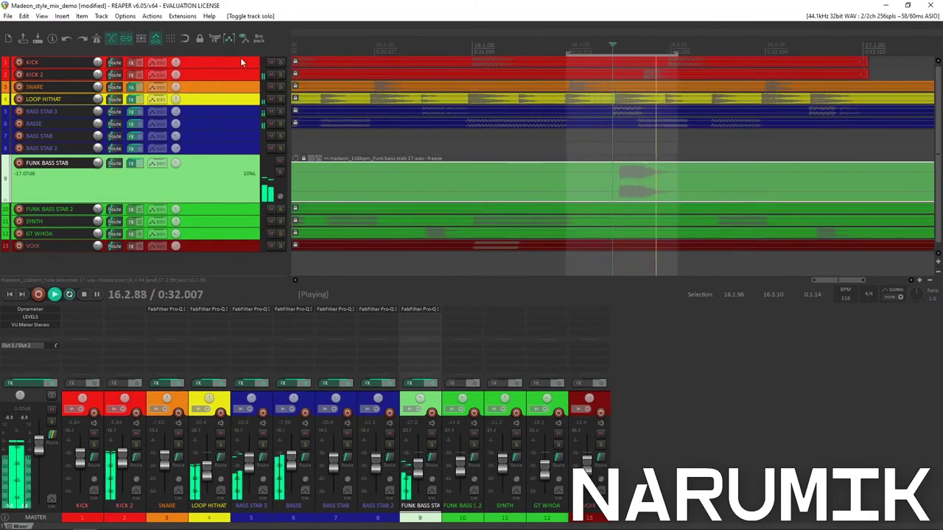
Compare the playing mix with the FUNK BASS STAB EQ bypassed and re-enabled, and stop playback
shift+click(413, 308)
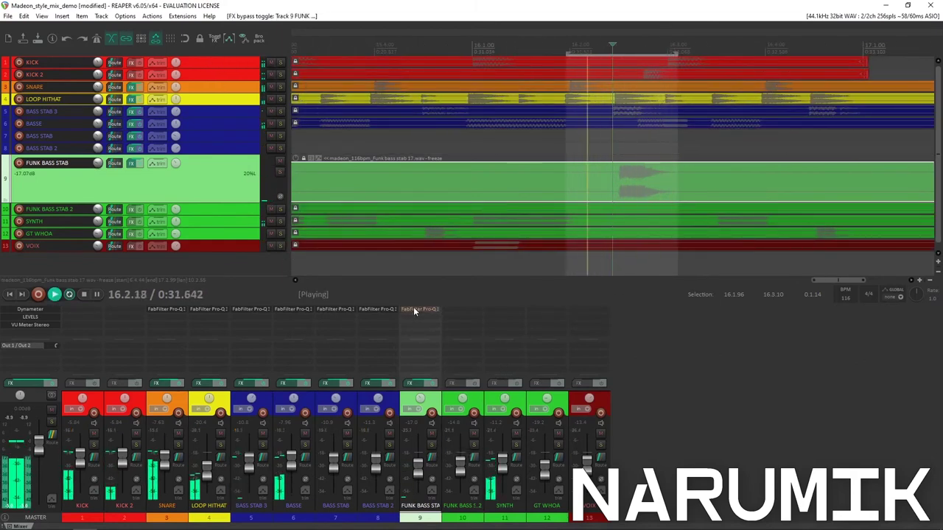
shift+click(413, 309)
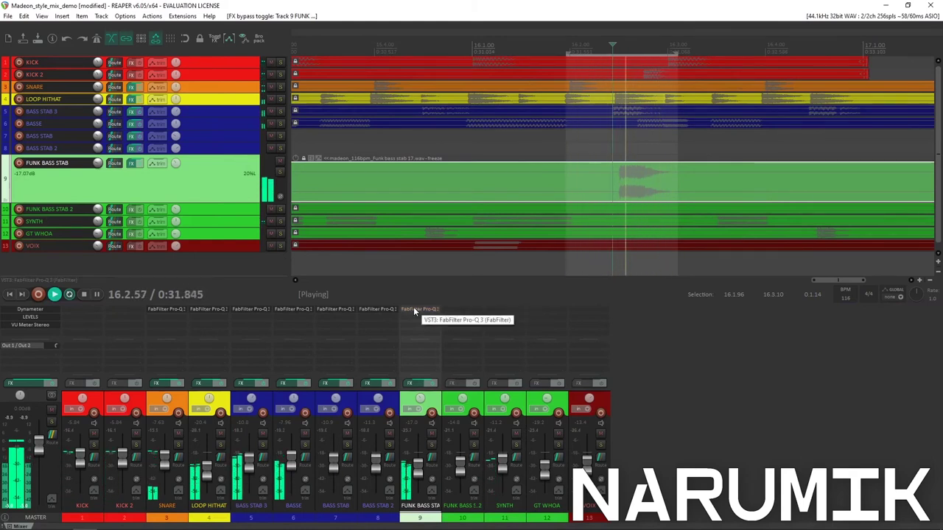
key(space)
Play the mix from 15.2.40, just before the FUNK BASS STAB 2 hit, and solo that track
scroll(558, 184, down, 3)
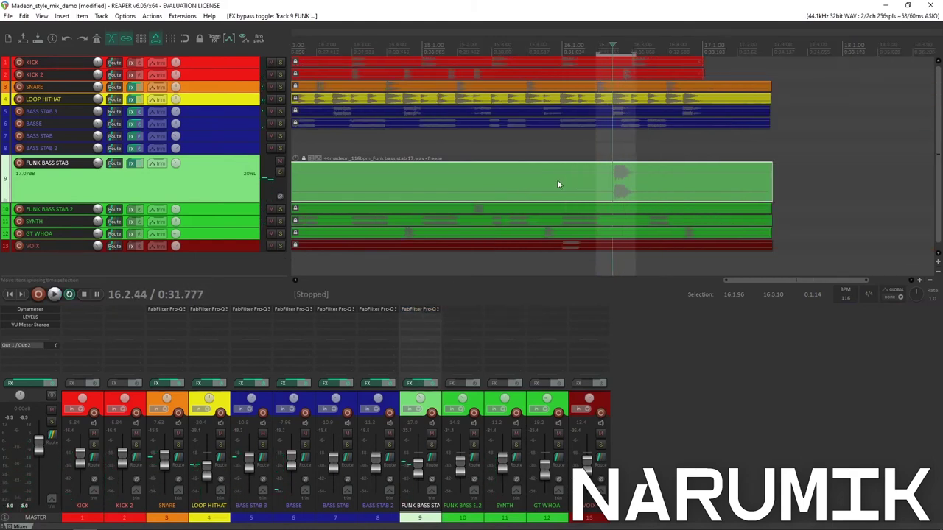
scroll(538, 191, down, 2)
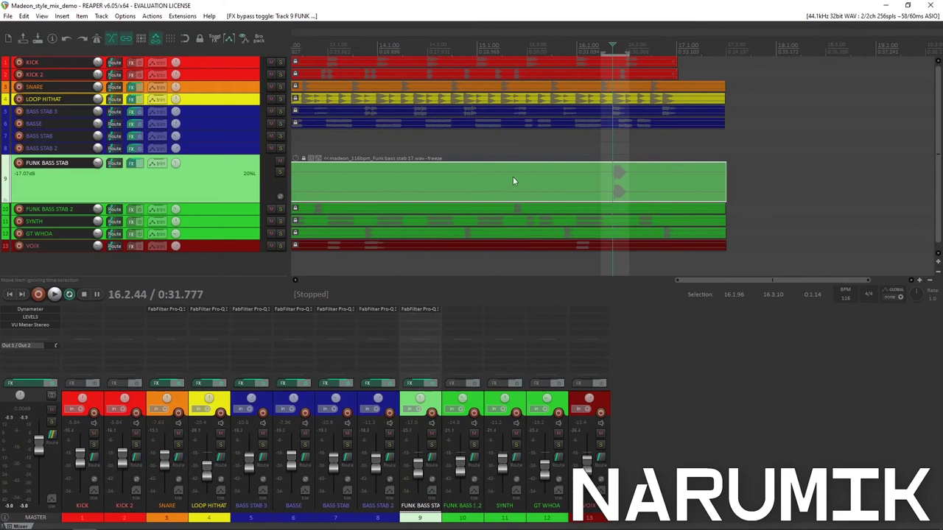
scroll(514, 180, up, 4)
key(space)
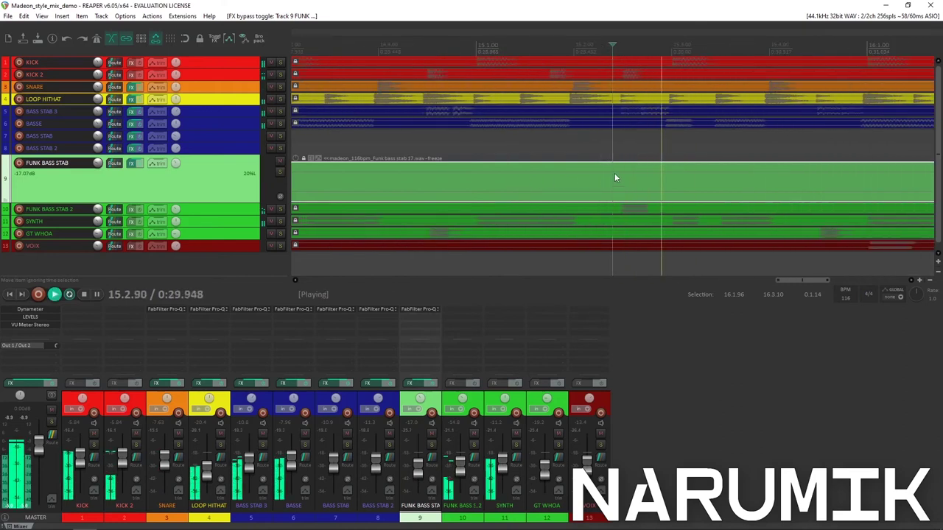
click(280, 209)
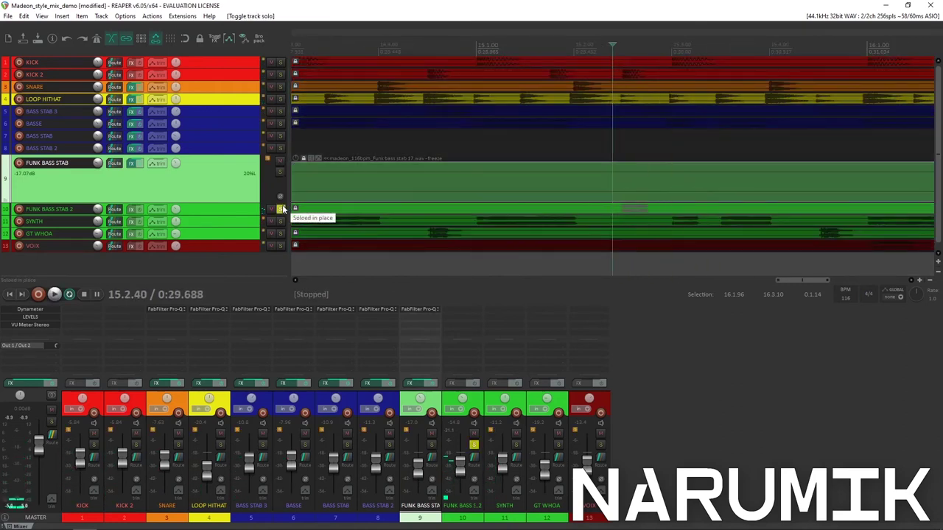
Unsolo FUNK BASS STAB 2, solo FUNK BASS STAB and play its hit from 16.2.36 for comparison
click(280, 209)
scroll(516, 184, down, 2)
click(279, 173)
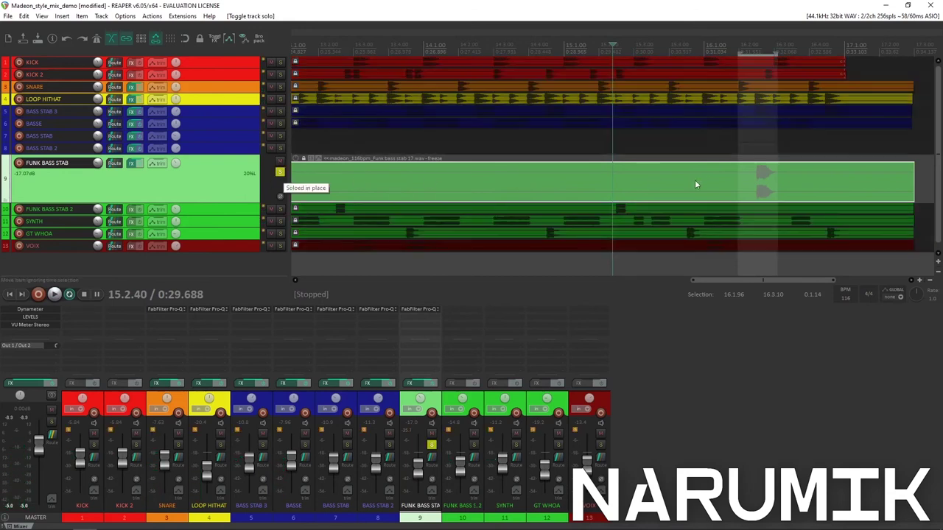
click(752, 180)
key(space)
key(space)
Unsolo all tracks and copy the FUNK BASS STAB track's Pro-Q 3 to FUNK BASS STAB 2
click(259, 209)
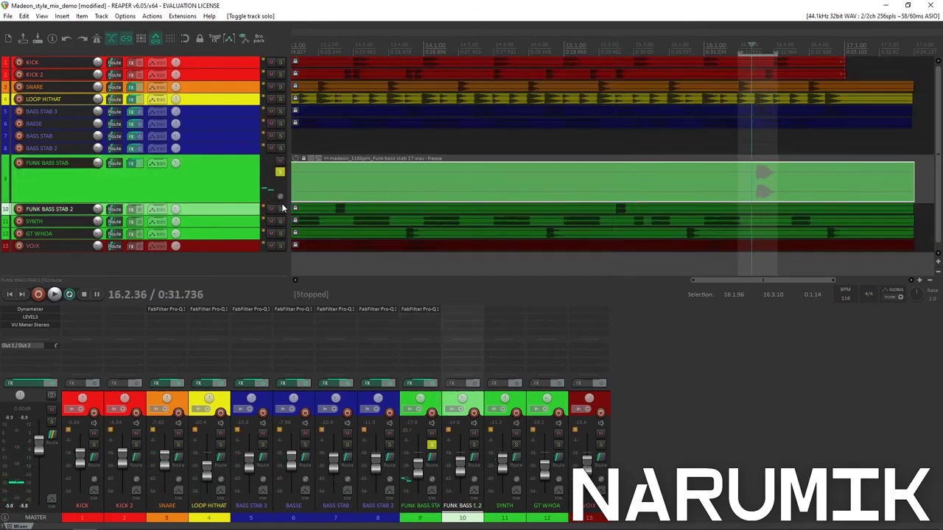
key(ctrl+alt+s)
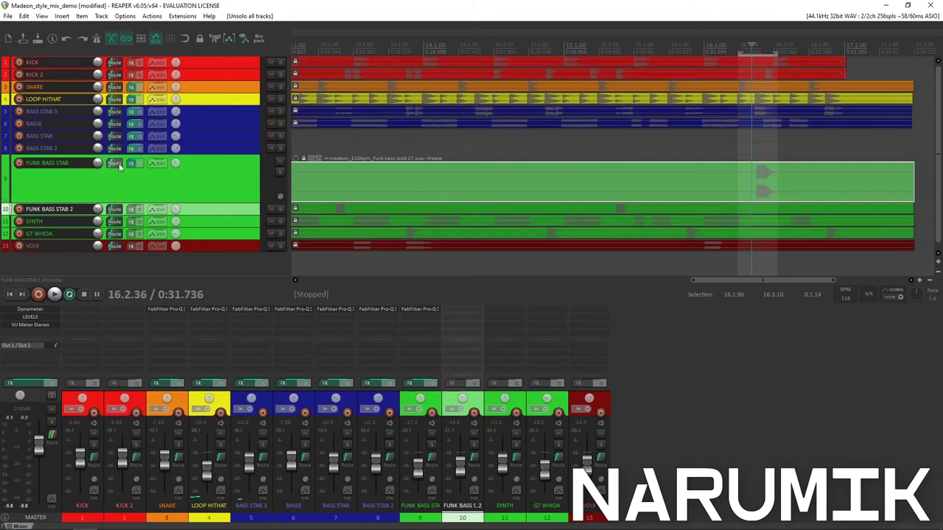
click(135, 213)
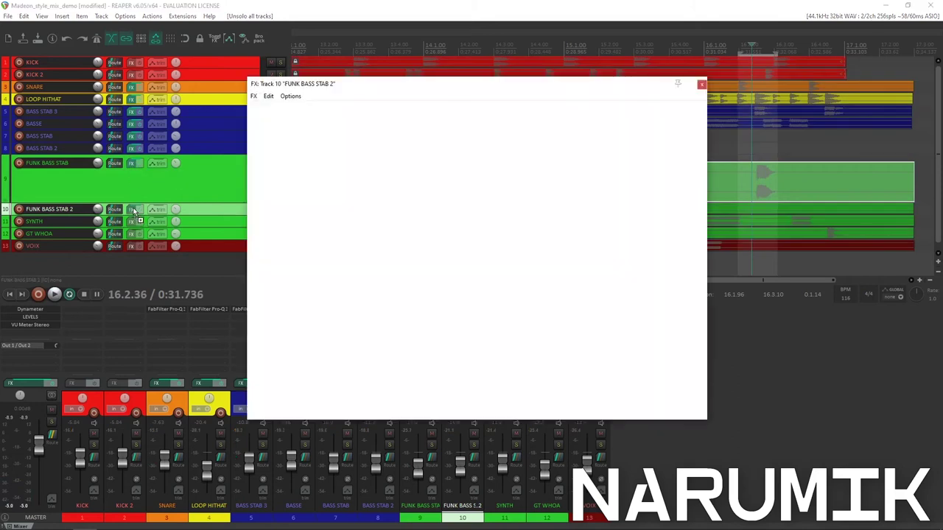
drag(326, 88, 326, 255)
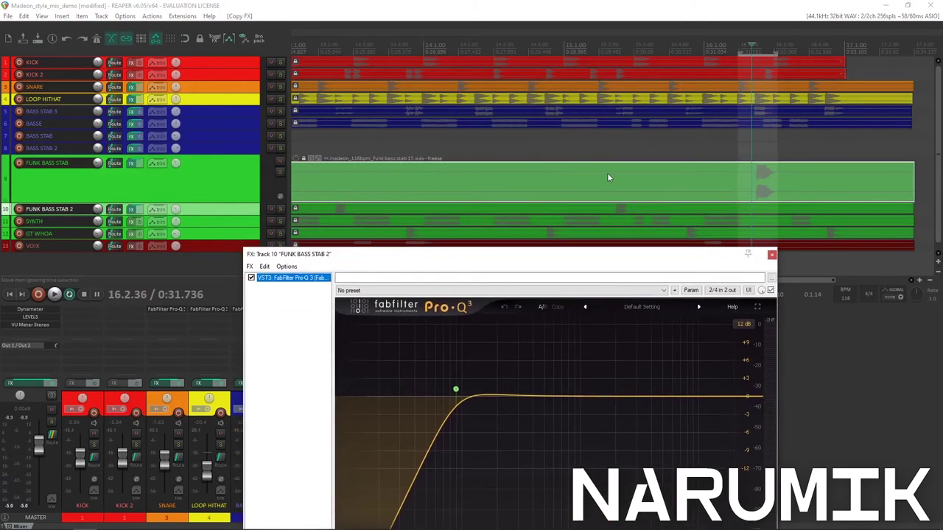
Place the play cursor at 15.2.32, solo FUNK BASS STAB 2 and check its meter level with the EQ active
click(607, 177)
key(space)
scroll(604, 176, up, 2)
click(280, 209)
scroll(539, 177, up, 1)
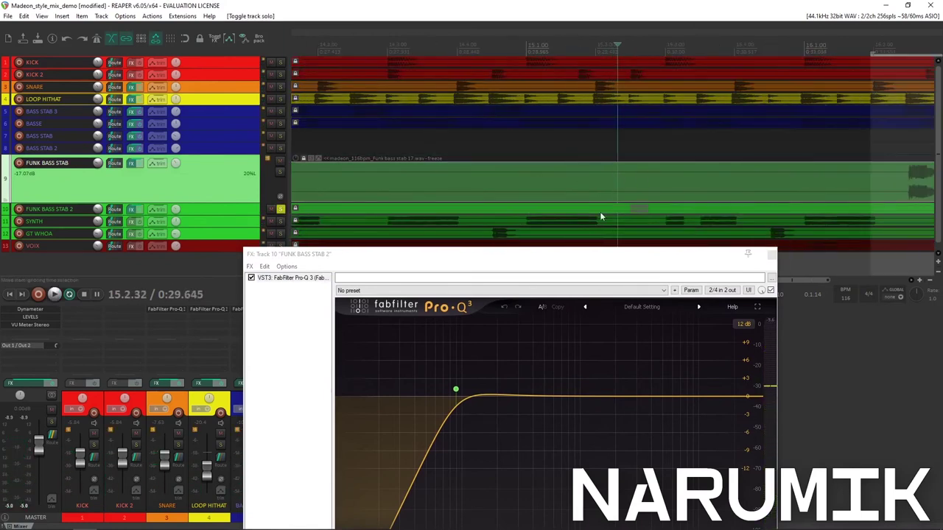
drag(403, 258, 803, 219)
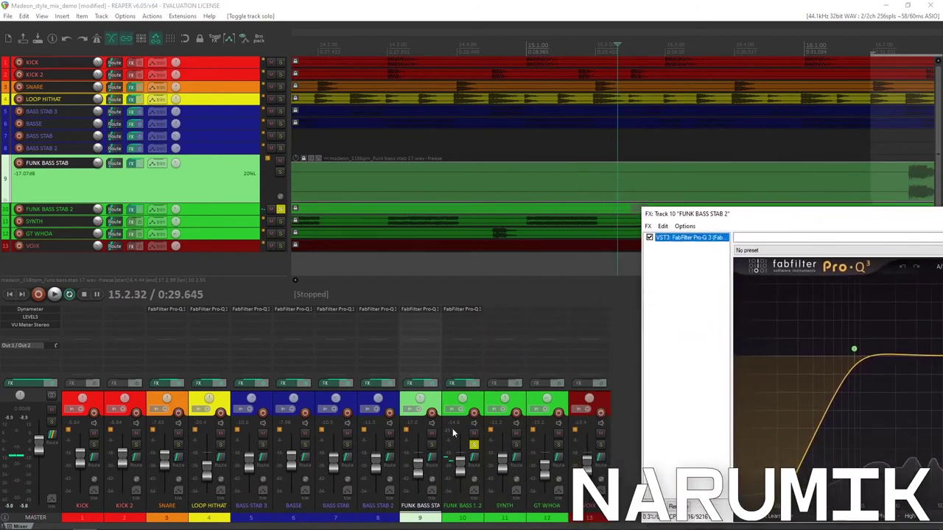
click(453, 433)
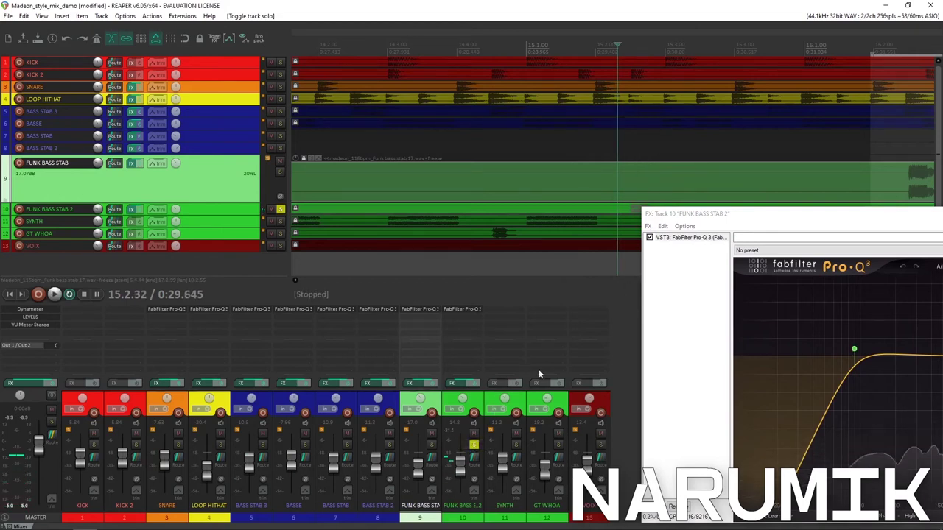
Play the FUNK BASS STAB 2 hit with Pro-Q 3 bypassed to compare its peak level, and re-enable the EQ
click(649, 238)
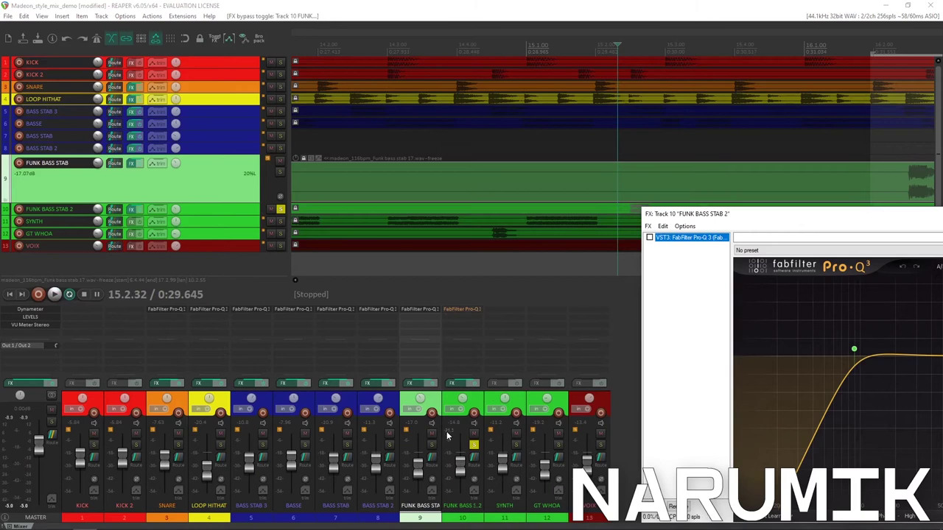
click(455, 441)
key(space)
key(space)
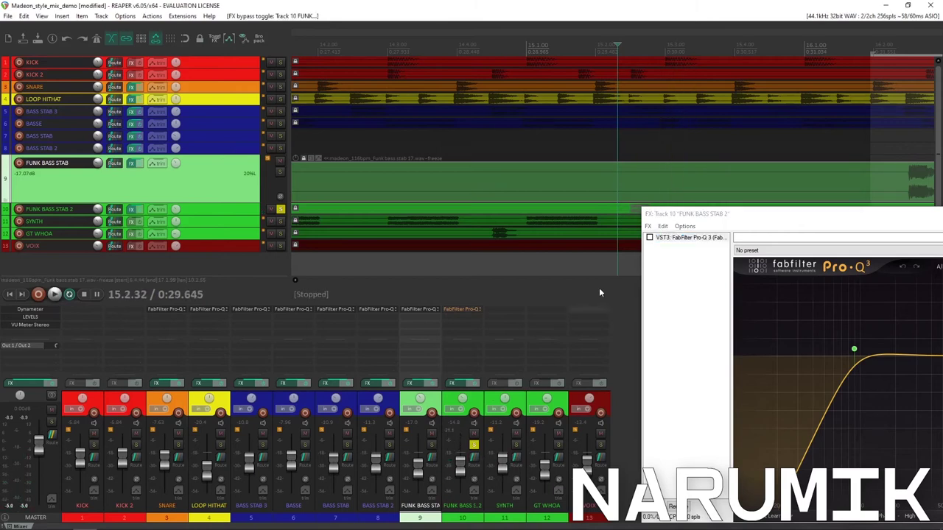
click(670, 215)
click(649, 238)
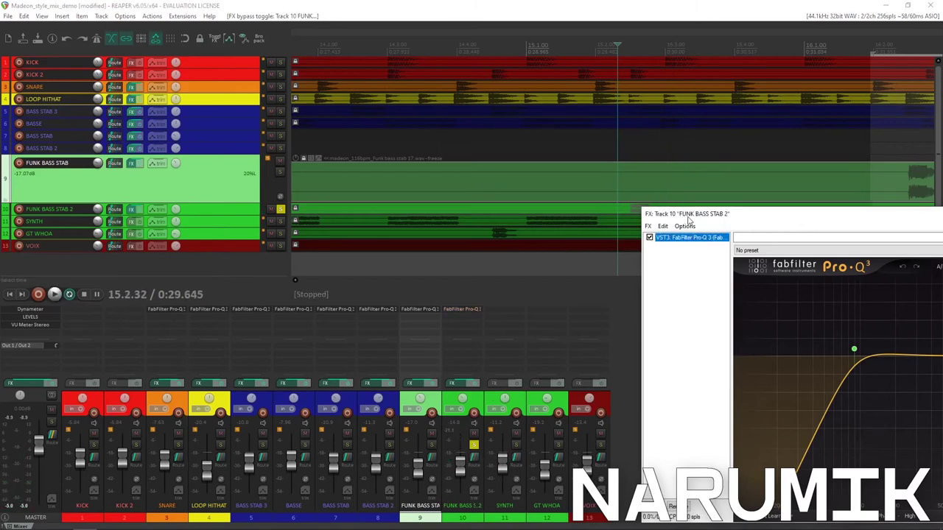
Bring the FUNK BASS STAB 2 EQ window fully into view and set the Pro-Q 3 output level to +0.23 dB
drag(687, 215, 234, 106)
mouse_move(681, 366)
mouse_down()
mouse_move(687, 359)
mouse_move(680, 363)
mouse_up()
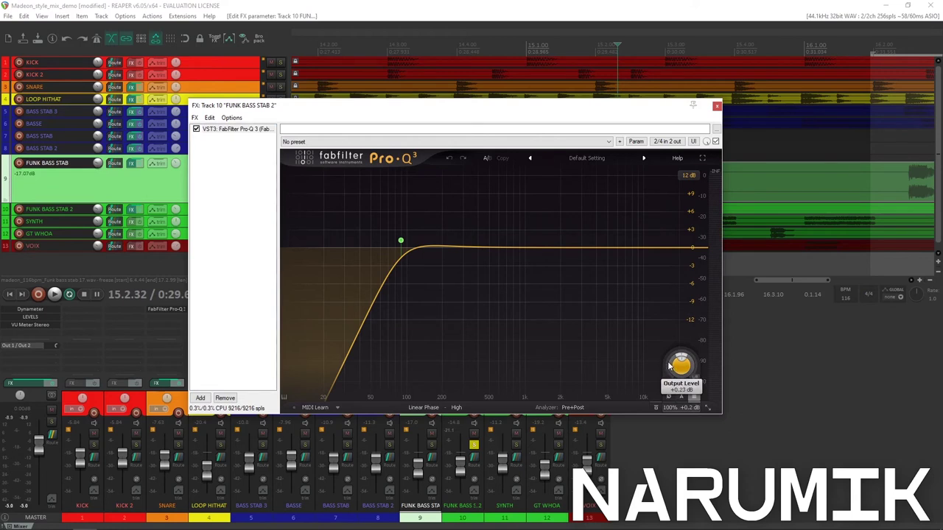
mouse_move(401, 240)
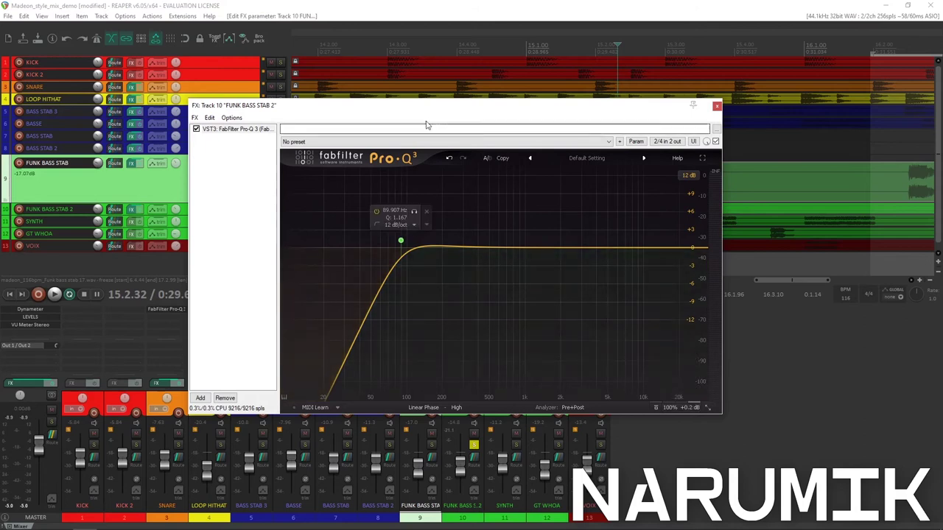
Uncover the mixer strips and replay the FUNK BASS STAB 2 hit to check its level with the adjusted EQ output
drag(507, 107, 941, 143)
key(space)
key(space)
key(space)
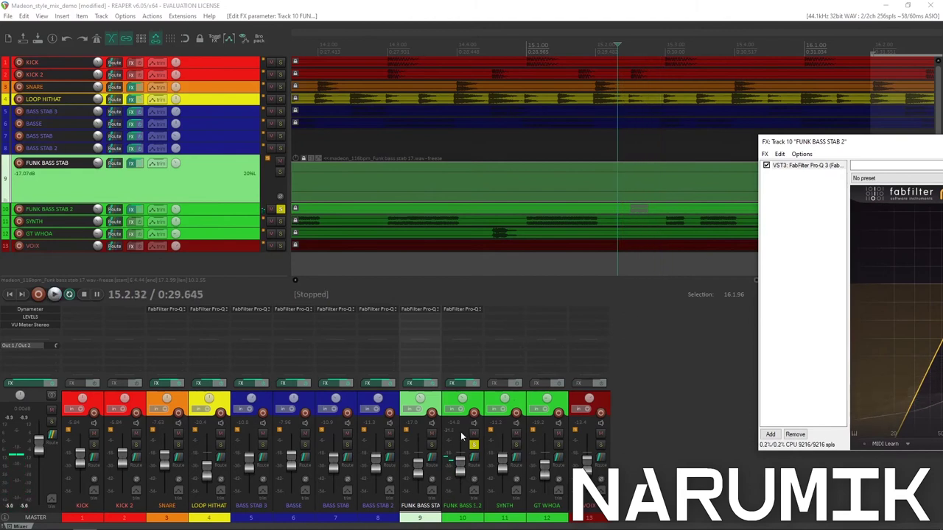
key(space)
key(space)
key(space)
Bypass Pro-Q 3 on FUNK BASS STAB 2, reset its peak meter and replay the hit to compare levels
click(767, 166)
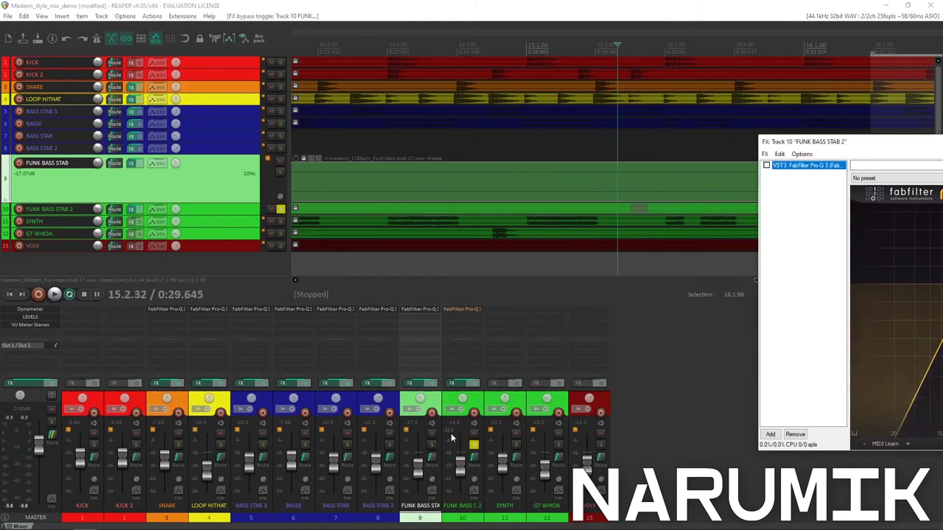
click(451, 437)
key(space)
key(space)
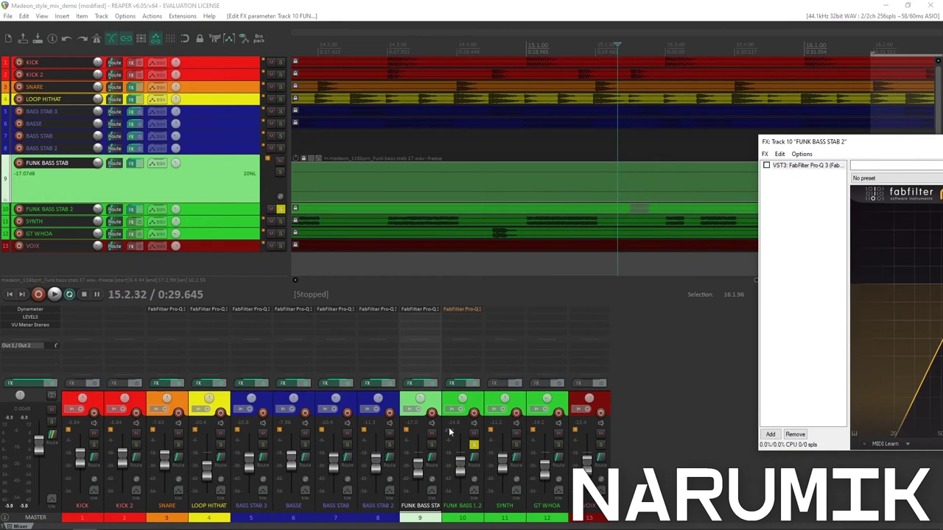
key(space)
key(space)
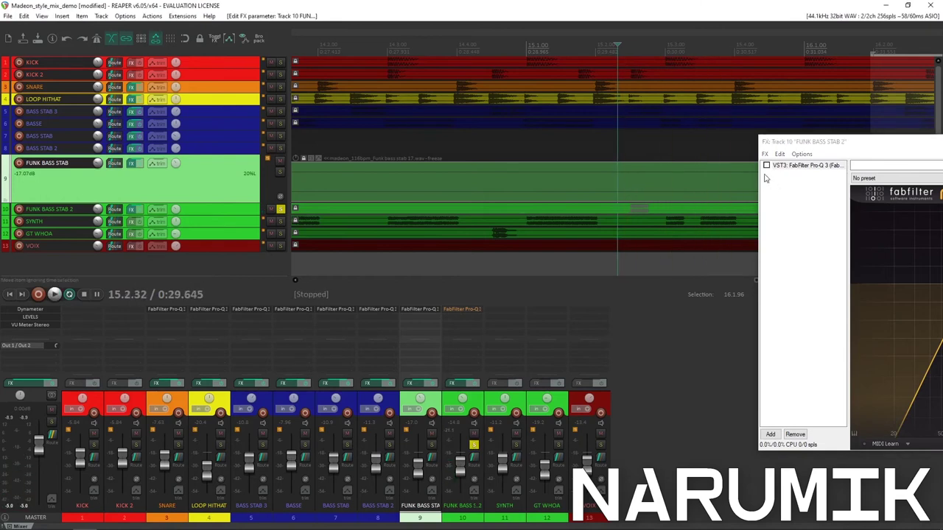
Re-enable Pro-Q 3 on FUNK BASS STAB 2, unsolo the track and play the hit within the full mix
click(766, 165)
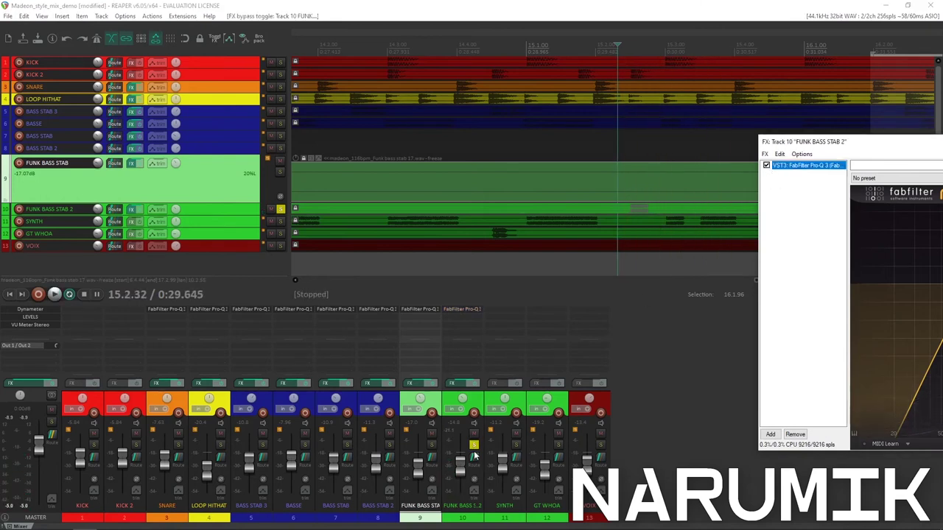
click(474, 444)
scroll(614, 182, down, 3)
key(space)
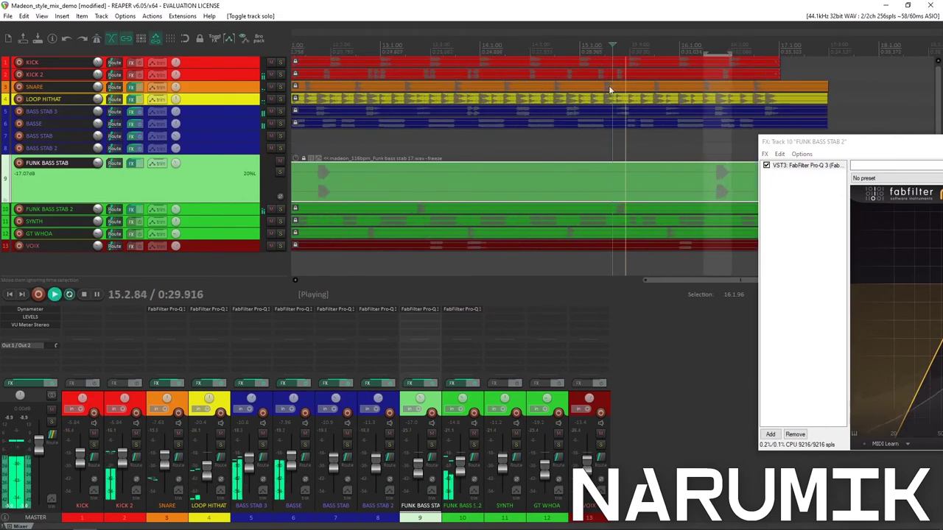
key(space)
Set a time selection from 15.2.30 to 15.2.99 and compare the full mix with Pro-Q 3 on FUNK BASS STAB 2 bypassed and enabled
drag(612, 54, 628, 53)
drag(829, 142, 399, 152)
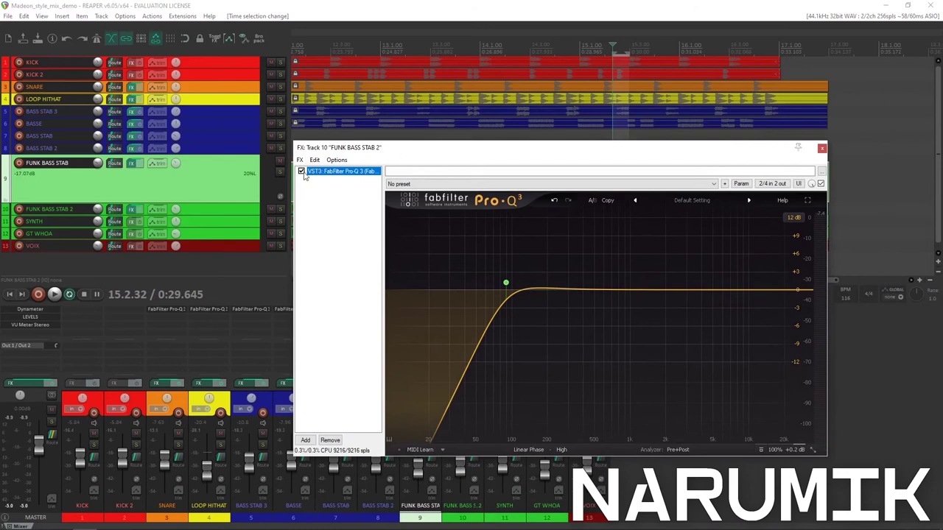
click(301, 172)
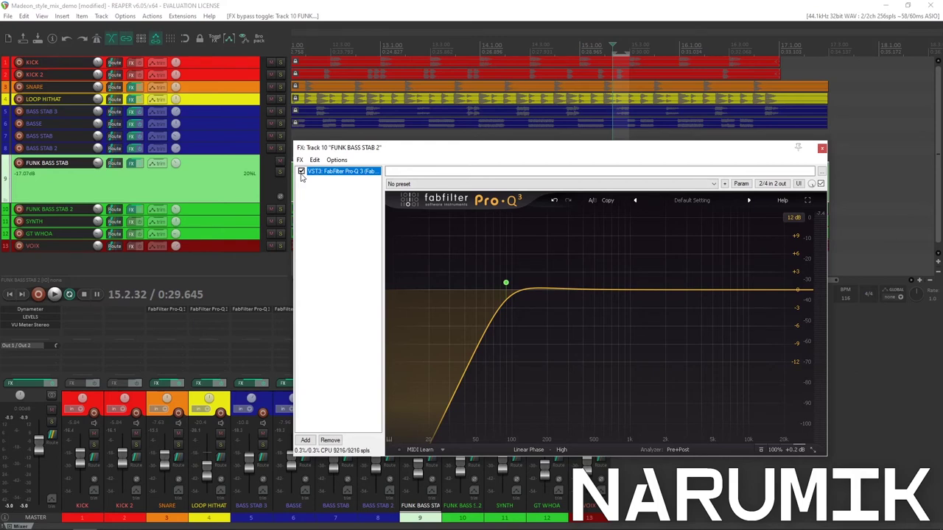
click(301, 172)
key(space)
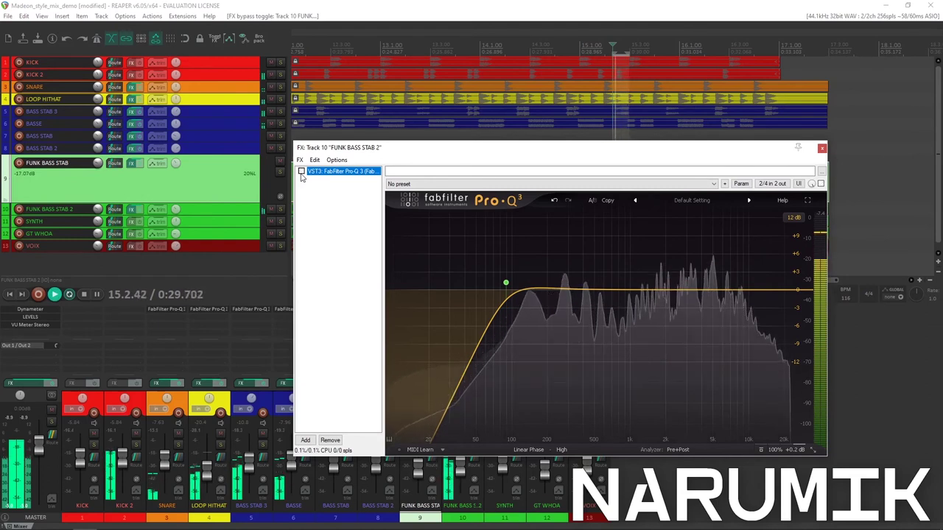
click(301, 173)
click(301, 173)
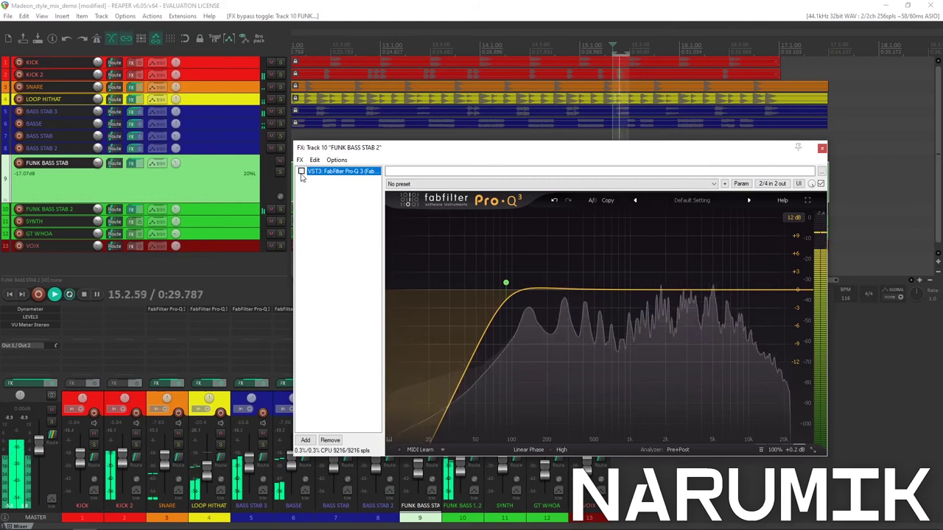
click(301, 172)
click(301, 173)
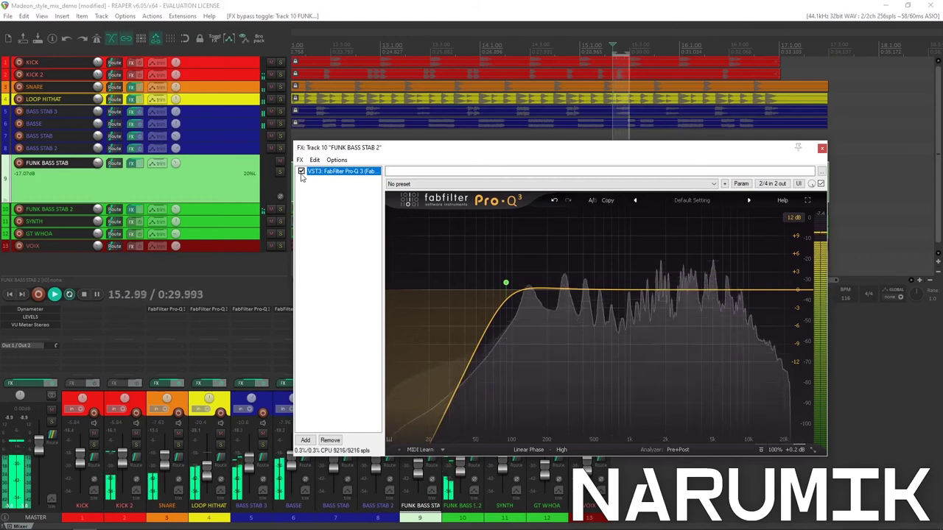
click(301, 172)
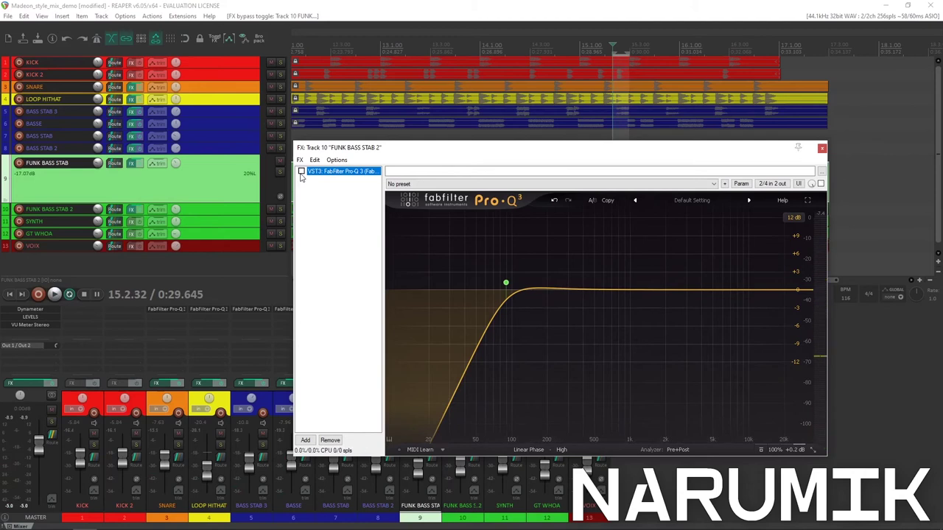
click(301, 173)
Close the FUNK BASS STAB 2 effects window and show the whole arrangement
drag(344, 152, 254, 219)
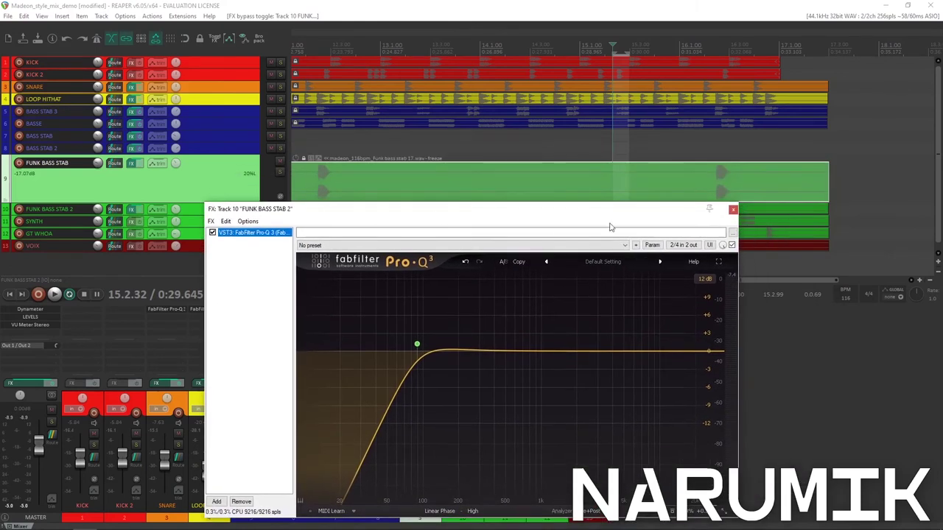
click(731, 214)
scroll(601, 186, down, 5)
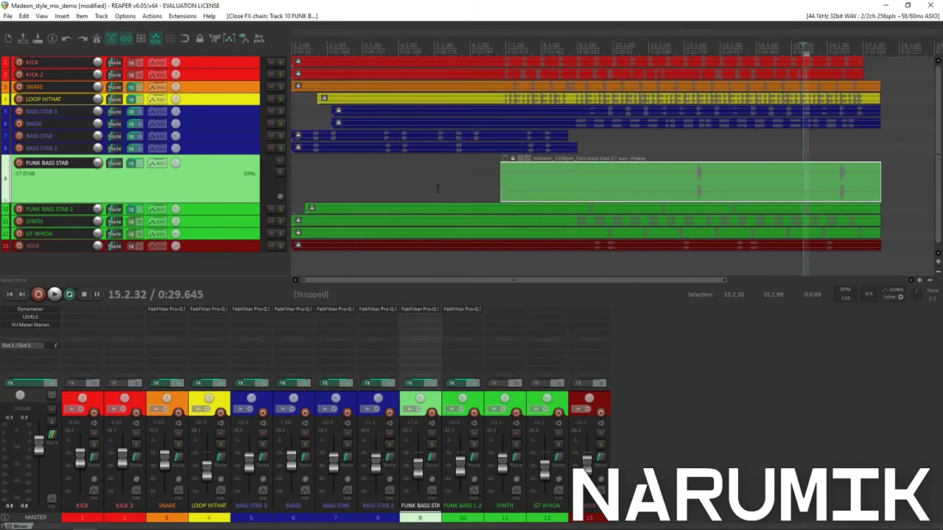
Enlarge the SYNTH track and place the edit cursor at 9.1.00, where its first note starts
click(227, 222)
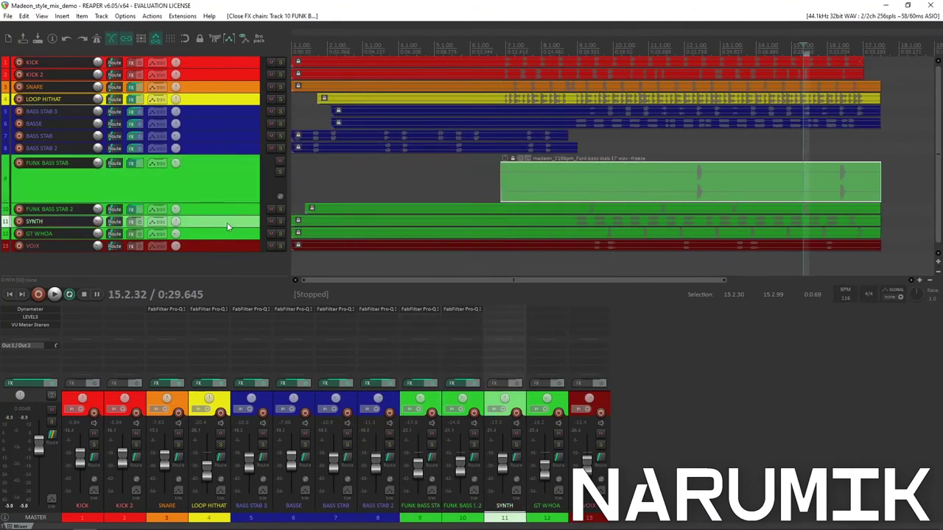
drag(221, 225, 221, 264)
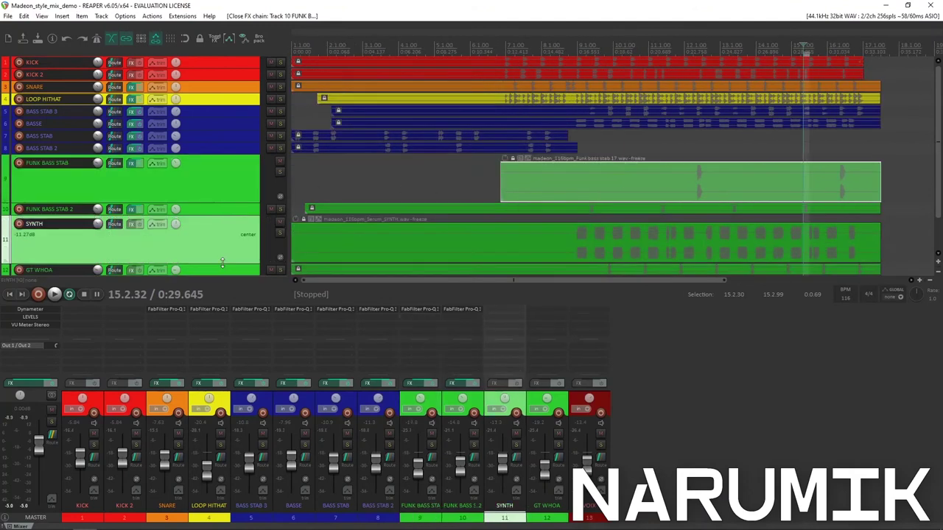
click(579, 247)
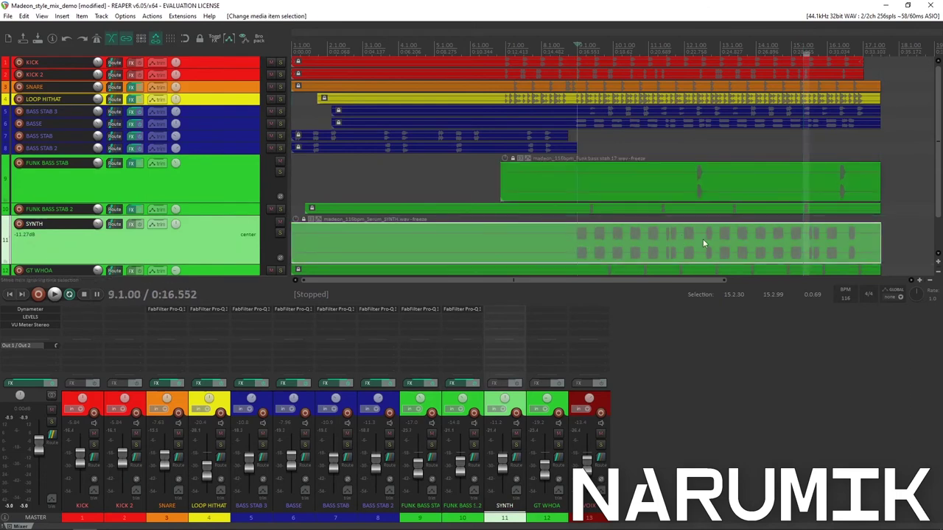
scroll(701, 243, up, 6)
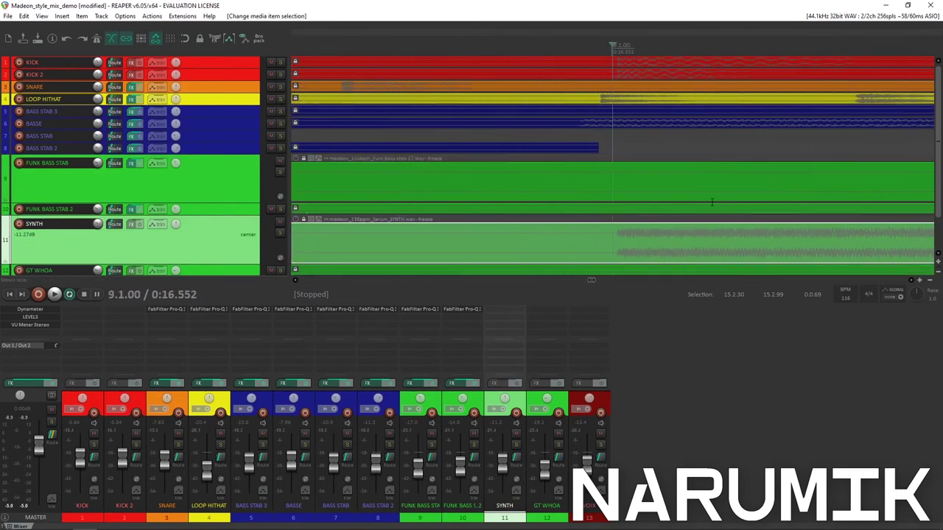
scroll(712, 202, down, 5)
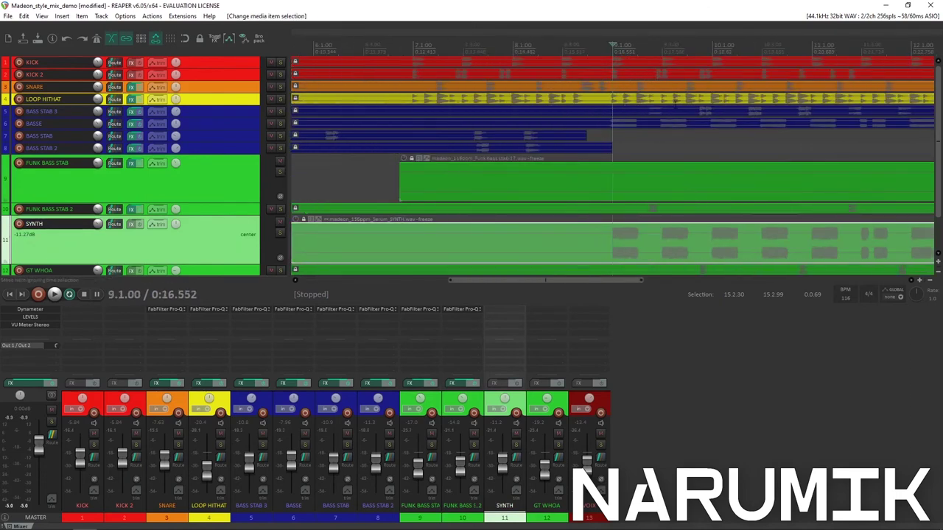
Add FabFilter Pro-Q 3 to the SYNTH track and set its processing to Linear Phase with High quality
click(131, 225)
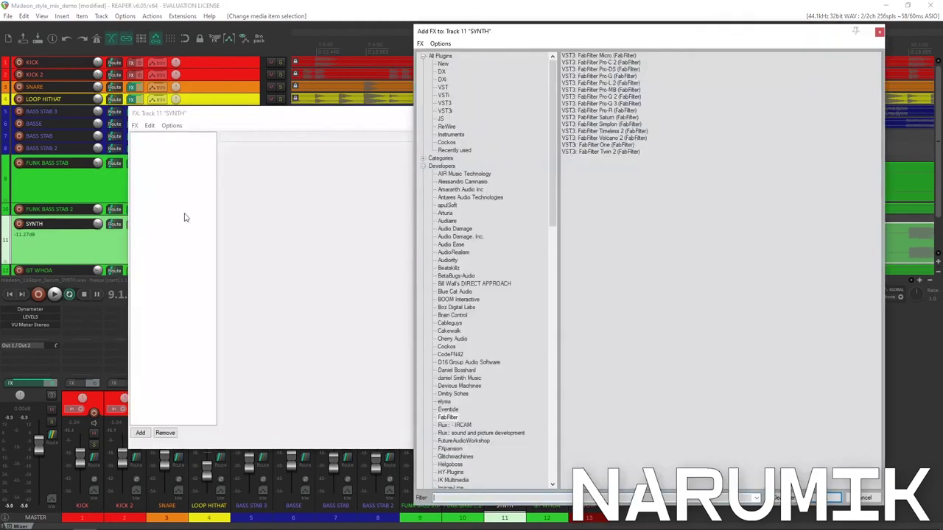
double_click(613, 104)
drag(523, 111, 477, 149)
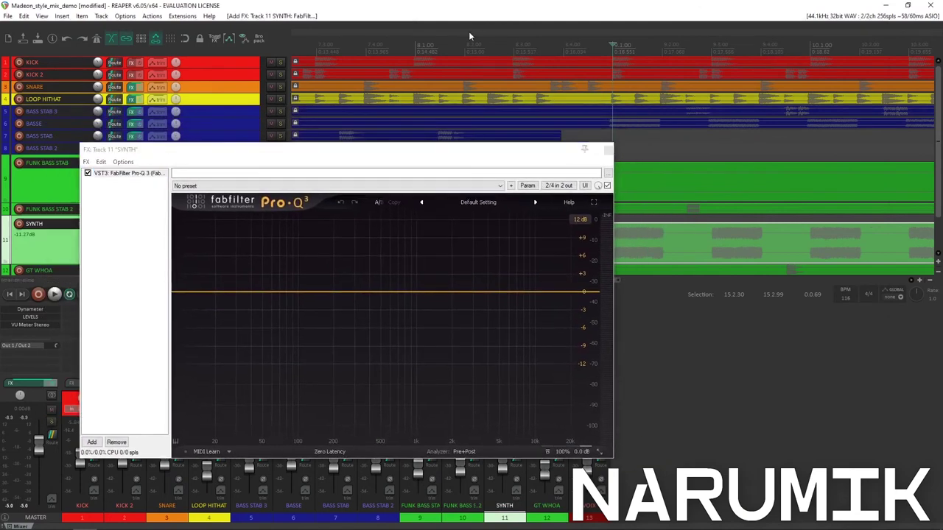
click(329, 451)
click(329, 484)
click(351, 451)
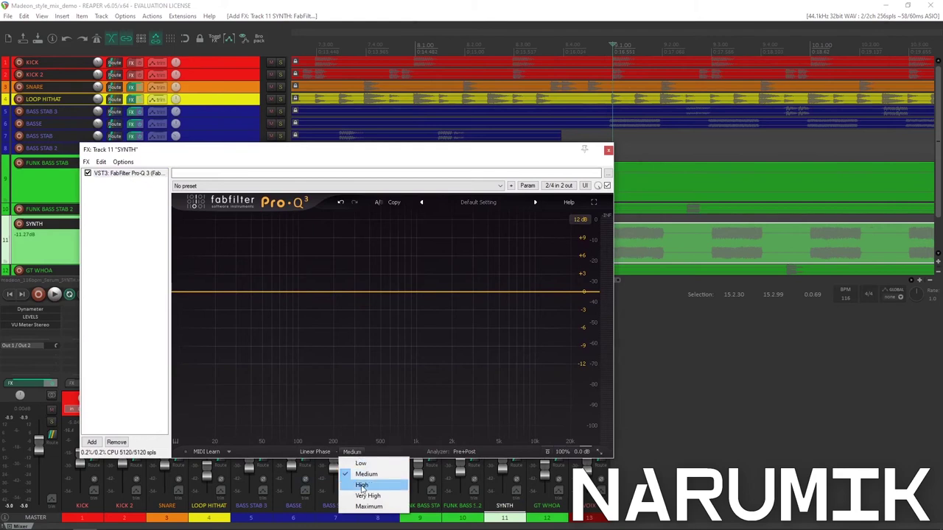
click(367, 484)
Solo SYNTH to audition its first note and set a time selection from 8.4.97 to 9.2.40
drag(435, 155, 448, 282)
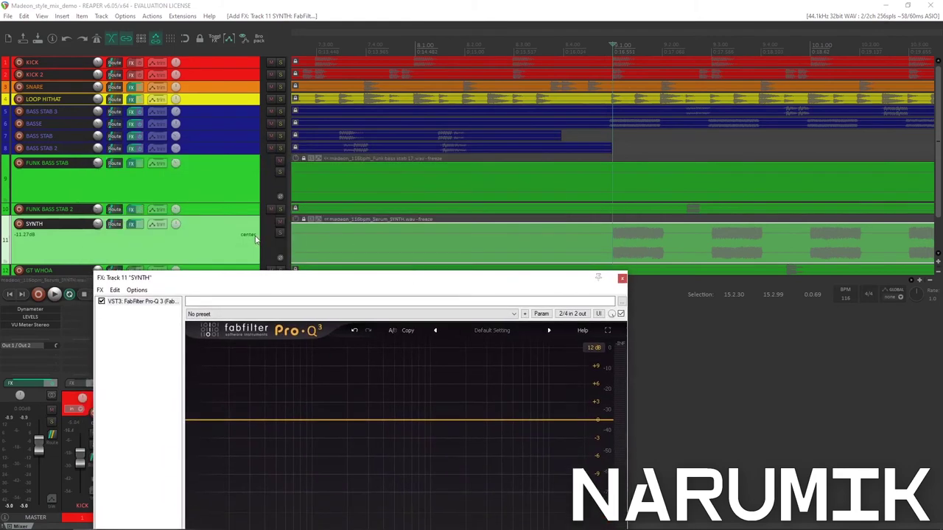
click(279, 233)
scroll(660, 212, down, 3)
key(space)
key(space)
scroll(678, 210, up, 3)
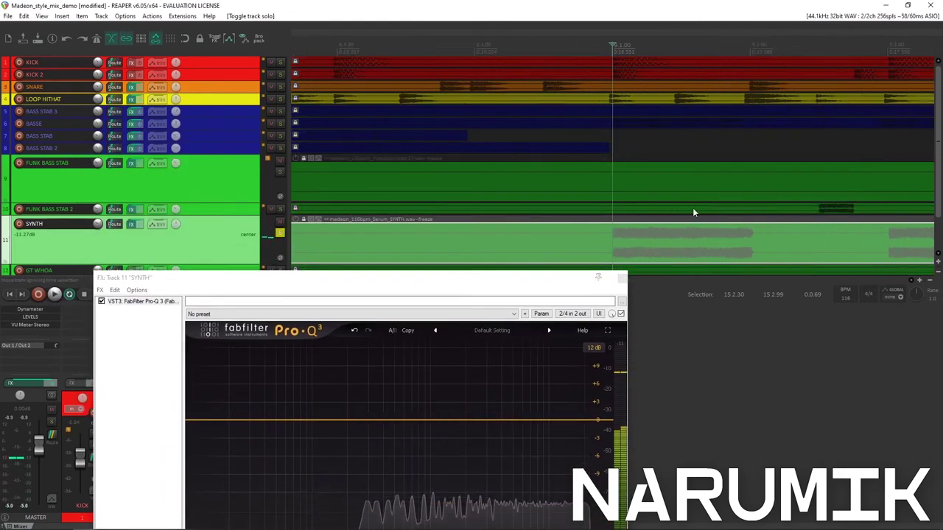
drag(611, 50, 805, 52)
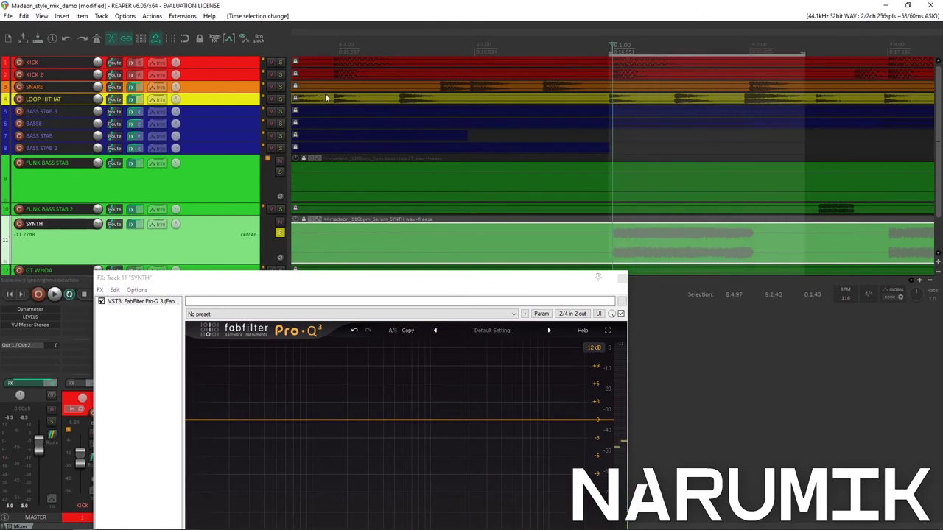
Unsolo the SYNTH track and save the project
click(280, 232)
key(ctrl+s)
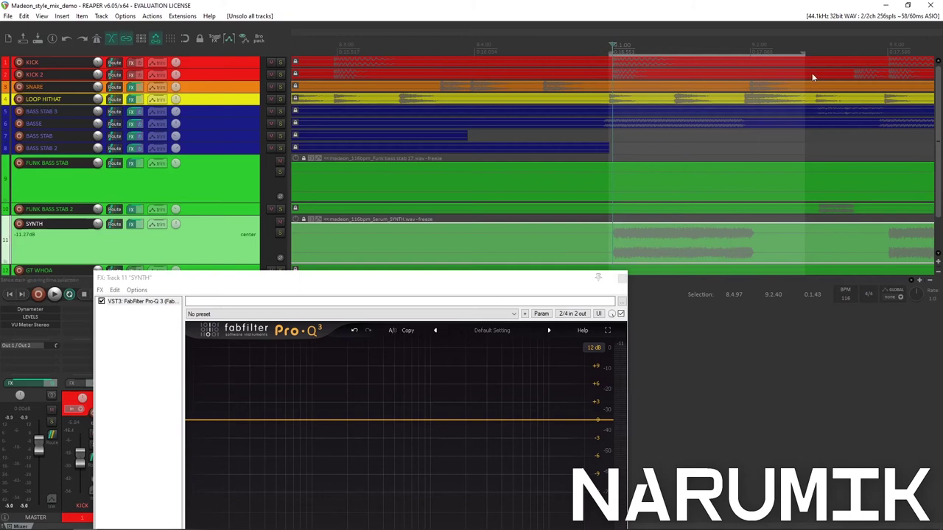
Add a Low Cut band at about 34 Hz with a Q of 1.088 to the SYNTH equalizer
drag(447, 273, 458, 133)
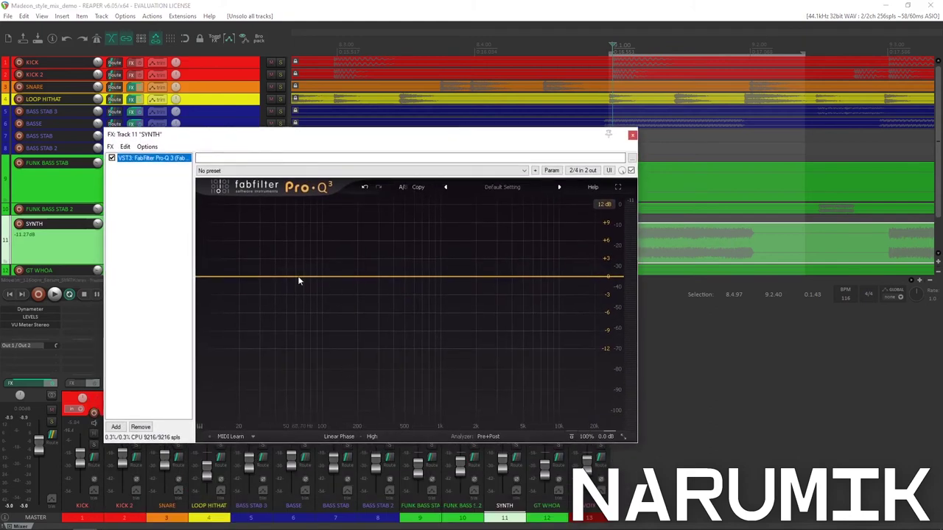
click(265, 276)
right_click(266, 277)
mouse_move(321, 323)
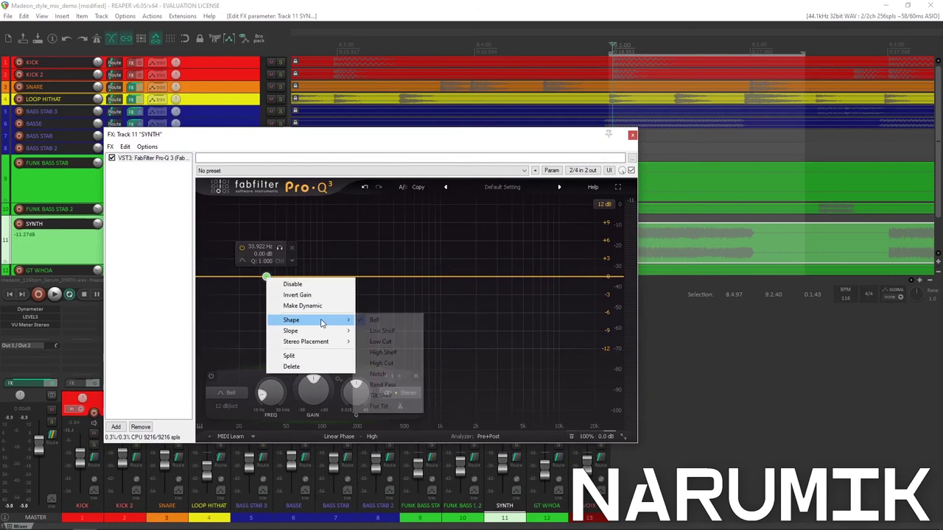
click(379, 341)
drag(356, 398, 363, 398)
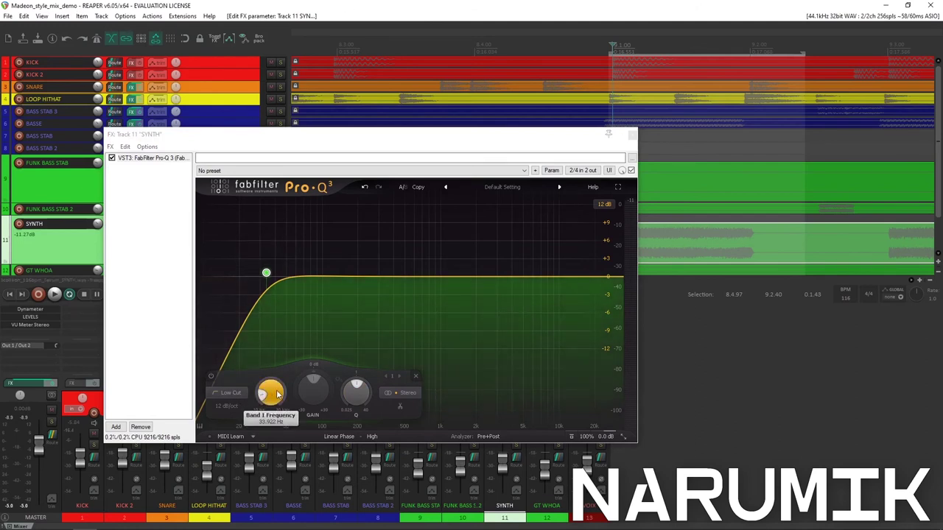
Raise the SYNTH low cut's frequency to 306.46 Hz during playback and place the edit cursor at 8.4.50
key(space)
drag(277, 395, 295, 359)
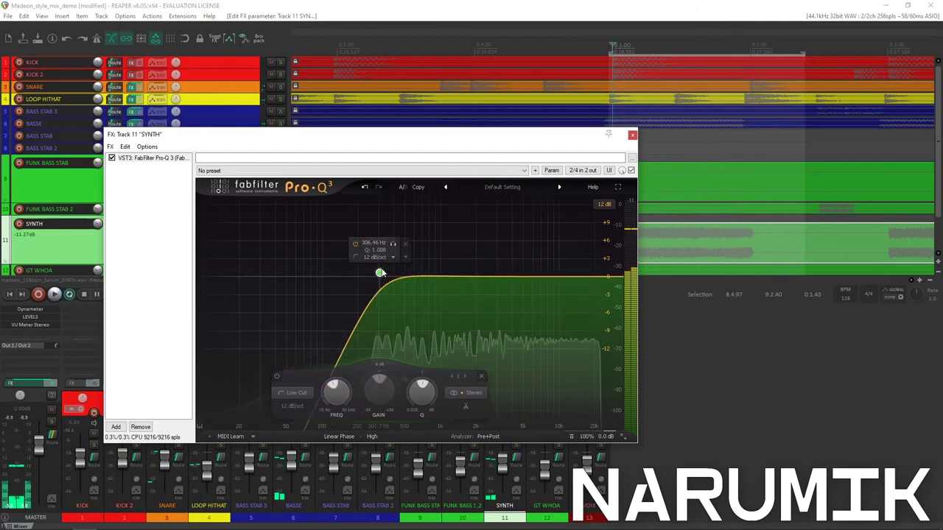
click(386, 5)
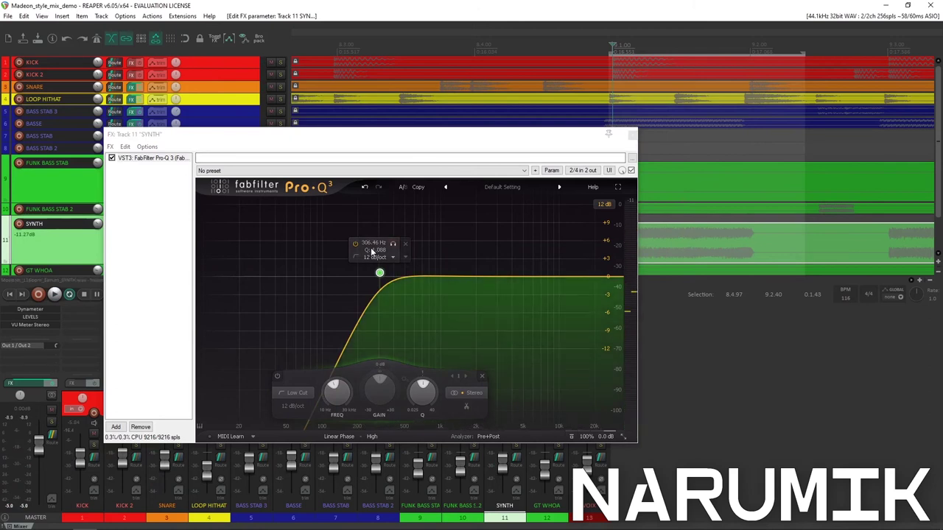
scroll(612, 109, down, 3)
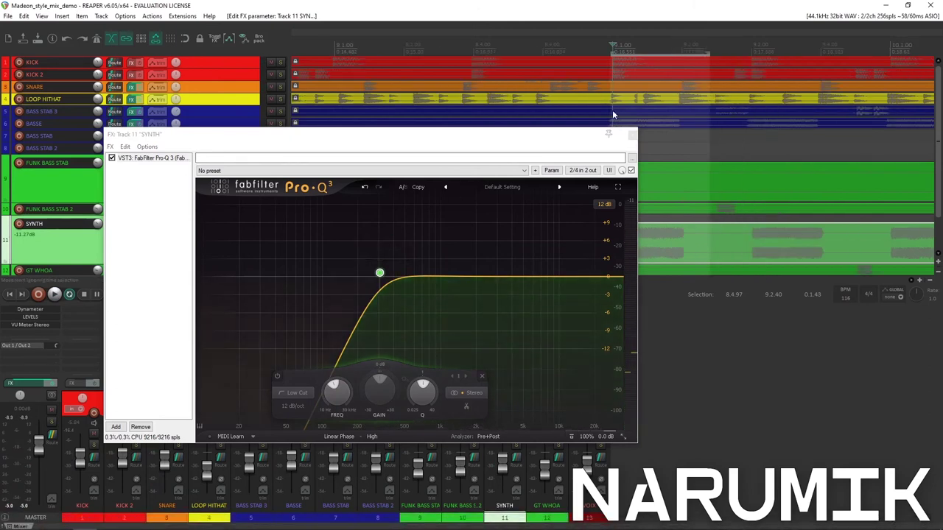
click(588, 102)
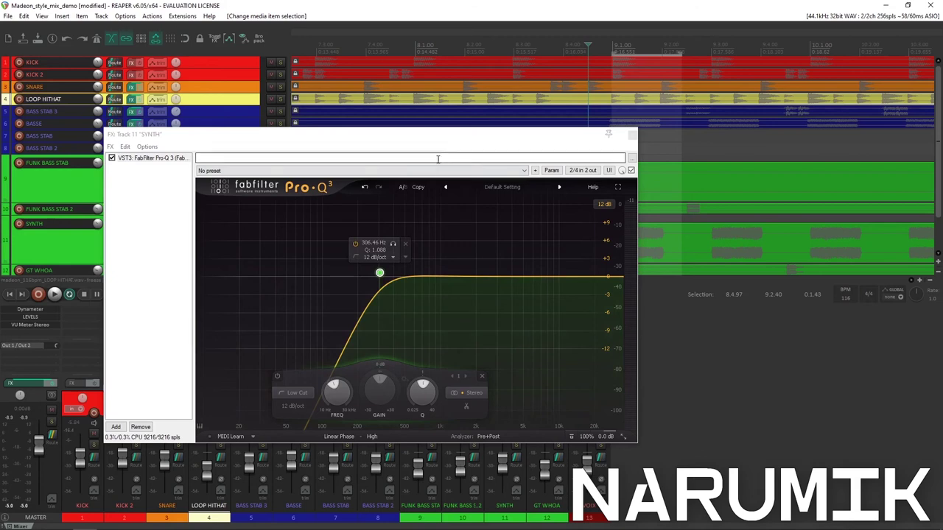
drag(411, 143, 477, 201)
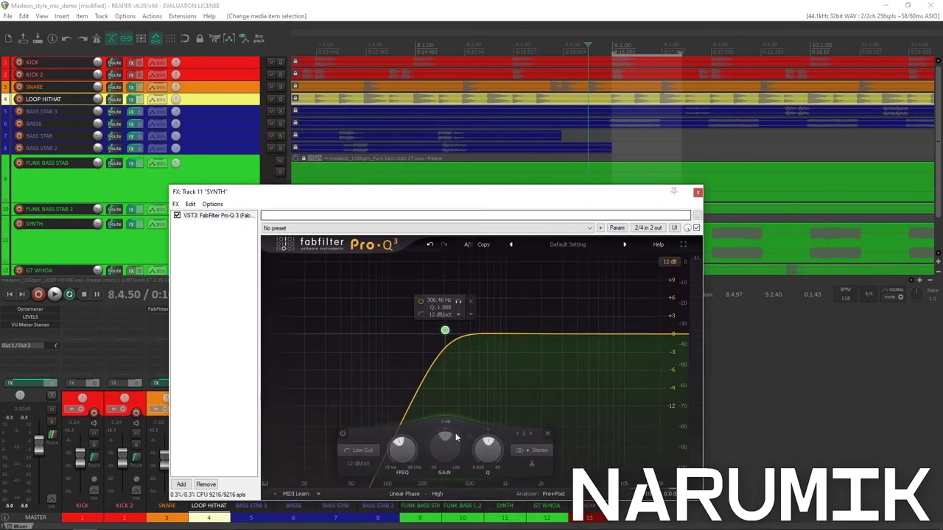
drag(365, 195, 393, 271)
click(280, 233)
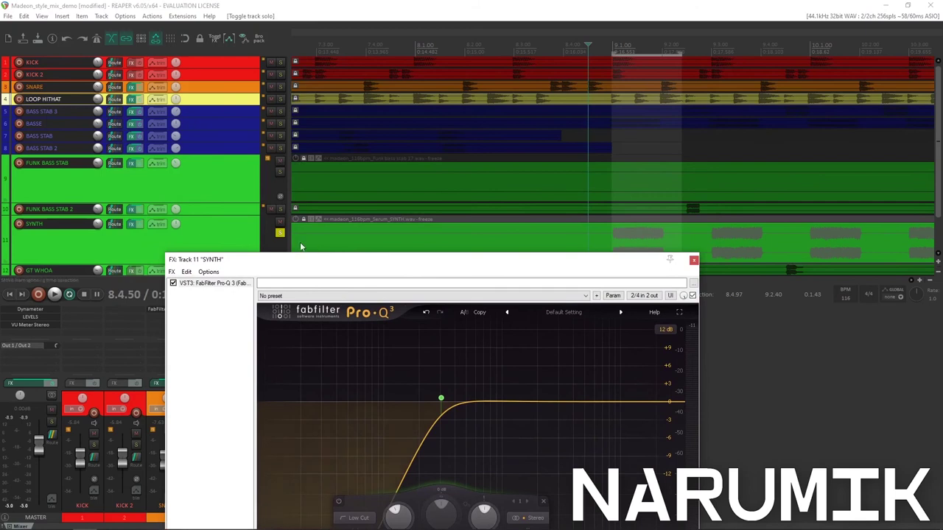
click(279, 233)
drag(308, 258, 275, 137)
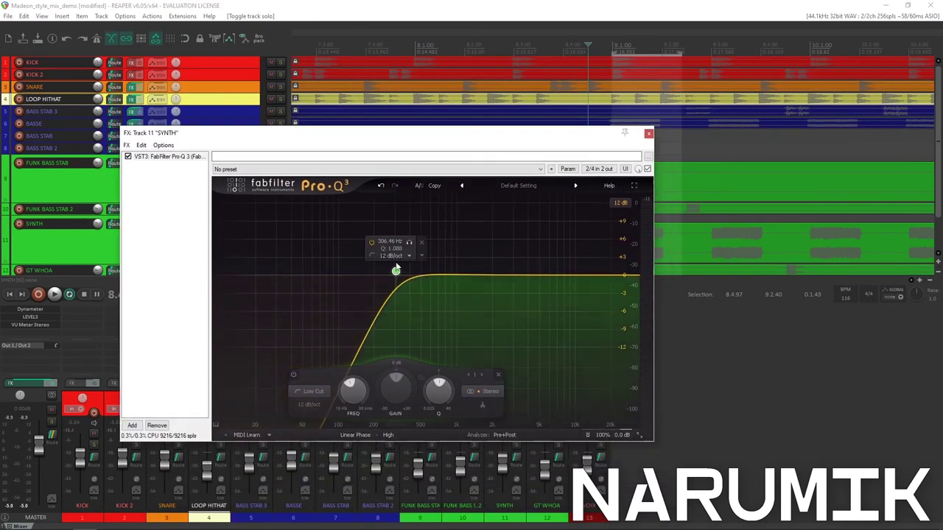
Try a 6 dB/oct slope on the SYNTH low cut while the mix plays, and restore the slope to 12 dB/oct
click(395, 256)
click(393, 155)
click(395, 259)
click(401, 266)
click(393, 258)
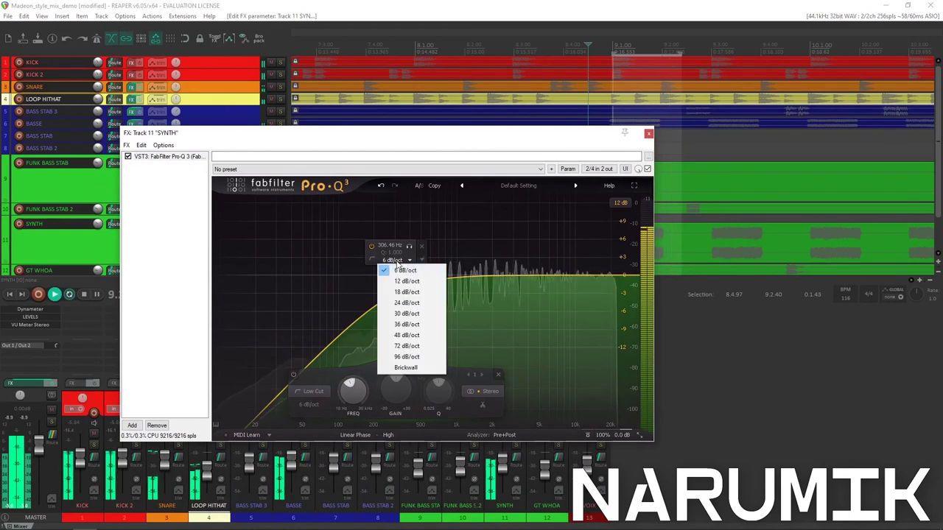
click(398, 282)
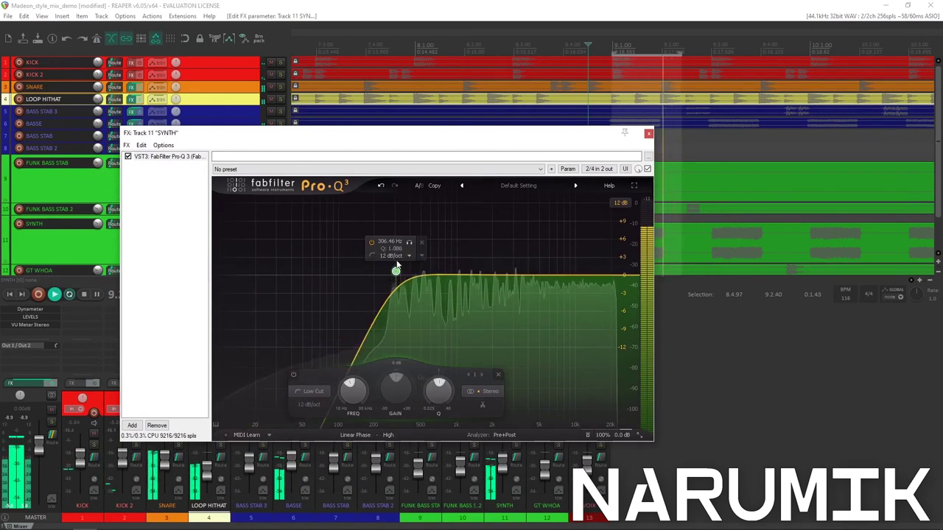
Set the SYNTH low cut's Q to 1.146
mouse_move(448, 397)
scroll(447, 396, up, 1)
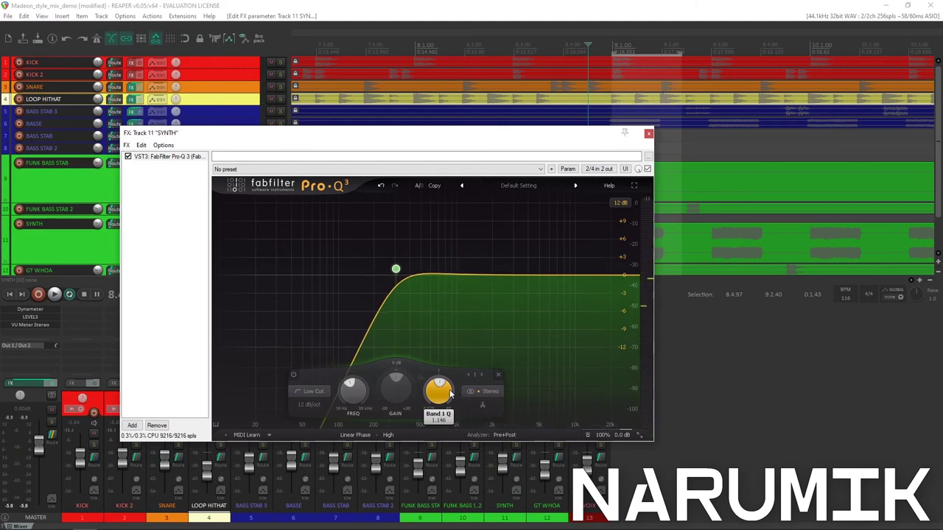
Try slopes of 6, 18 and 24 dB/oct on the SYNTH low cut while the mix plays, and return it to 12 dB/oct
click(414, 4)
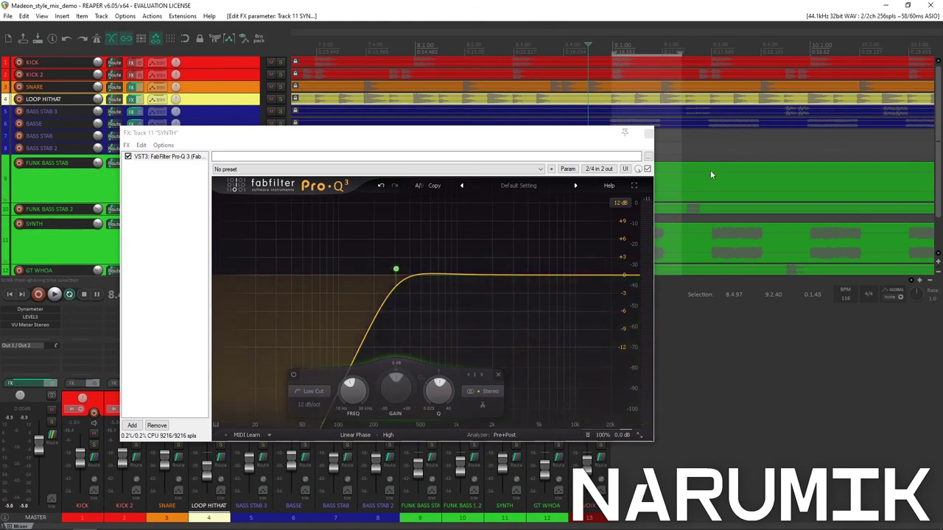
scroll(711, 173, down, 5)
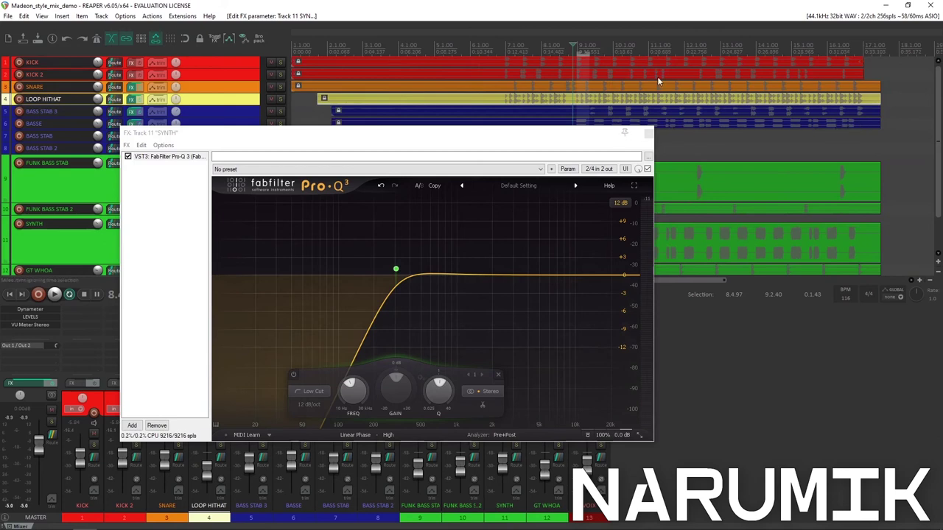
mouse_move(396, 269)
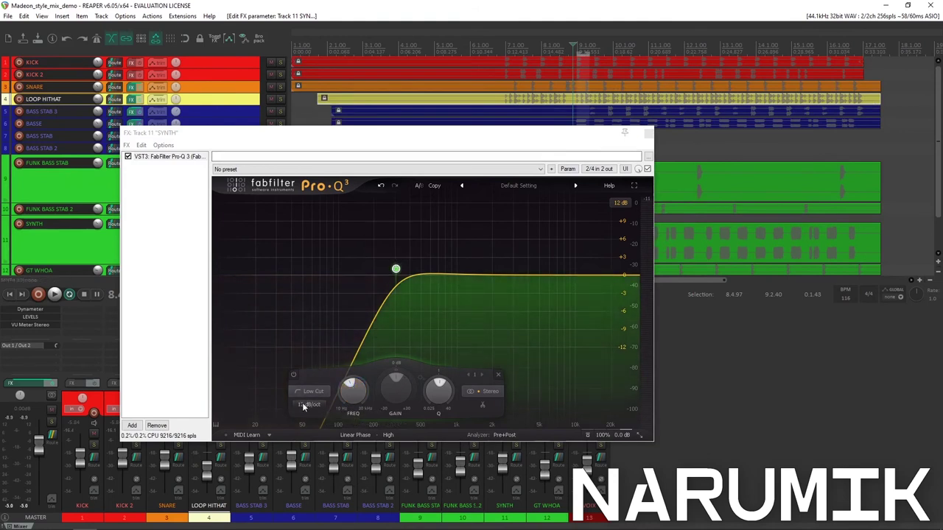
key(space)
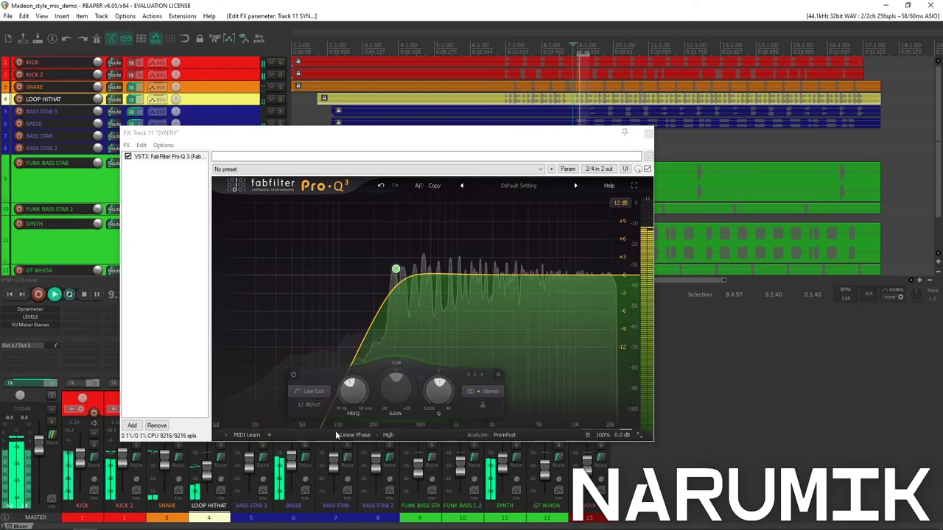
click(306, 405)
click(319, 416)
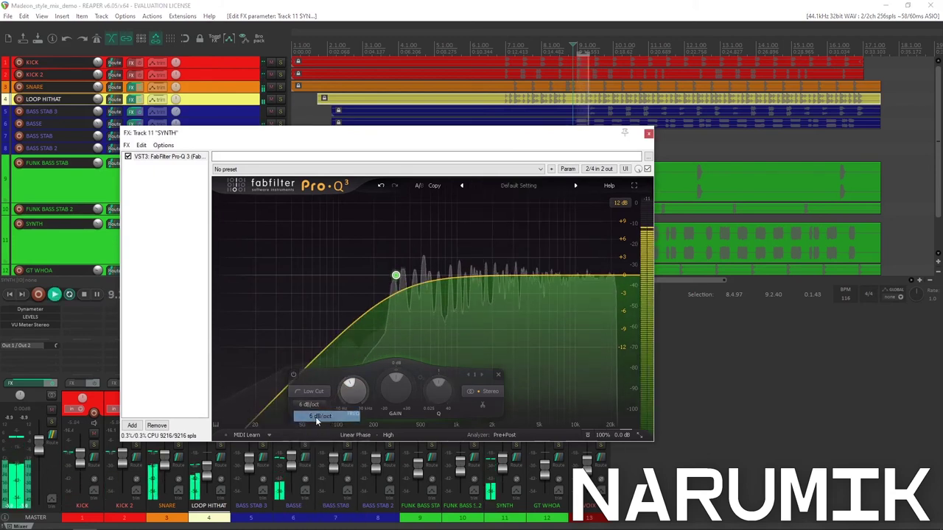
click(307, 405)
click(321, 438)
click(315, 405)
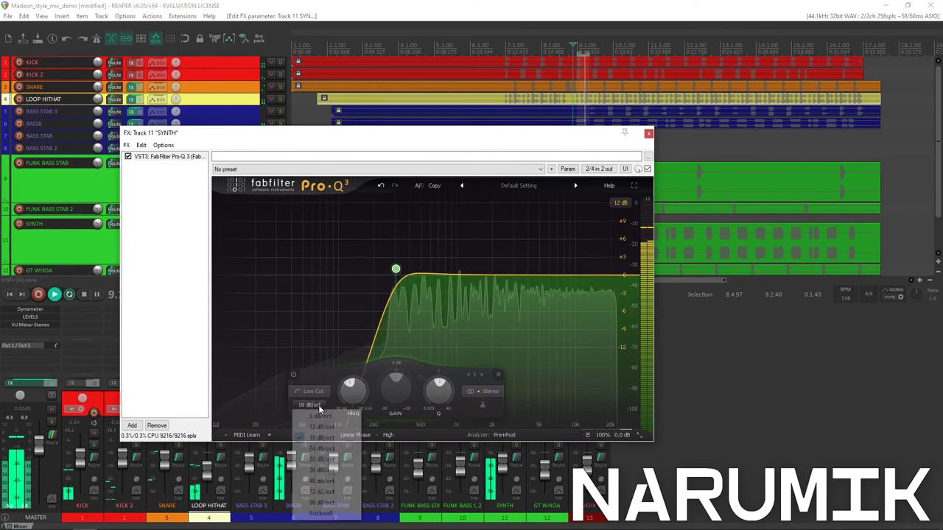
click(321, 448)
click(309, 405)
click(319, 427)
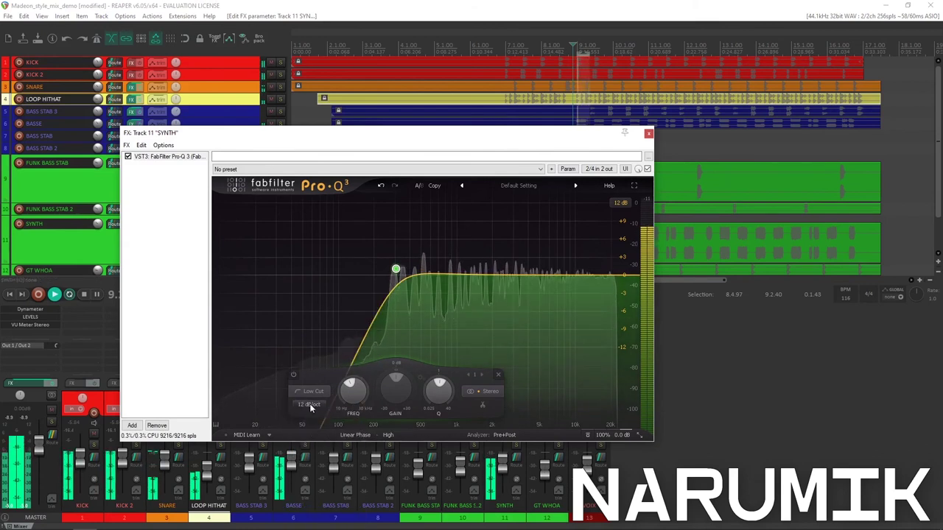
Compare a 6 dB/oct slope with 12 dB/oct once more on the SYNTH low cut, keep 12 dB/oct and stop playback
click(309, 404)
click(319, 416)
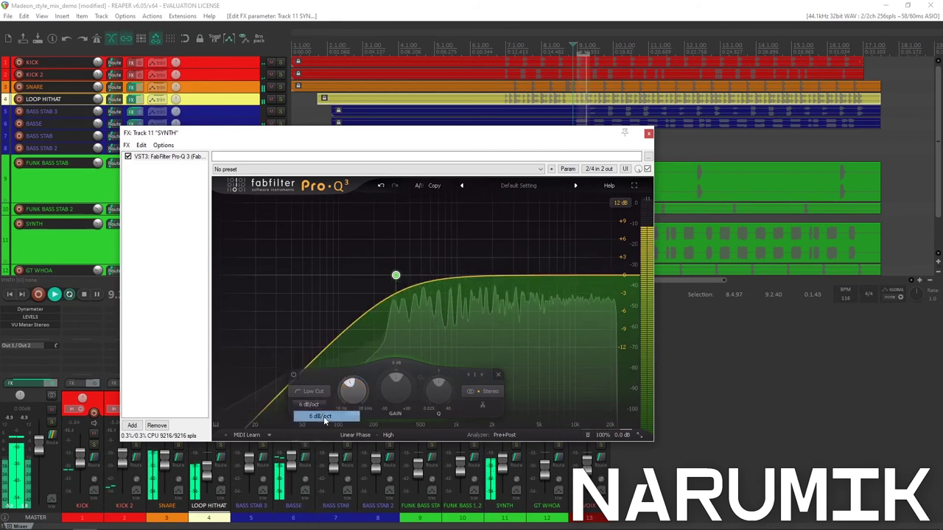
click(313, 405)
click(319, 427)
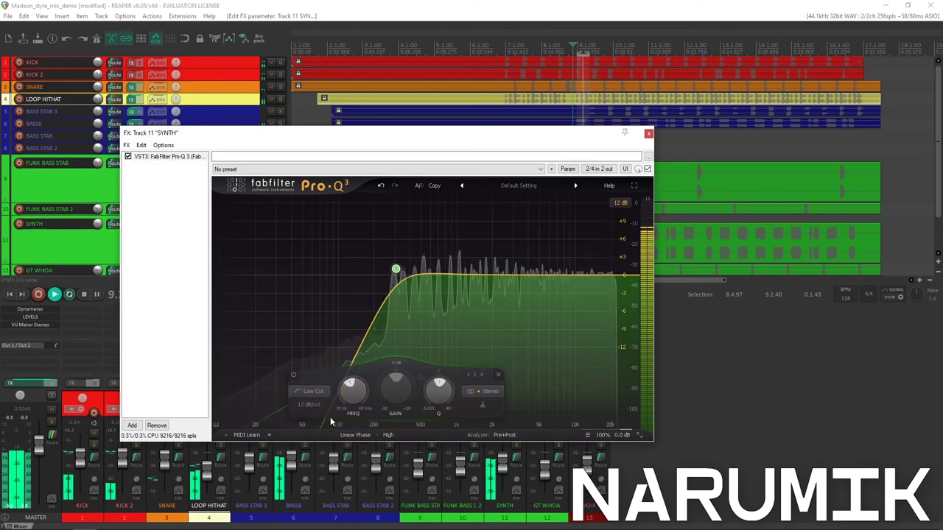
key(space)
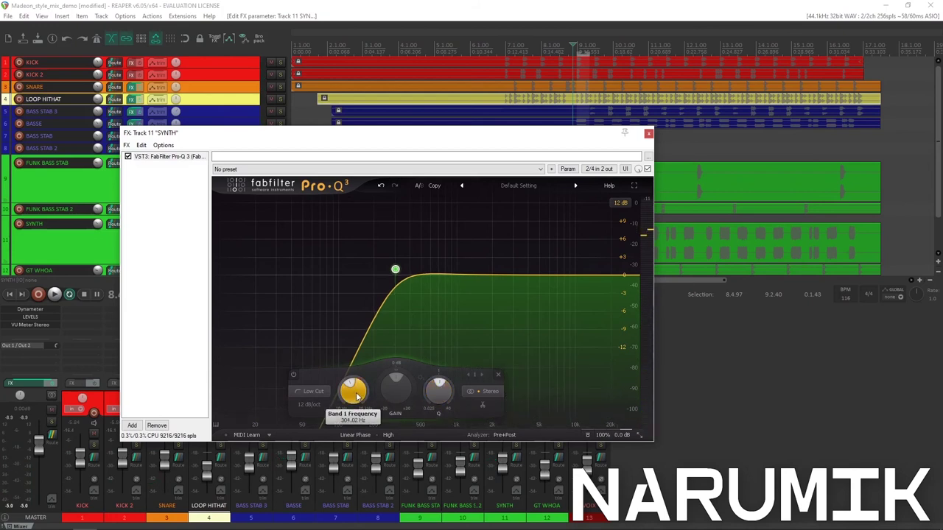
Fine-tune the SYNTH low cut to 301.12 Hz with a Q of 1.131 while the mix plays
key(space)
scroll(355, 395, up, 2)
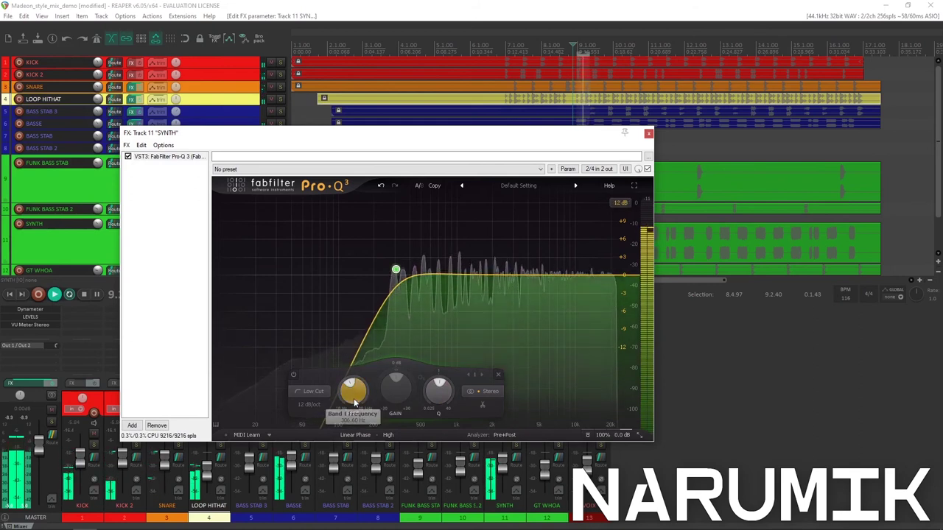
scroll(354, 396, down, 1)
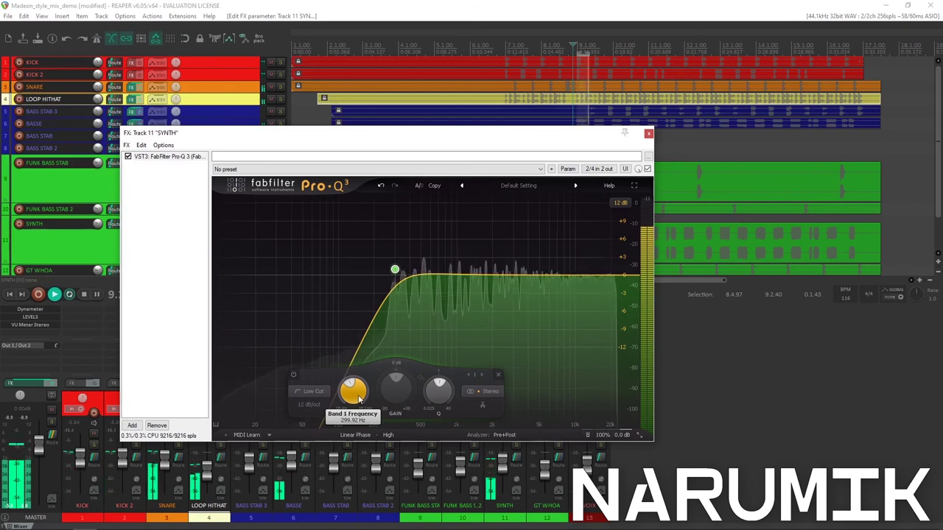
scroll(356, 396, up, 1)
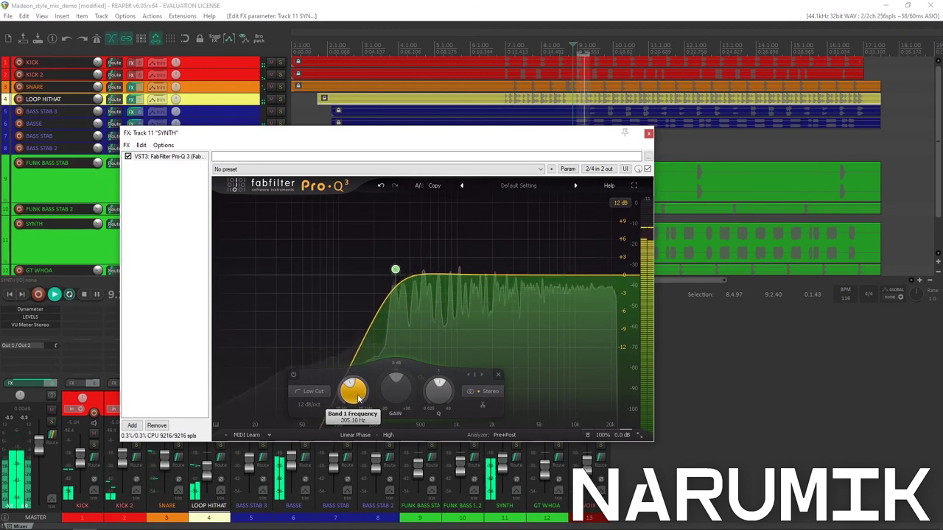
scroll(357, 399, down, 1)
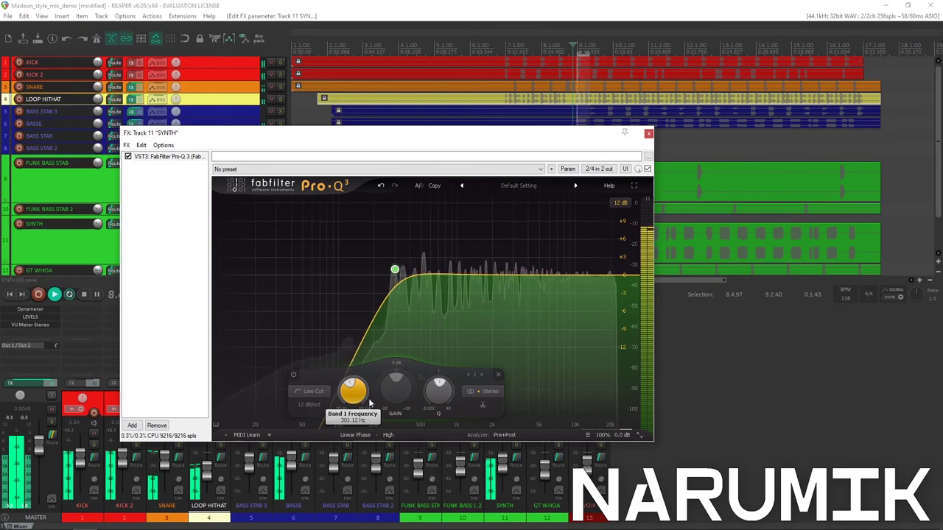
key(space)
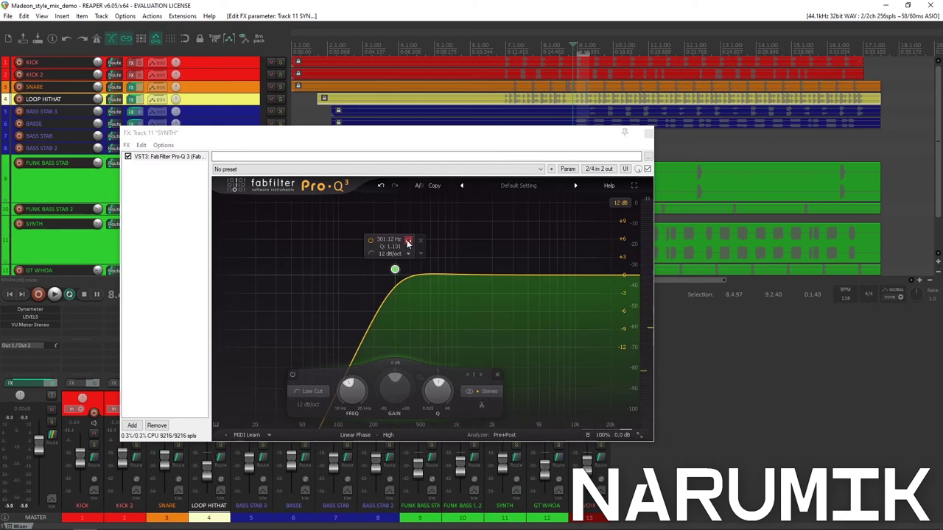
drag(408, 241, 406, 254)
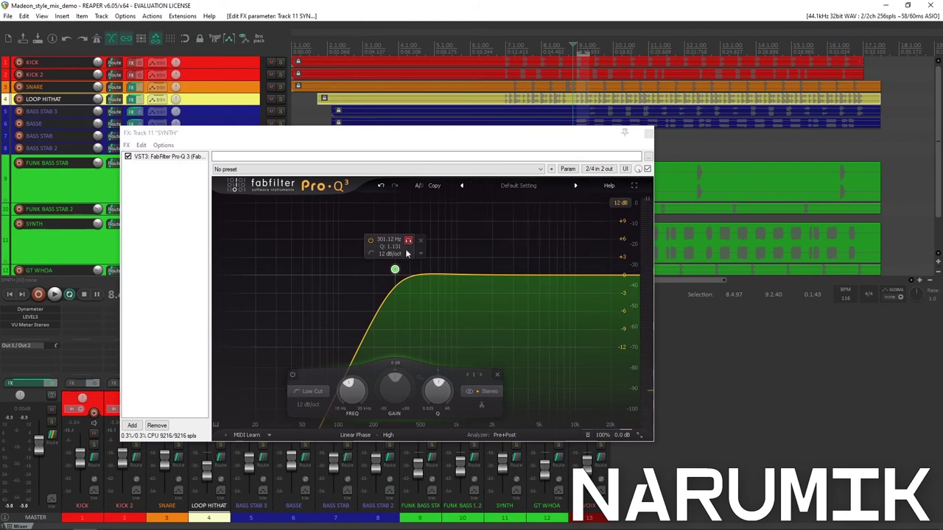
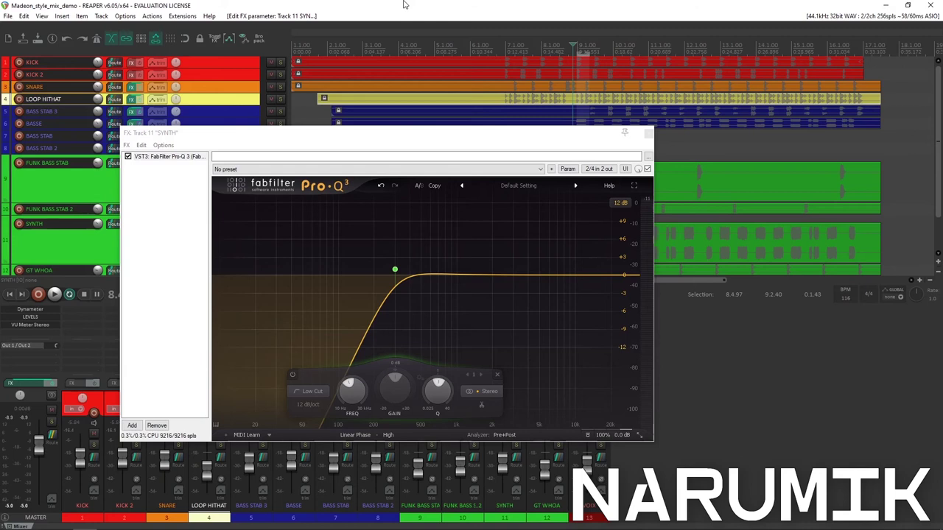
mouse_move(391, 265)
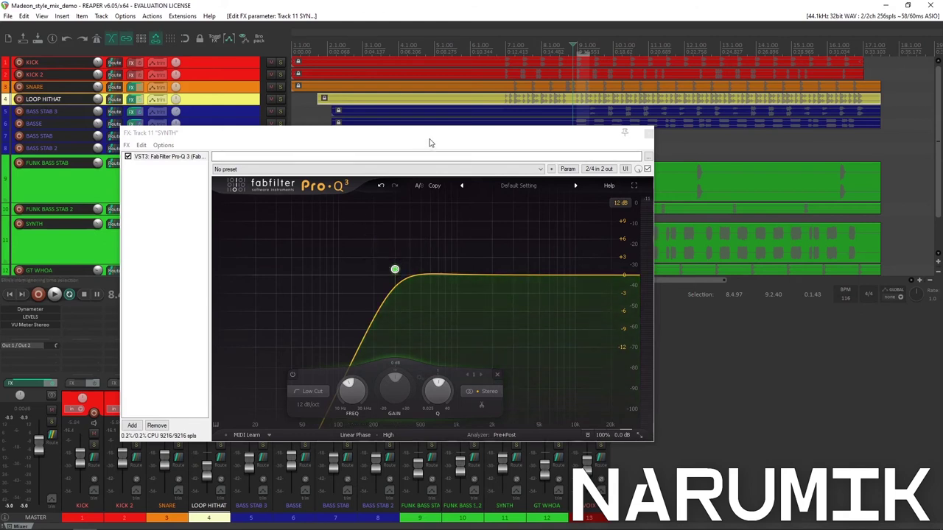
Move the equalizer window clear of the track controls, solo the SYNTH track and listen to it with the equalizer active
drag(431, 142, 473, 145)
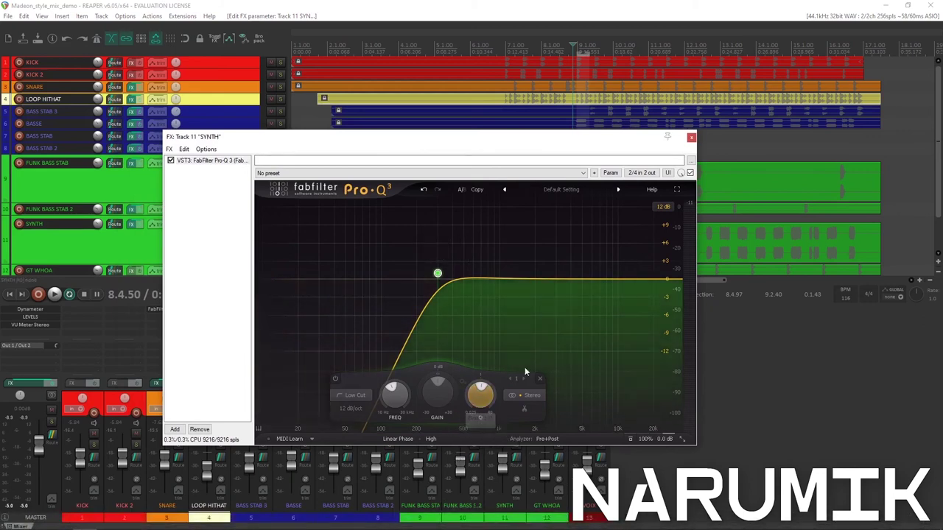
drag(437, 143, 440, 278)
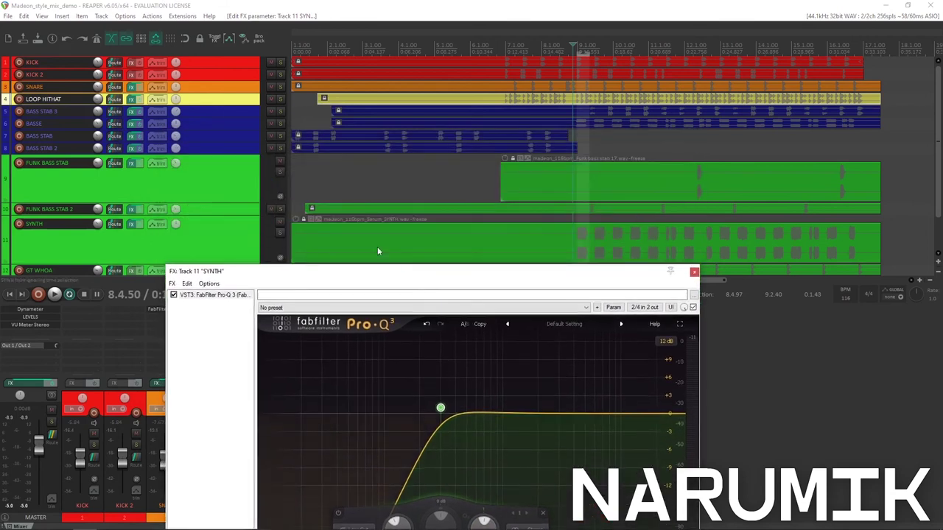
click(280, 232)
drag(530, 271, 704, 59)
key(space)
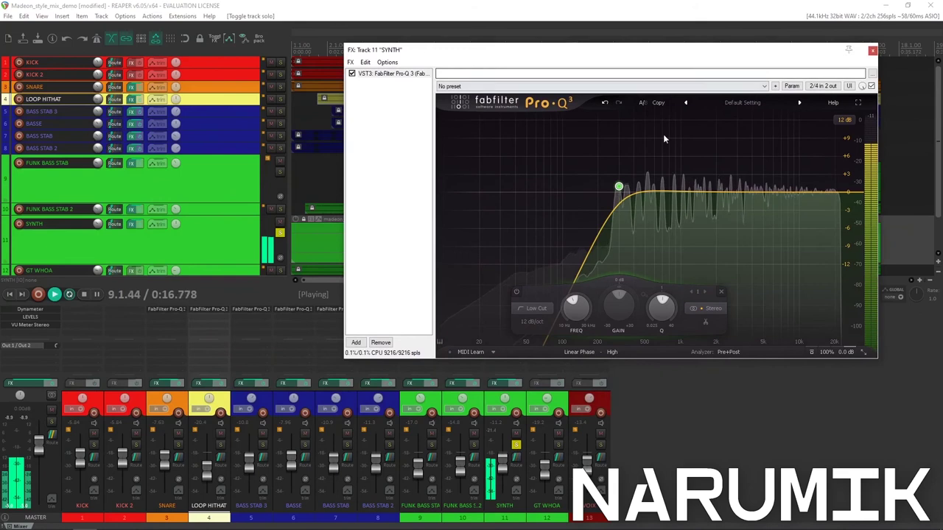
click(652, 401)
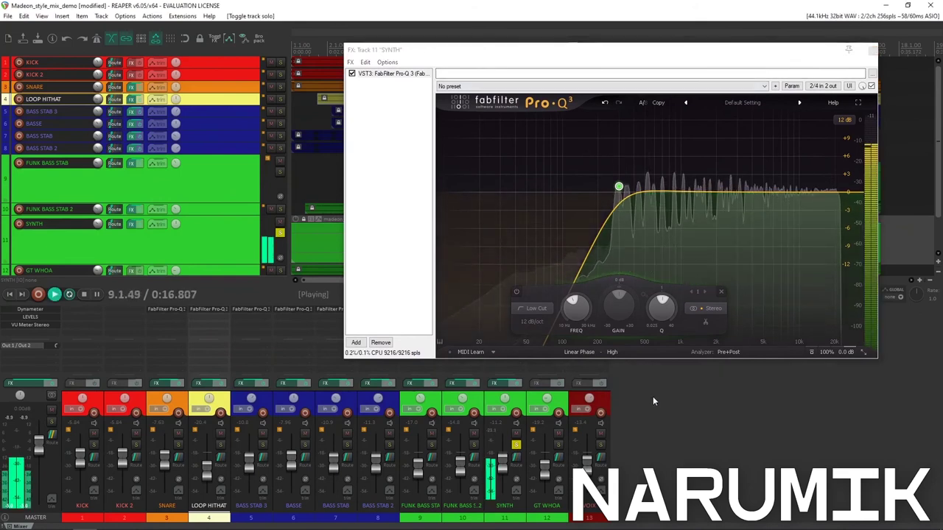
key(space)
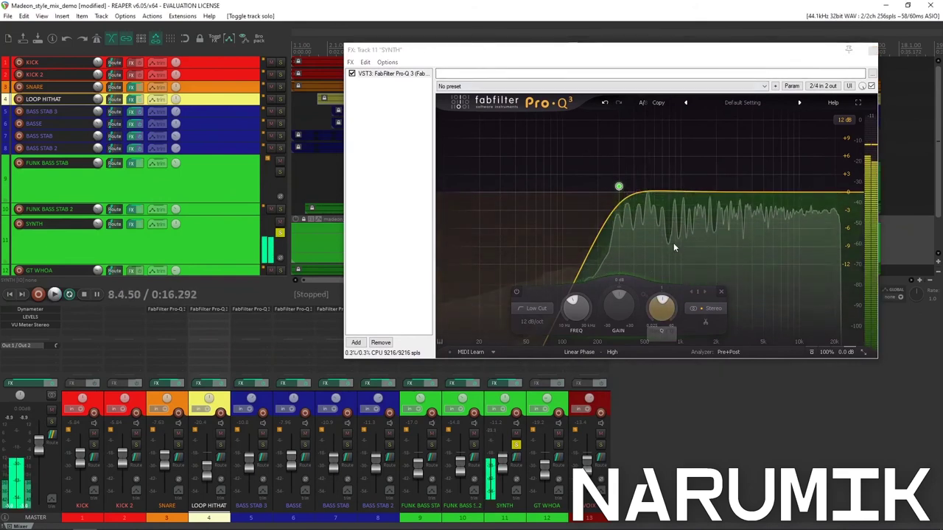
Compare the soloed SYNTH with its equalizer bypassed and re-enabled, and close the effects window
click(871, 85)
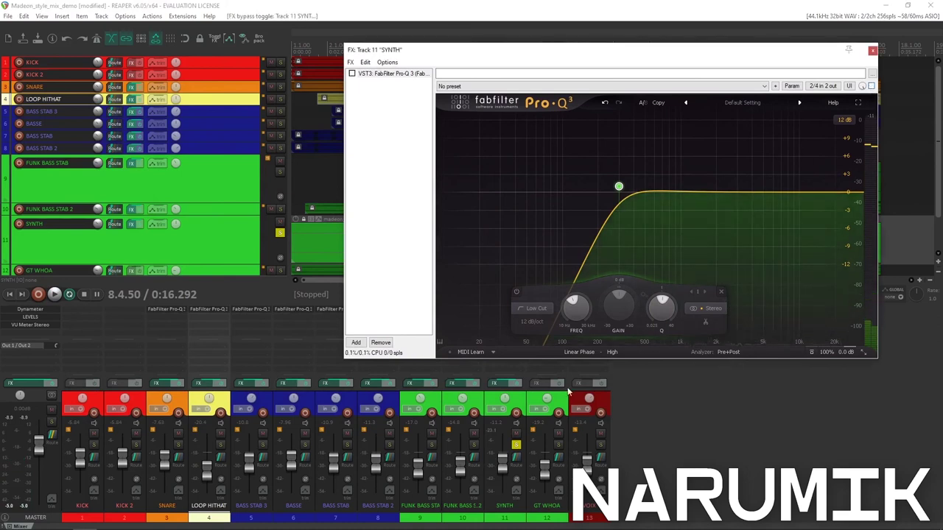
click(499, 440)
key(space)
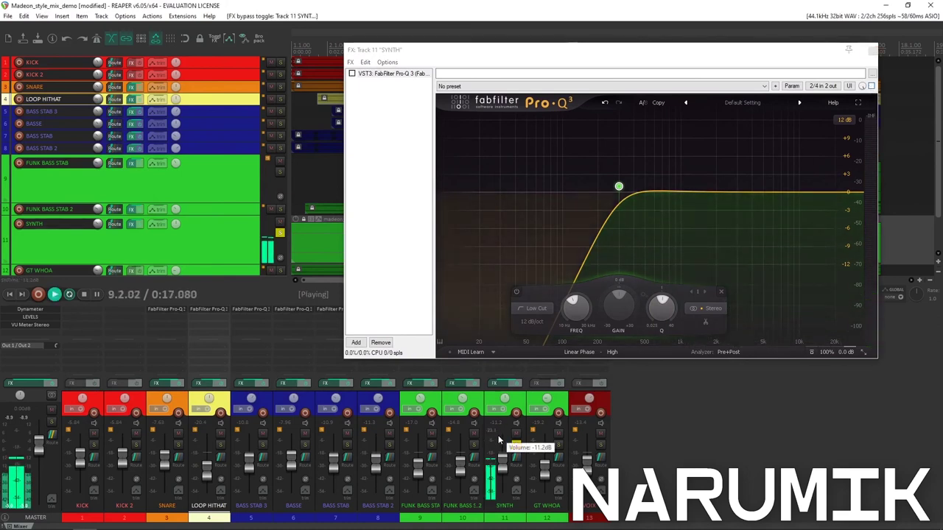
key(space)
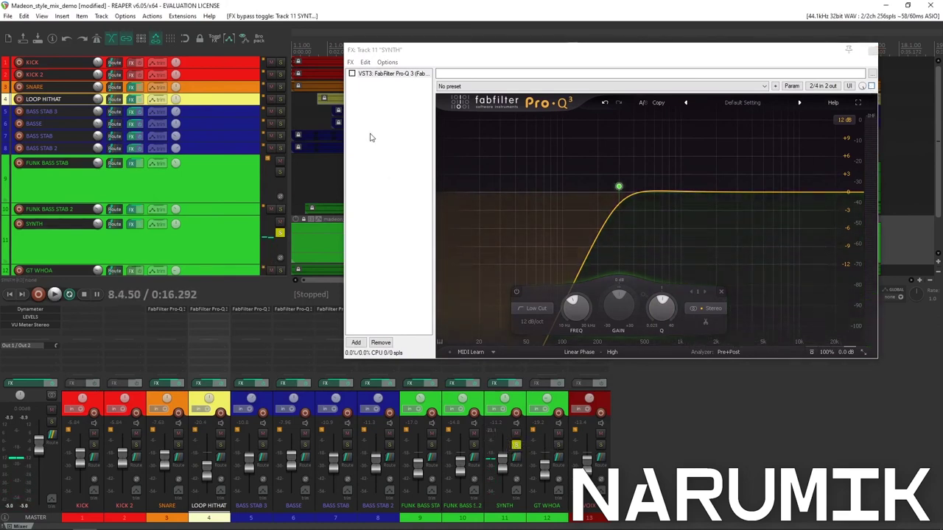
click(352, 75)
click(362, 4)
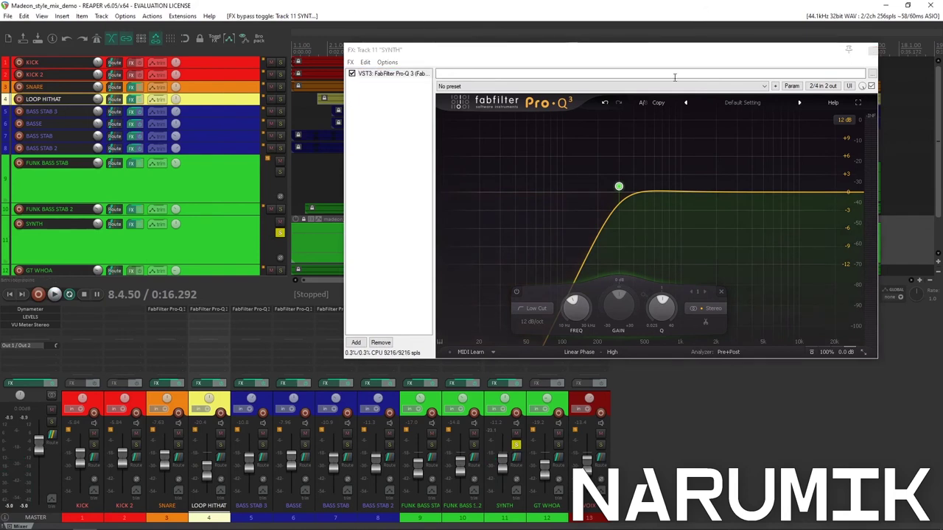
key(space)
key(Escape)
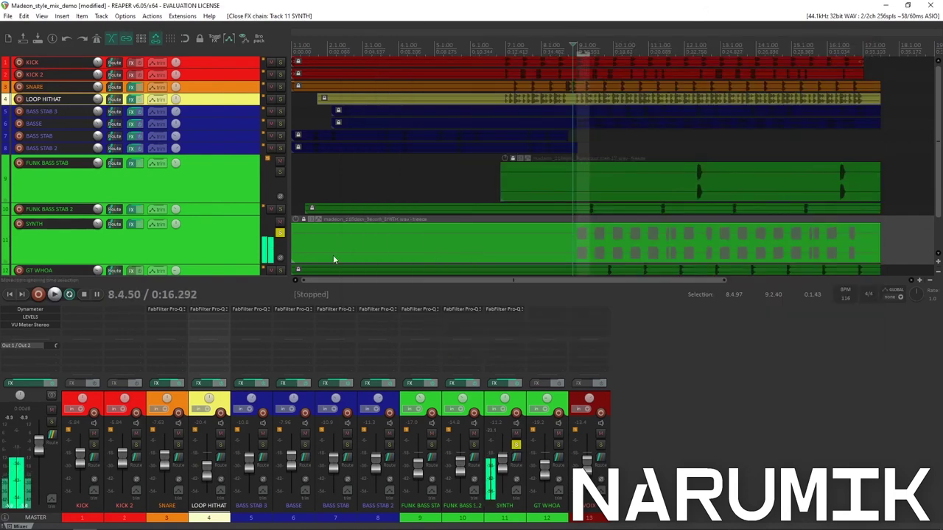
Unsolo SYNTH and compare its effects chain disabled and enabled while the full mix plays, leaving the effects enabled
click(280, 233)
key(space)
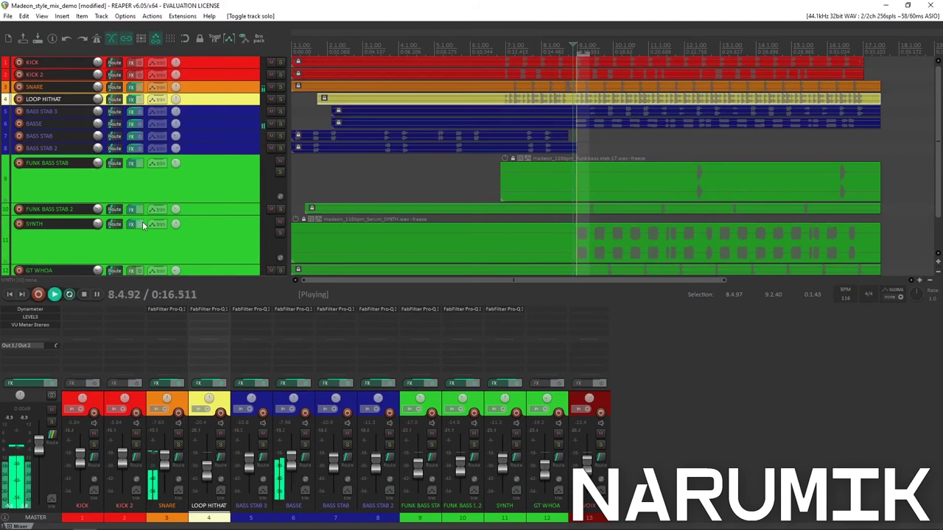
click(141, 224)
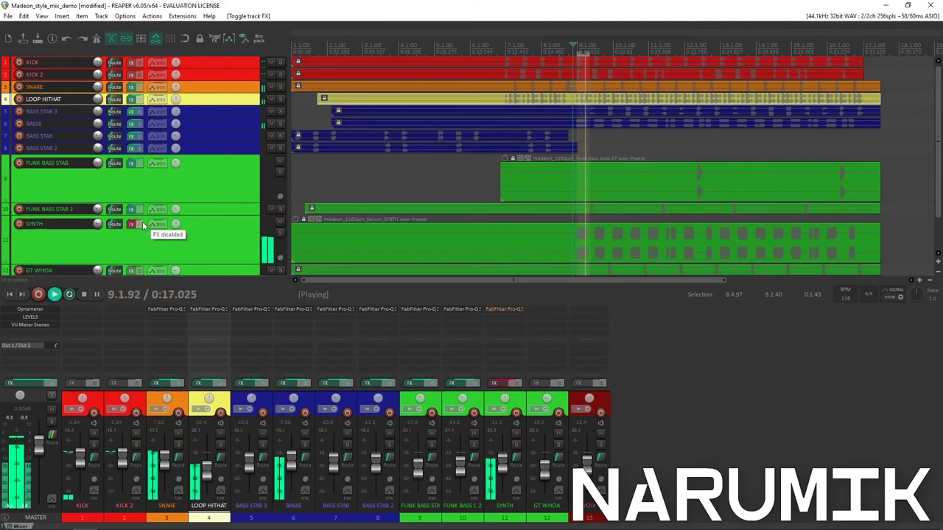
click(140, 223)
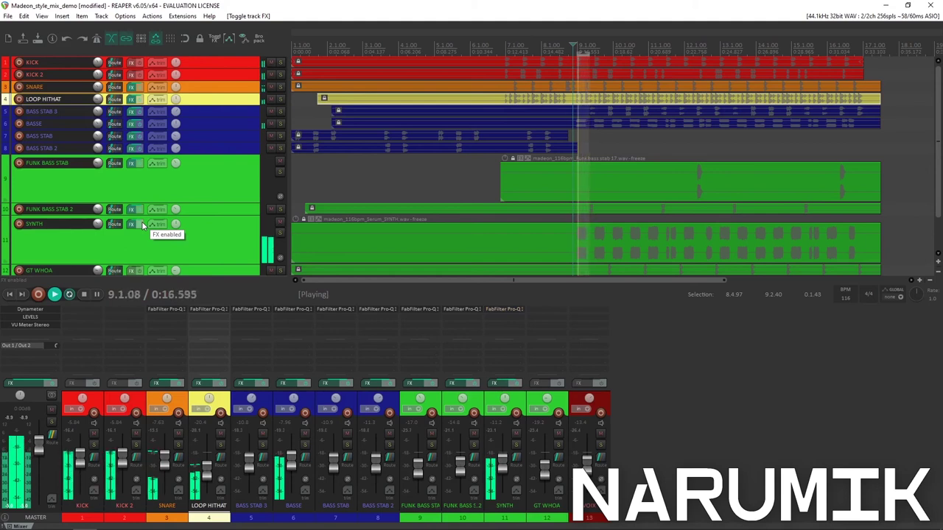
click(140, 224)
click(140, 224)
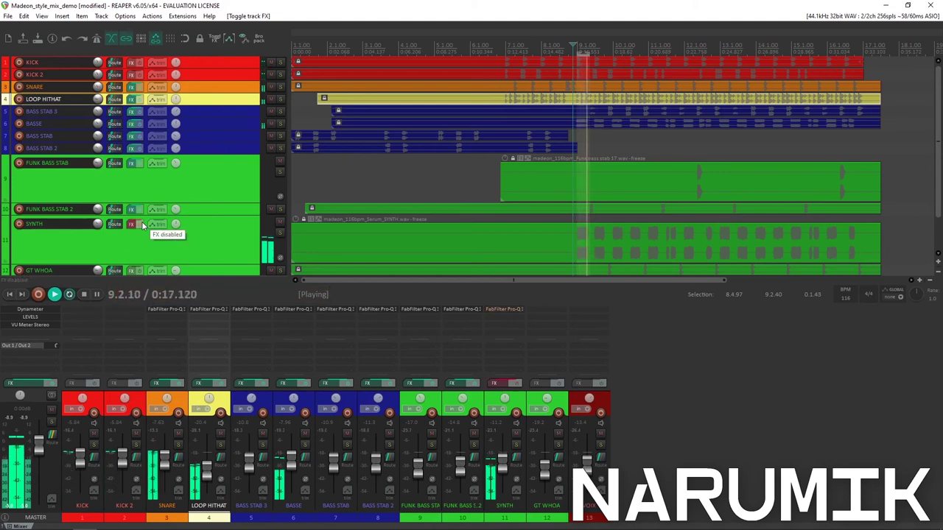
key(space)
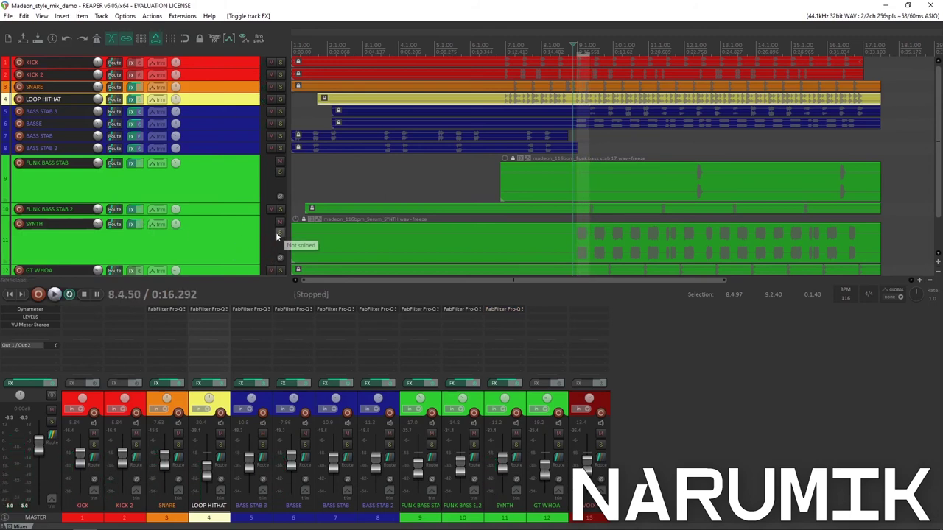
scroll(504, 168, down, 3)
scroll(503, 168, up, 2)
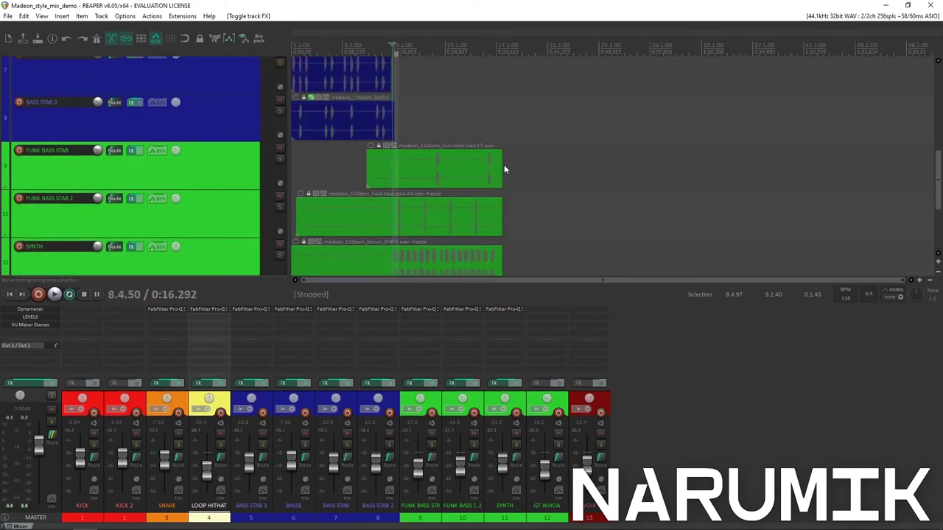
scroll(503, 169, down, 3)
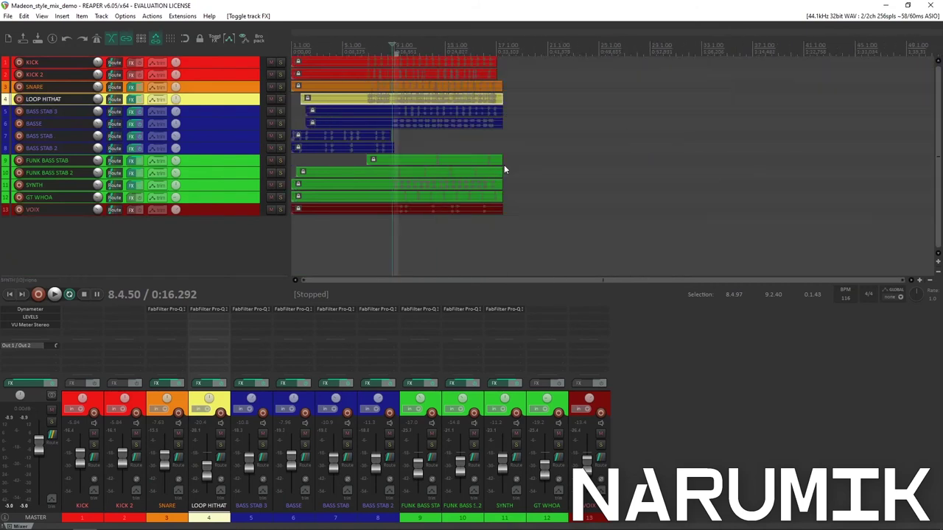
Enlarge the GT WHOA track and play the mix through its section starting around bar 9
click(230, 201)
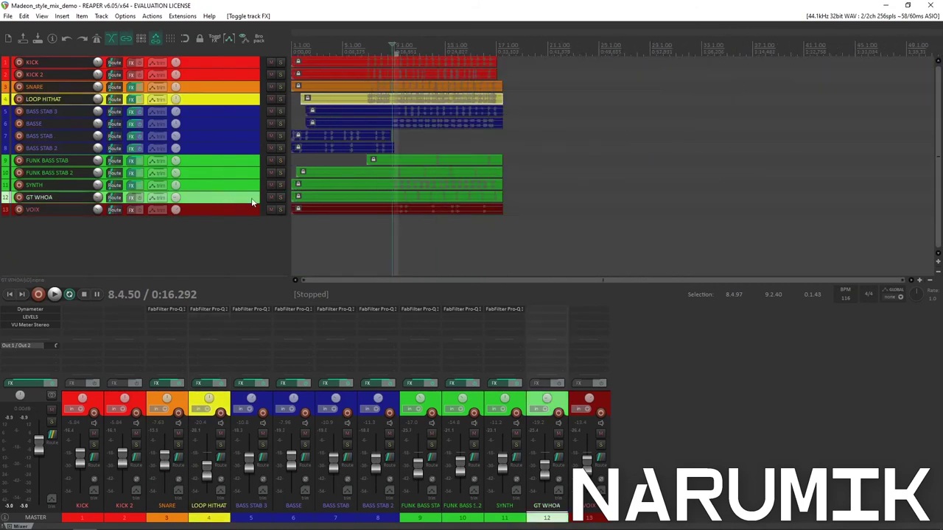
click(226, 208)
drag(230, 202, 230, 236)
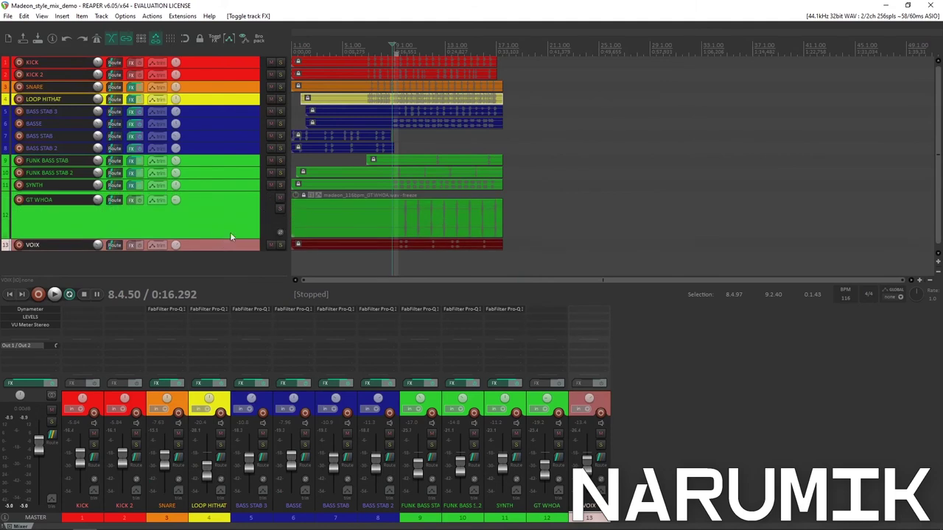
scroll(368, 215, up, 4)
click(601, 210)
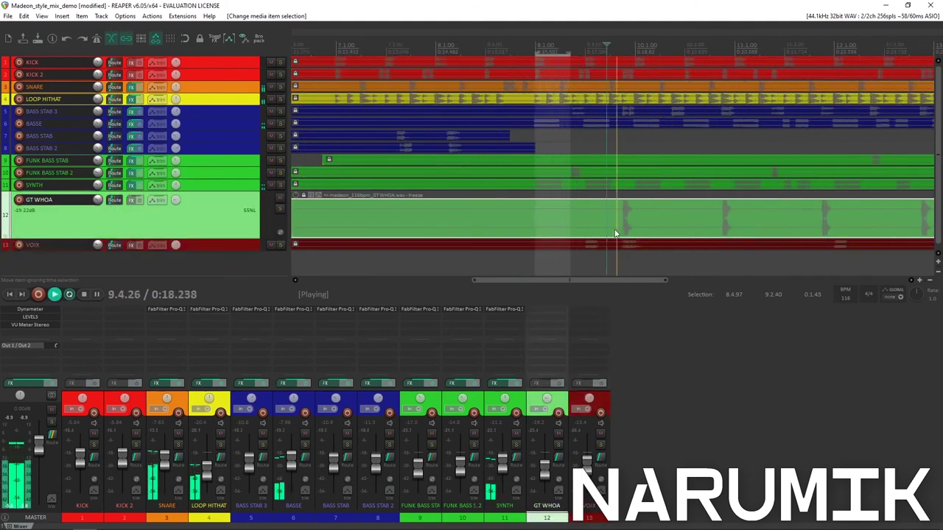
key(space)
scroll(618, 220, up, 3)
scroll(740, 216, up, 5)
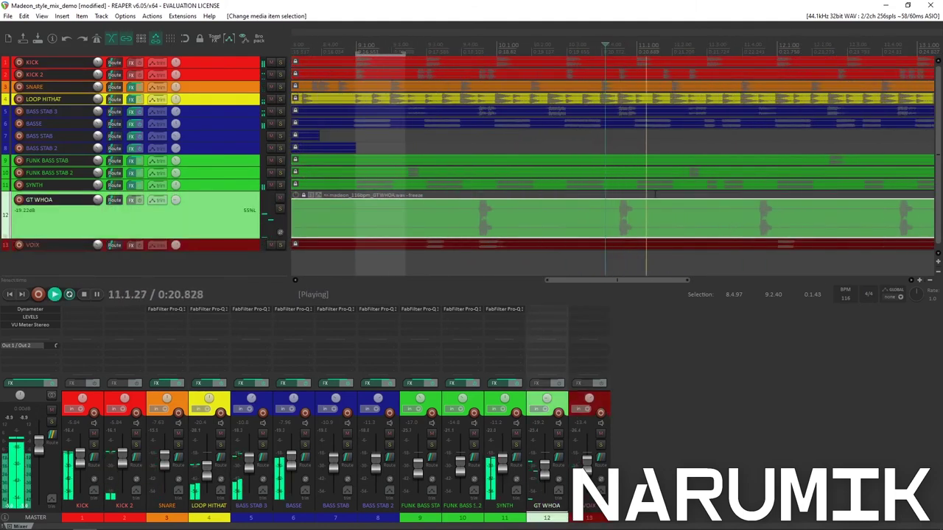
Toggle solo on GT WHOA on and off, stop playback, and set the time selection from 10.4.00 to 11.1.00 around one hit
click(280, 211)
click(280, 211)
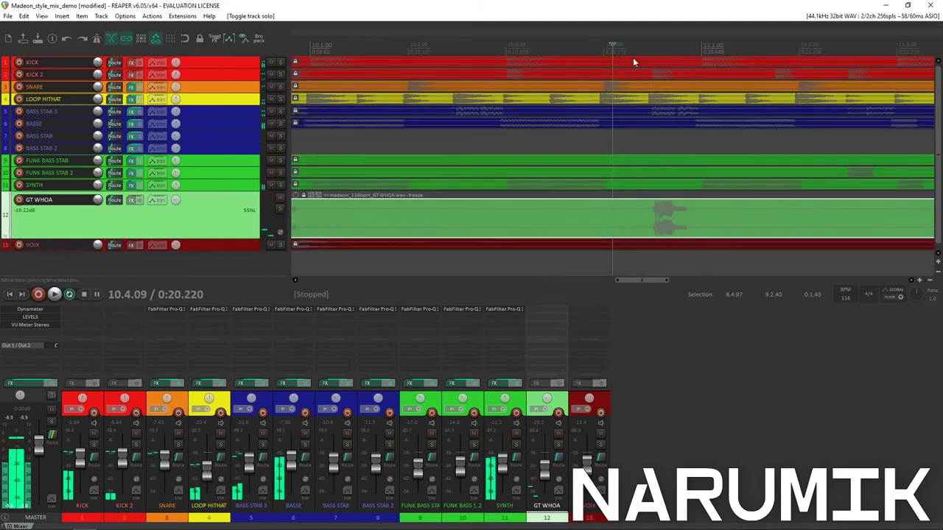
key(space)
drag(608, 50, 701, 50)
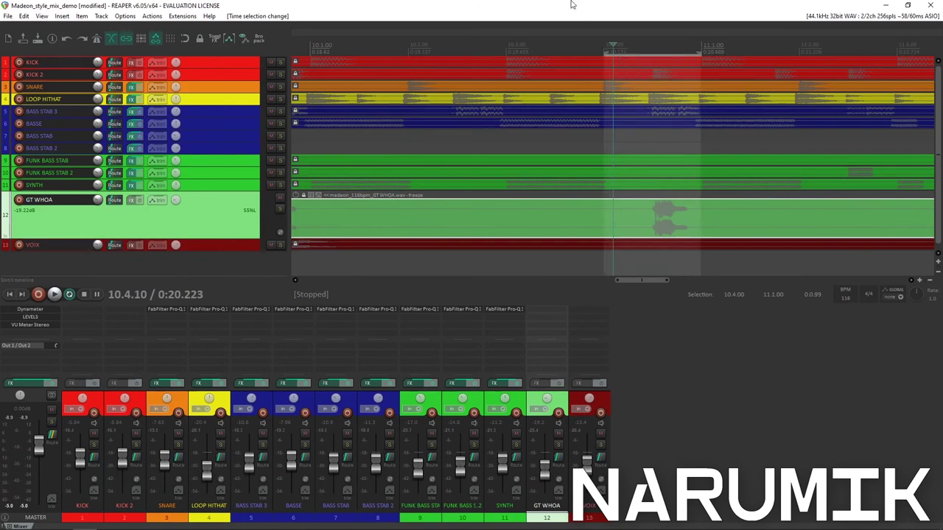
Insert FabFilter Pro-Q 3 on the GT WHOA track and set its processing to Linear Phase with High resolution
click(130, 201)
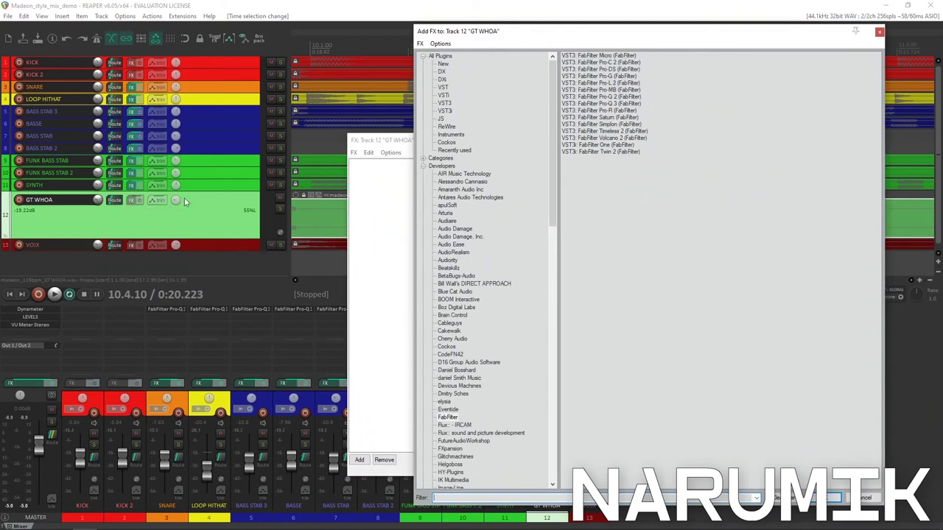
double_click(617, 104)
drag(589, 144, 415, 103)
click(423, 401)
click(421, 434)
click(446, 401)
click(456, 433)
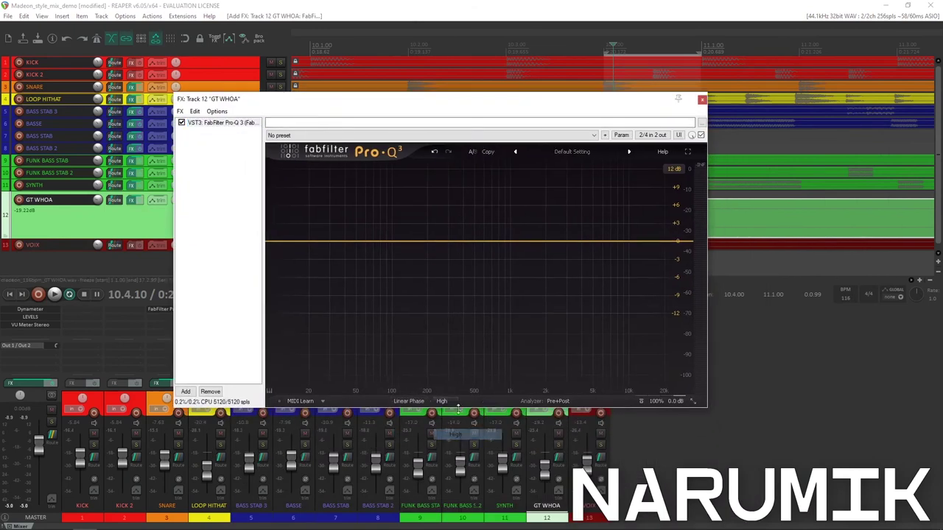
Add a 12 dB/oct low cut band to GT WHOA and raise its frequency to 323.55 Hz during looped playback
drag(422, 107, 343, 102)
click(269, 238)
right_click(268, 237)
mouse_move(329, 282)
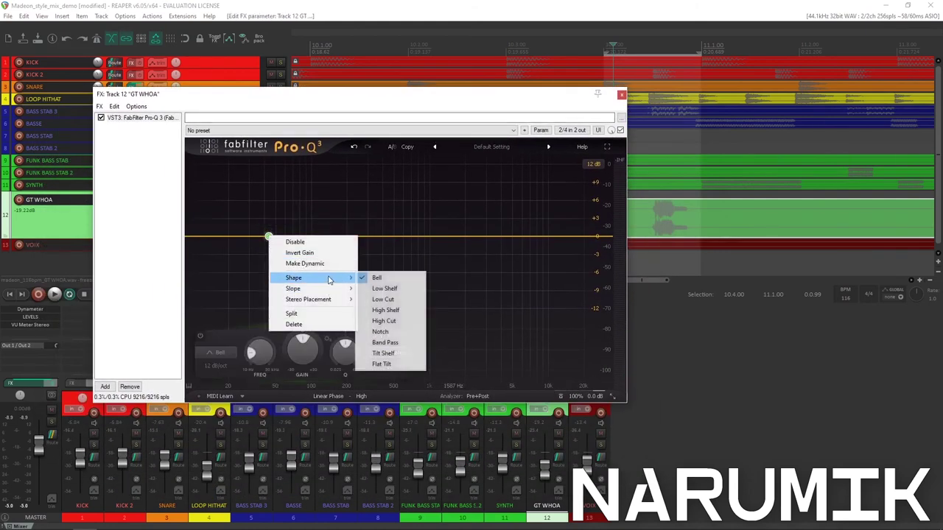
click(380, 299)
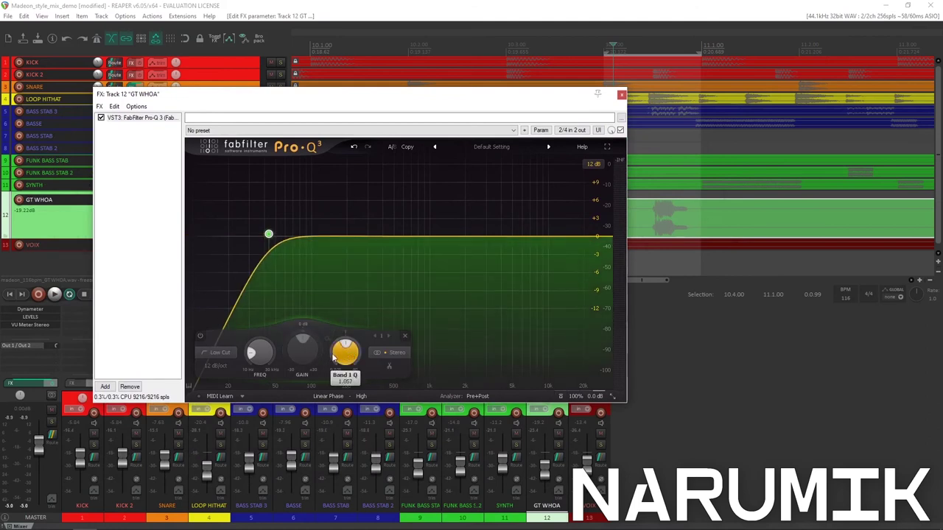
key(space)
drag(259, 352, 347, 320)
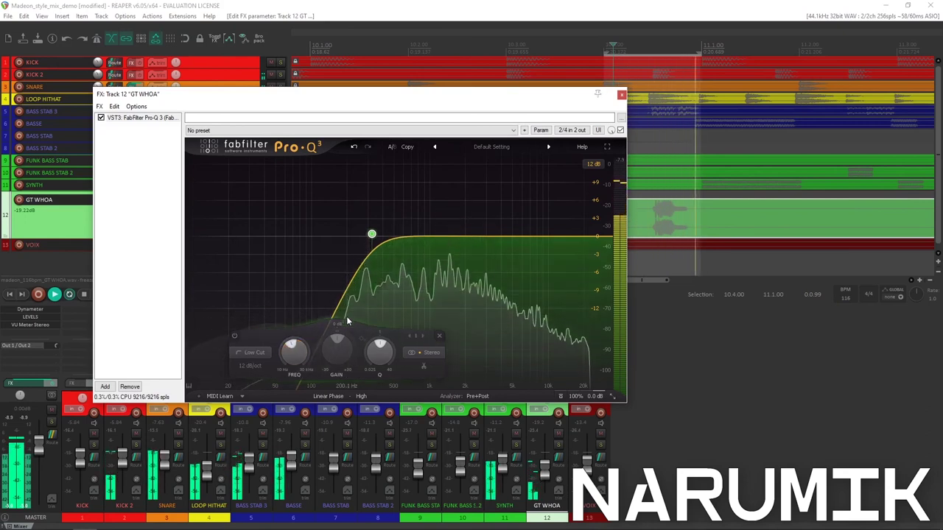
mouse_move(372, 231)
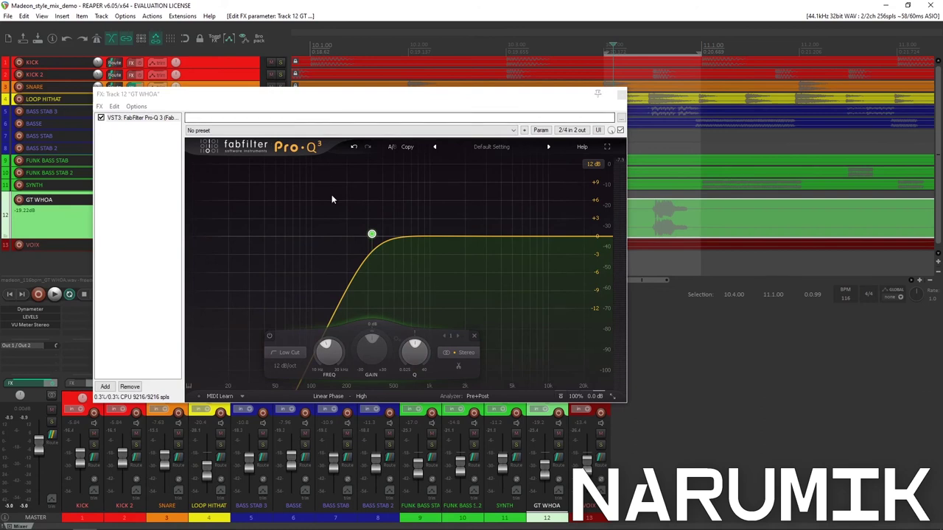
mouse_move(338, 211)
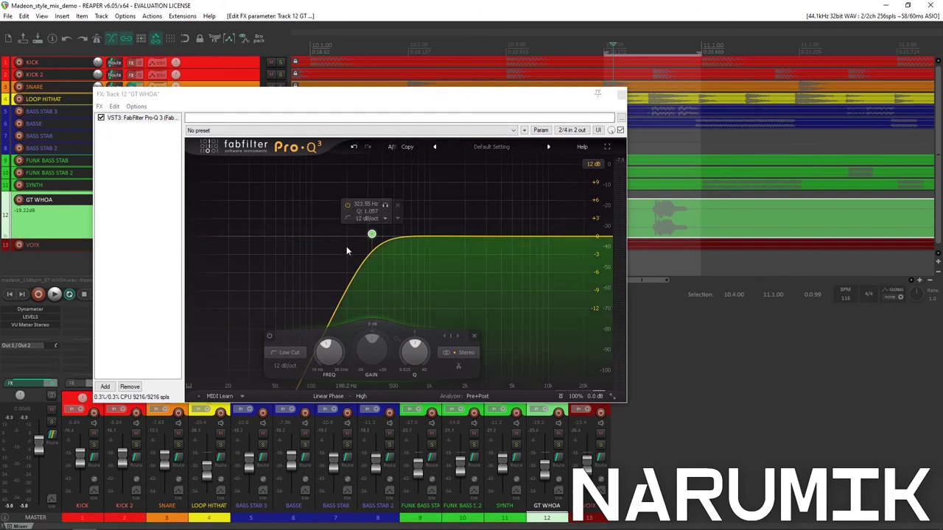
Toggle the GT WHOA equalizer's bypass and listen to the looped hit with it enabled
click(620, 130)
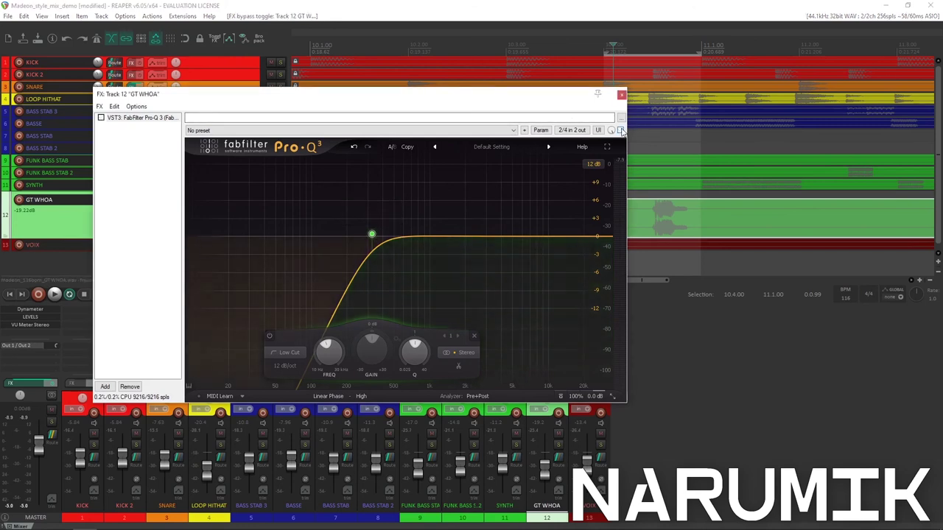
click(477, 4)
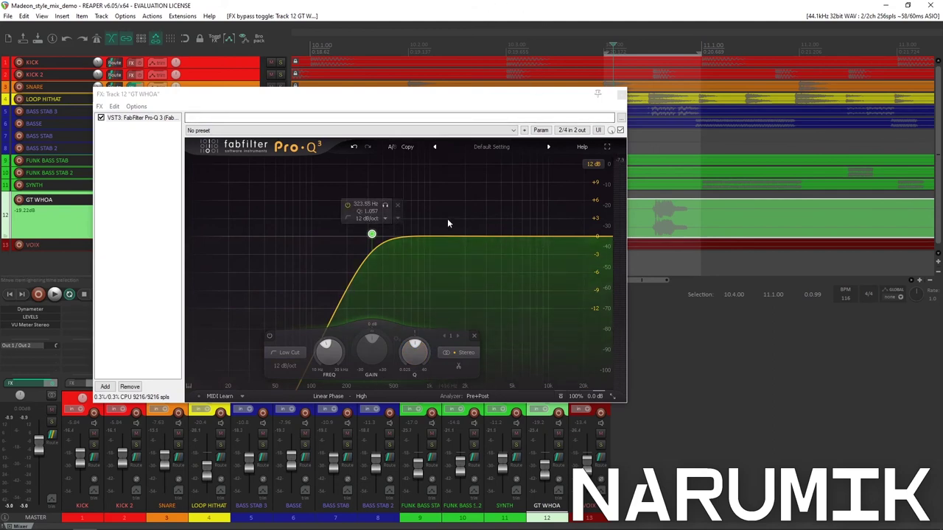
key(space)
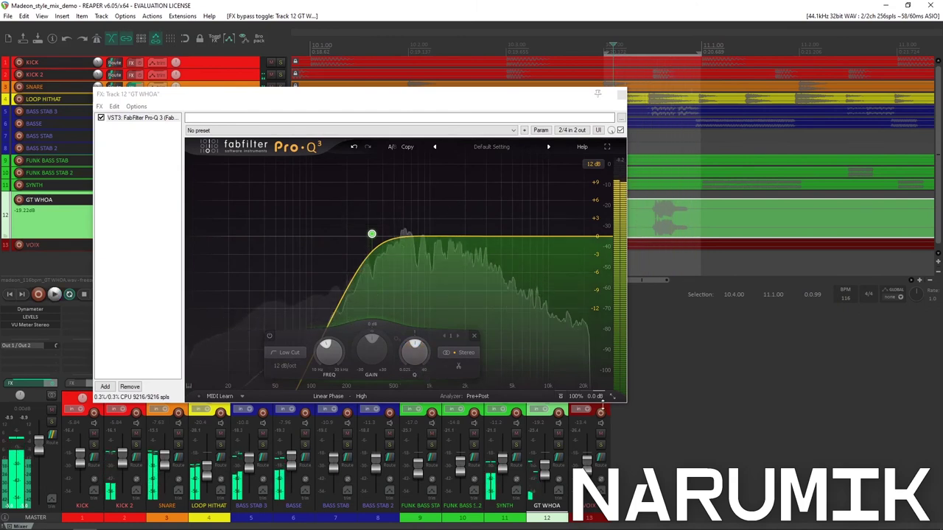
key(space)
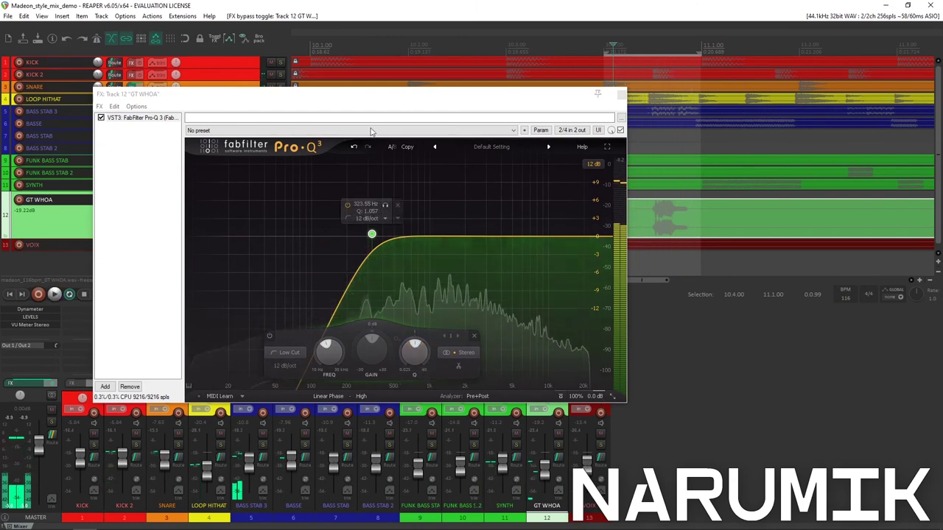
Audition the GT WHOA low cut at slopes of 6, 12 and 24 dB/oct while the loop plays, settling on 6 dB/oct
click(366, 219)
click(381, 229)
key(space)
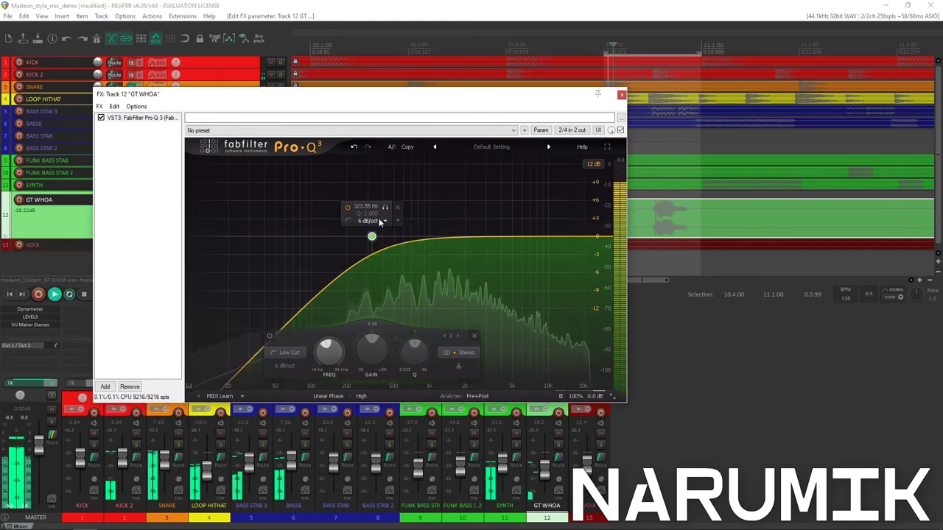
click(372, 220)
click(388, 244)
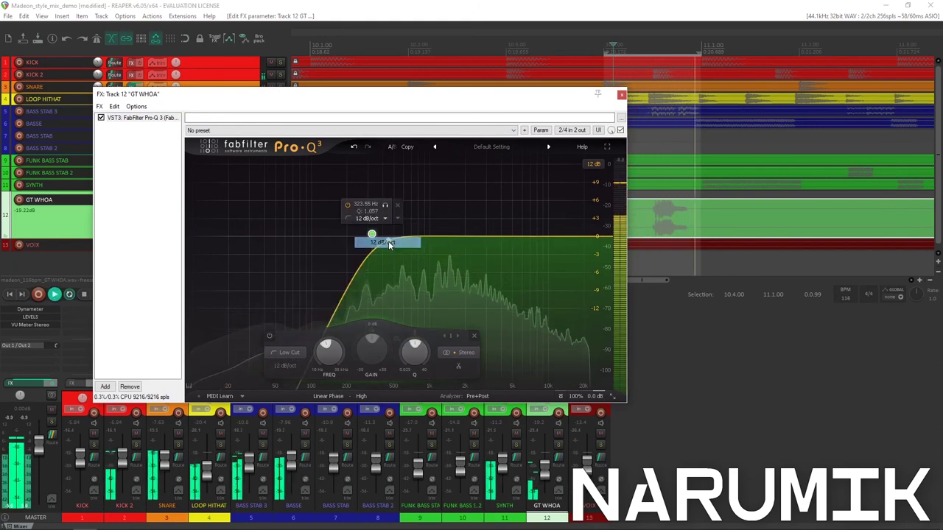
click(370, 219)
click(383, 259)
click(376, 220)
click(374, 263)
click(371, 220)
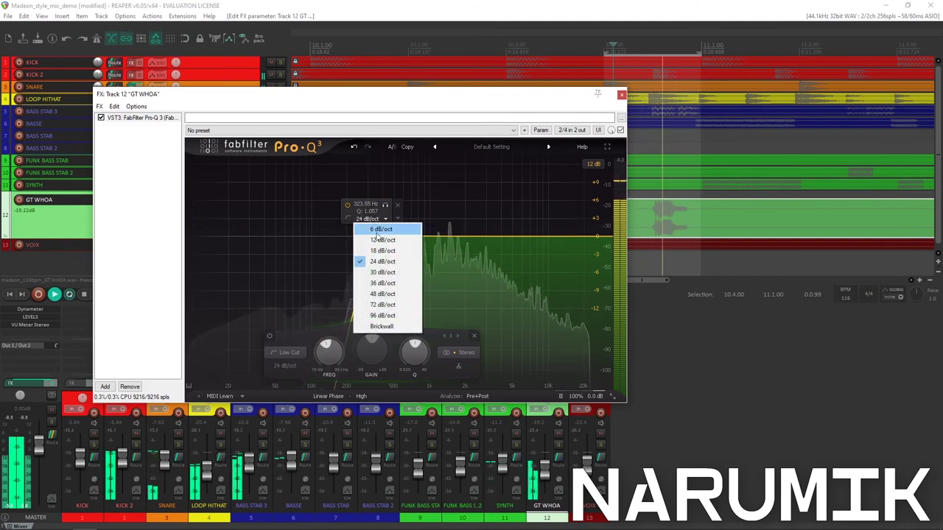
click(379, 231)
click(374, 221)
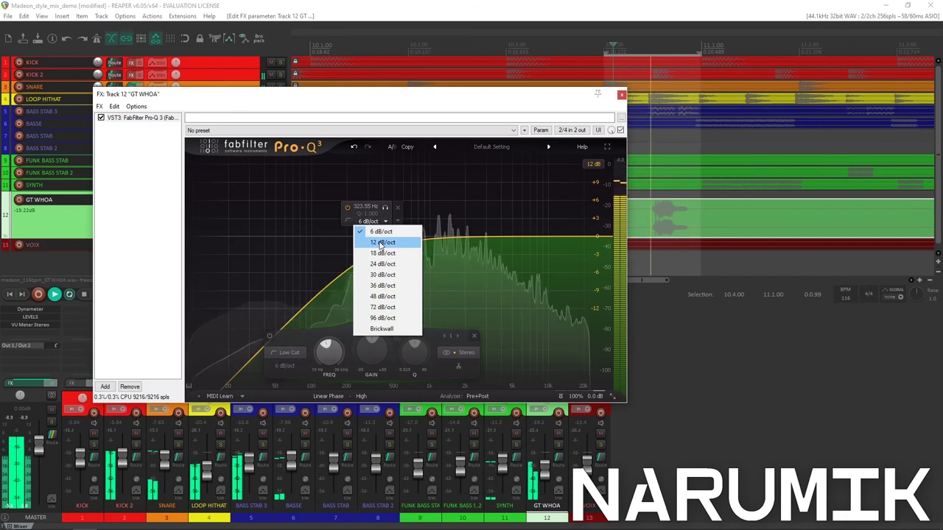
click(382, 242)
click(375, 219)
click(376, 229)
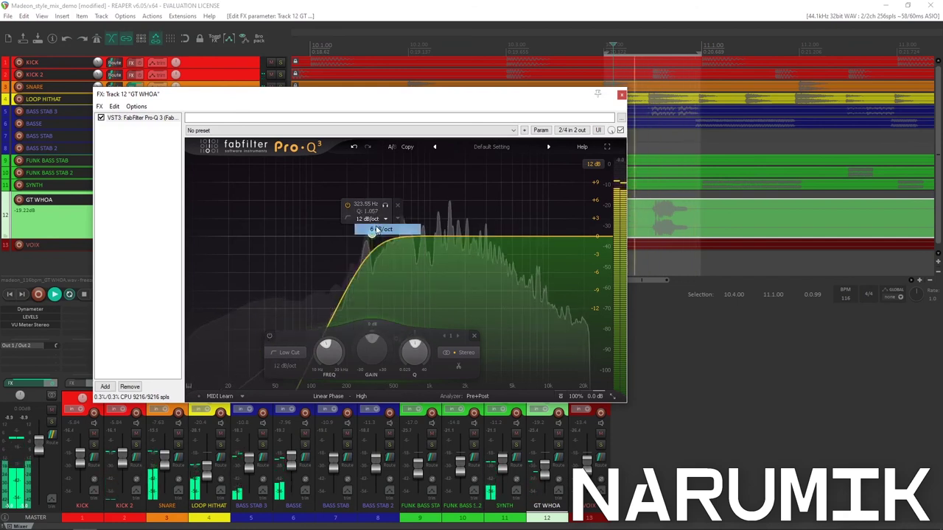
Compare the mix with the 6 dB/oct low cut on GT WHOA bypassed and re-enabled, and stop playback
click(620, 129)
click(620, 130)
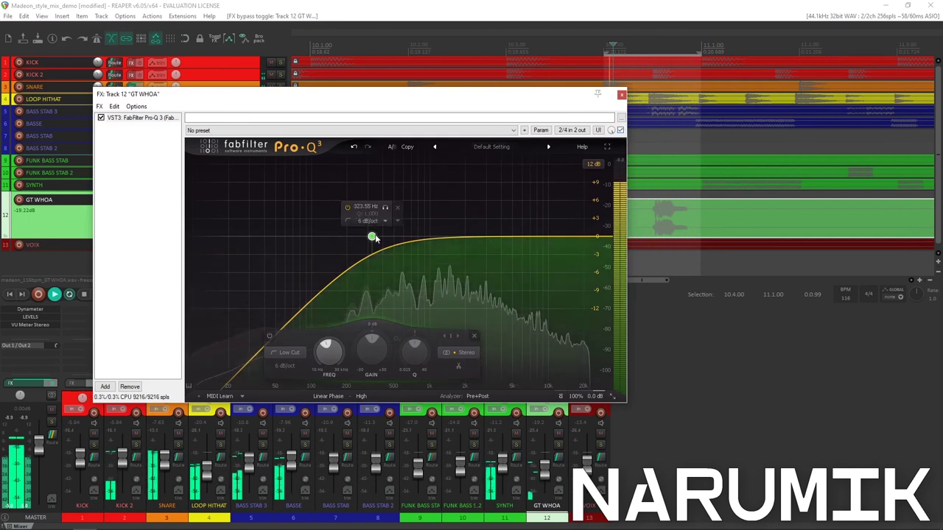
key(space)
click(411, 4)
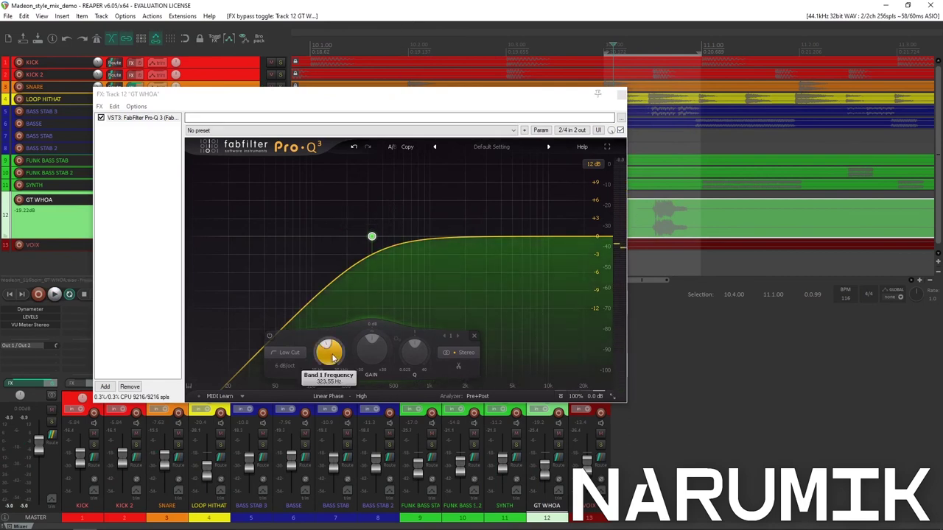
Raise the GT WHOA low cut frequency to 388.79 Hz while the loop plays
key(space)
scroll(334, 356, up, 2)
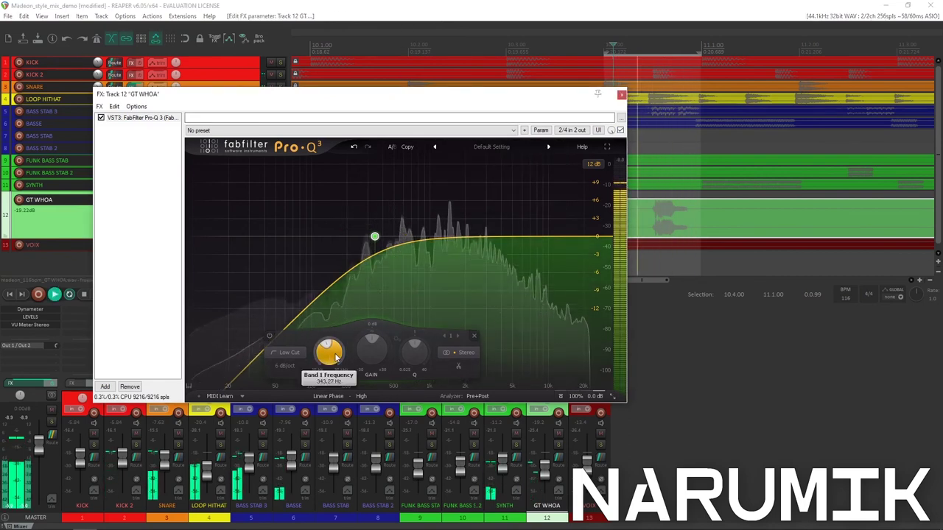
scroll(337, 355, up, 5)
scroll(338, 354, down, 1)
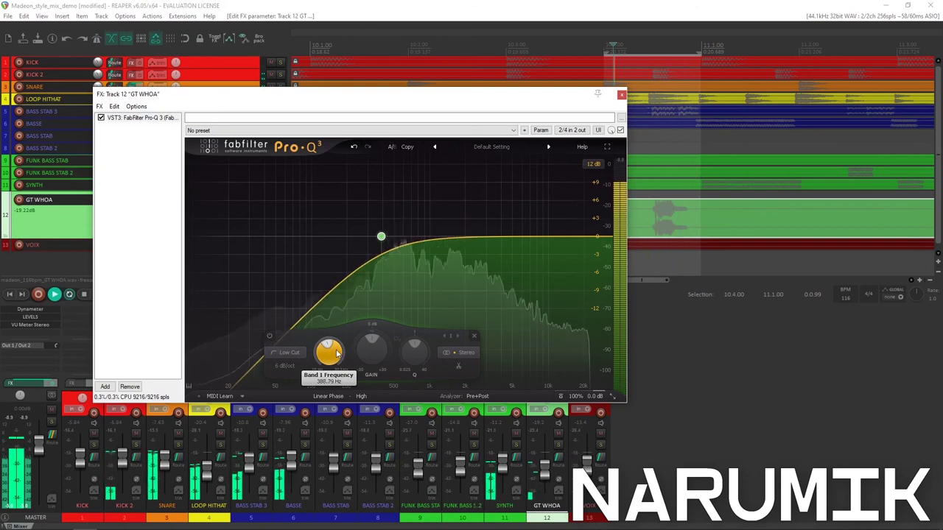
Compare the GT WHOA equalizer bypassed and enabled, raise the low cut to 401.63 Hz, and stop playback
click(620, 130)
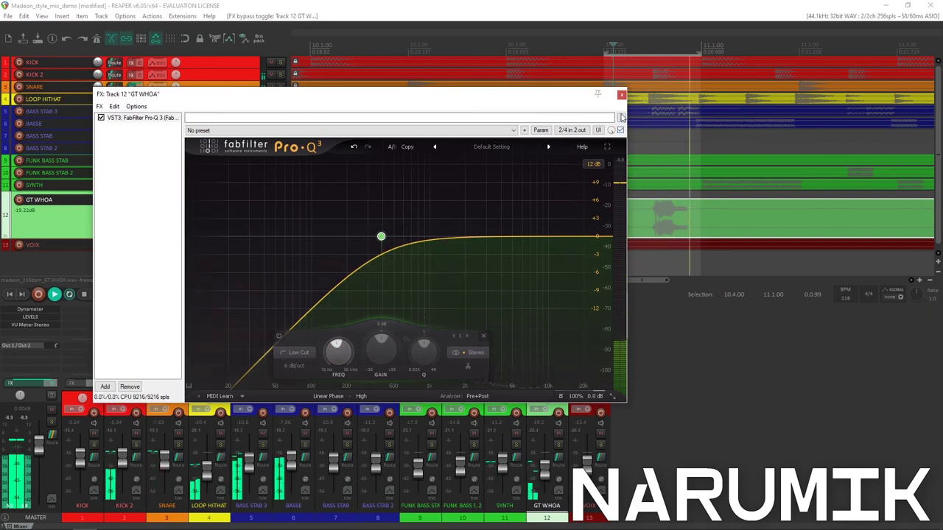
click(620, 131)
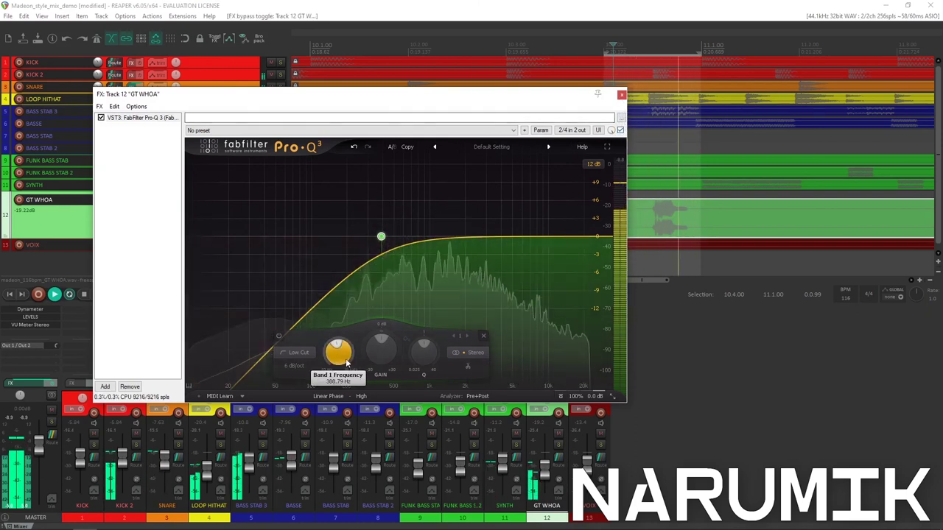
drag(347, 363, 350, 359)
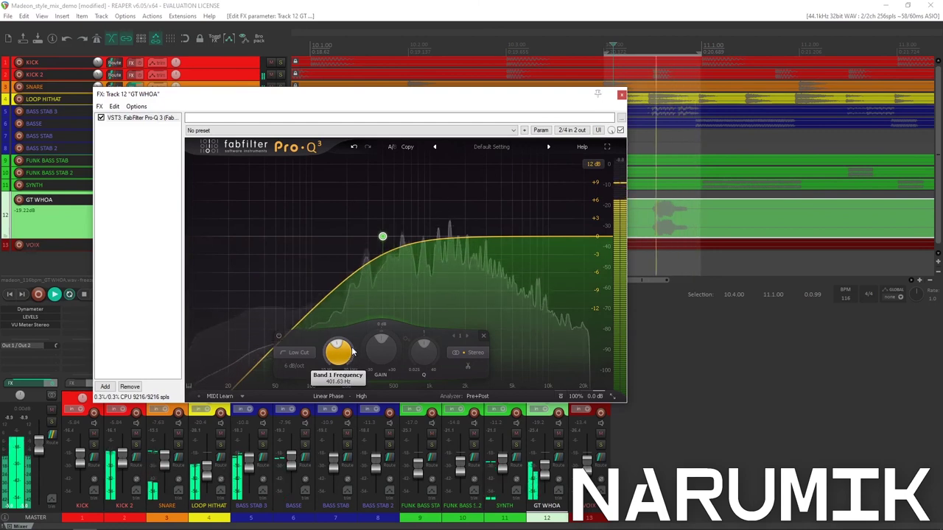
key(space)
Move the equalizer window away from the track controls and solo the GT WHOA track
drag(536, 100, 627, 294)
click(279, 210)
mouse_move(291, 286)
mouse_down()
mouse_move(326, 280)
mouse_move(183, 142)
mouse_move(284, 287)
mouse_up()
click(194, 4)
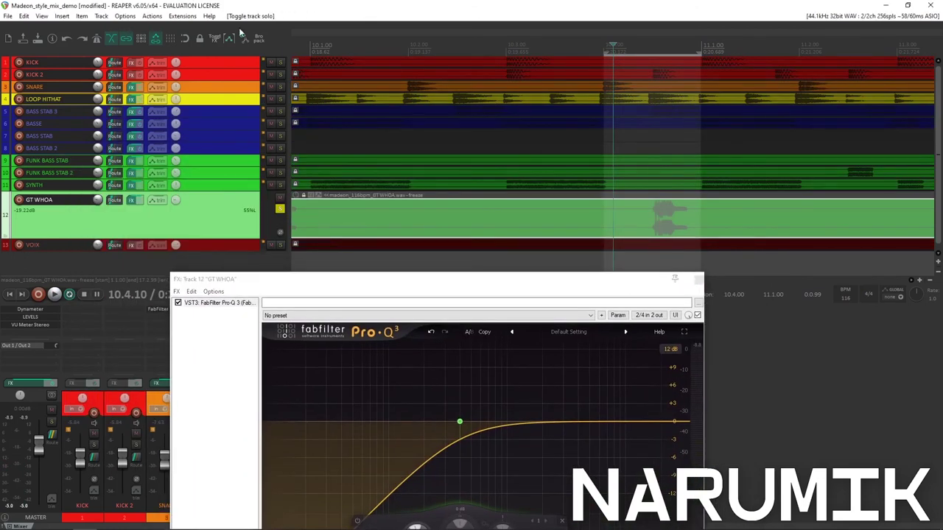
Reposition the equalizer window clear of the track controls and mixer faders, and listen to the soloed GT WHOA with the equalizer active
drag(369, 293, 379, 141)
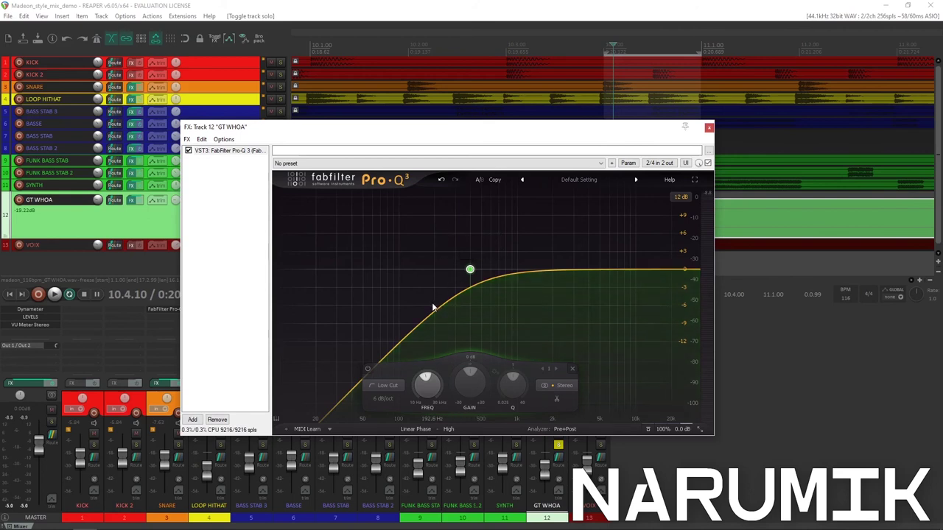
drag(410, 135, 312, 302)
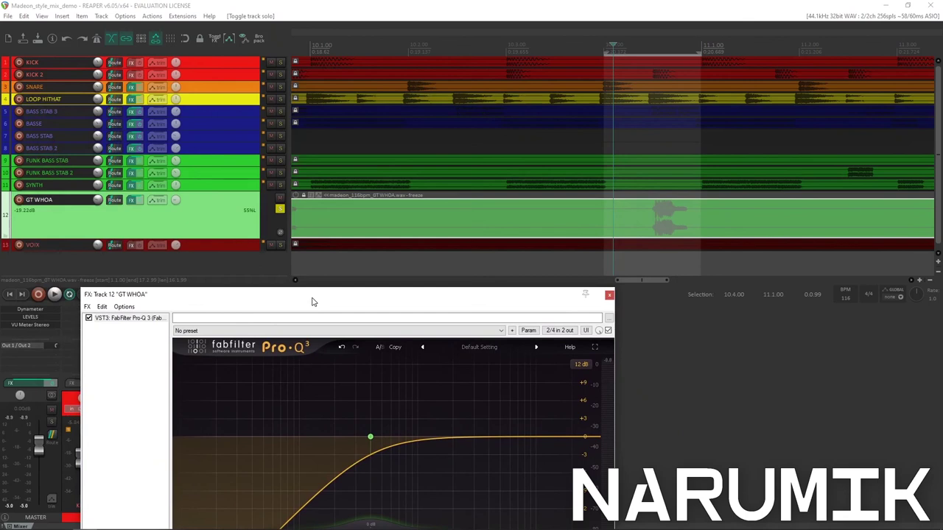
drag(225, 300, 489, 69)
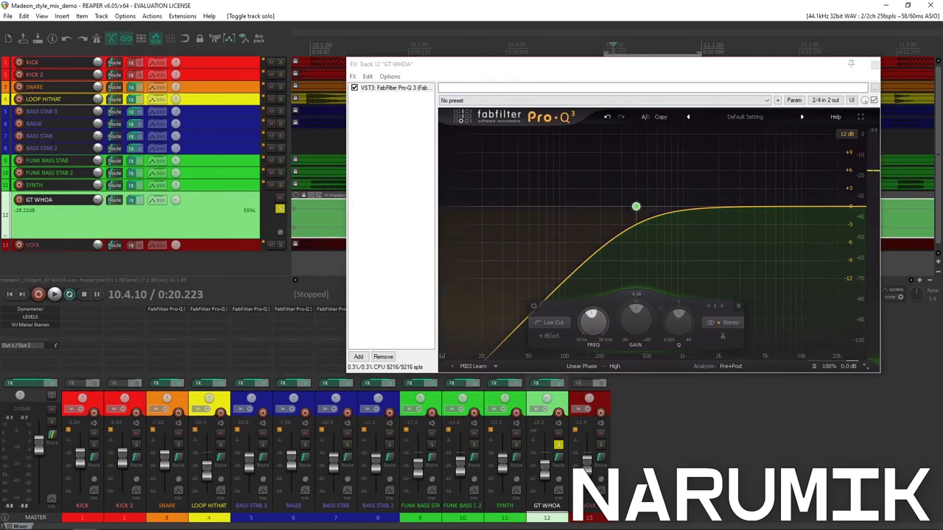
mouse_move(520, 510)
key(space)
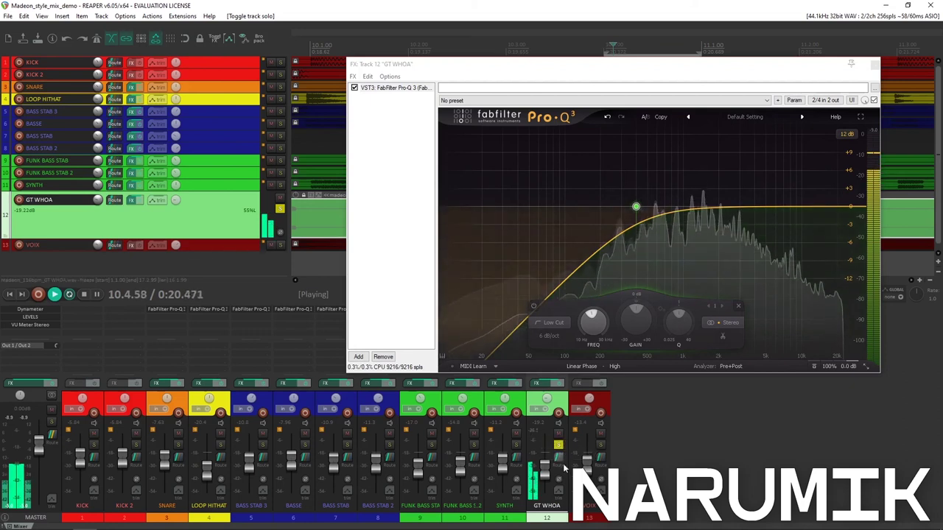
key(space)
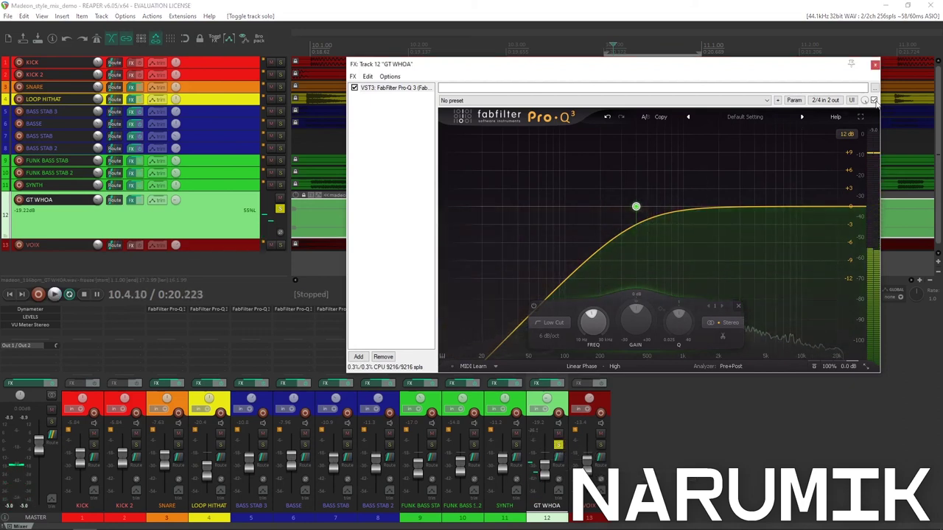
Compare the soloed GT WHOA with the equalizer bypassed and enabled, and compensate with an equalizer output gain of +1.1 dB
key(space)
click(617, 458)
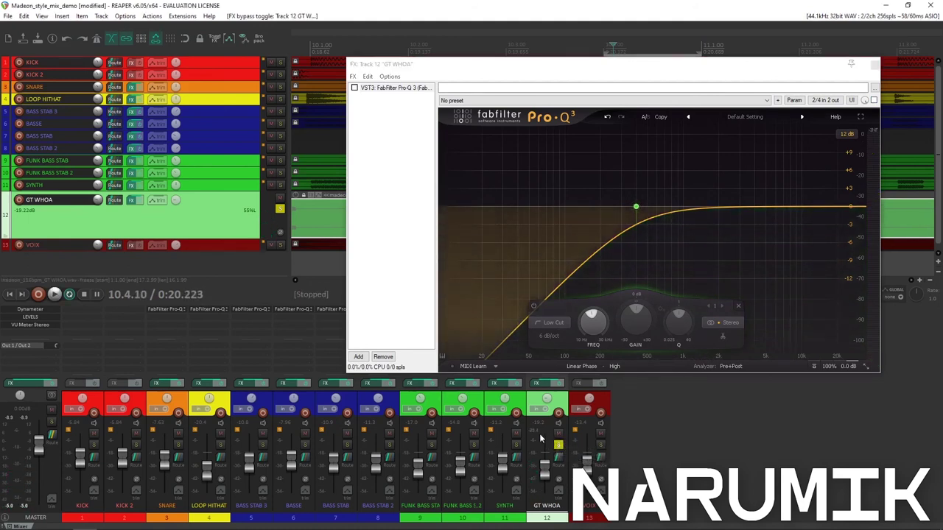
click(874, 105)
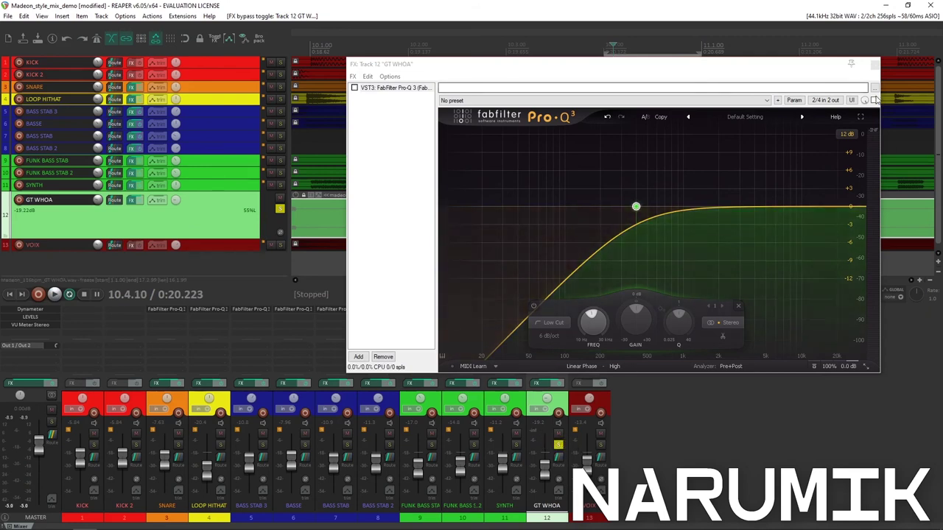
mouse_move(839, 327)
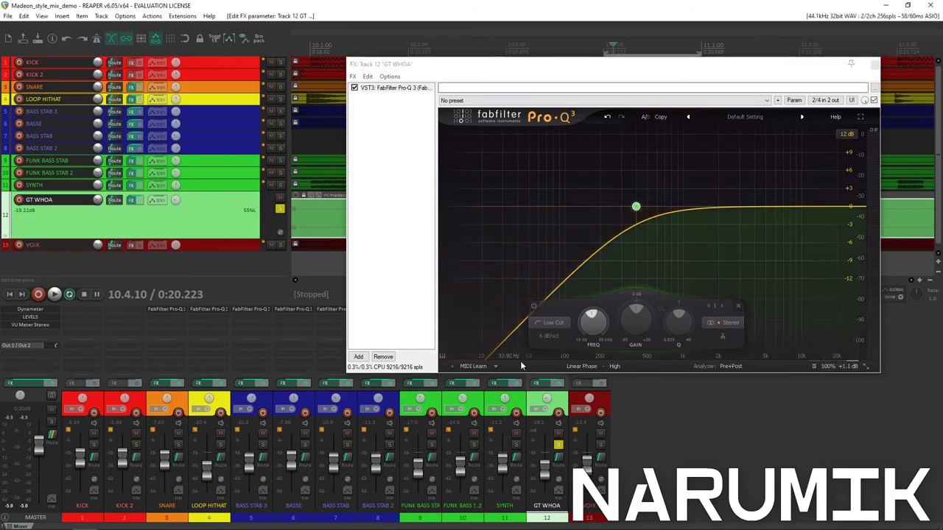
key(space)
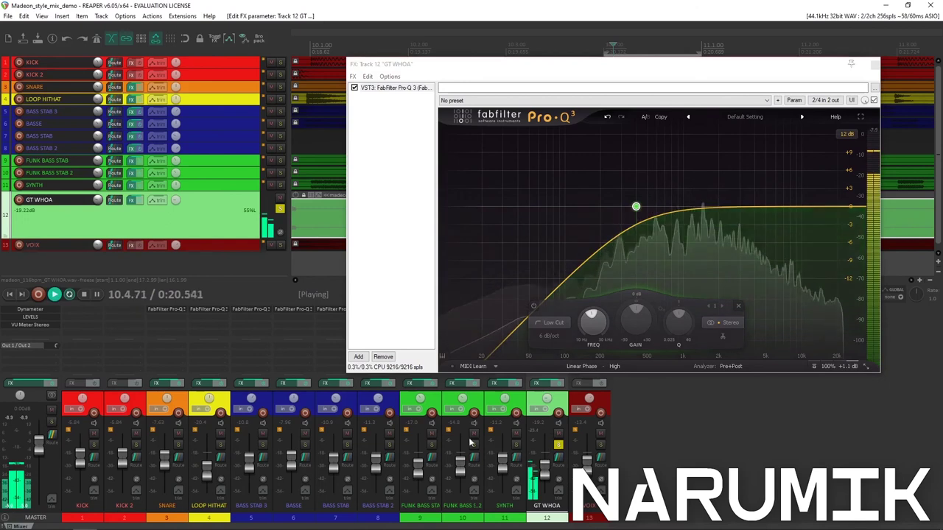
key(space)
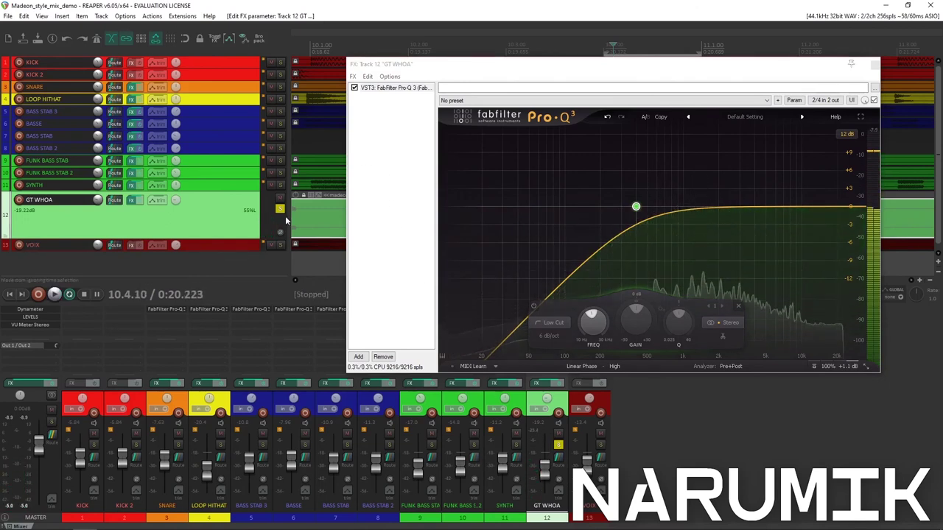
Unsolo GT WHOA, compare its equalizer bypassed and enabled in the full mix, and close the equalizer window
click(280, 208)
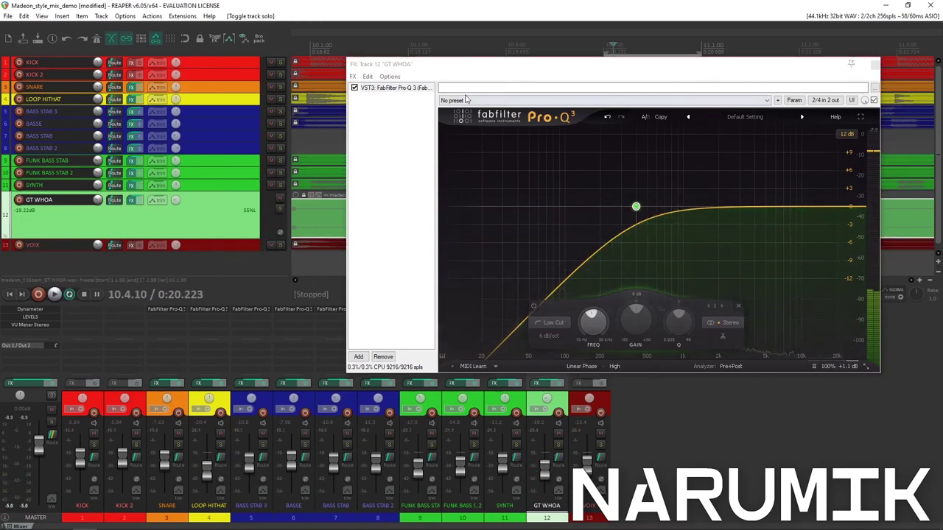
key(space)
click(353, 87)
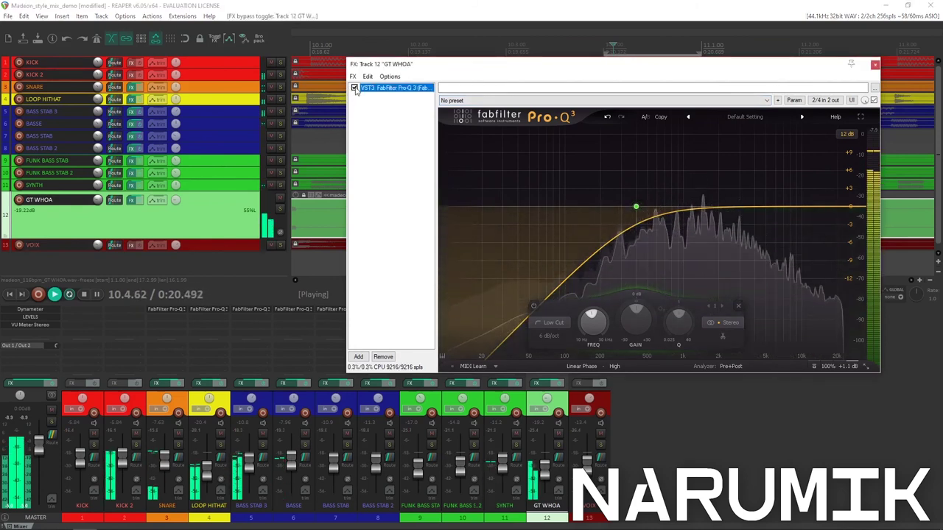
click(374, 38)
key(space)
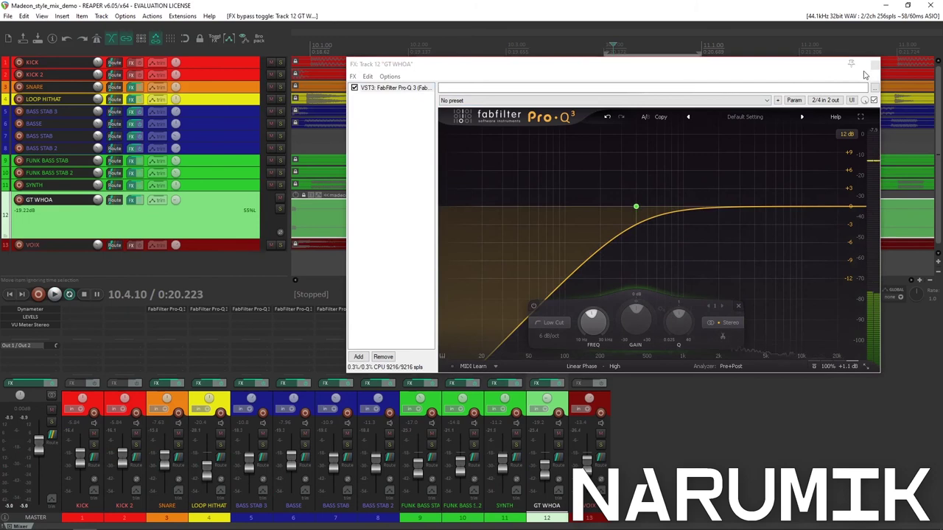
click(872, 64)
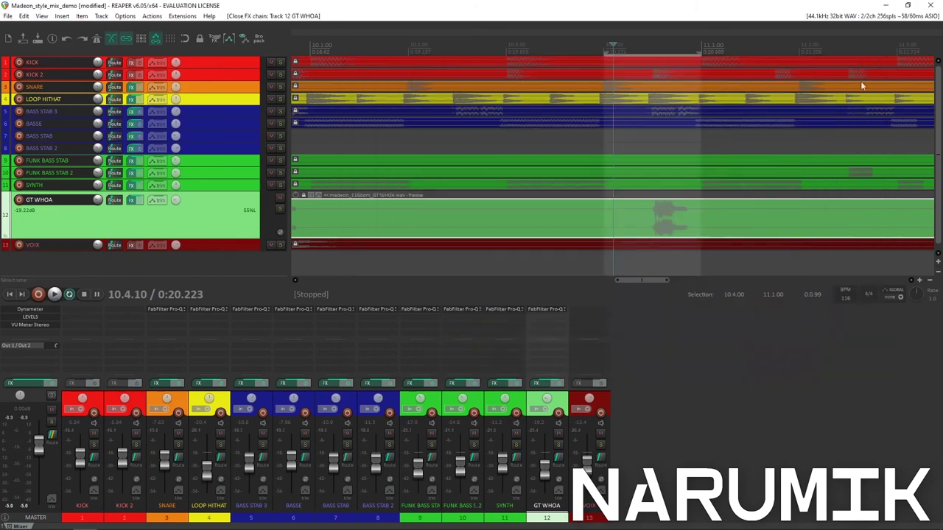
Select the VOIX track and loop playback over its two vocal phrases starting at 9.2.96
click(227, 248)
mouse_move(227, 251)
mouse_down()
mouse_move(227, 266)
mouse_move(228, 245)
mouse_up()
click(562, 215)
key(space)
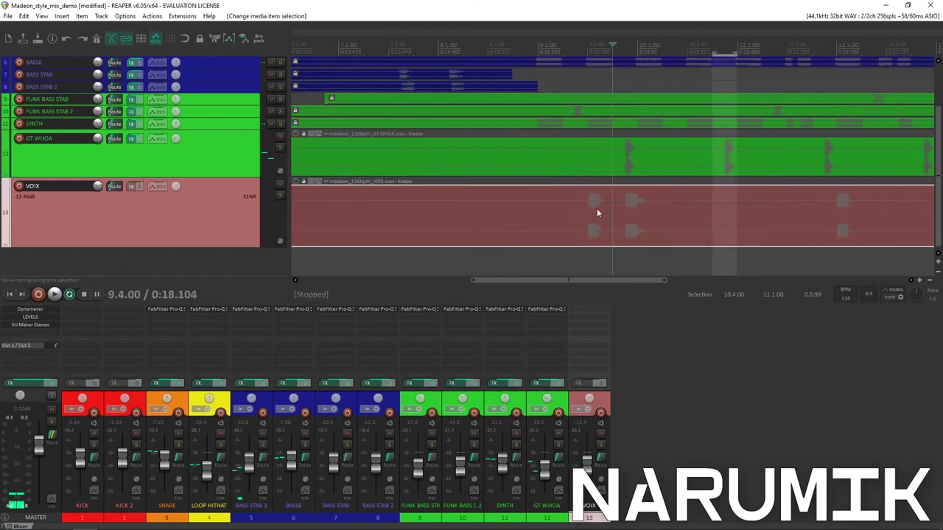
scroll(651, 151, up, 8)
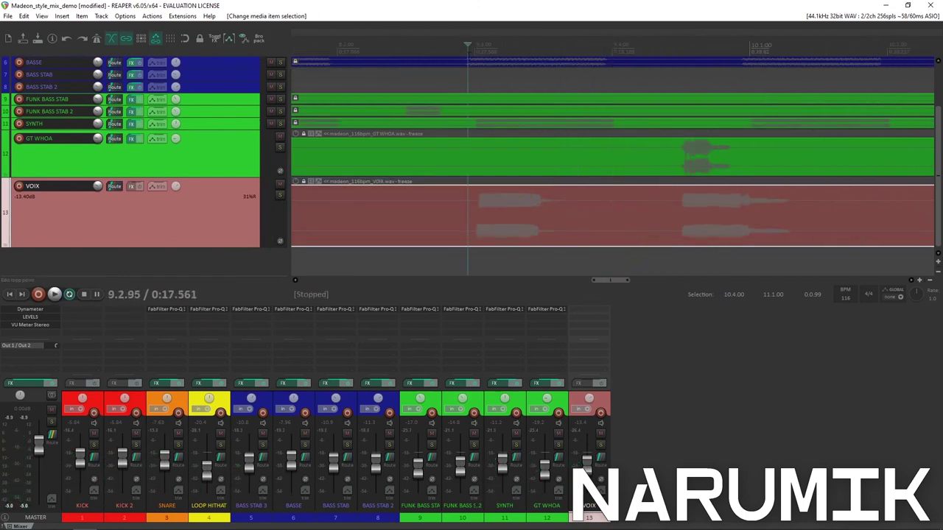
drag(468, 53, 792, 59)
key(space)
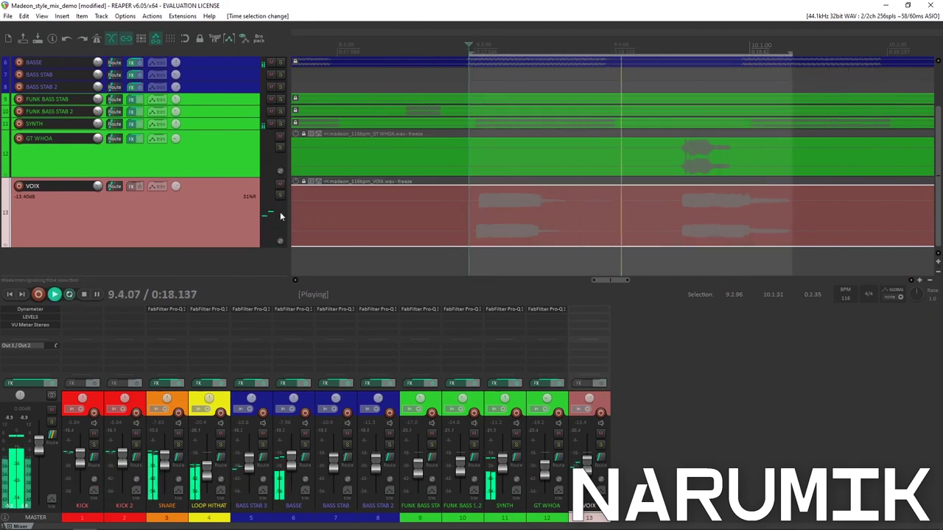
Add FabFilter Pro-Q 3 to the VOIX track and create a low cut band at about 73 Hz
click(130, 187)
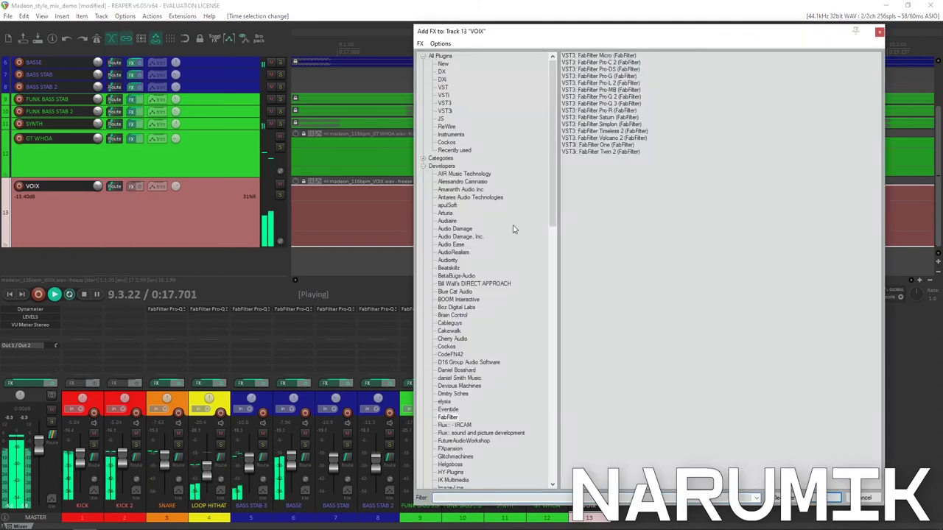
double_click(631, 104)
key(space)
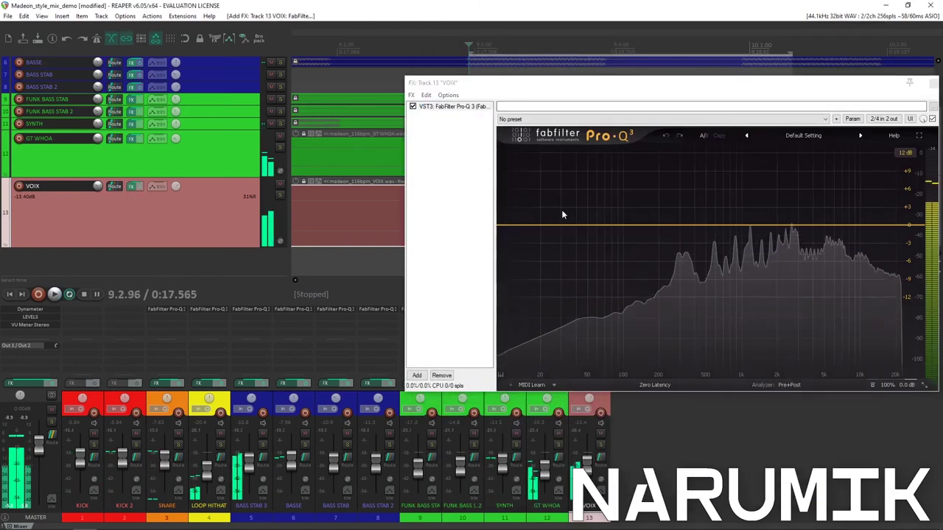
click(607, 226)
right_click(606, 226)
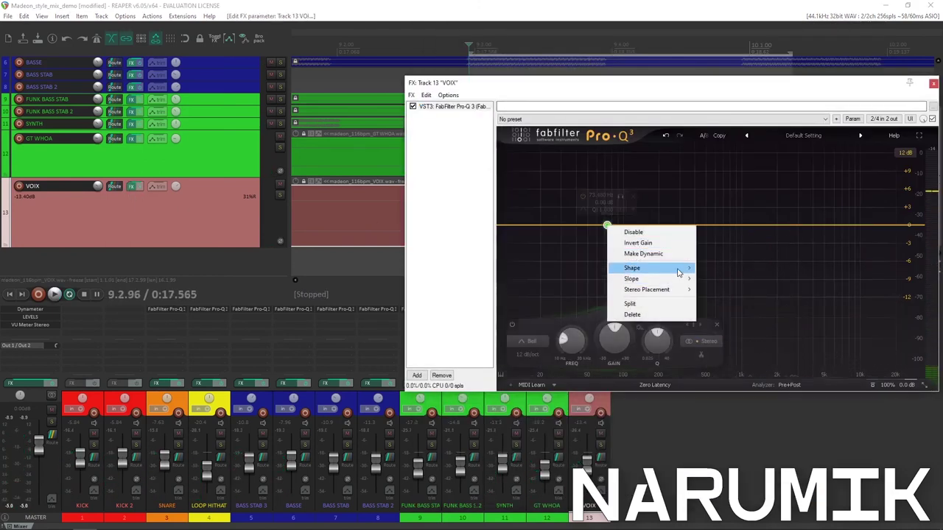
mouse_move(663, 269)
click(739, 290)
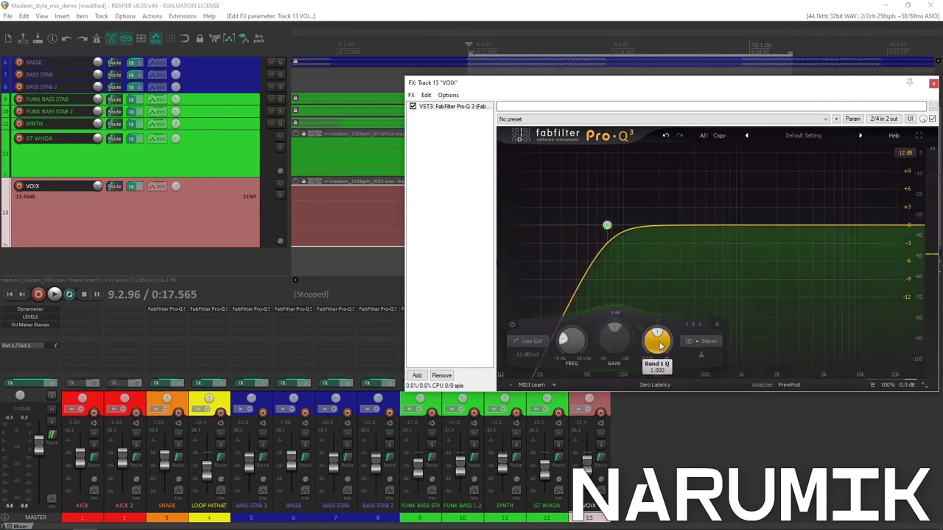
click(328, 5)
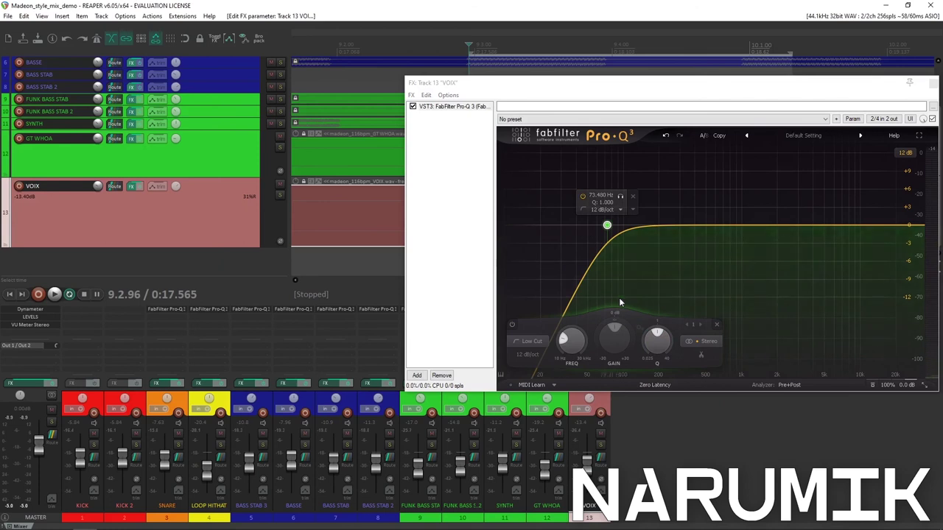
Set the VOIX equalizer to Linear Phase processing with High resolution and lower the low cut frequency slightly
click(655, 384)
click(654, 417)
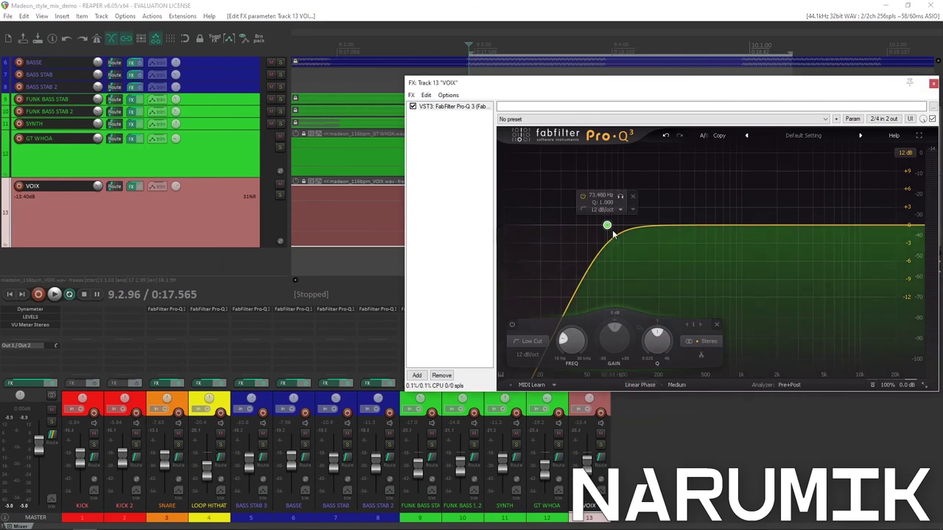
click(676, 384)
click(678, 419)
mouse_move(574, 357)
mouse_down()
mouse_move(574, 347)
mouse_move(577, 364)
mouse_up()
click(376, 5)
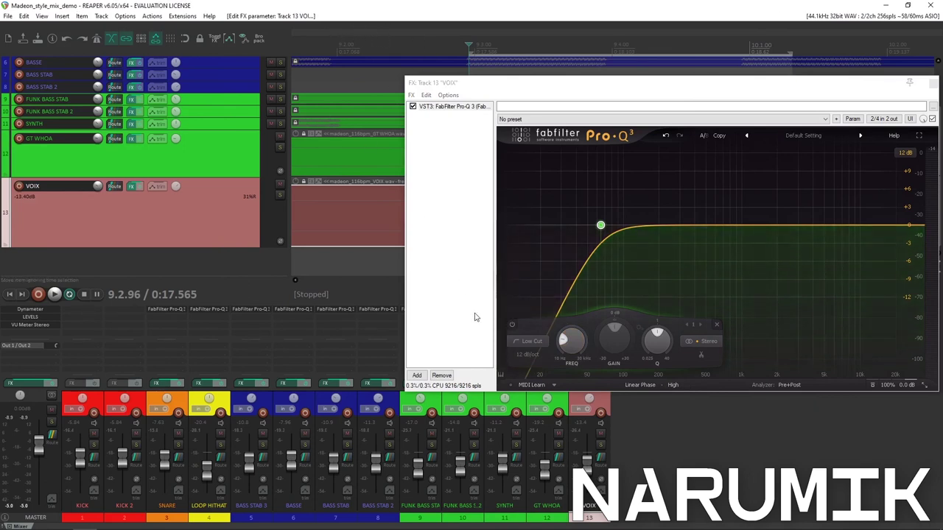
Sweep the VOIX low cut frequency while the loop plays and settle on 52.185 Hz
mouse_move(577, 346)
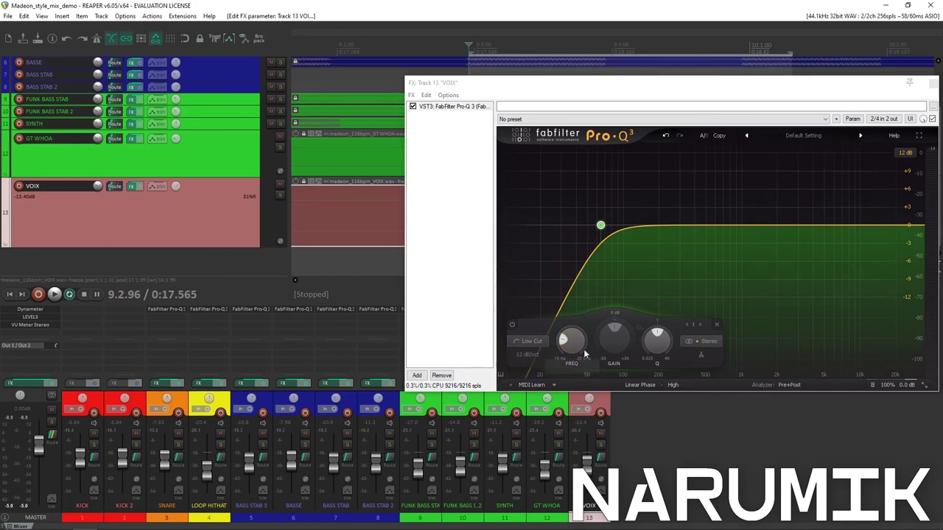
key(space)
drag(577, 353, 639, 359)
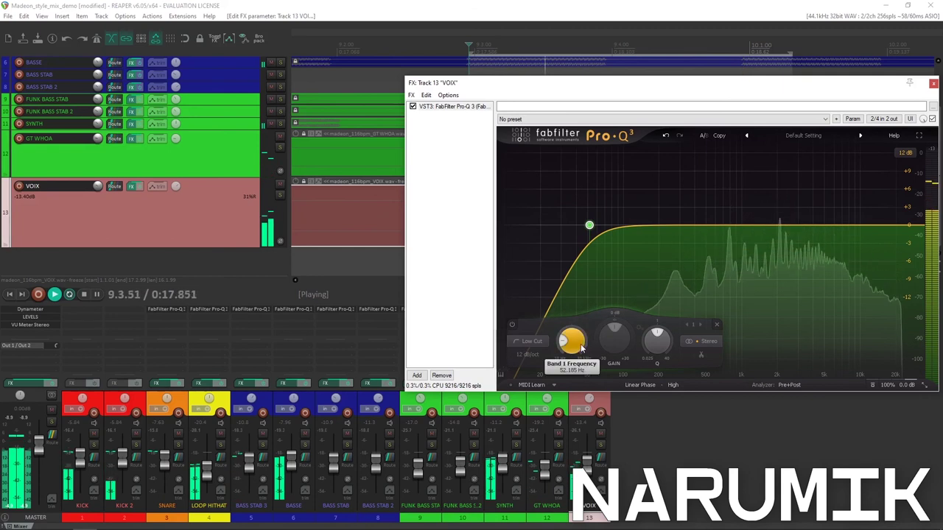
key(space)
click(481, 4)
Audition the VOIX low cut with 6, 18 and 24 dB/oct slopes, and return it to 12 dB/oct
mouse_move(583, 181)
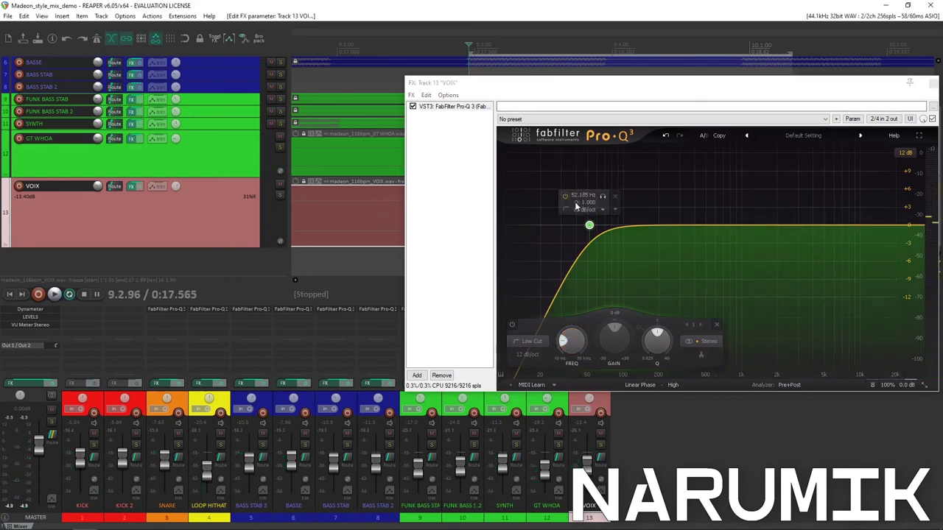
click(525, 355)
click(539, 366)
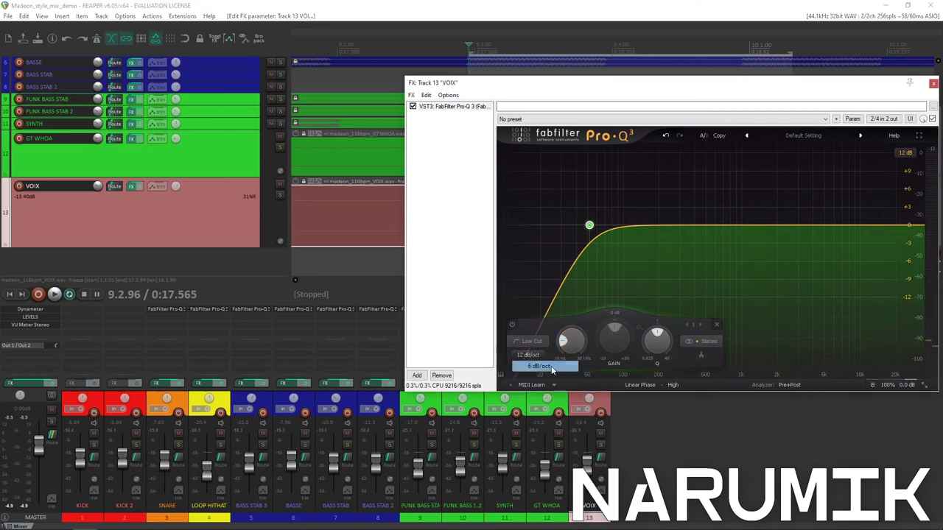
key(space)
click(528, 355)
click(541, 388)
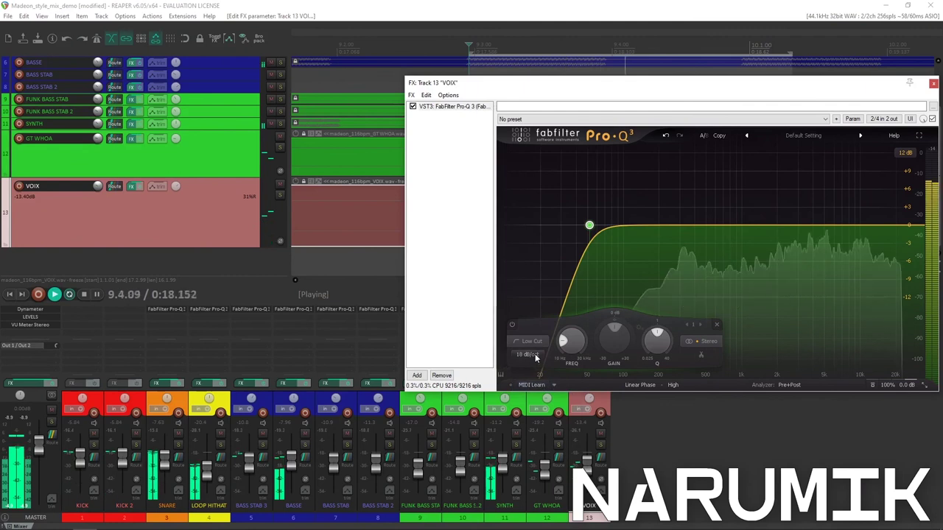
click(532, 354)
click(543, 399)
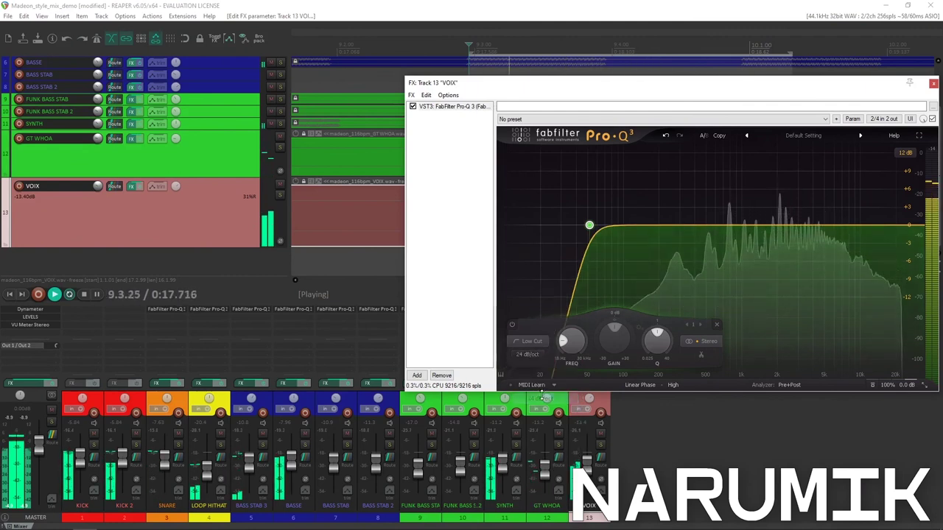
click(534, 357)
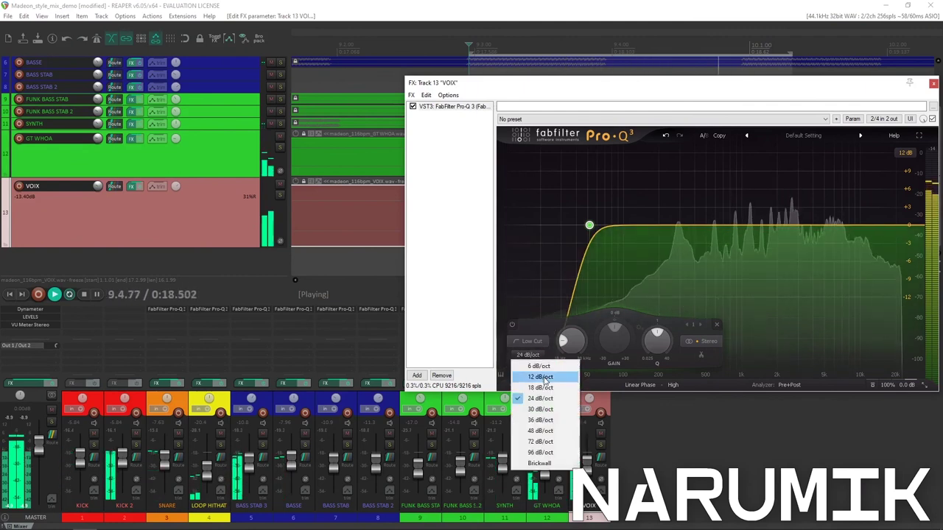
click(540, 377)
Set the VOIX low cut Q to 1.071 and compare the soloed track with the equalizer bypassed and enabled
drag(667, 354, 668, 348)
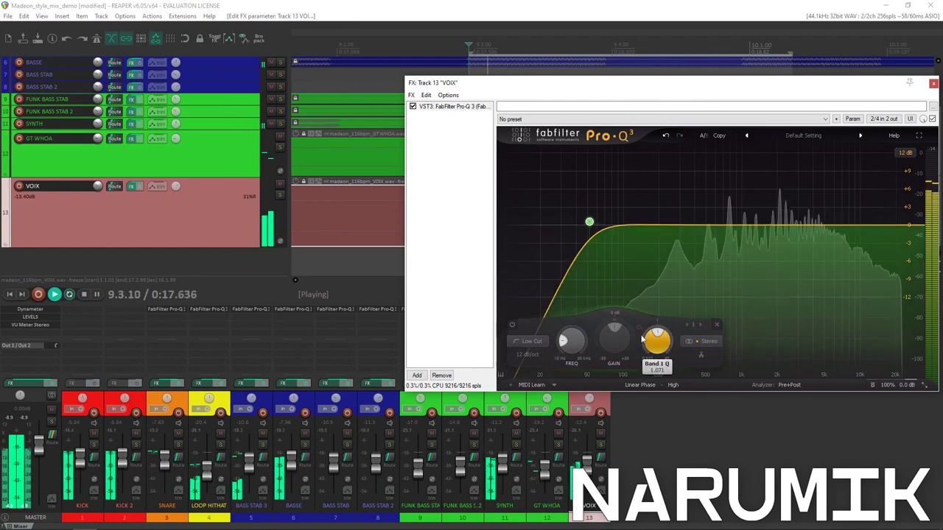
key(space)
key(space)
click(279, 197)
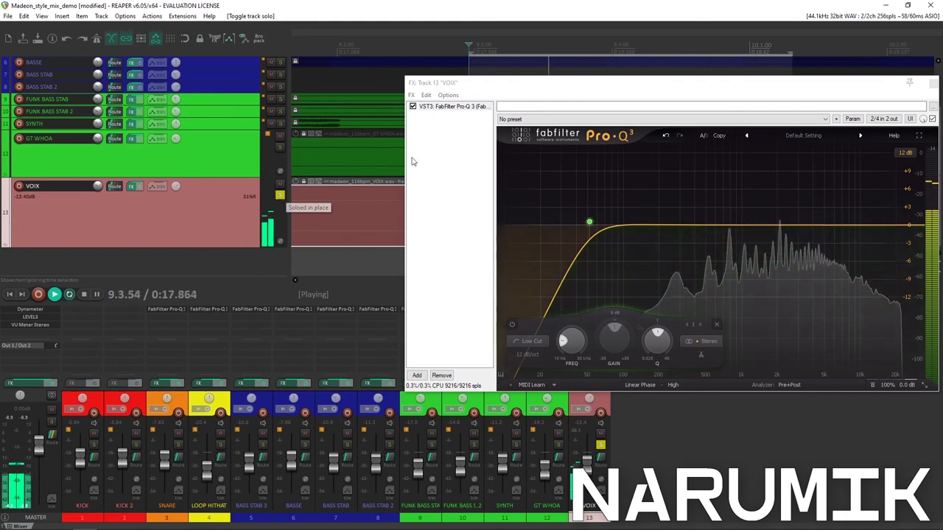
click(413, 106)
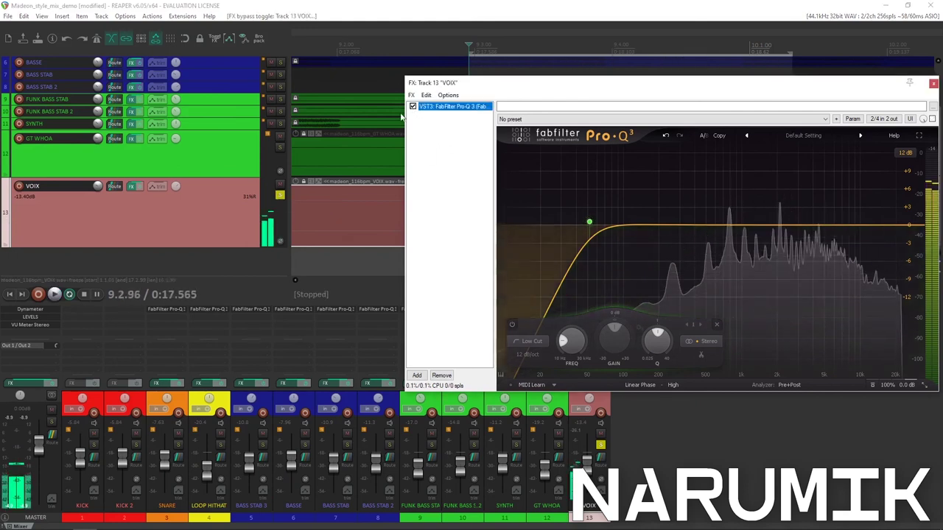
click(278, 195)
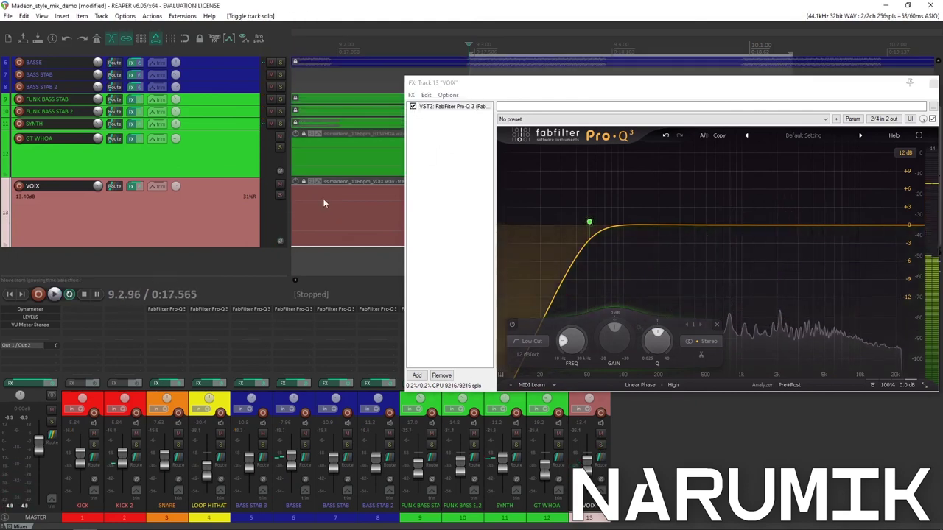
Raise the VOIX low cut frequency to 114.52 Hz while the loop plays, and stop playback
click(590, 221)
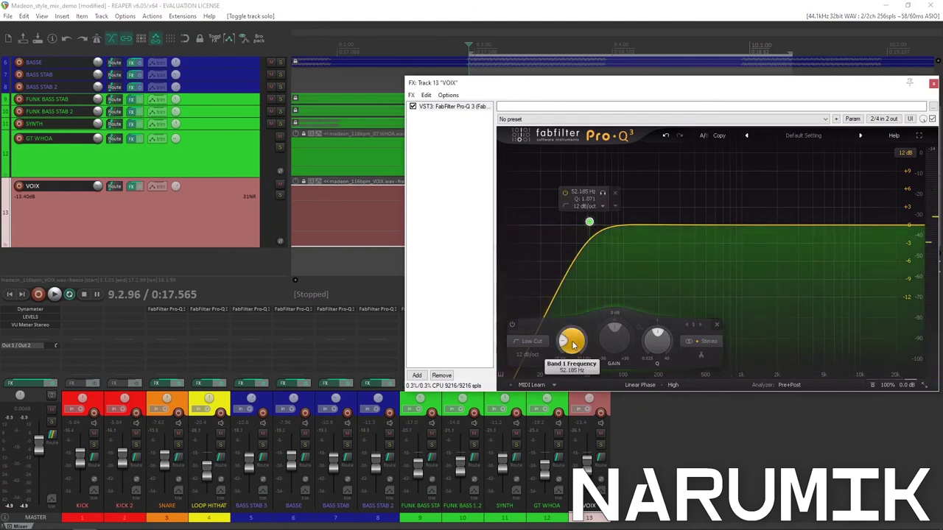
key(space)
drag(574, 345, 616, 325)
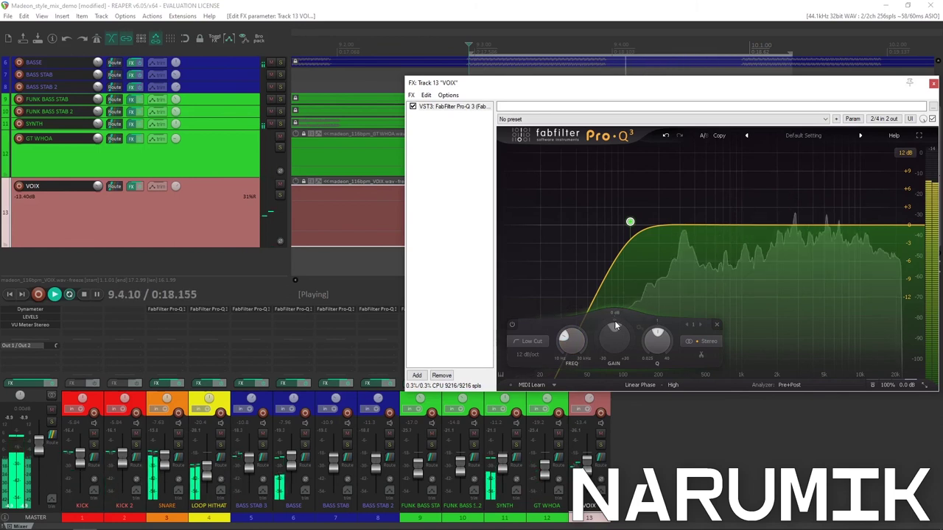
key(space)
mouse_move(631, 223)
click(506, 4)
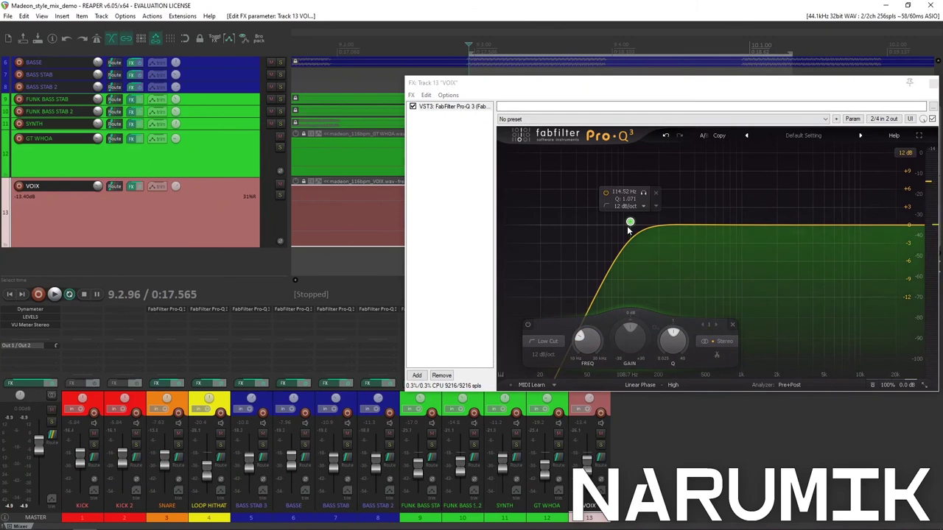
Move the VOIX equalizer window lower to uncover the timeline and upper track clips
mouse_move(578, 342)
drag(526, 85, 420, 154)
click(387, 4)
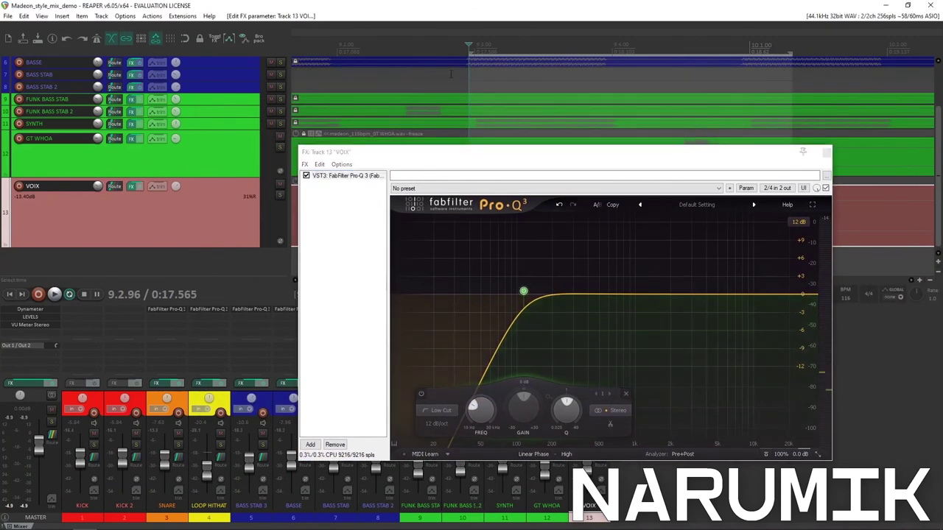
mouse_move(526, 271)
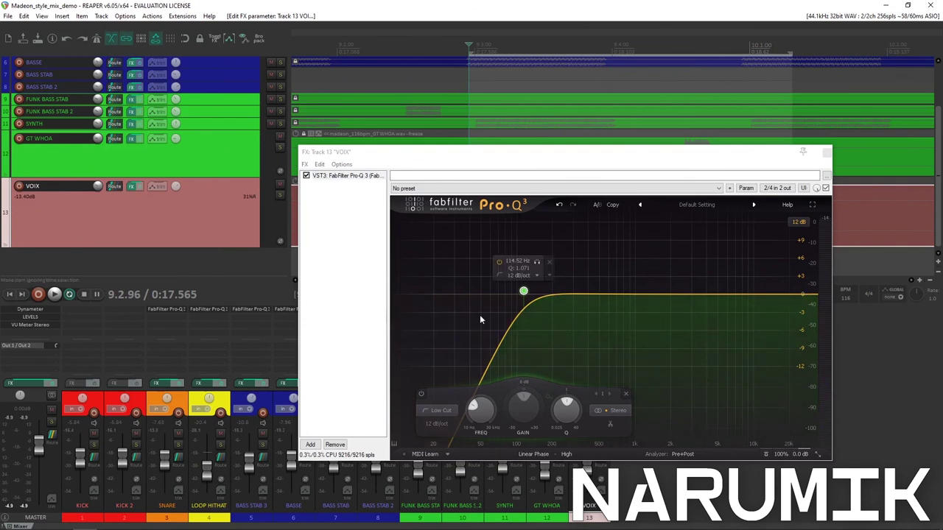
Solo the VOIX track in the playing loop and move its equalizer window up, clear of the mixer
key(space)
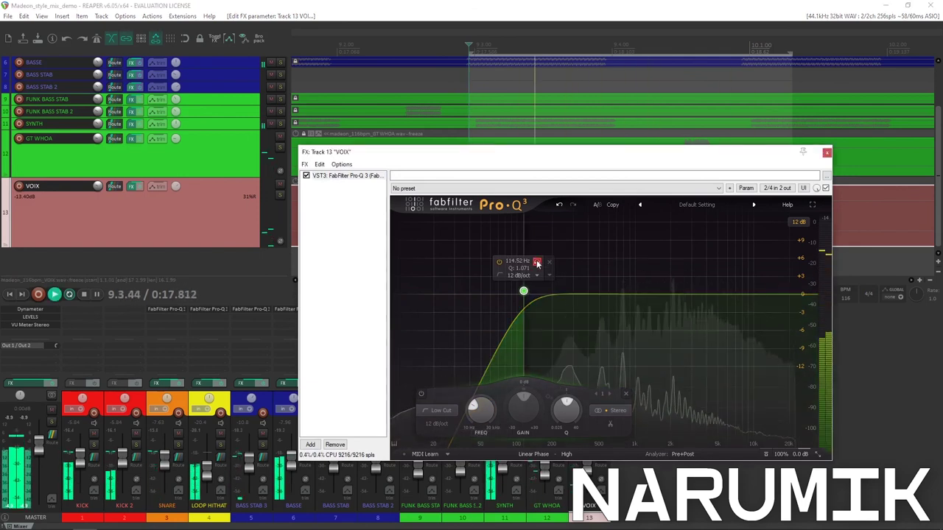
click(282, 193)
drag(352, 157, 436, 39)
key(space)
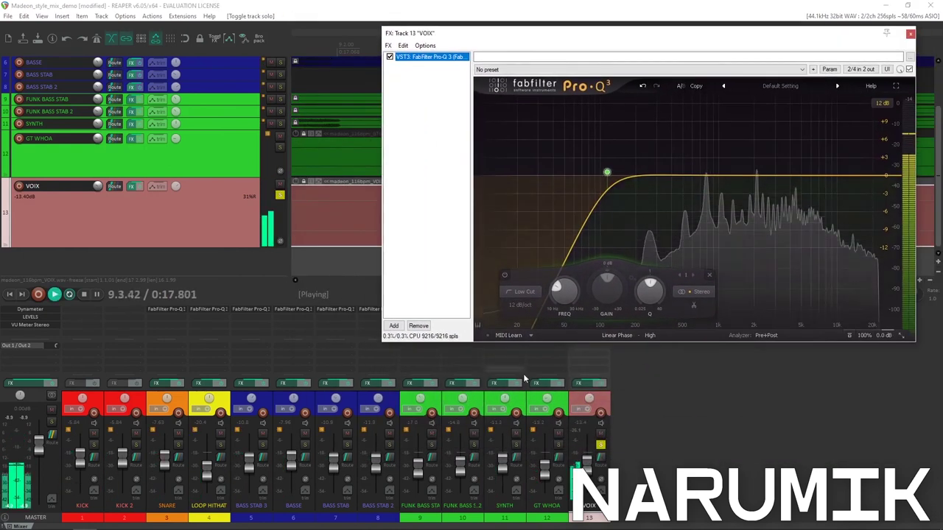
Compare the soloed VOIX track with its FabFilter Pro-Q 3 equalizer enabled and bypassed
key(space)
key(space)
key(space)
key(space)
key(space)
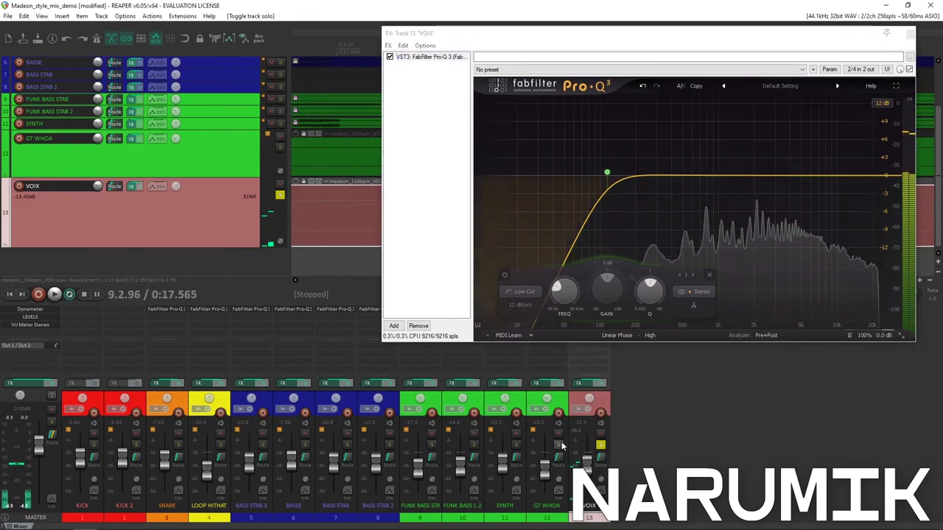
click(389, 58)
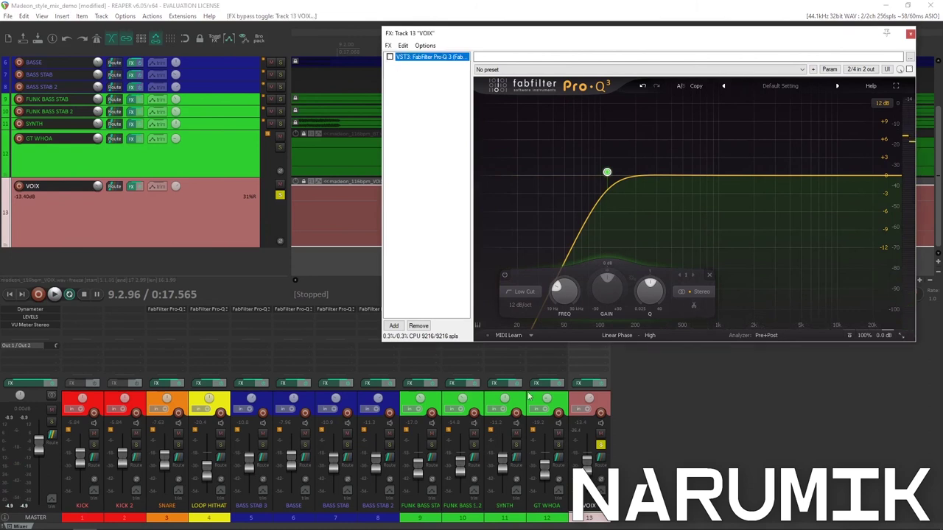
click(578, 440)
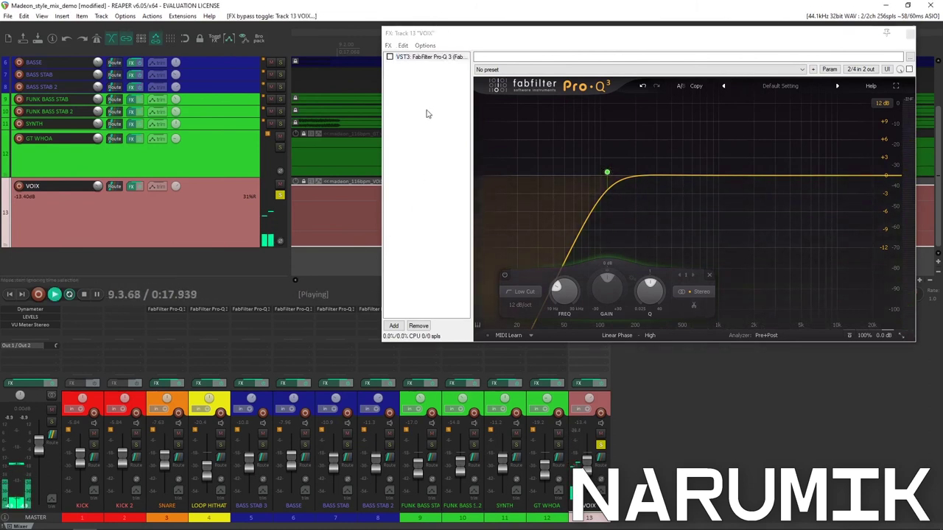
click(386, 78)
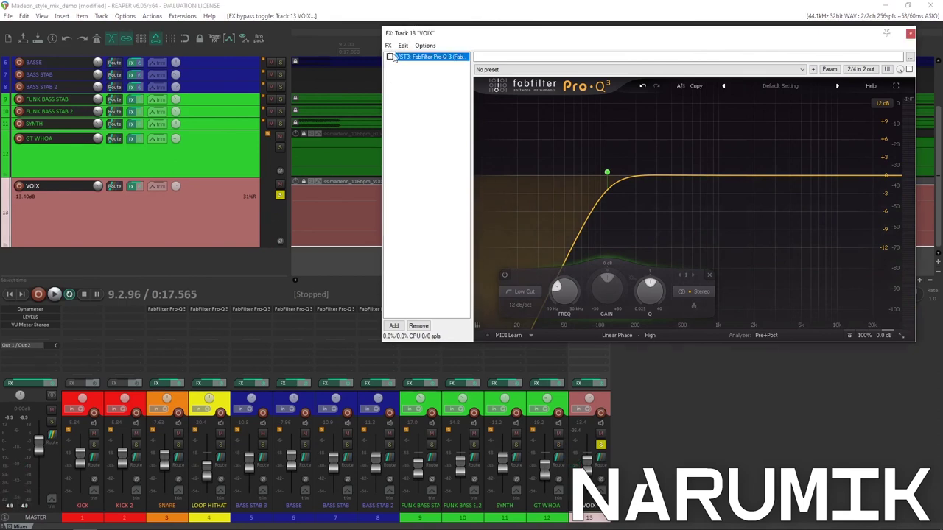
Unsolo VOIX, compare its equalizer bypassed and enabled within the full mix, and stop playback with it enabled
click(279, 196)
key(space)
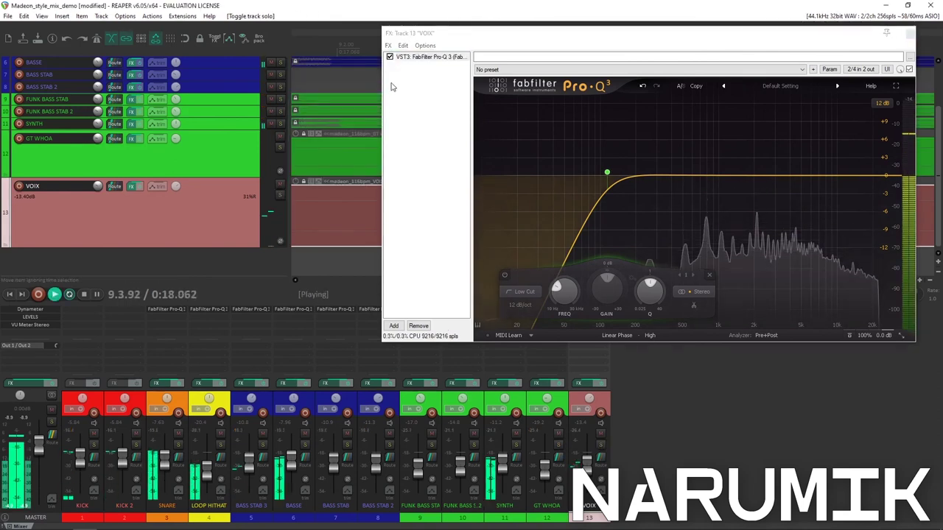
click(389, 57)
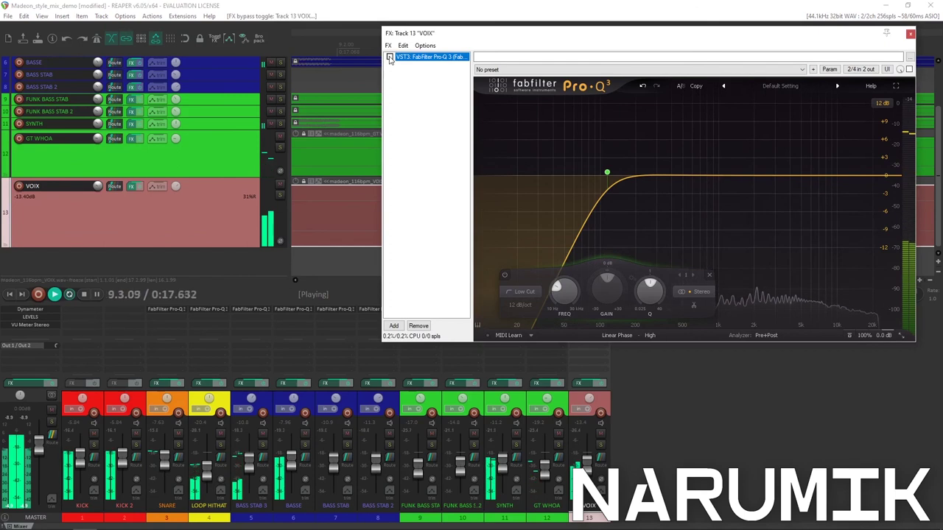
click(389, 56)
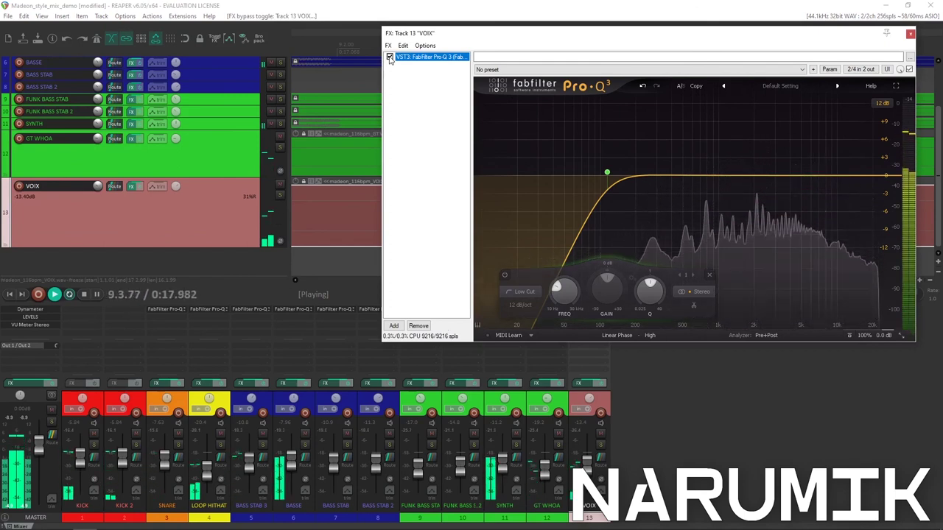
key(space)
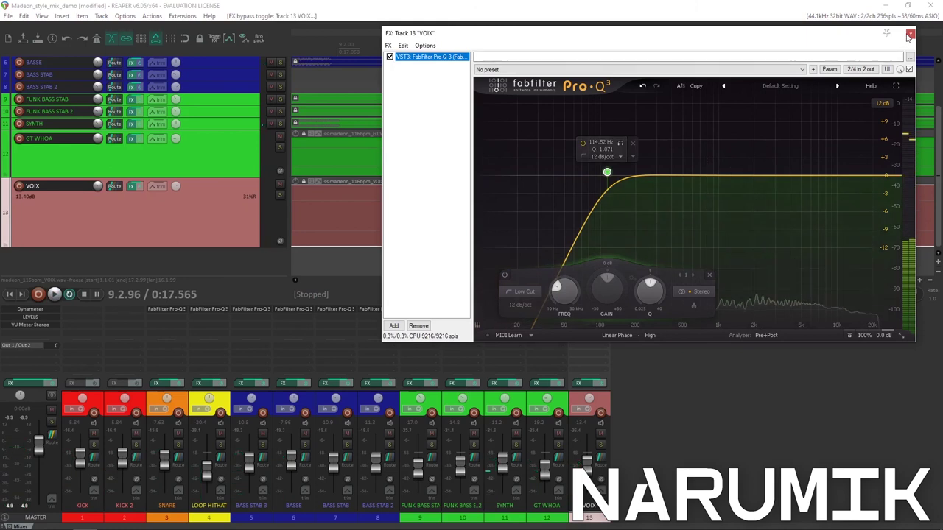
Close the VOIX equalizer and play the full arrangement from 6.4.25 with looping off, stopping near its end
key(Escape)
key(ctrl+Page_Down)
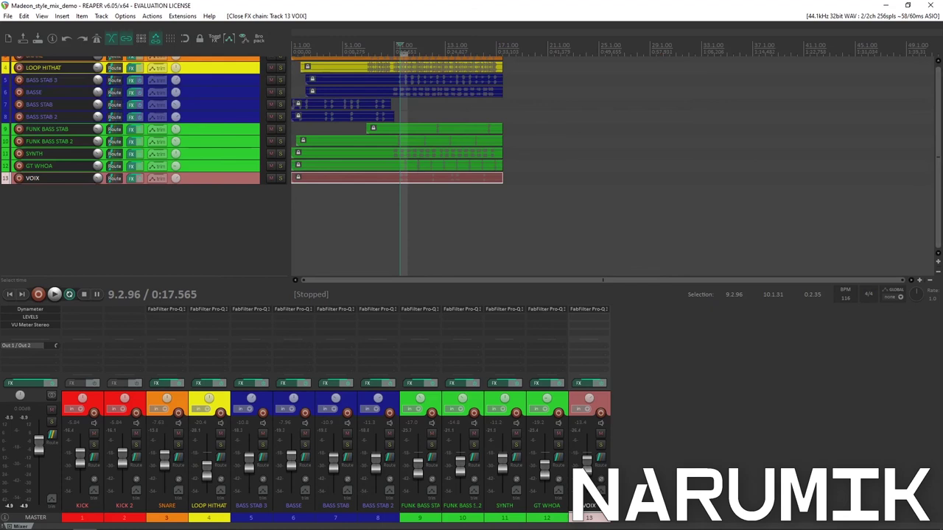
scroll(934, 159, up, 2)
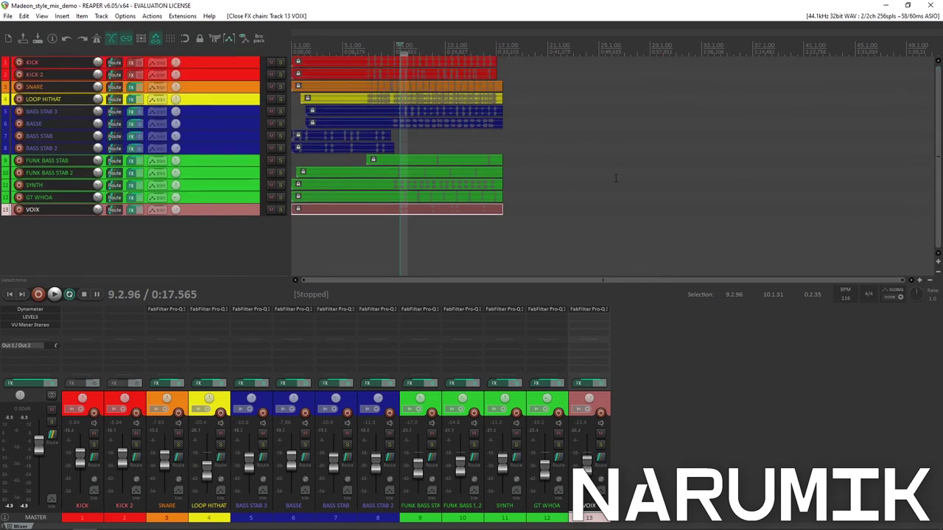
scroll(604, 153, up, 4)
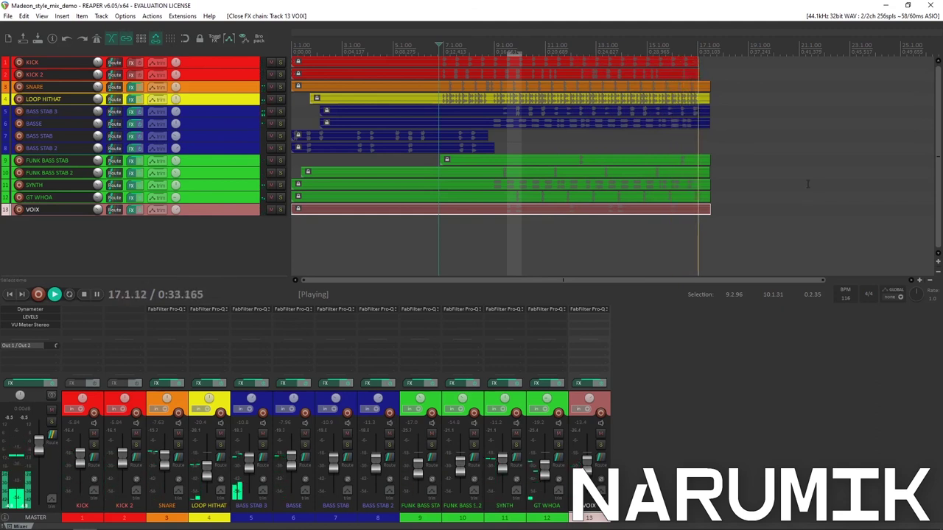
key(space)
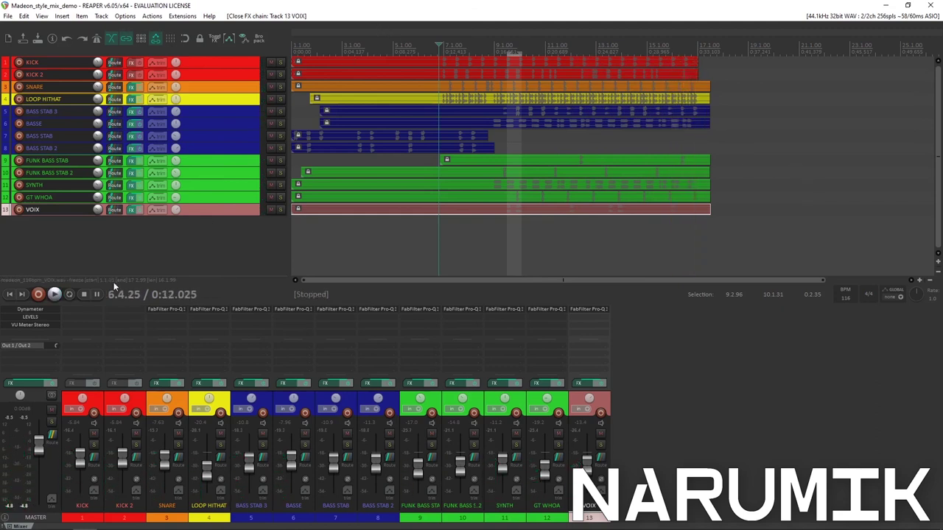
Bypass the LEVELS plugin on the master and play the mix again from 6.4.25
shift+click(35, 315)
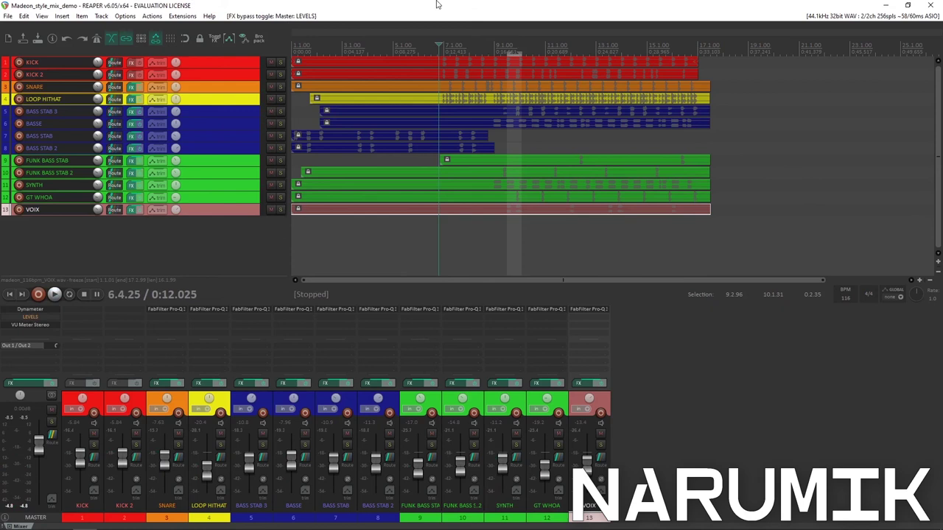
key(space)
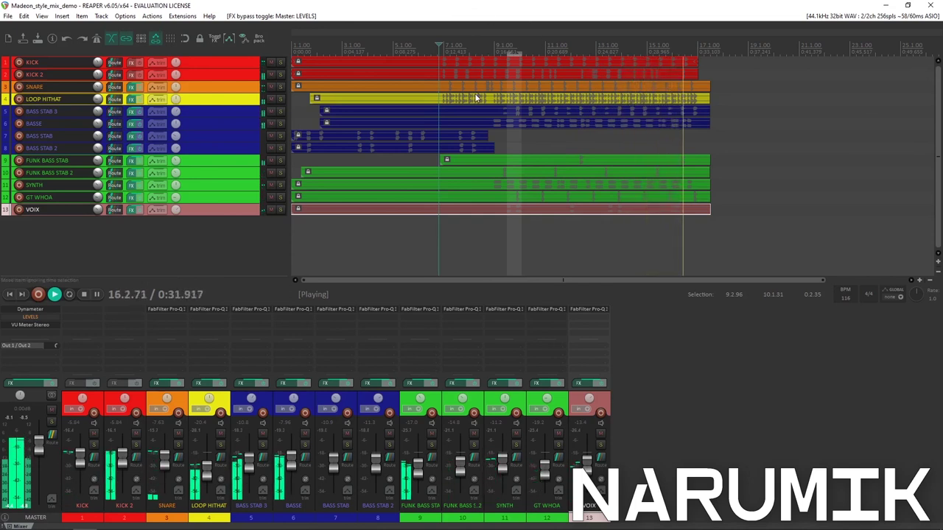
key(space)
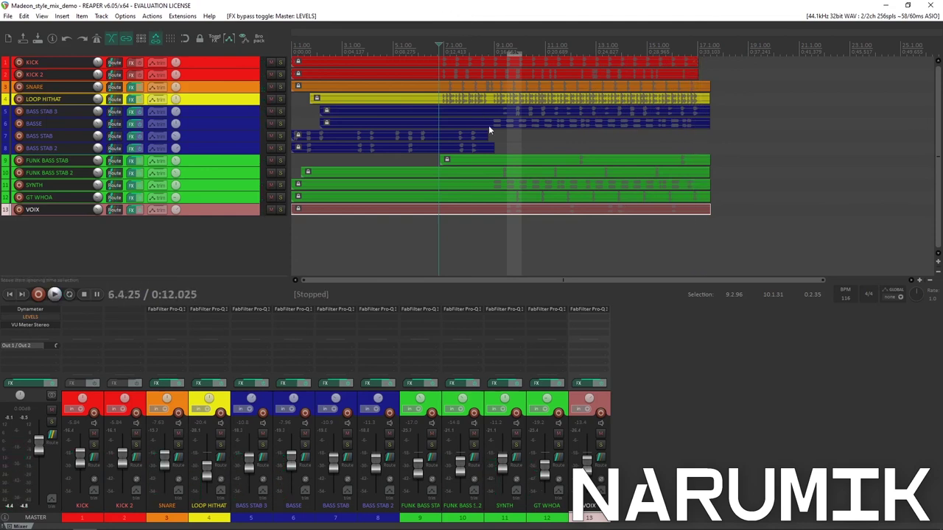
Compare the full mix with effects on all tracks bypassed and enabled during playback, and stop with the effects enabled
scroll(568, 144, down, 2)
scroll(611, 147, up, 3)
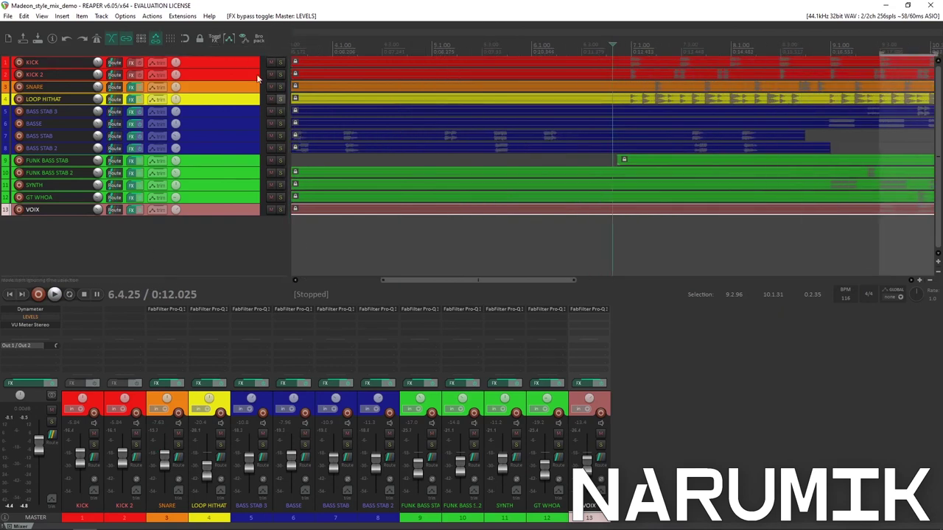
key(space)
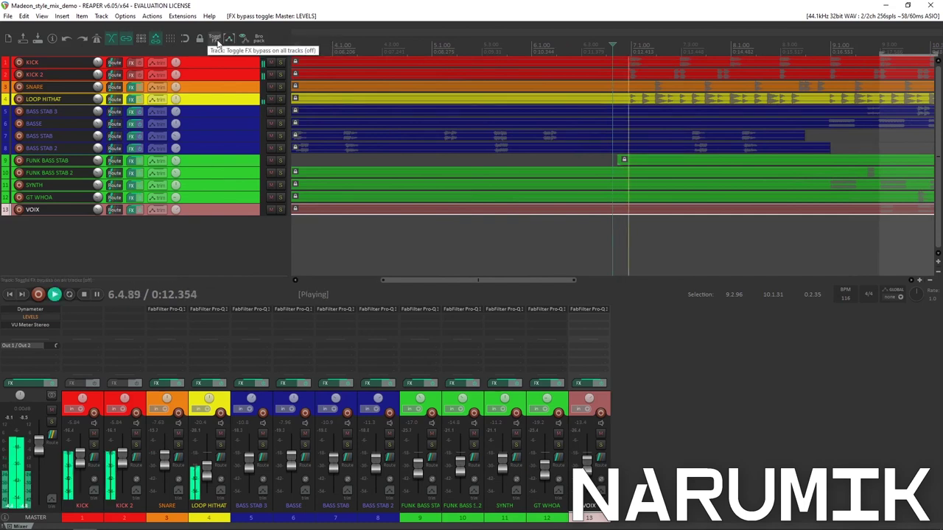
click(218, 43)
click(218, 42)
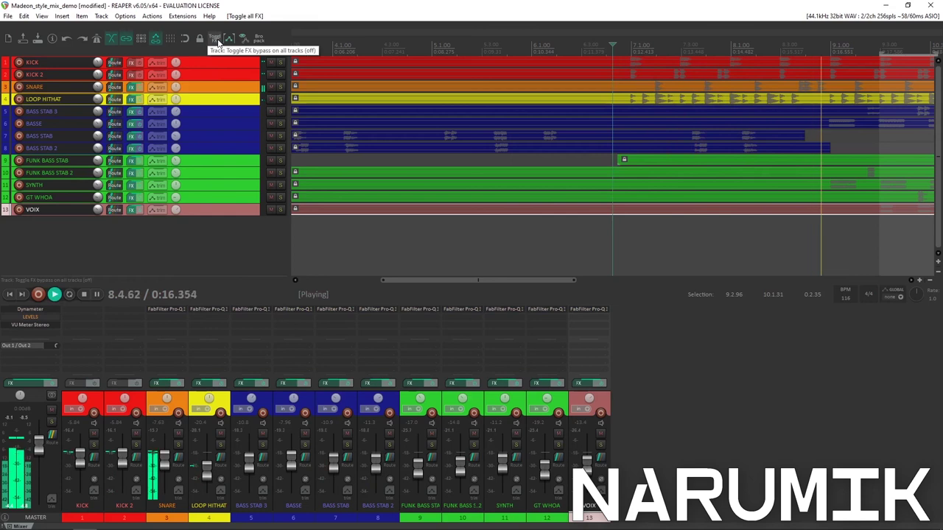
click(217, 43)
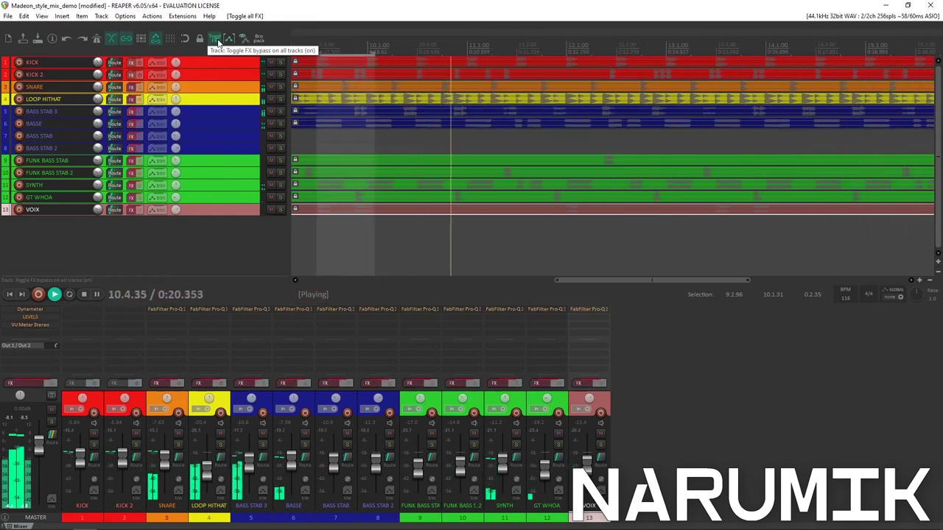
click(217, 43)
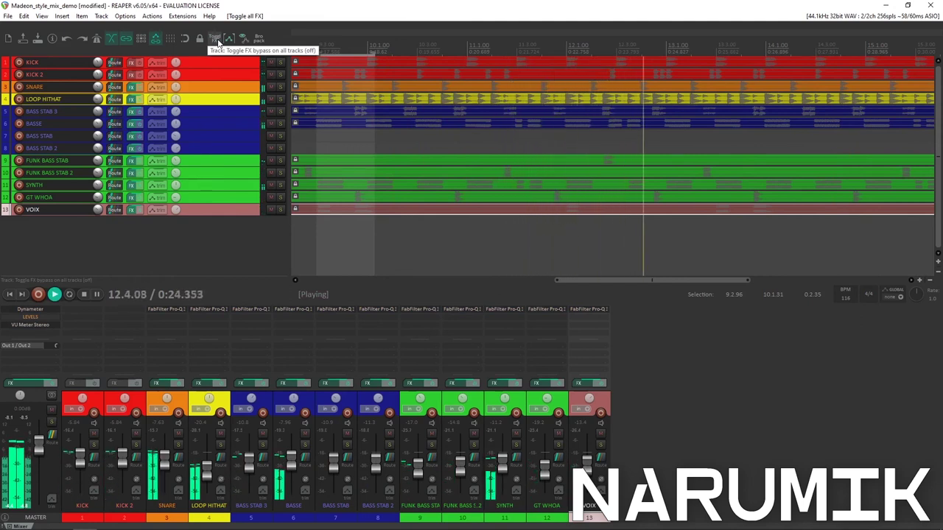
click(217, 43)
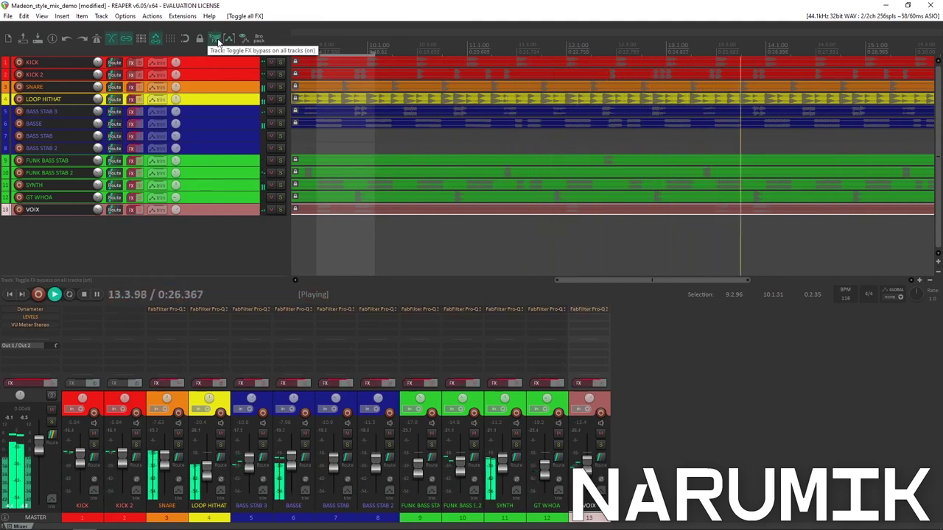
click(217, 43)
scroll(449, 90, down, 3)
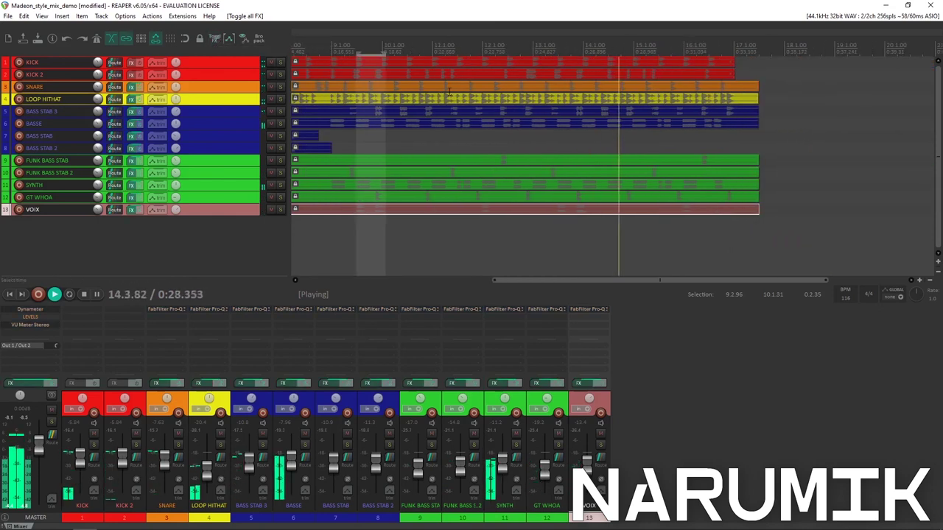
click(213, 39)
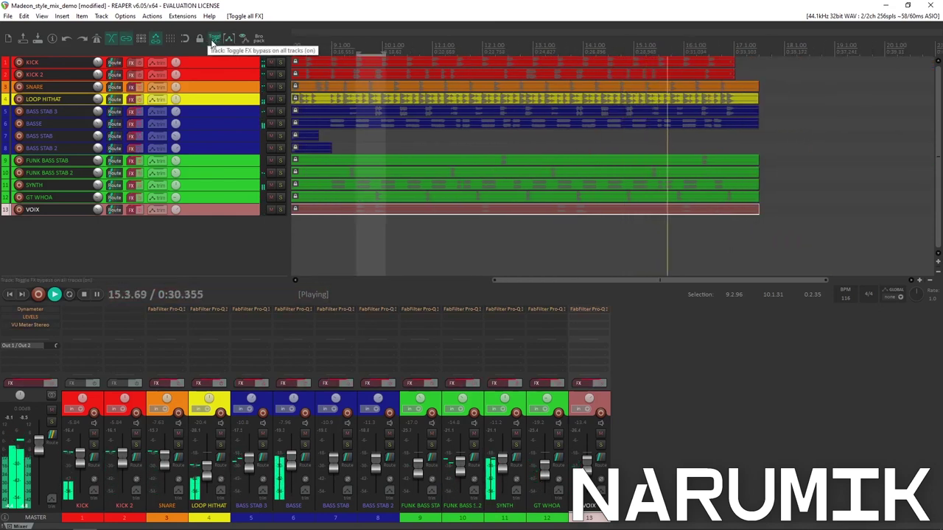
click(213, 40)
key(space)
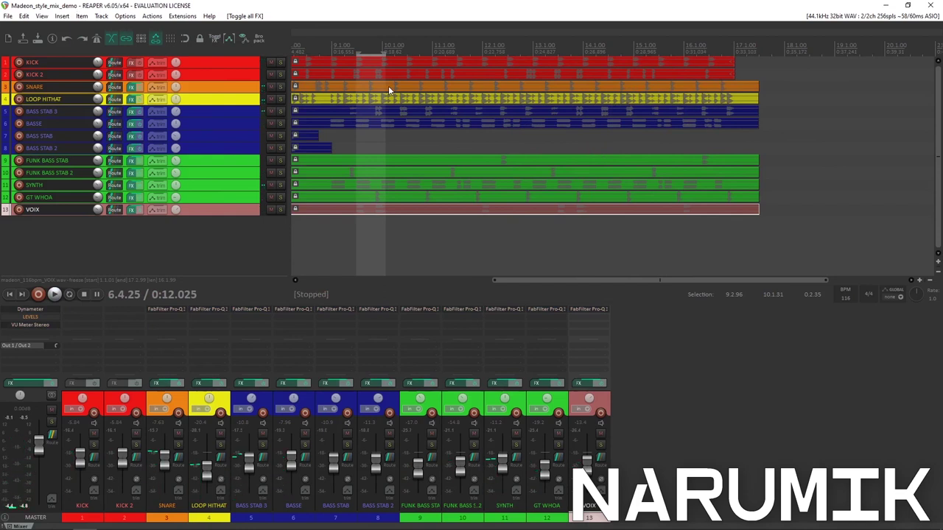
scroll(388, 81, down, 3)
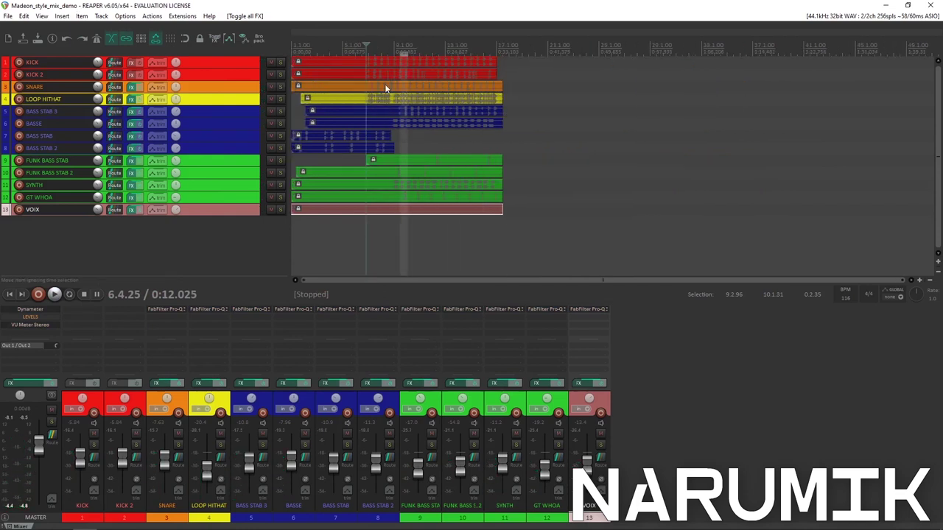
scroll(366, 93, up, 8)
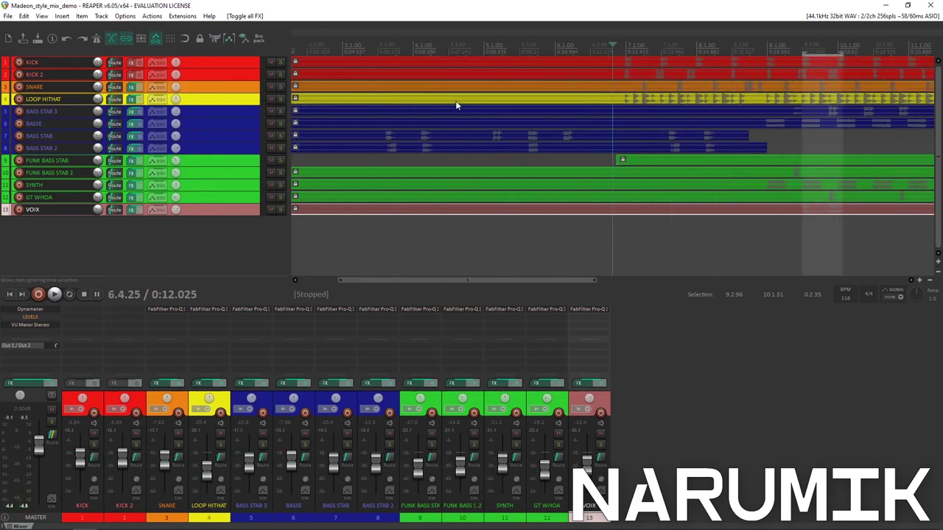
scroll(458, 109, down, 3)
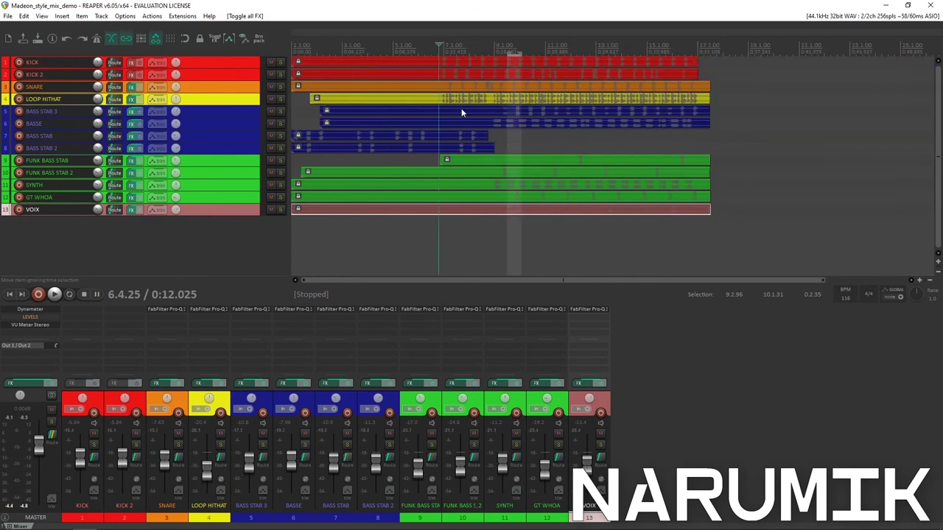